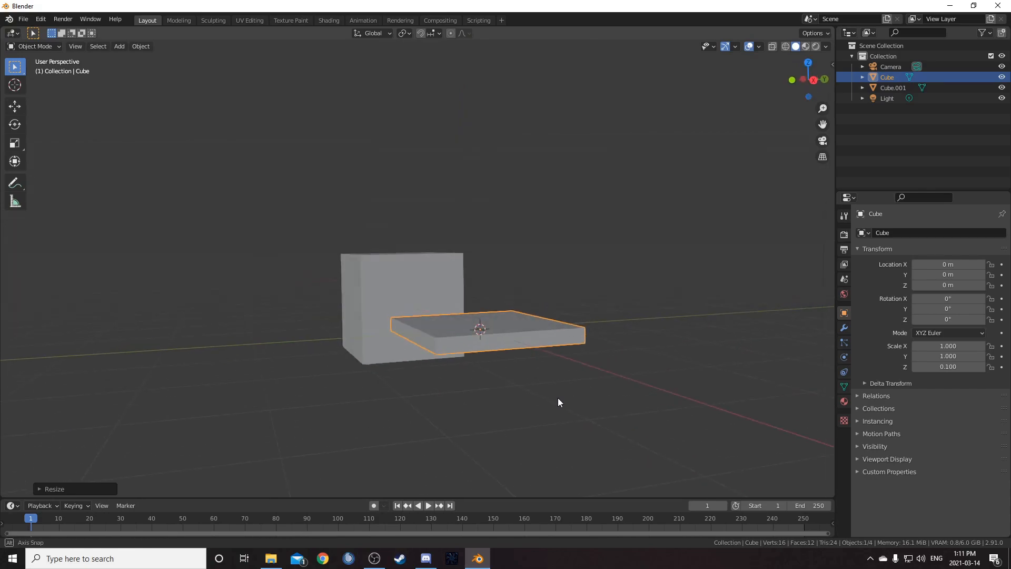
# - Apply the scale of the selected flat slab and open its modifier properties
pyautogui.hotkey('ctrl', 'a')
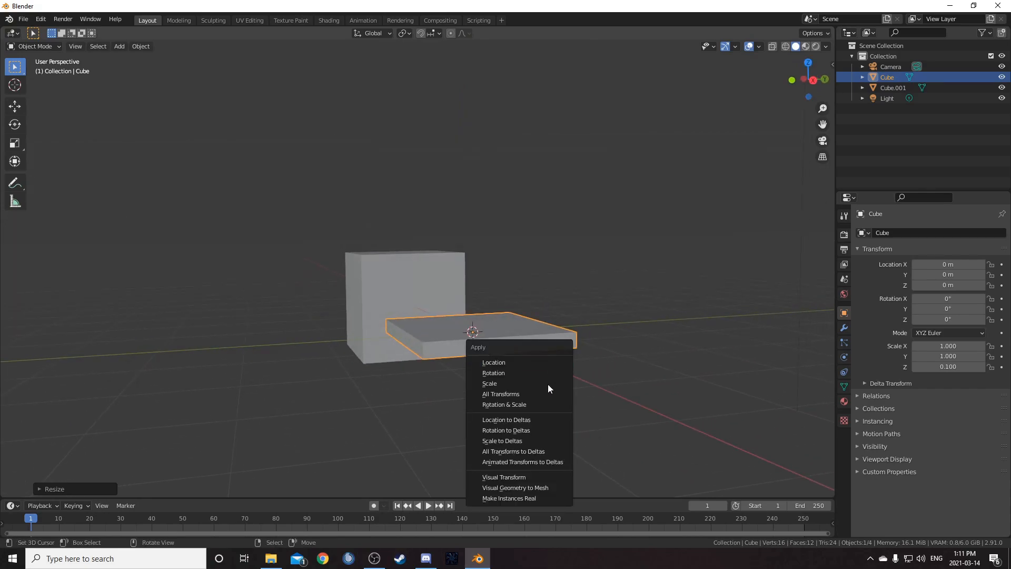
pyautogui.click(548, 383)
pyautogui.click(844, 327)
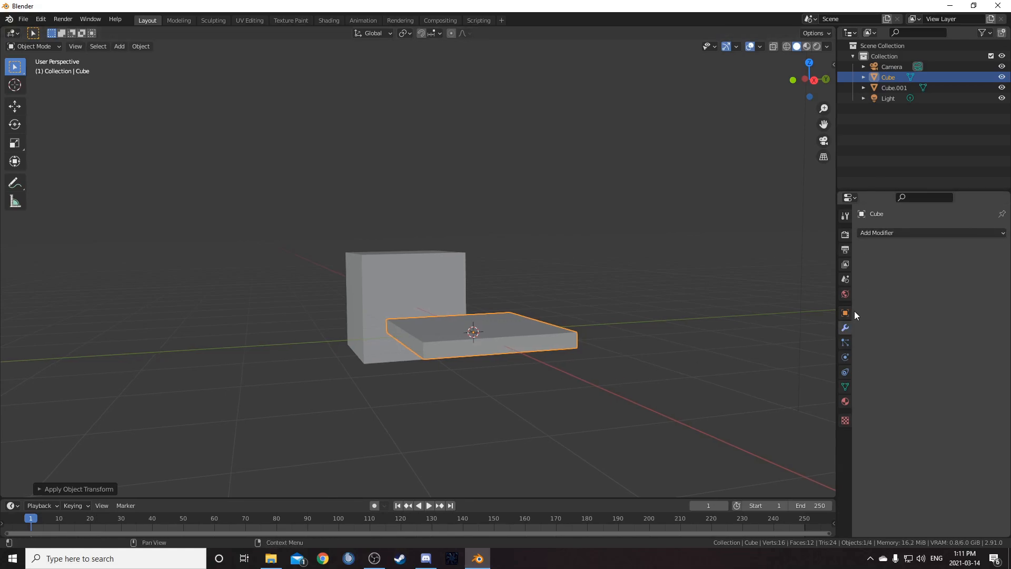
# - Add a Bevel modifier to the slab with amount 0.04 m and 3 segments
pyautogui.click(916, 235)
pyautogui.click(823, 277)
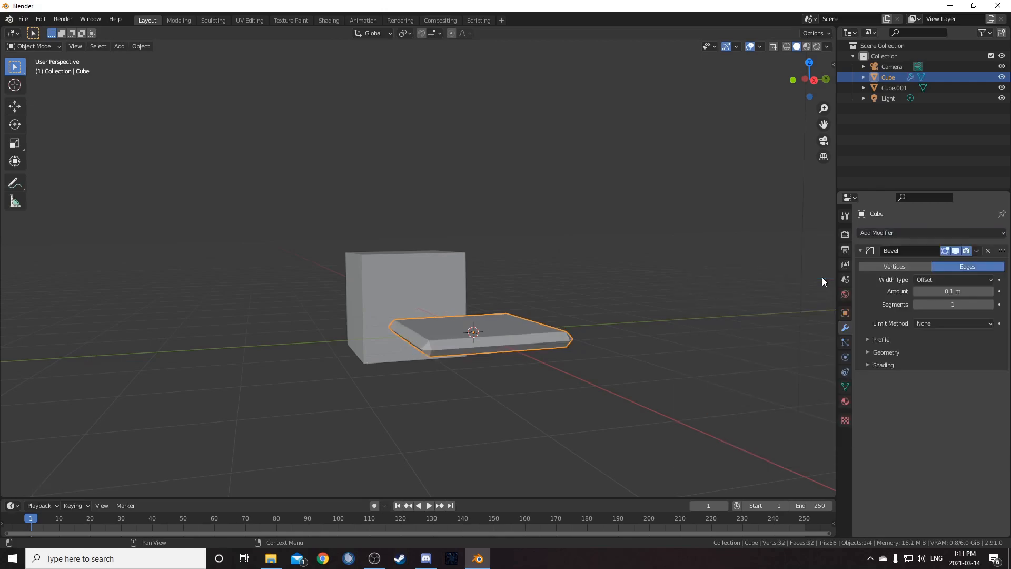
pyautogui.click(954, 291)
pyautogui.write('0.04')
pyautogui.press('Tab')
pyautogui.write('3')
pyautogui.press('Return')
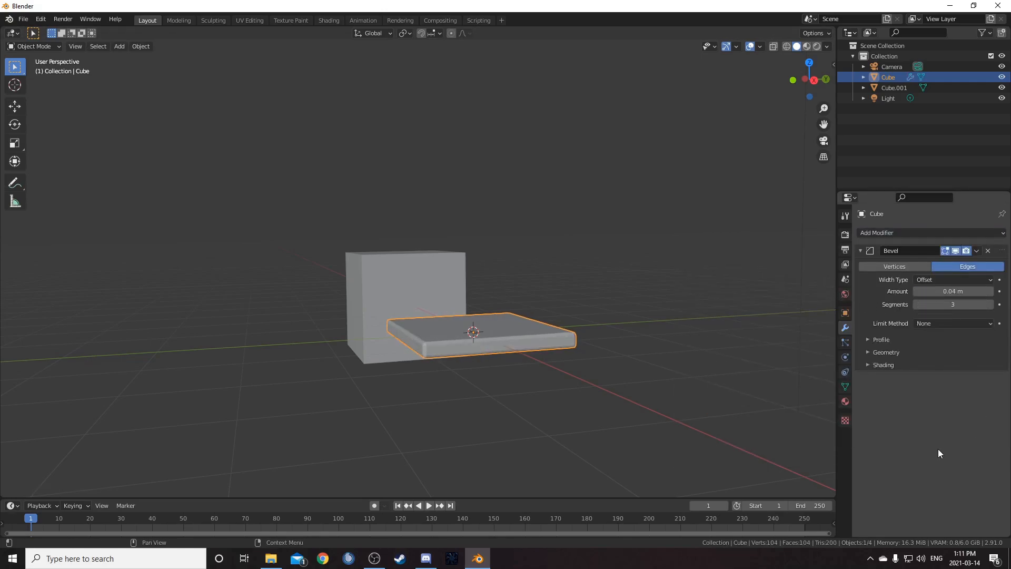
# - Shade the beveled slab smooth
pyautogui.moveTo(696, 383); pyautogui.dragTo(470, 393, button='middle')
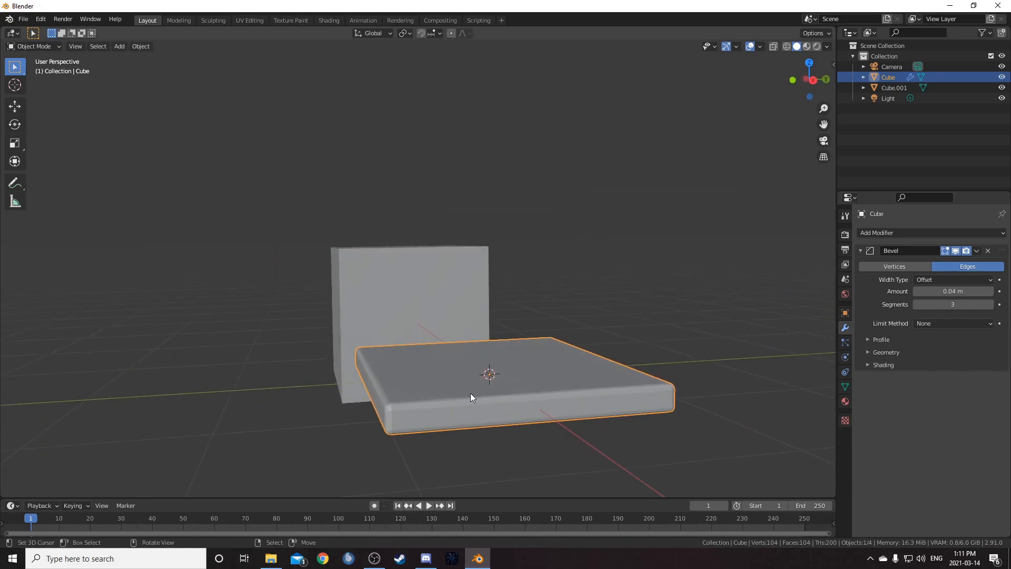
pyautogui.rightClick(470, 393)
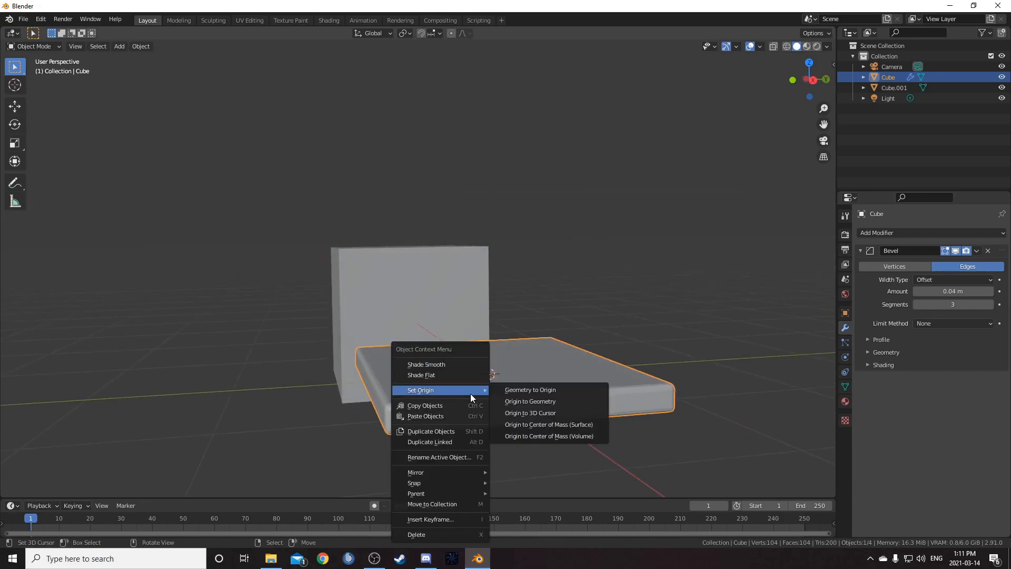
pyautogui.click(460, 368)
# - Select the cube, add a level-4 Subdivision Surface modifier and apply it
pyautogui.moveTo(463, 373); pyautogui.dragTo(371, 309, button='middle')
pyautogui.click(371, 308)
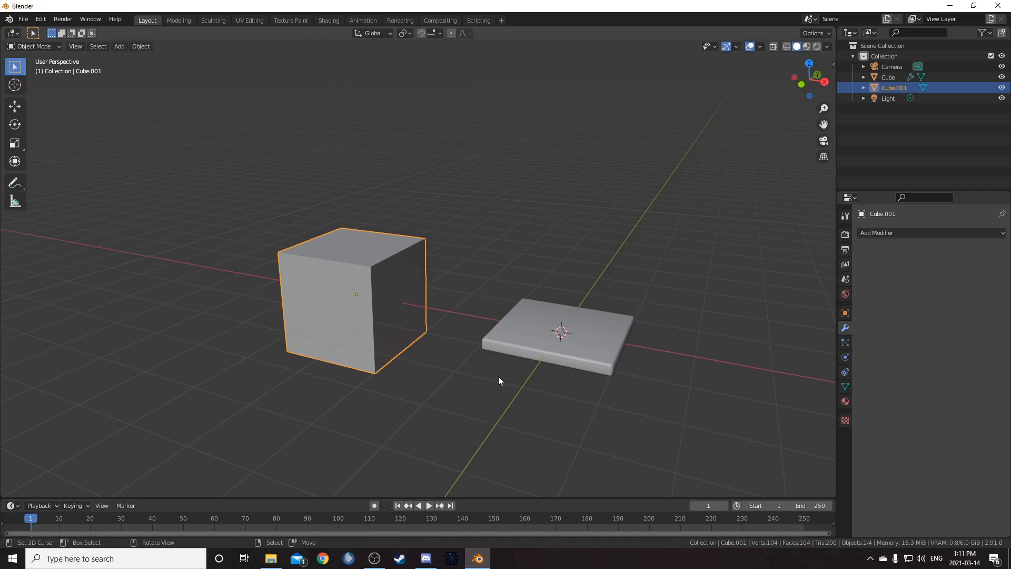
pyautogui.moveTo(498, 377); pyautogui.dragTo(492, 370, button='middle')
pyautogui.hotkey('ctrl', '4')
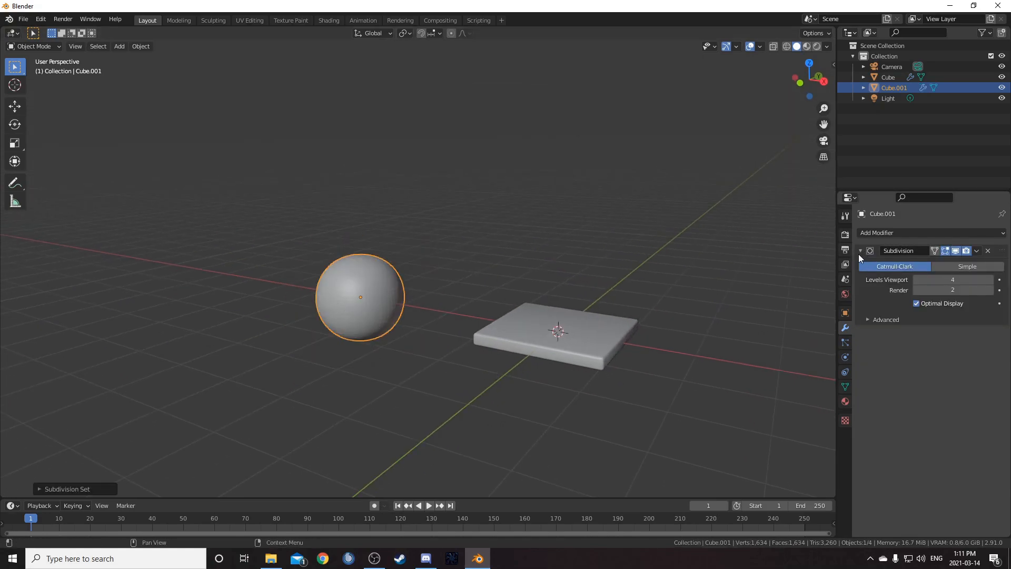
pyautogui.hotkey('ctrl', 'a')
# - Add a Cast modifier to the subdivided cube, set its factor to 1, and apply it to make a sphere
pyautogui.click(878, 234)
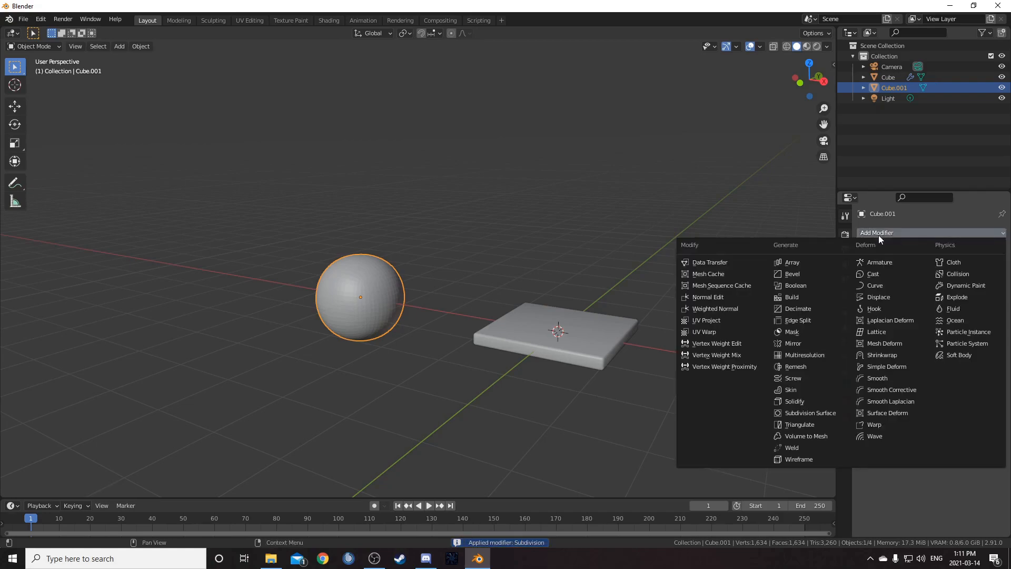
pyautogui.click(883, 274)
pyautogui.moveTo(622, 327); pyautogui.dragTo(553, 296, button='middle')
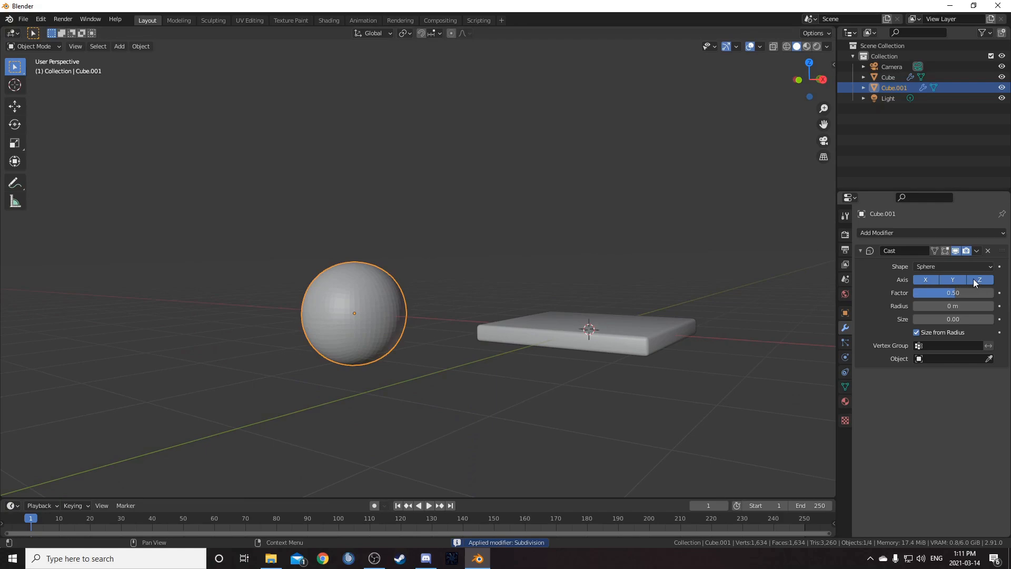
pyautogui.click(946, 292)
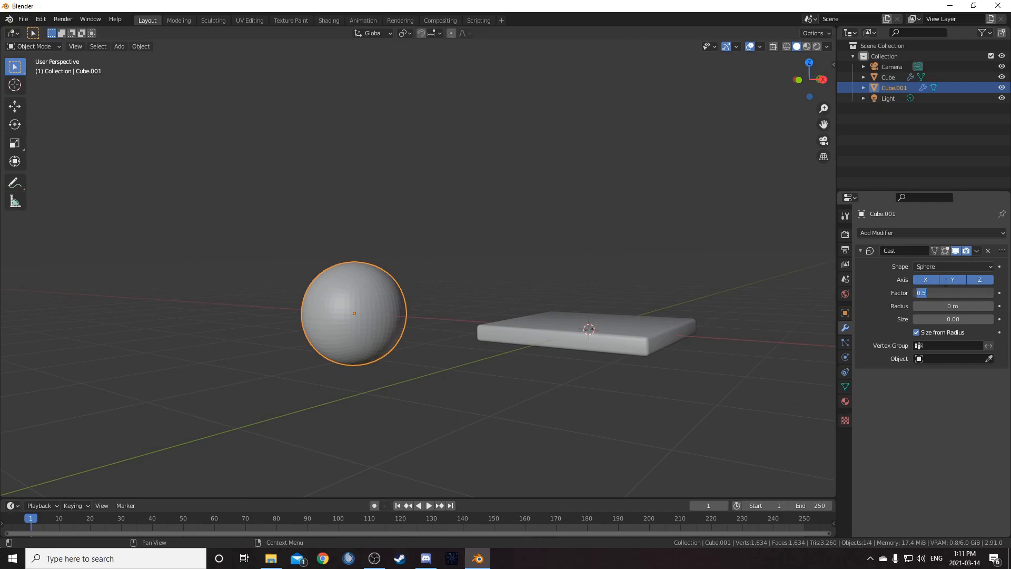
pyautogui.write('1')
pyautogui.press('Return')
pyautogui.hotkey('ctrl', 'a')
# - Shade the sphere smooth
pyautogui.moveTo(526, 337); pyautogui.dragTo(389, 338, button='middle')
pyautogui.rightClick(354, 319)
pyautogui.click(350, 316)
# - Move the sphere about 1 m along the X axis
pyautogui.press('g')
pyautogui.press('x')
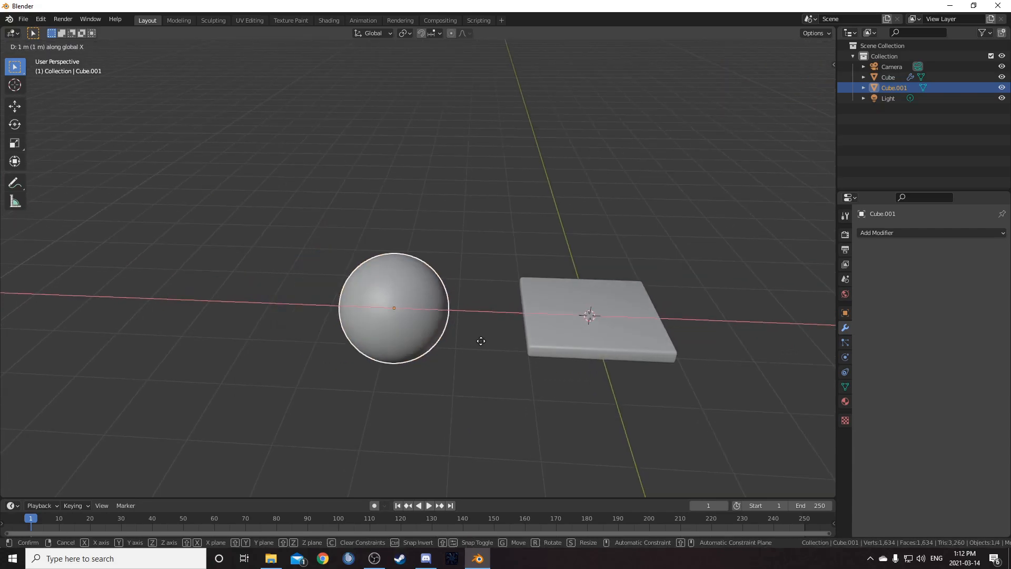
pyautogui.click(480, 342)
pyautogui.moveTo(472, 342)
pyautogui.mouseDown(button='middle')
pyautogui.moveTo(465, 333)
pyautogui.moveTo(465, 341)
pyautogui.mouseUp(button='middle')
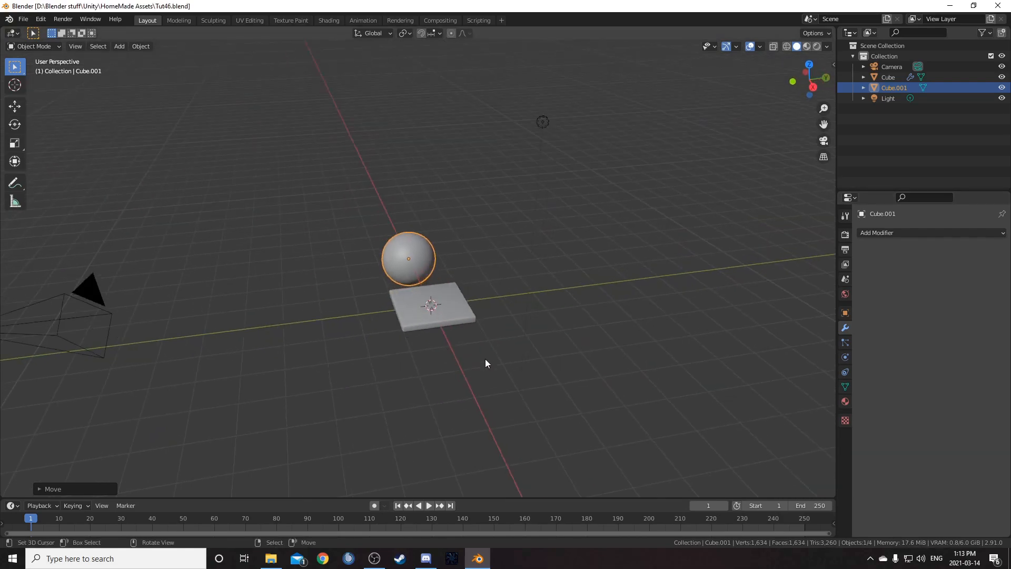
# - Add a plane mesh and scale it by 10
pyautogui.hotkey('shift', 'a')
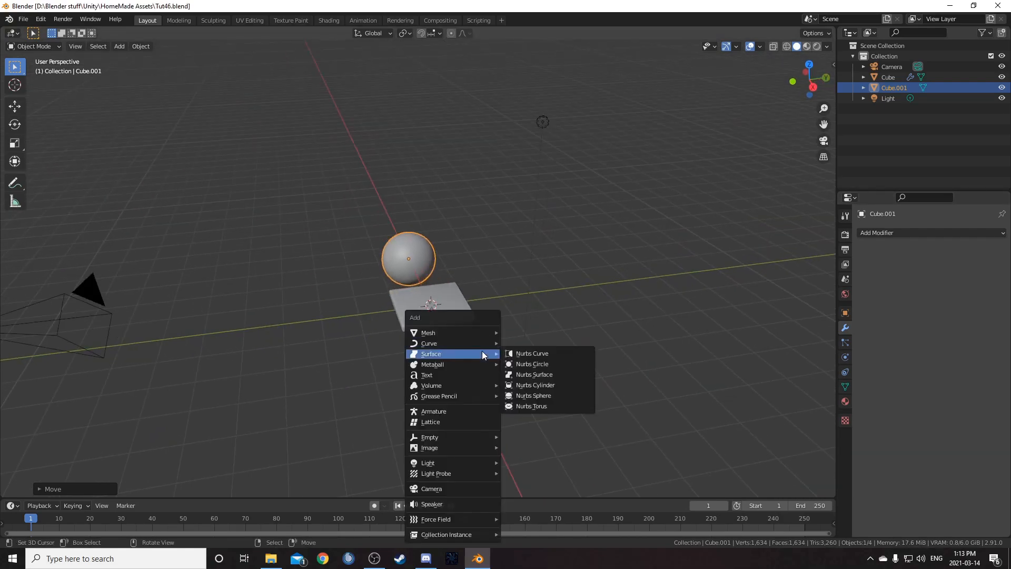
pyautogui.moveTo(480, 334)
pyautogui.click(519, 333)
pyautogui.moveTo(501, 347); pyautogui.dragTo(534, 314, button='middle')
pyautogui.write('s10')
pyautogui.press('Return')
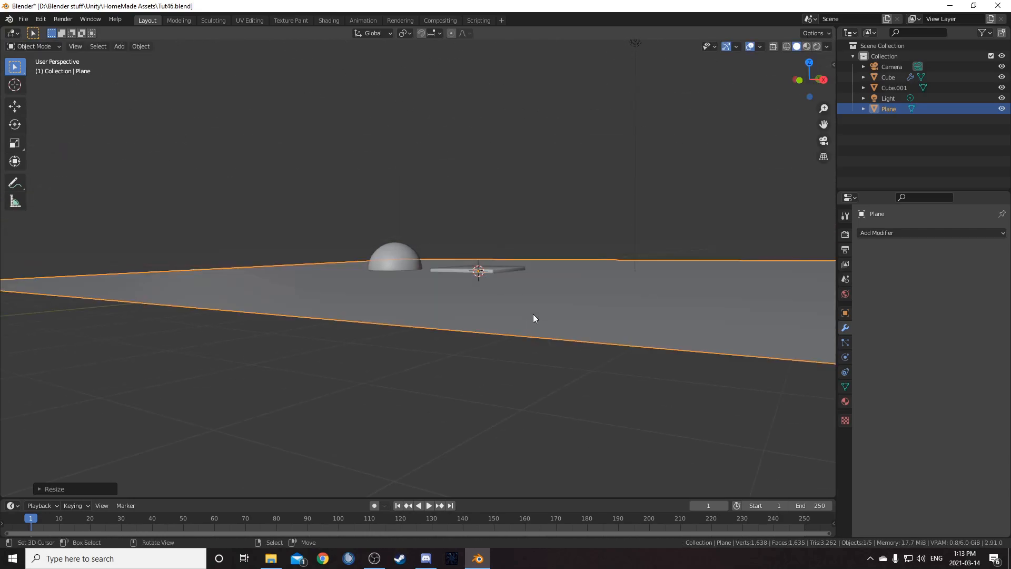
# - Move the plane along the Z axis below the objects
pyautogui.press('g')
pyautogui.press('z')
pyautogui.click(546, 392)
# - In edge mode, select the plane's back edge and extrude it upward along Z to form a wall
pyautogui.scroll(-3, 434, 304)
pyautogui.moveTo(435, 303); pyautogui.dragTo(361, 353, button='middle')
pyautogui.press('Tab')
pyautogui.press('2')
pyautogui.click(288, 297)
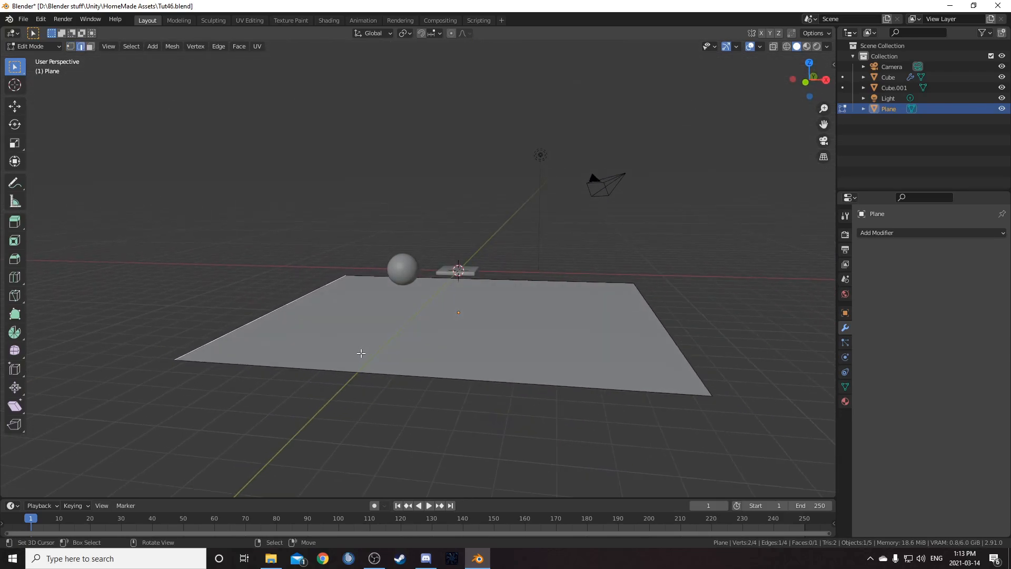
pyautogui.press('e')
pyautogui.press('z')
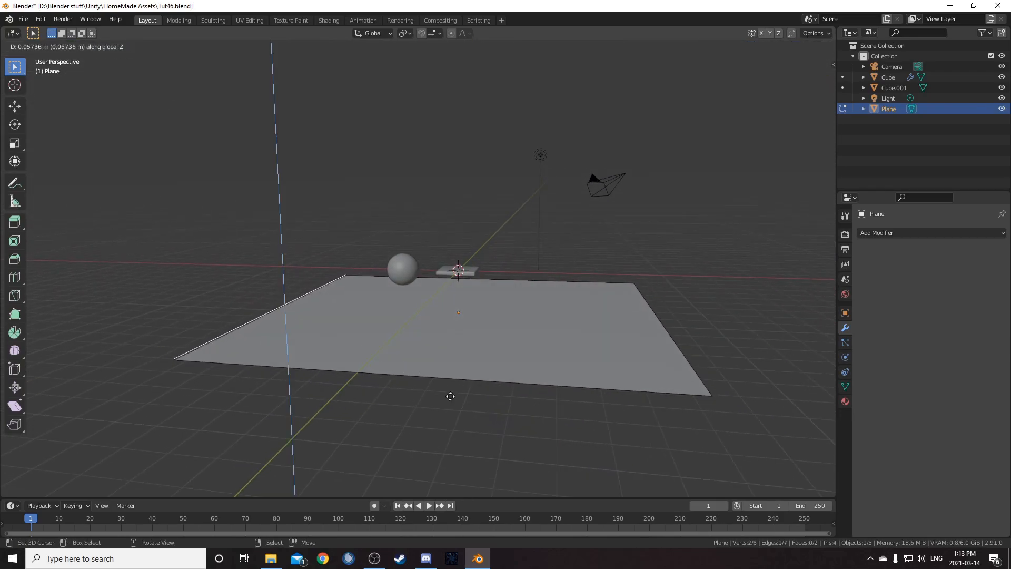
pyautogui.click(444, 192)
# - Bevel the corner edge between floor and wall with 9 segments to curve the backdrop, then leave edit mode
pyautogui.moveTo(279, 301); pyautogui.dragTo(351, 364, button='middle')
pyautogui.hotkey('ctrl', 'b')
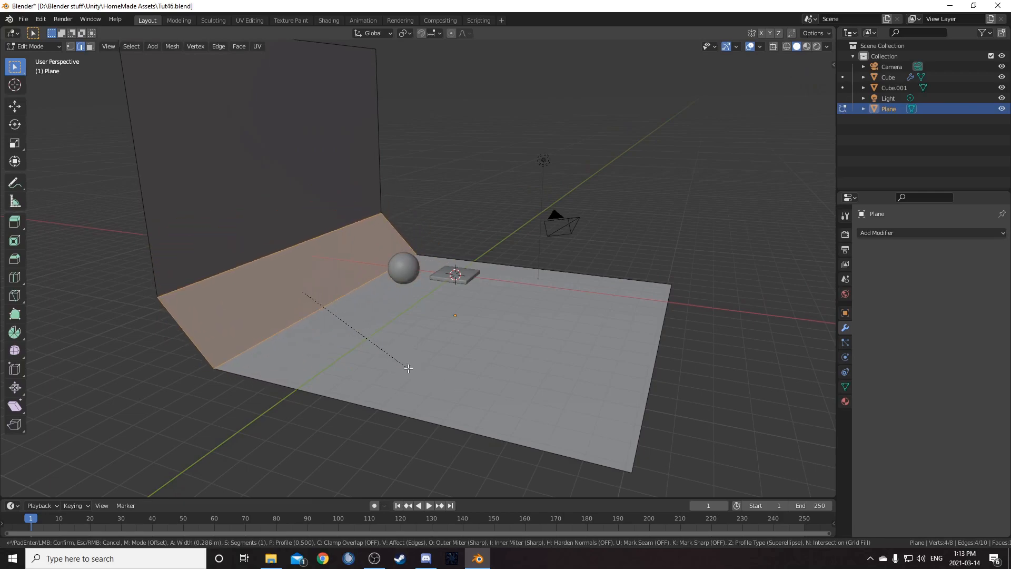
pyautogui.scroll(5, 442, 394)
pyautogui.scroll(3, 452, 396)
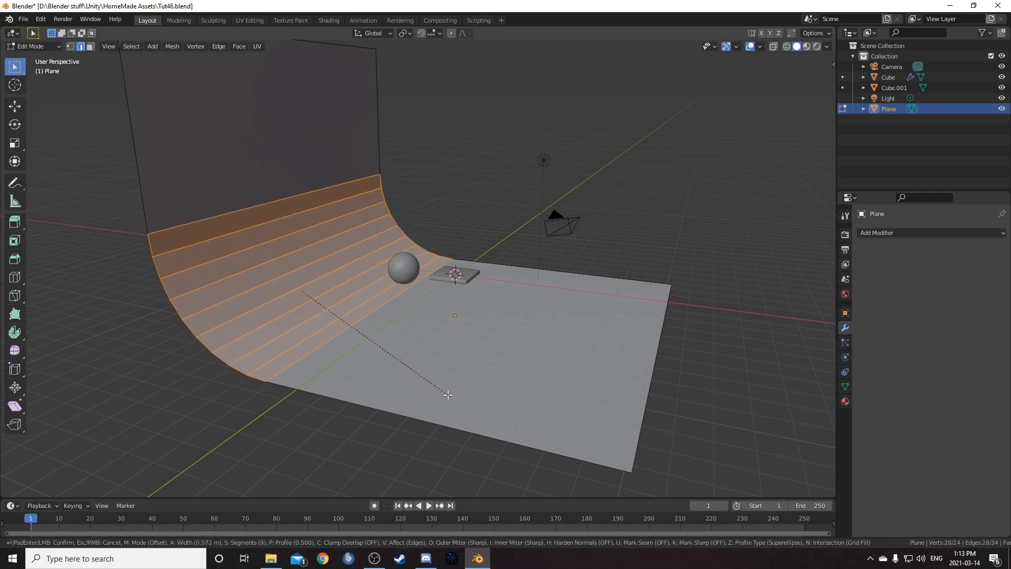
pyautogui.click(448, 395)
pyautogui.moveTo(433, 390); pyautogui.dragTo(409, 391, button='middle')
pyautogui.press('Tab')
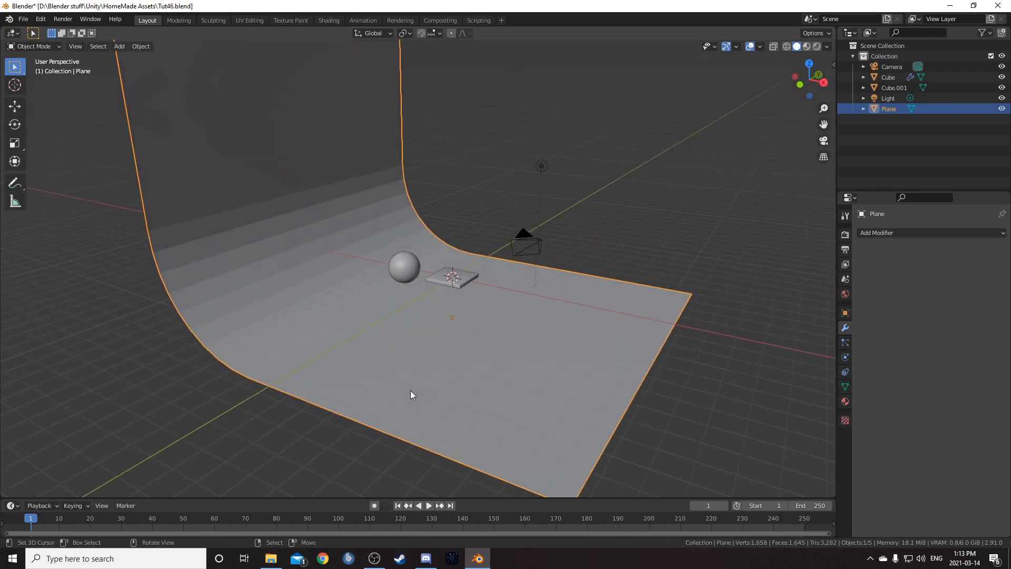
# - Shade the curved backdrop smooth
pyautogui.rightClick(332, 324)
pyautogui.click(332, 323)
# - Delete the light from the scene
pyautogui.moveTo(475, 350); pyautogui.dragTo(444, 340, button='middle')
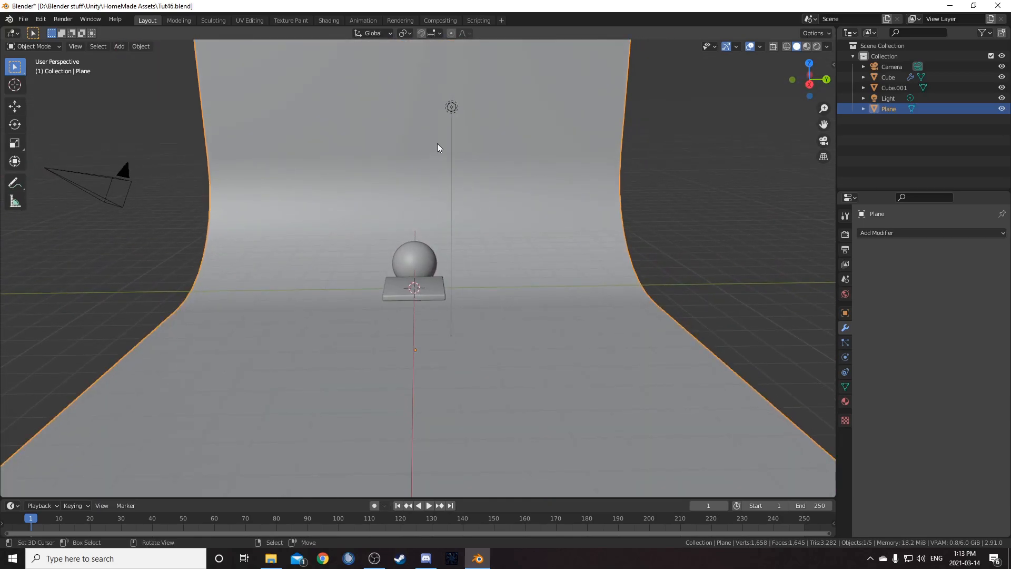
pyautogui.click(451, 107)
pyautogui.press('x')
pyautogui.click(465, 145)
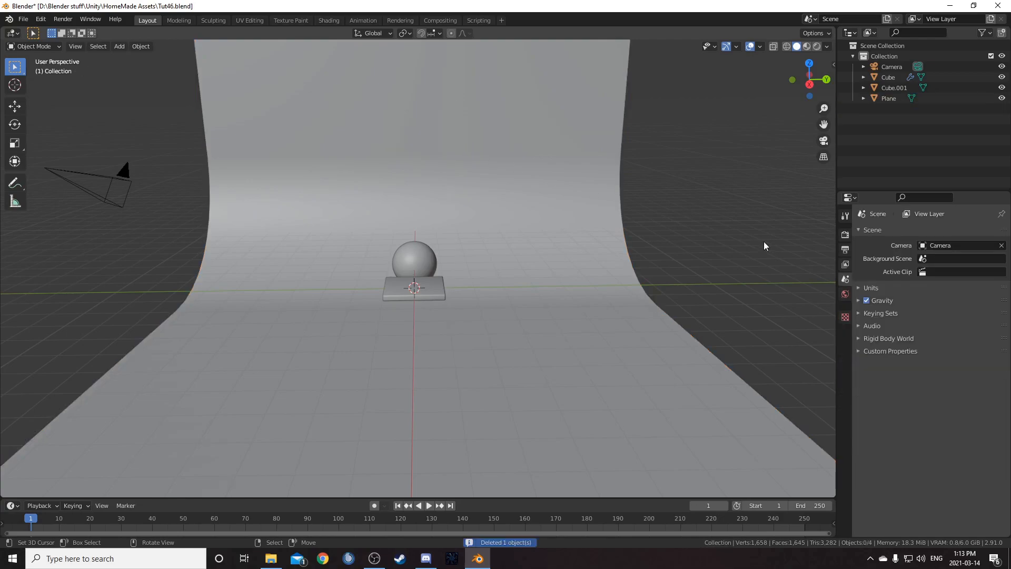
# - Set the world's background color input to an Environment Texture
pyautogui.click(846, 294)
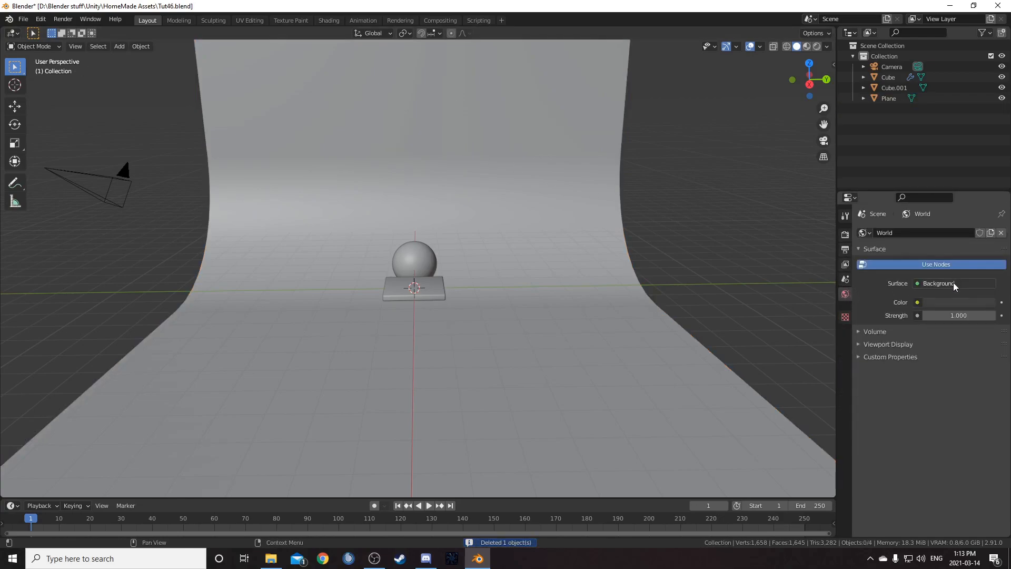
pyautogui.click(917, 302)
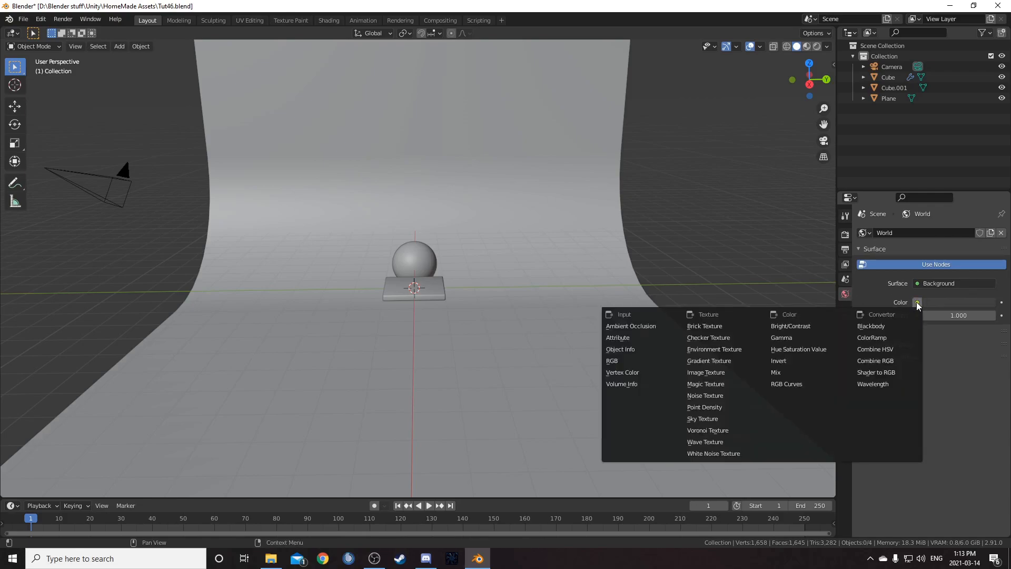
pyautogui.click(730, 348)
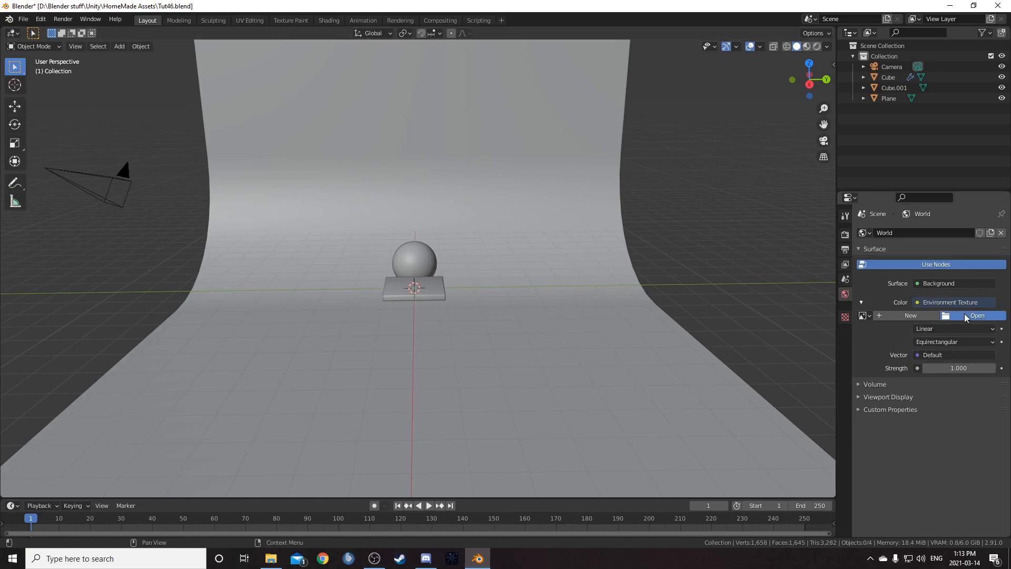
# - Open the HDRI cayley_interior_4k.hdr from the HDRIHaven folder for the environment texture
pyautogui.click(965, 314)
pyautogui.click(265, 375)
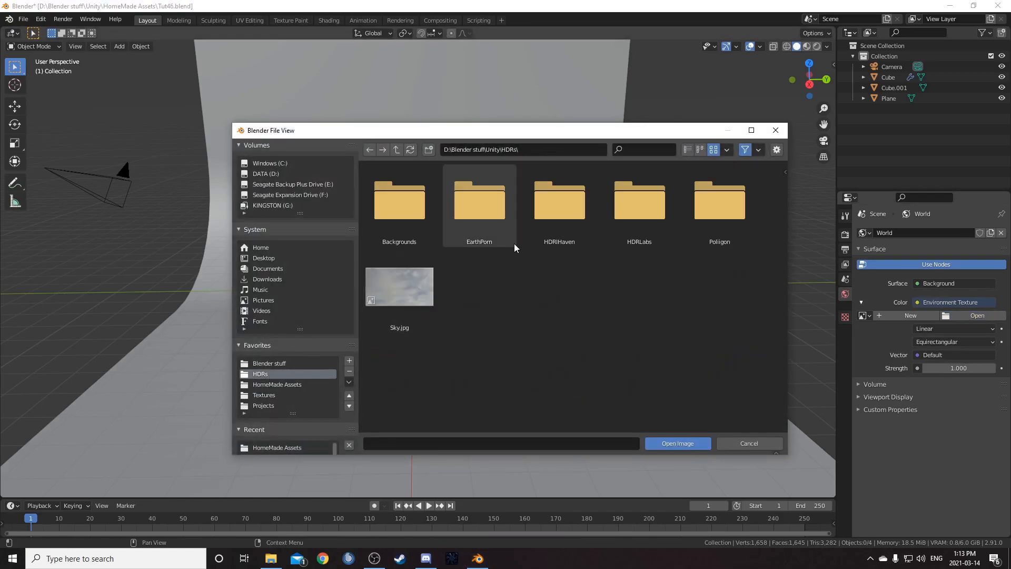
pyautogui.doubleClick(551, 224)
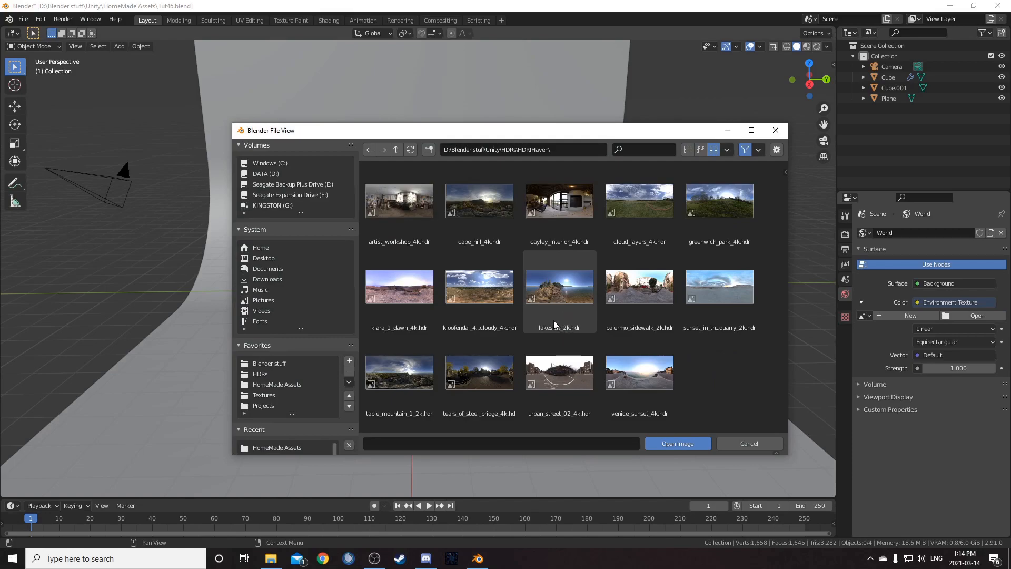
pyautogui.doubleClick(561, 235)
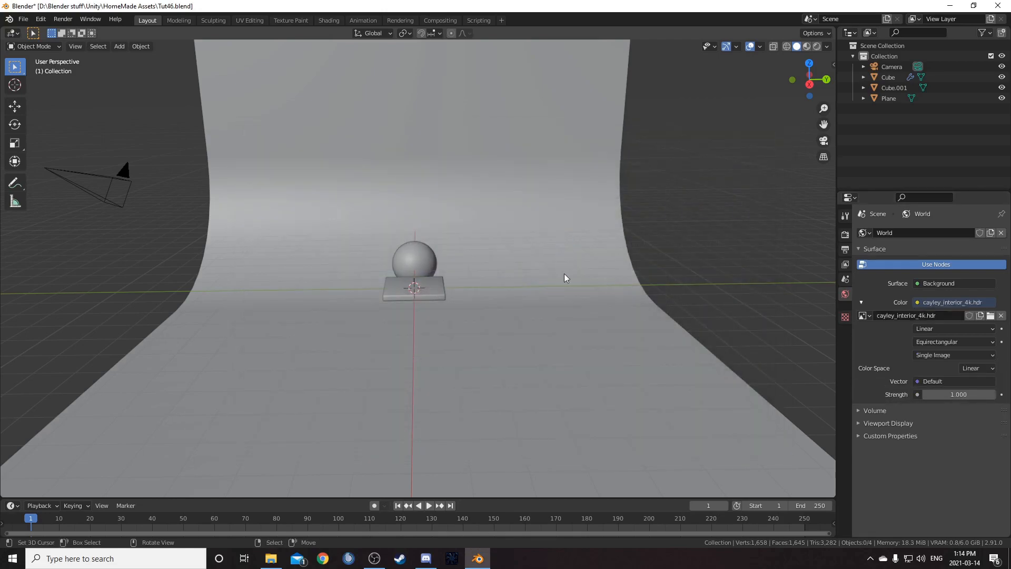
# - Switch the render engine to Cycles
pyautogui.click(846, 233)
pyautogui.click(937, 233)
pyautogui.click(939, 268)
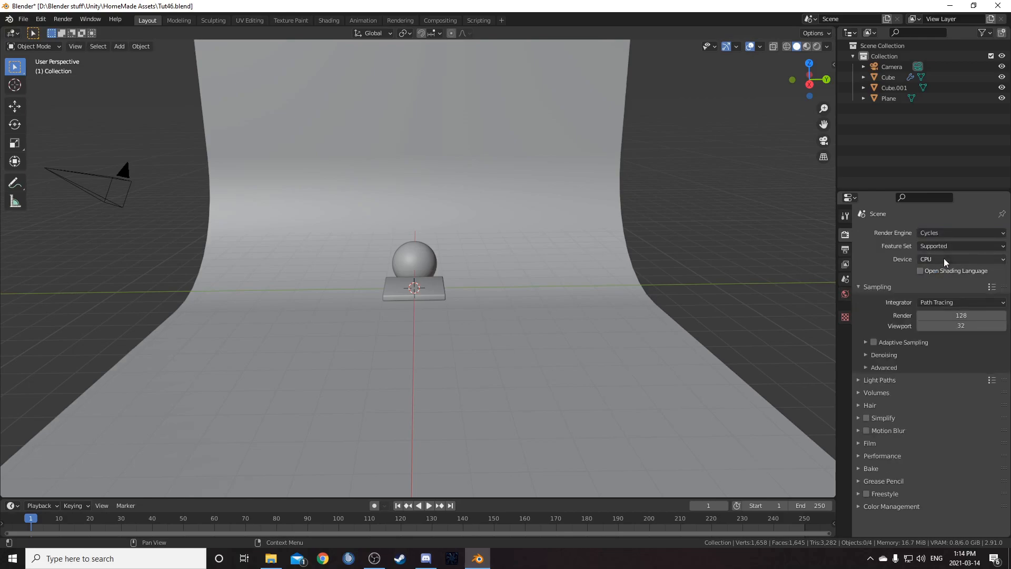
# - Set the Cycles render device to GPU Compute
pyautogui.click(959, 247)
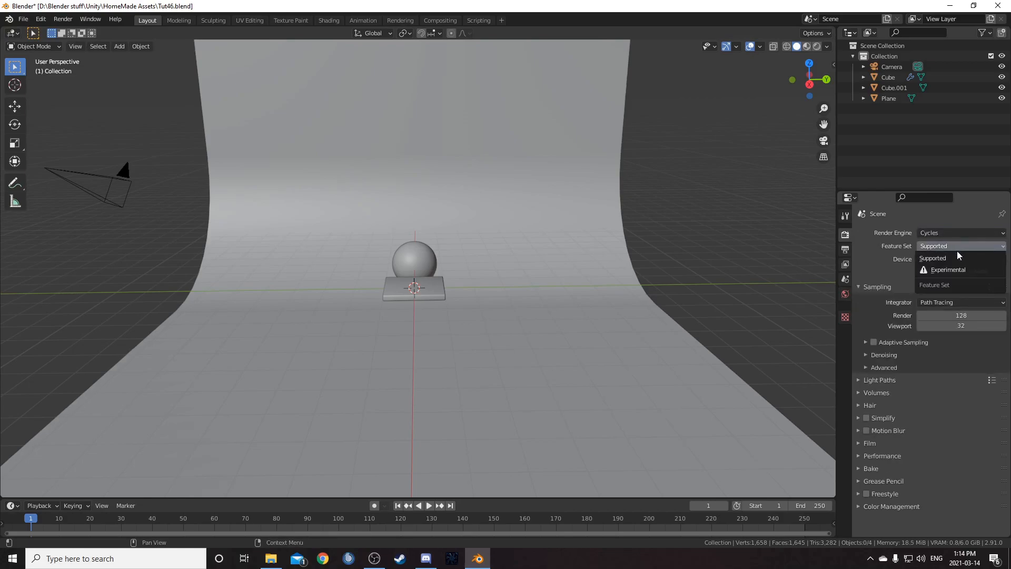
pyautogui.click(960, 249)
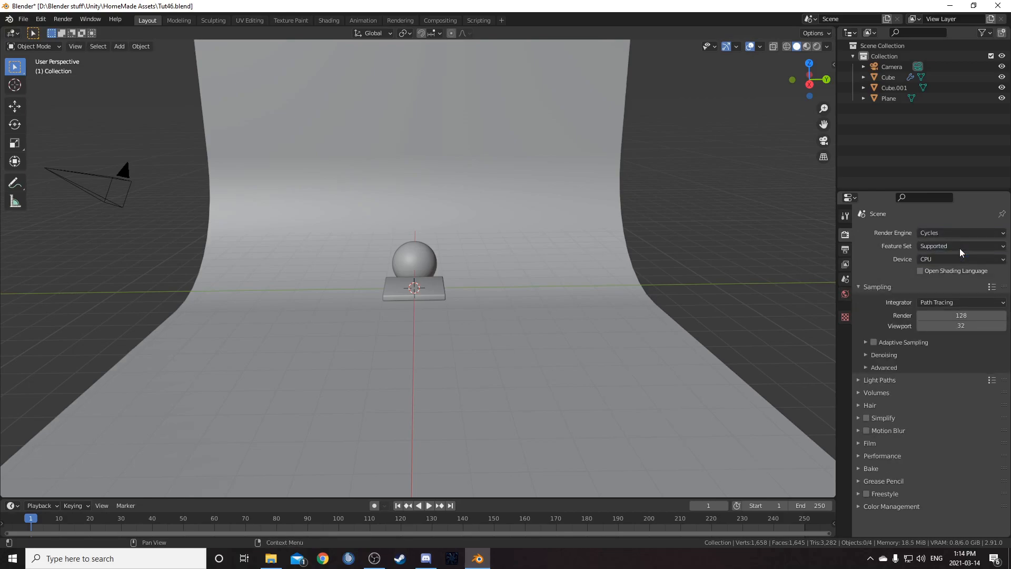
pyautogui.click(958, 258)
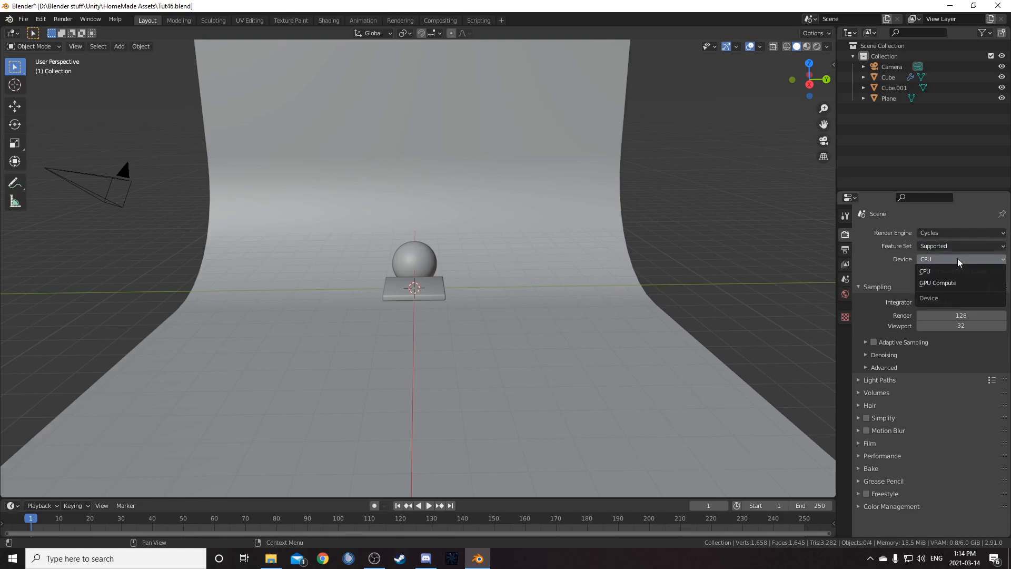
pyautogui.click(951, 284)
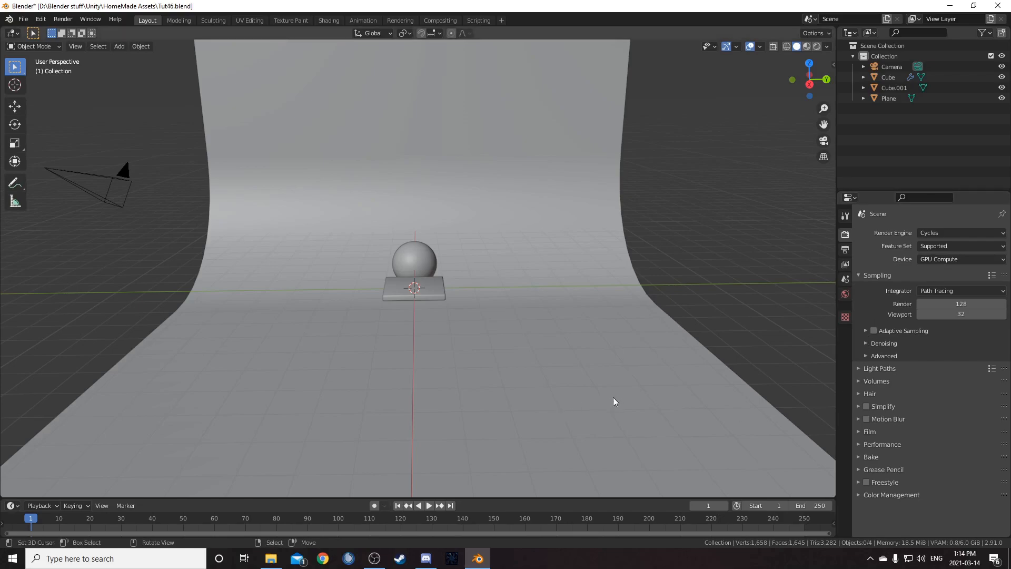
pyautogui.moveTo(615, 397); pyautogui.dragTo(550, 403, button='middle')
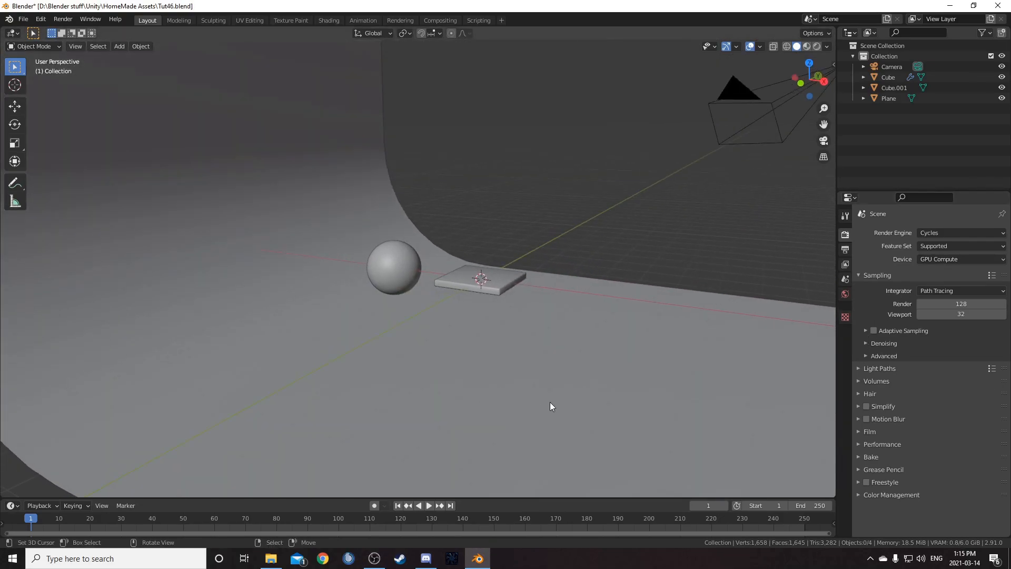
pyautogui.moveTo(490, 332)
pyautogui.mouseDown(button='middle')
pyautogui.moveTo(489, 300)
pyautogui.moveTo(501, 316)
pyautogui.mouseUp(button='middle')
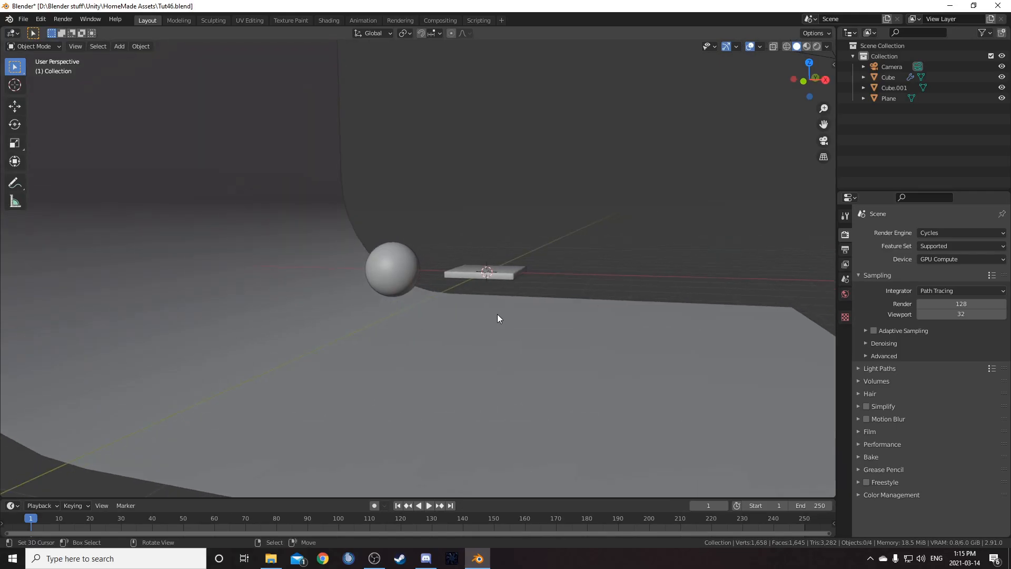
# - Switch the viewport to rendered shading to preview the HDRI lighting on the scene
pyautogui.press('z')
pyautogui.click(442, 205)
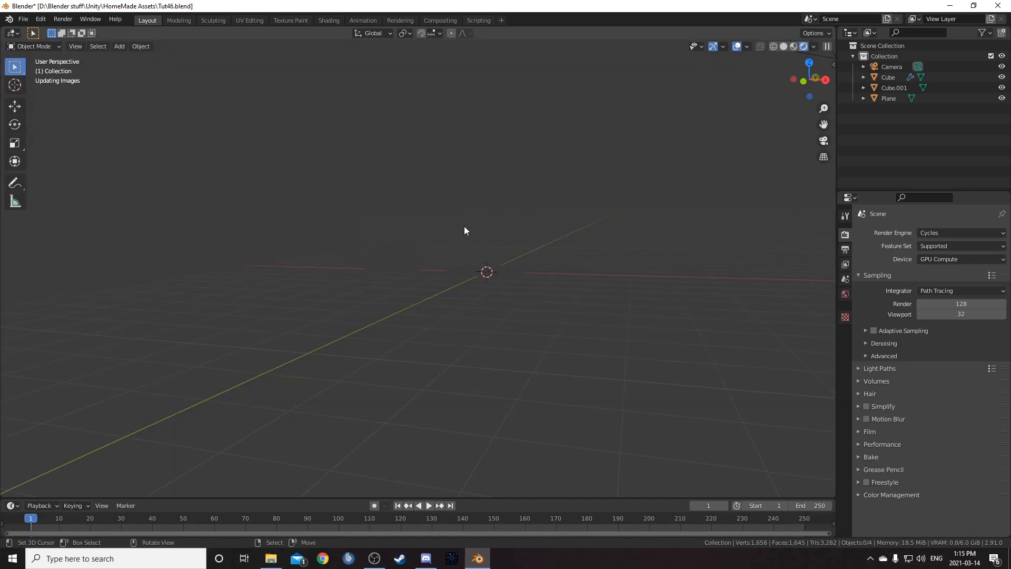
pyautogui.moveTo(494, 227); pyautogui.dragTo(454, 229, button='middle')
pyautogui.moveTo(657, 166); pyautogui.dragTo(676, 150, button='middle')
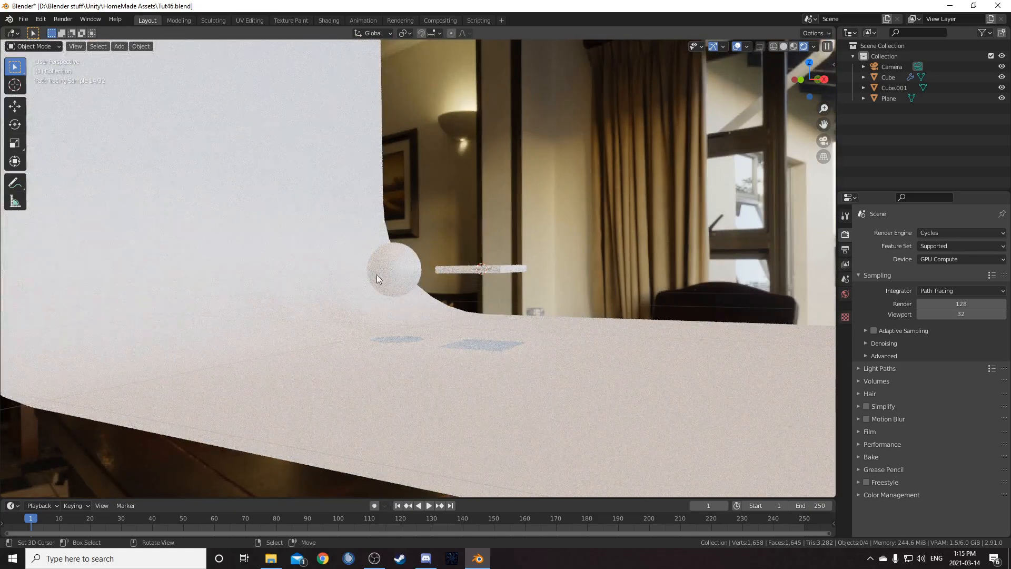
# - Select the curved backdrop plane and move it along the Z axis
pyautogui.click(303, 350)
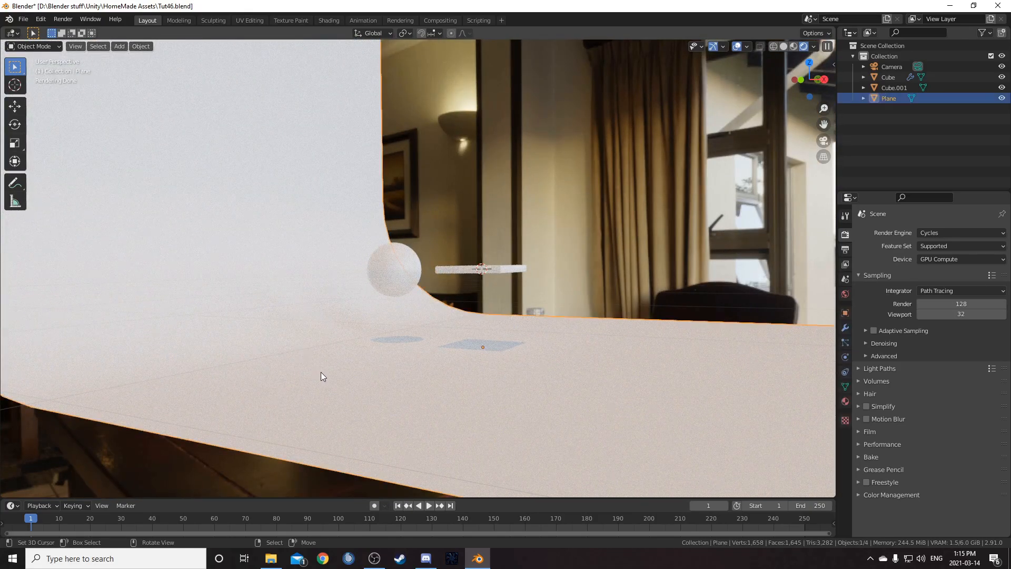
pyautogui.press('g')
pyautogui.press('z')
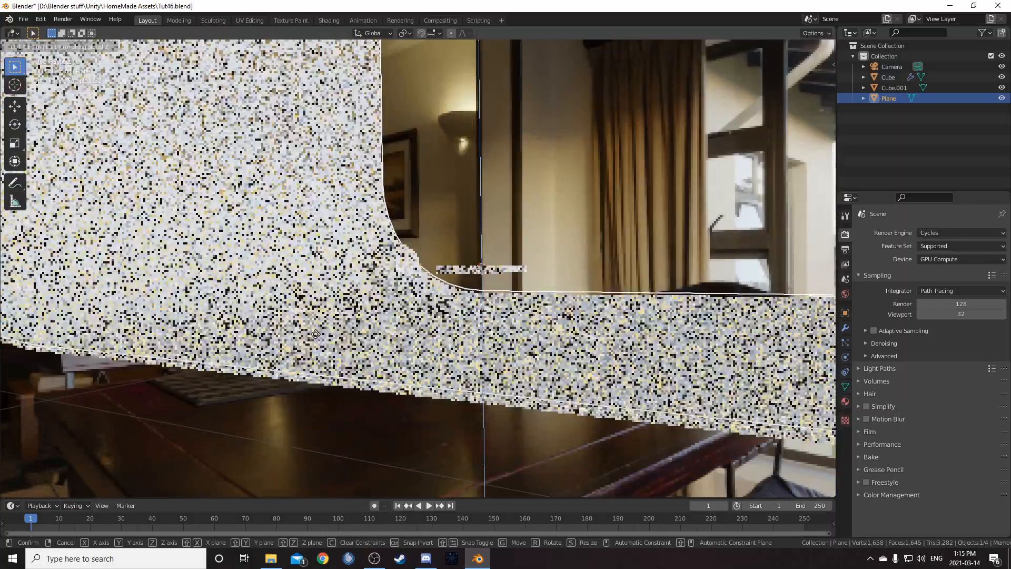
pyautogui.click(322, 336)
# - Return the viewport to solid shading and select the beveled slab
pyautogui.moveTo(529, 295); pyautogui.dragTo(446, 344, button='middle')
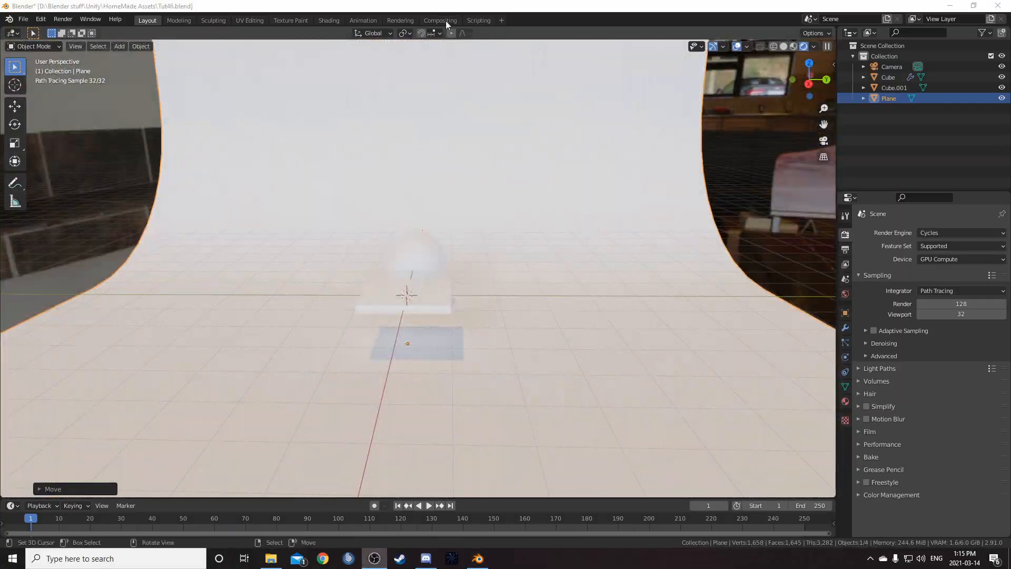
pyautogui.press('z')
pyautogui.click(508, 270)
pyautogui.click(415, 291)
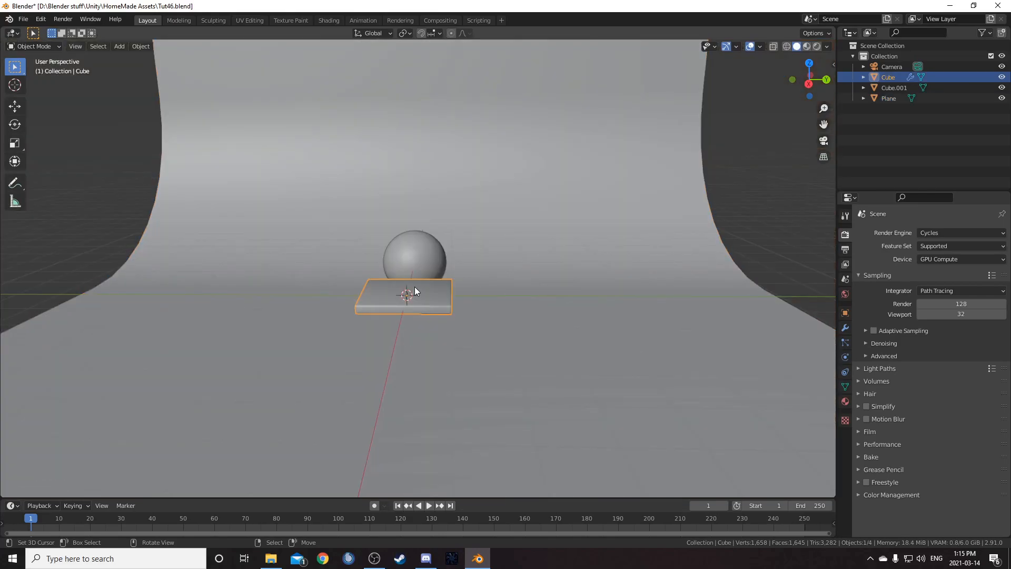
# - Look through the camera, select it, and move it along its local Z axis closer to the slab
pyautogui.press('KP_1')
pyautogui.press('KP_3')
pyautogui.press('KP_8')
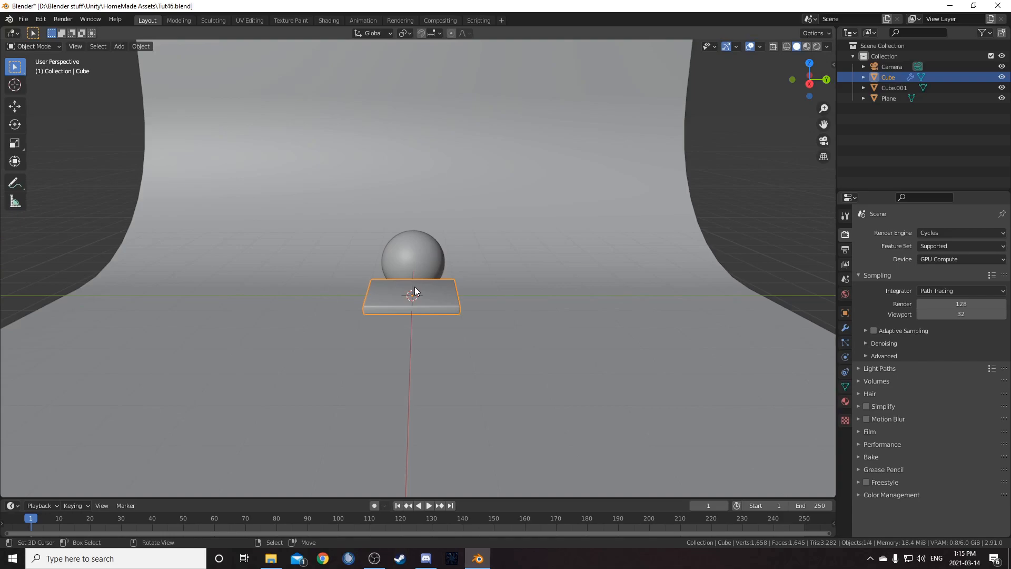
pyautogui.press('KP_0')
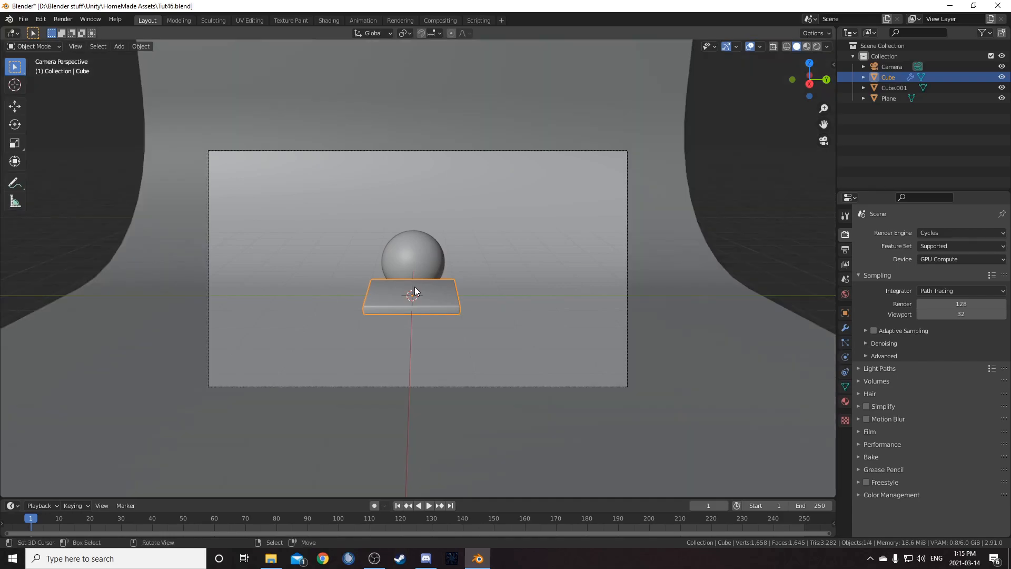
pyautogui.press('KP_0')
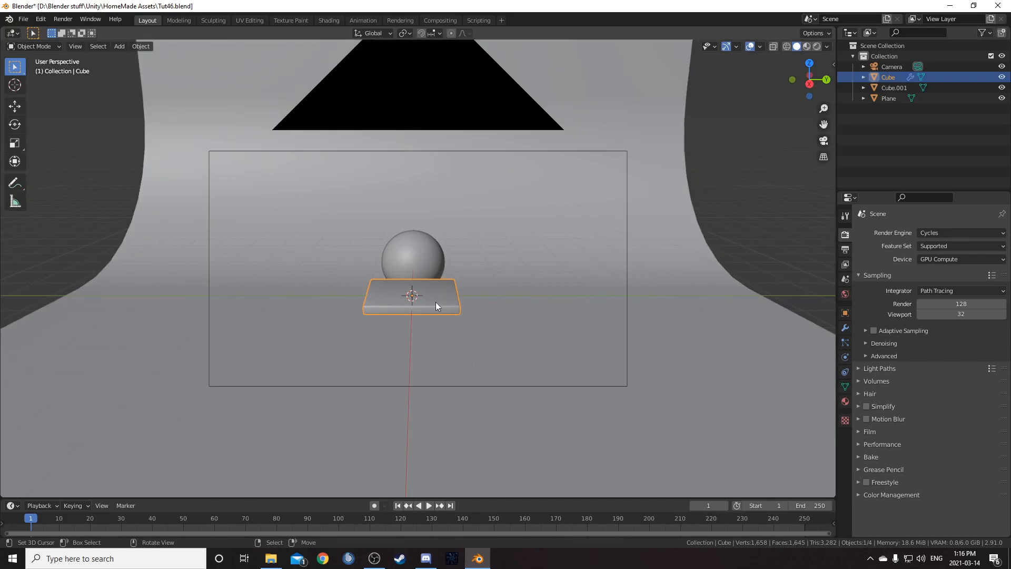
pyautogui.scroll(5, 439, 296)
pyautogui.scroll(-7, 388, 348)
pyautogui.press('KP_0')
pyautogui.click(416, 410)
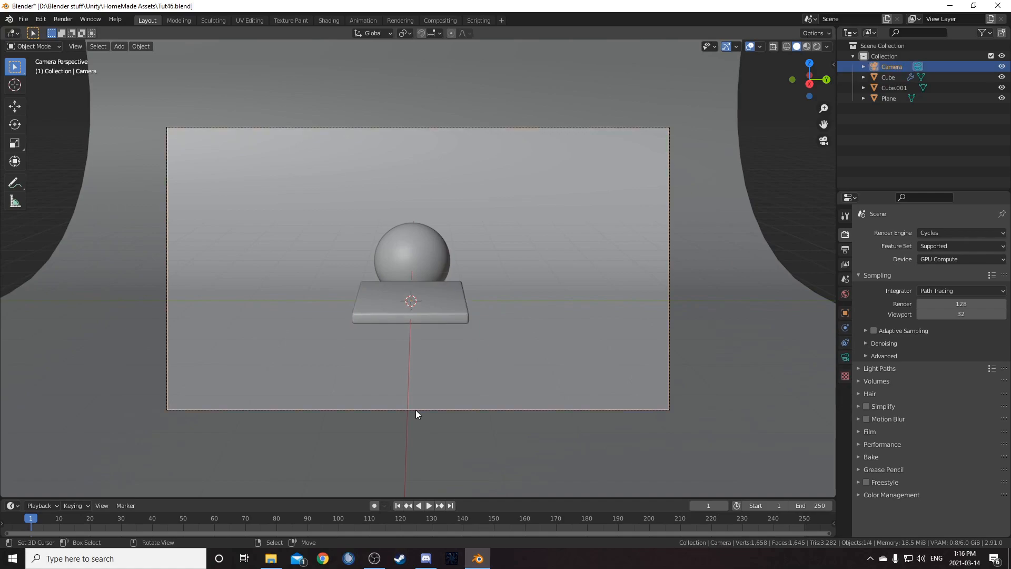
pyautogui.press('g')
pyautogui.press('z')
pyautogui.press('z')
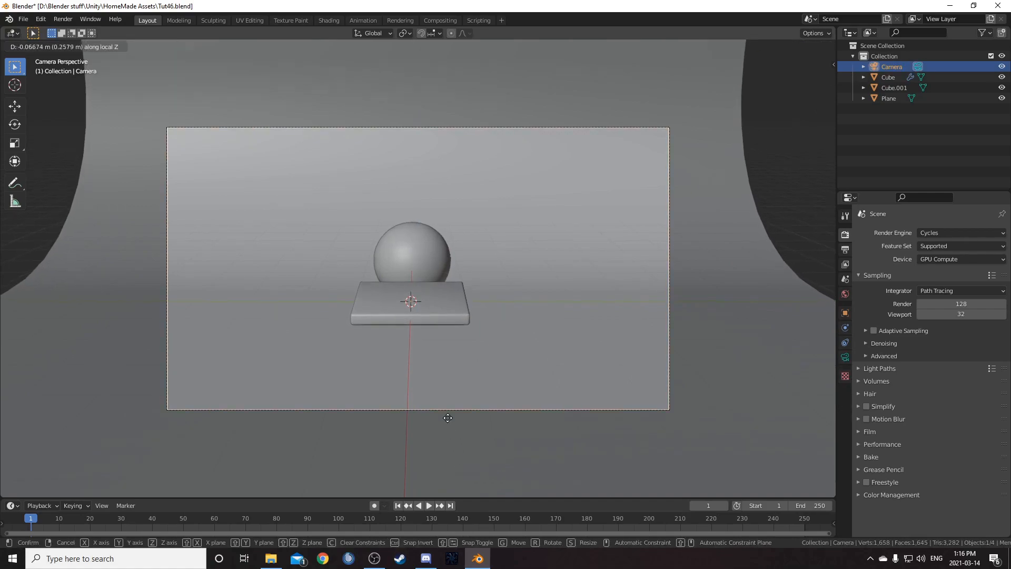
pyautogui.click(383, 314)
# - Move the camera along the X axis to center the slab in the frame
pyautogui.press('g')
pyautogui.press('x')
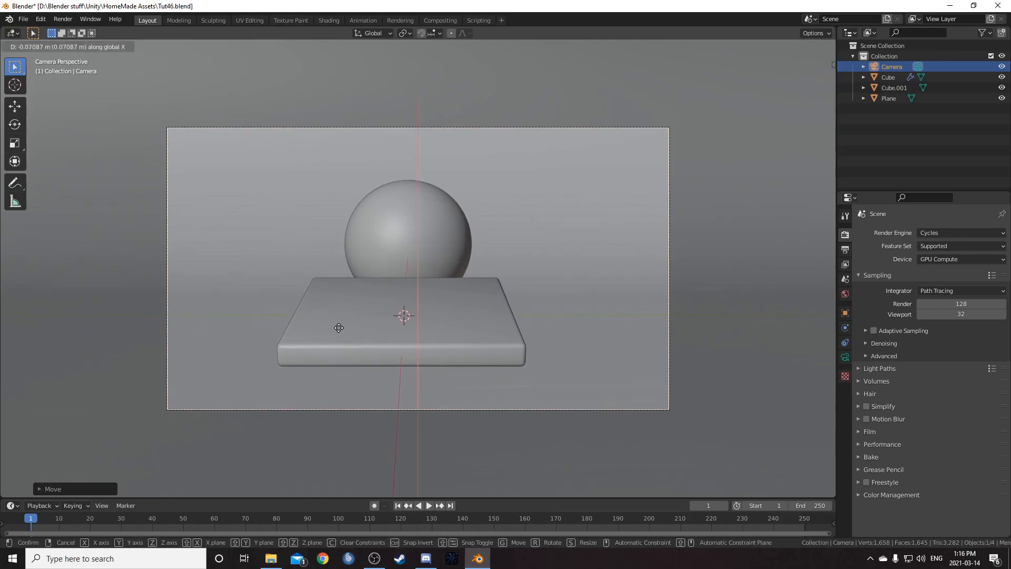
pyautogui.click(347, 332)
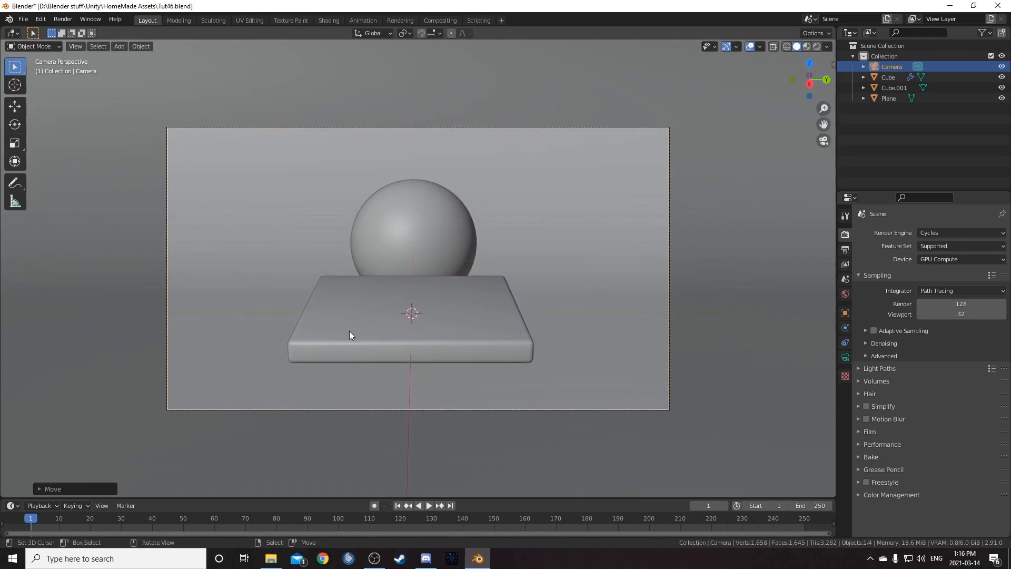
# - Rotate the camera about its local X axis to tilt the view
pyautogui.press('r')
pyautogui.press('x')
pyautogui.press('x')
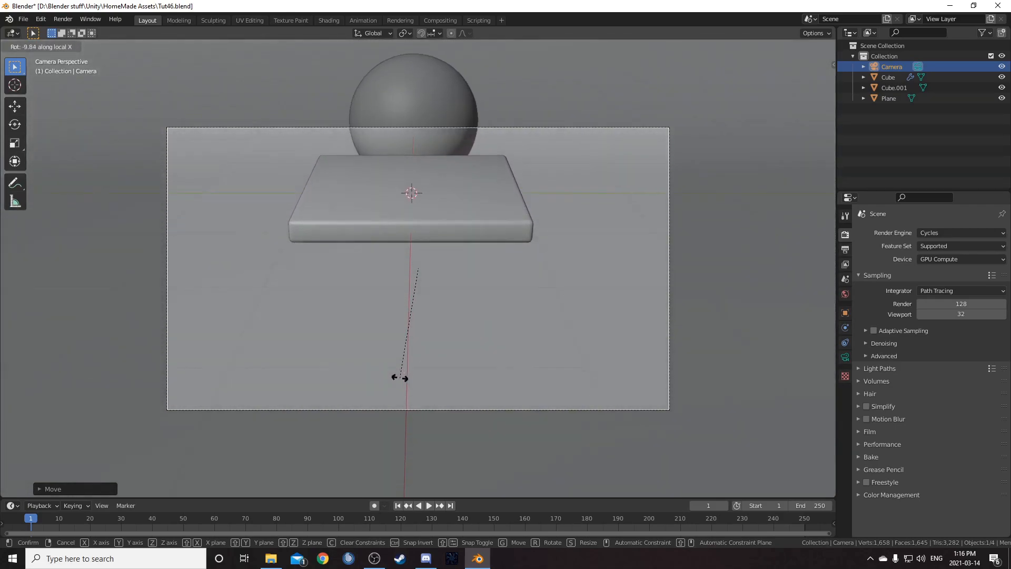
pyautogui.click(400, 379)
# - Move the camera along the global Z axis to frame the sphere and slab
pyautogui.press('g')
pyautogui.press('z')
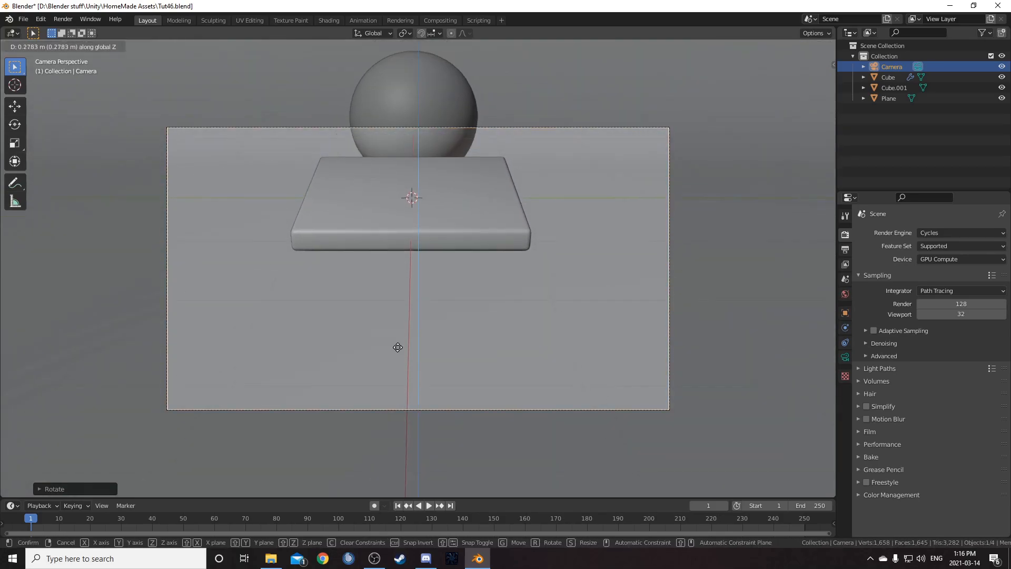
pyautogui.click(403, 184)
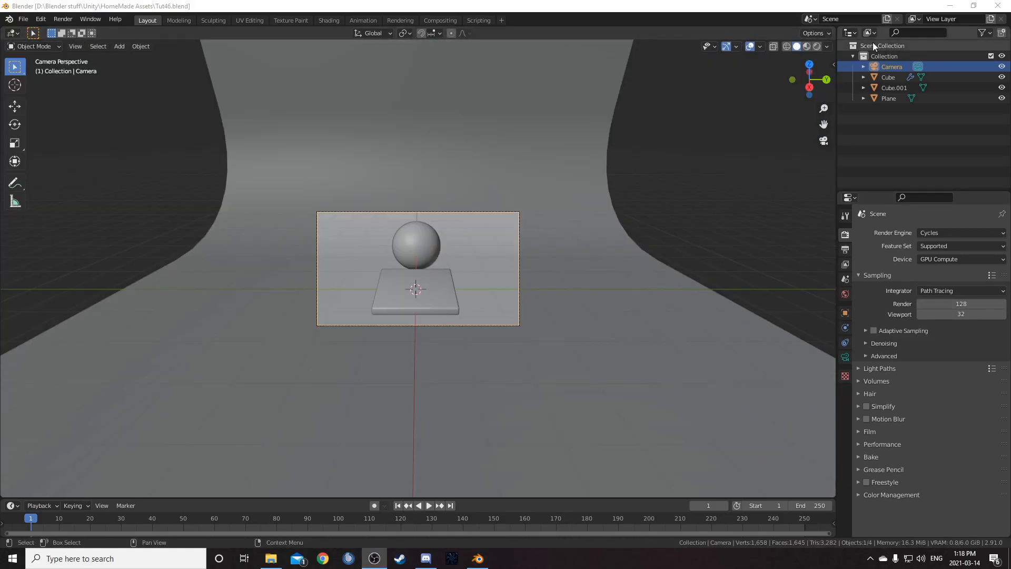
# - Turn the outliner area into a 3D Viewport and the main viewport into a Shader Editor without sidebar
pyautogui.click(855, 34)
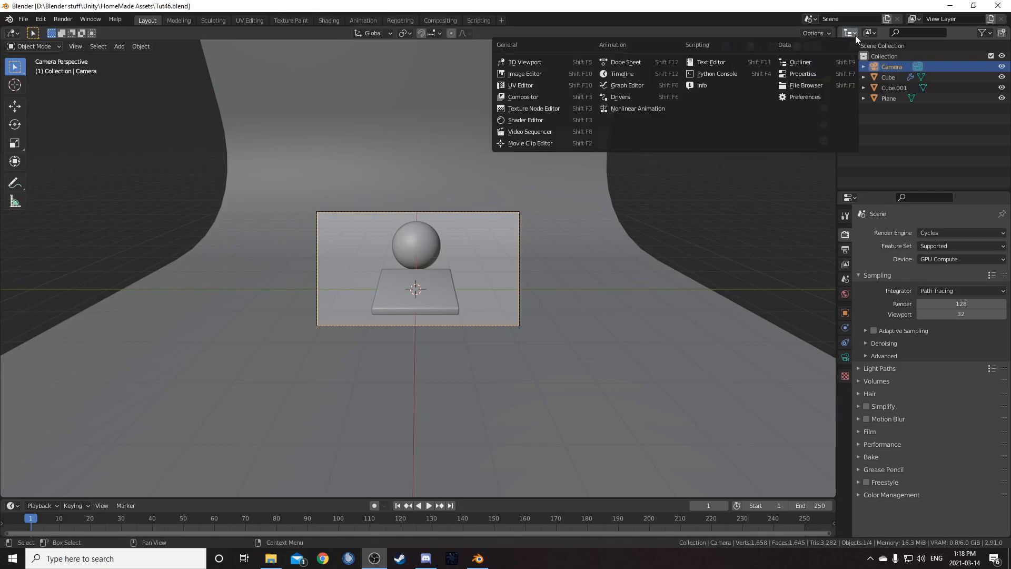
pyautogui.click(521, 62)
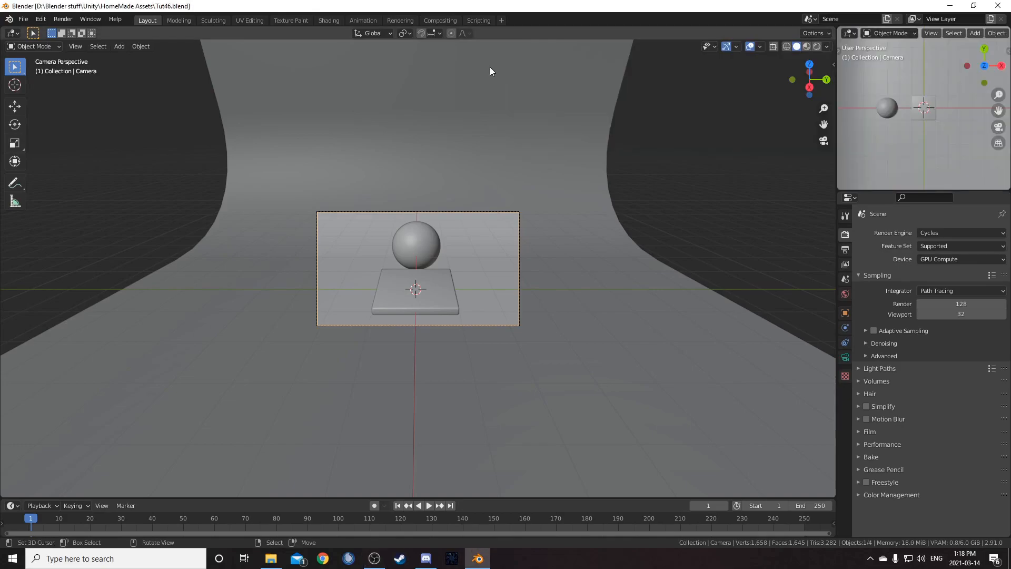
pyautogui.click(13, 33)
pyautogui.click(31, 97)
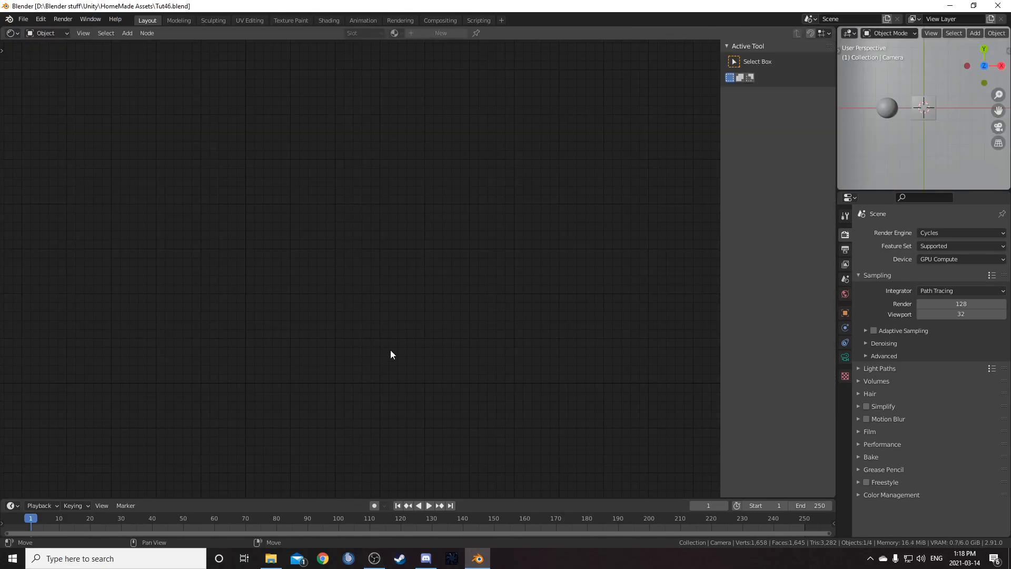
pyautogui.press('n')
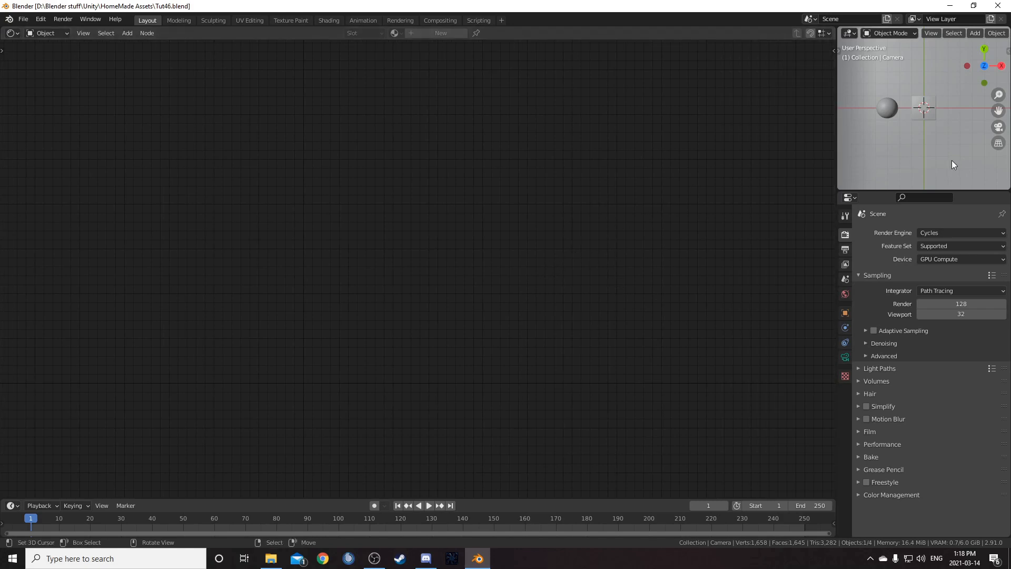
# - Select the sphere and rename its material to Aluminum
pyautogui.rightClick(924, 114)
pyautogui.rightClick(887, 109)
pyautogui.moveTo(927, 157); pyautogui.dragTo(914, 101, button='middle')
pyautogui.write('A')
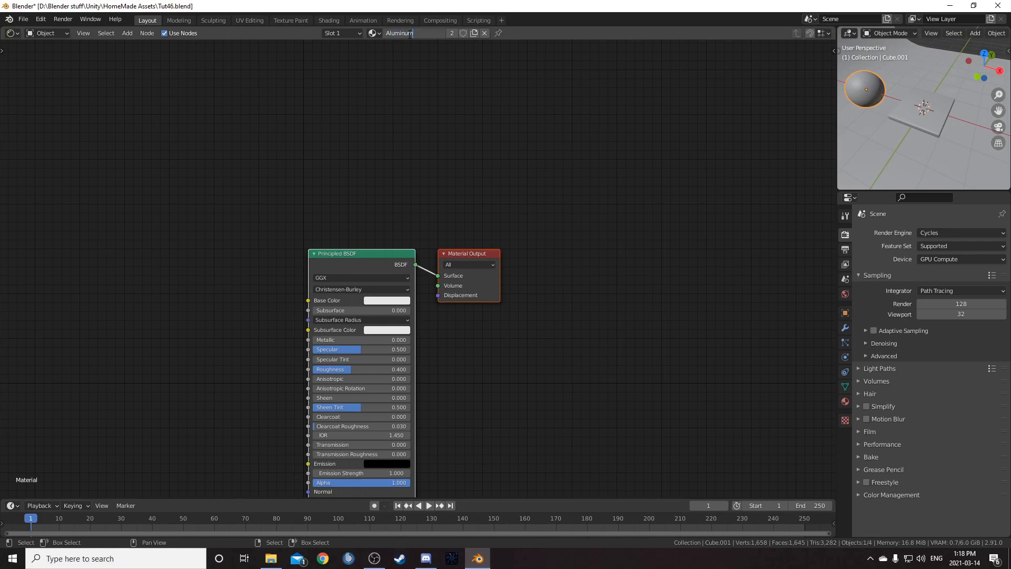
pyautogui.write('luminum')
pyautogui.press('Return')
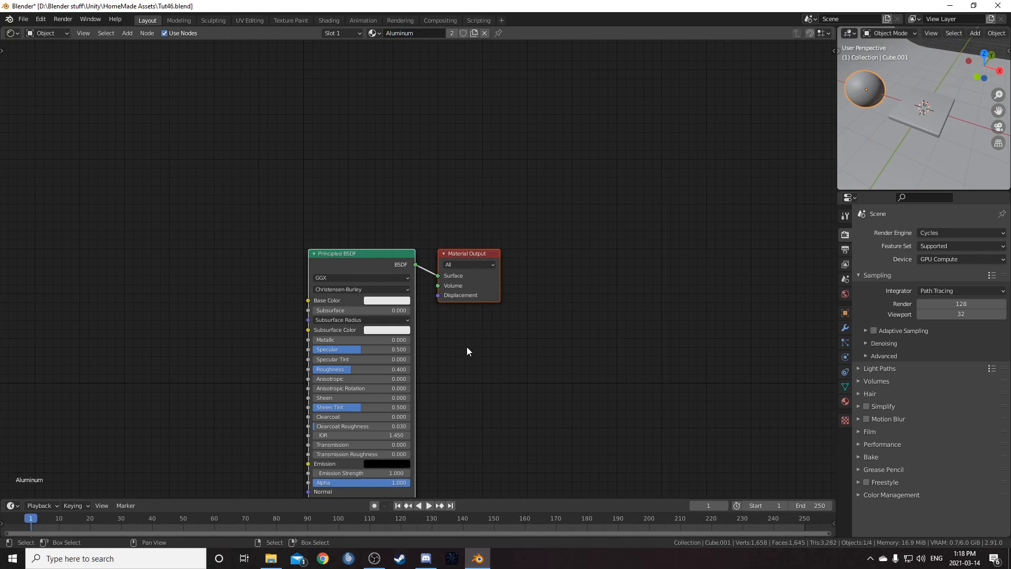
# - Enlarge the small 3D viewport by resizing its area borders
pyautogui.scroll(-3, 457, 359)
pyautogui.click(424, 182)
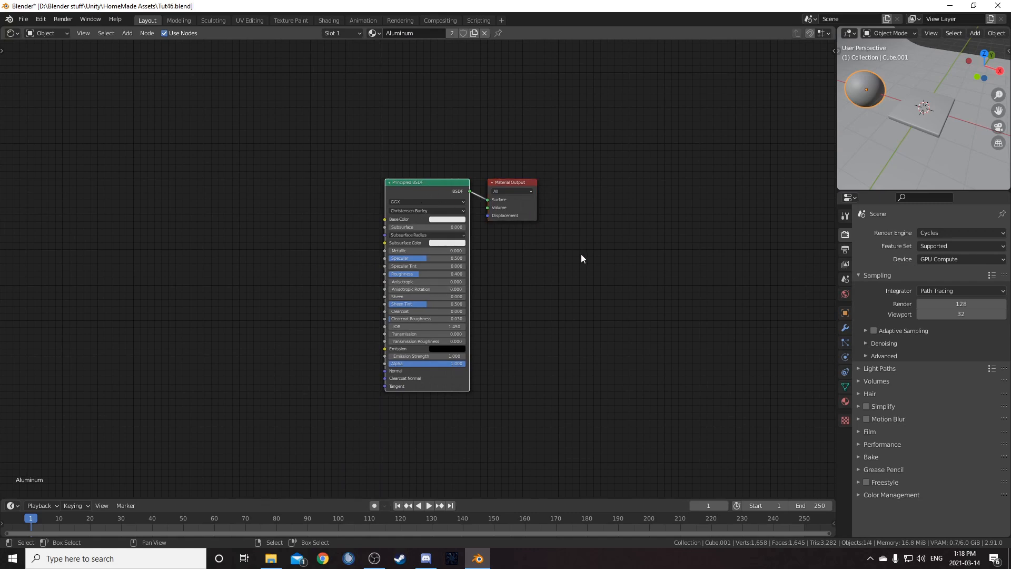
pyautogui.moveTo(580, 254); pyautogui.dragTo(699, 239, button='middle')
pyautogui.scroll(-3, 683, 227)
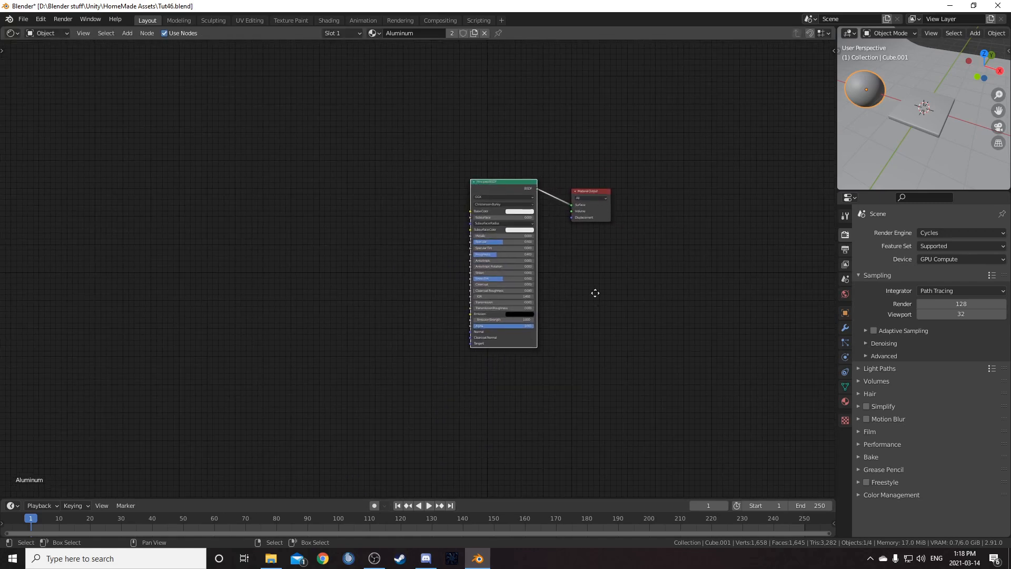
pyautogui.moveTo(595, 291); pyautogui.dragTo(634, 323, button='middle')
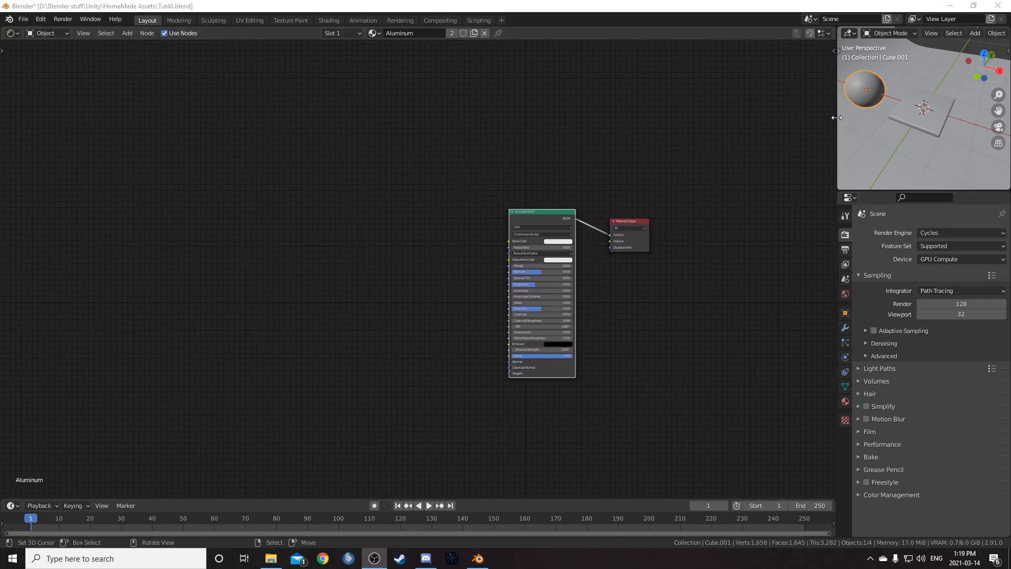
pyautogui.moveTo(837, 118); pyautogui.dragTo(759, 119)
pyautogui.moveTo(790, 190); pyautogui.dragTo(807, 248)
pyautogui.moveTo(808, 247); pyautogui.dragTo(933, 197, button='middle')
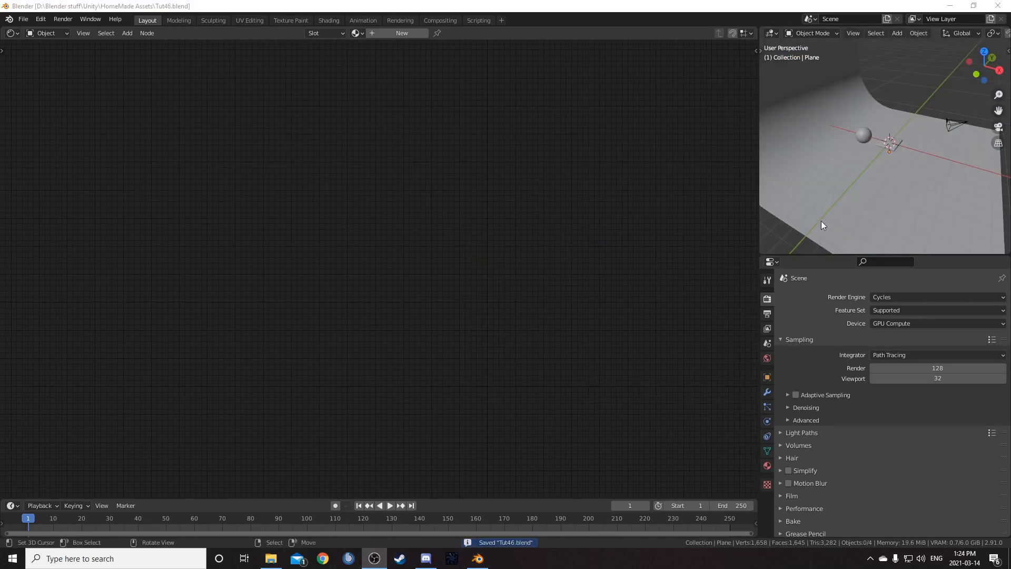
# - Select the backdrop, slab and sphere and rotate them -90 degrees around the Z axis
pyautogui.moveTo(846, 152); pyautogui.dragTo(856, 120, button='middle')
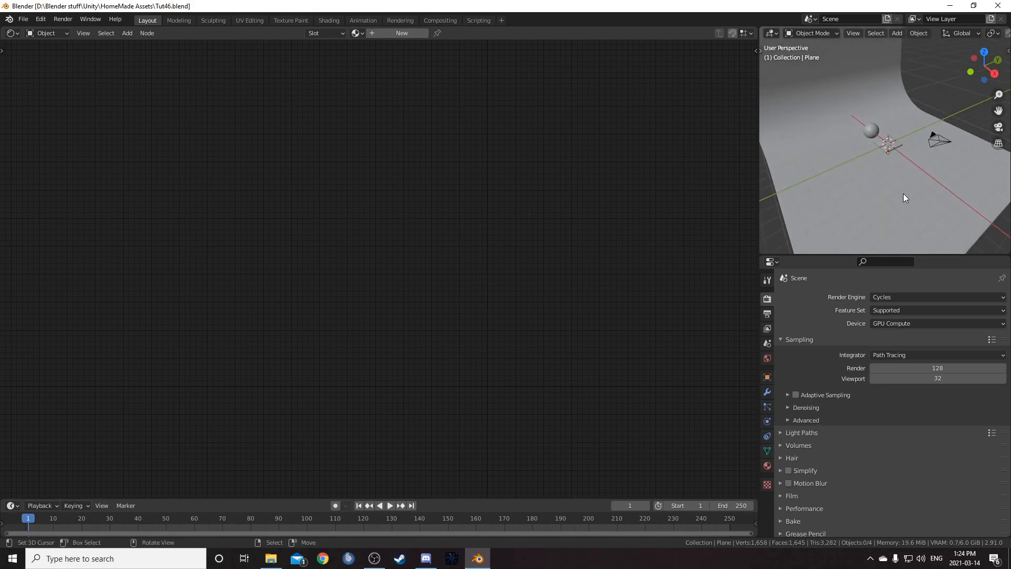
pyautogui.click(888, 187)
pyautogui.click(890, 149)
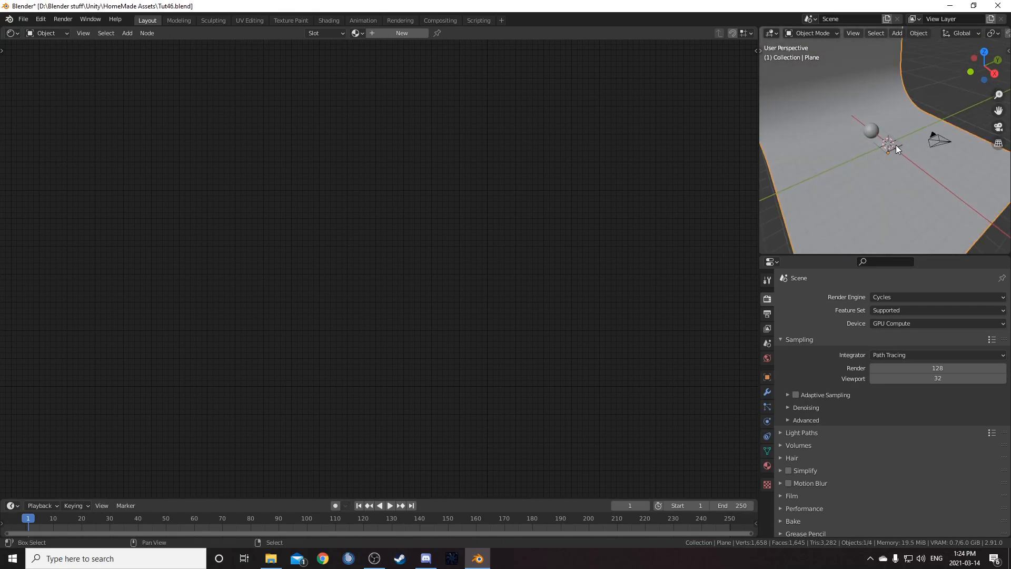
pyautogui.moveTo(885, 180); pyautogui.dragTo(894, 167, button='middle')
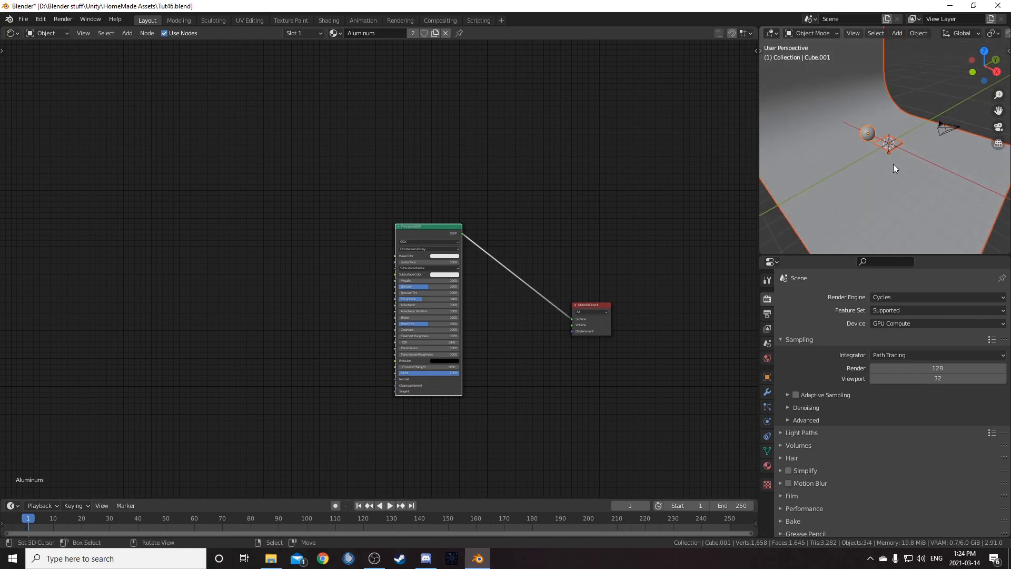
pyautogui.write('rz')
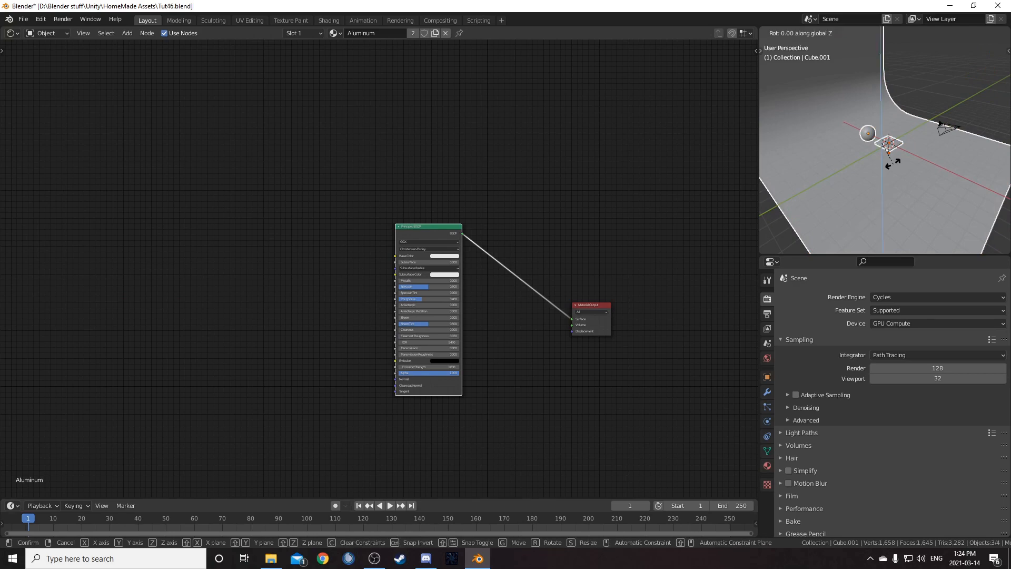
pyautogui.write('90')
pyautogui.write('-')
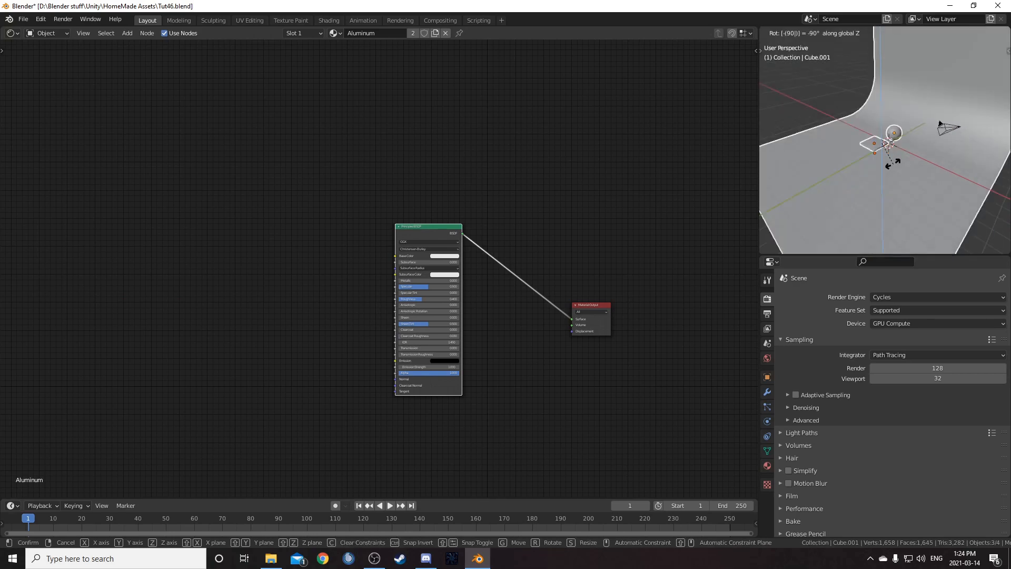
pyautogui.press('Return')
# - Inspect the rotated scene from the front, orbited and camera views, then select the camera
pyautogui.moveTo(932, 97); pyautogui.dragTo(980, 115, button='middle')
pyautogui.click(877, 144)
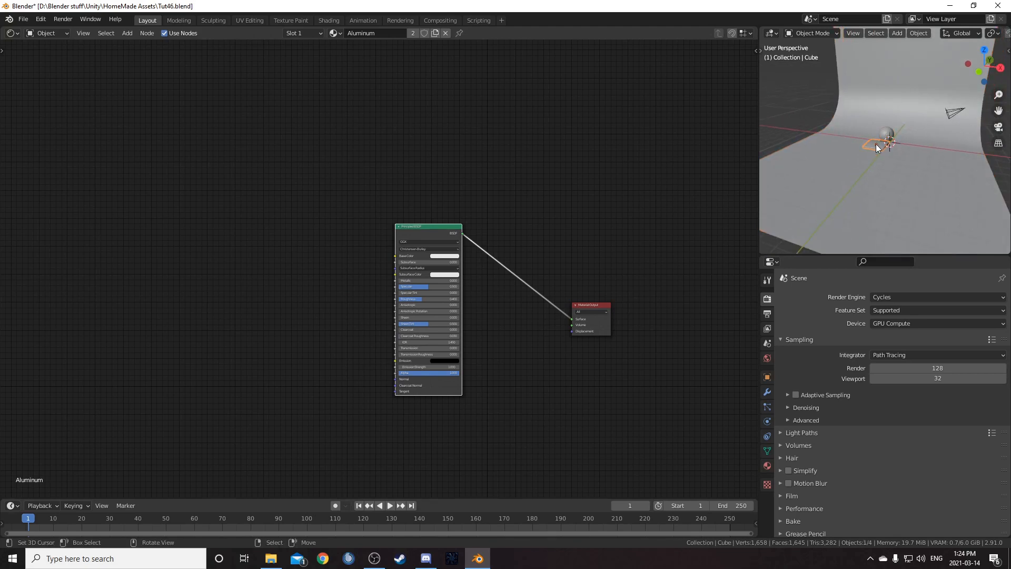
pyautogui.press('KP_1')
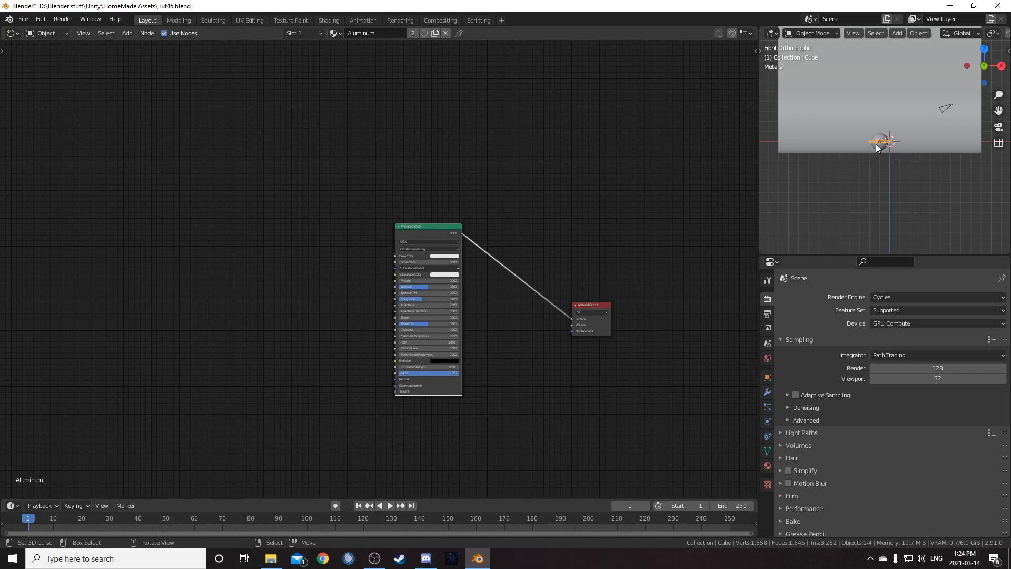
pyautogui.press('KP_8')
pyautogui.press('KP_8')
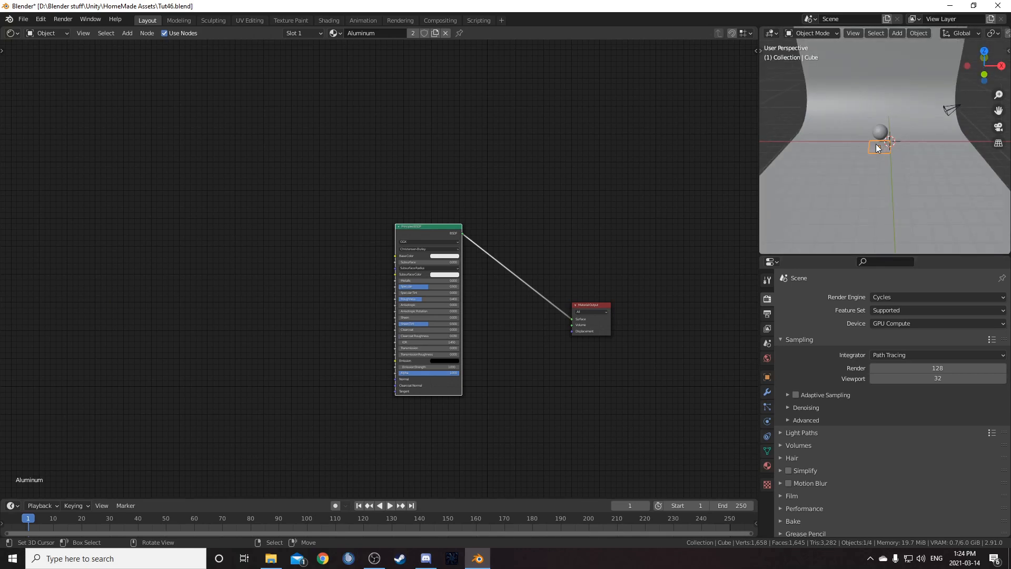
pyautogui.press('KP_Decimal')
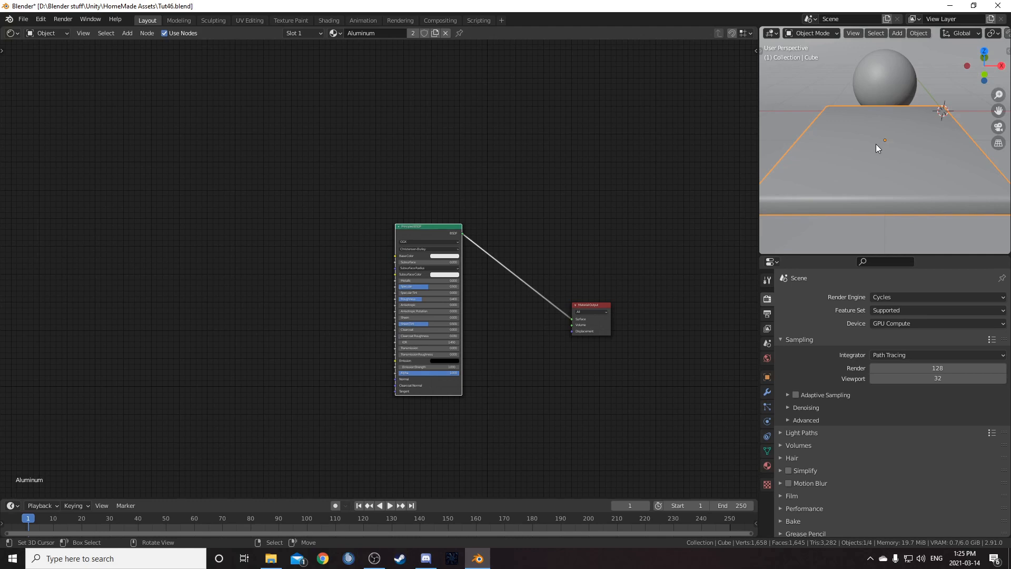
pyautogui.press('KP_0')
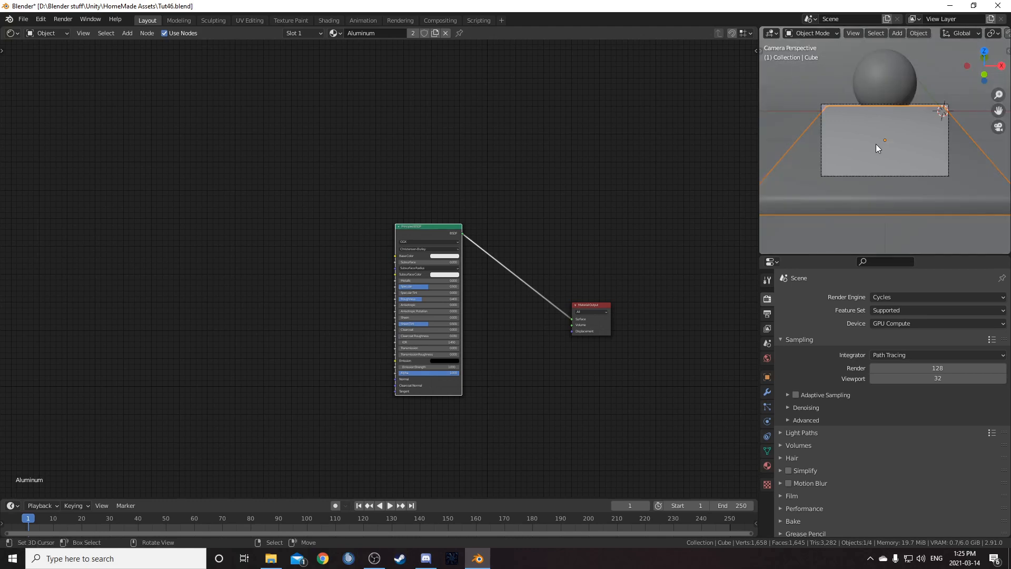
pyautogui.click(917, 175)
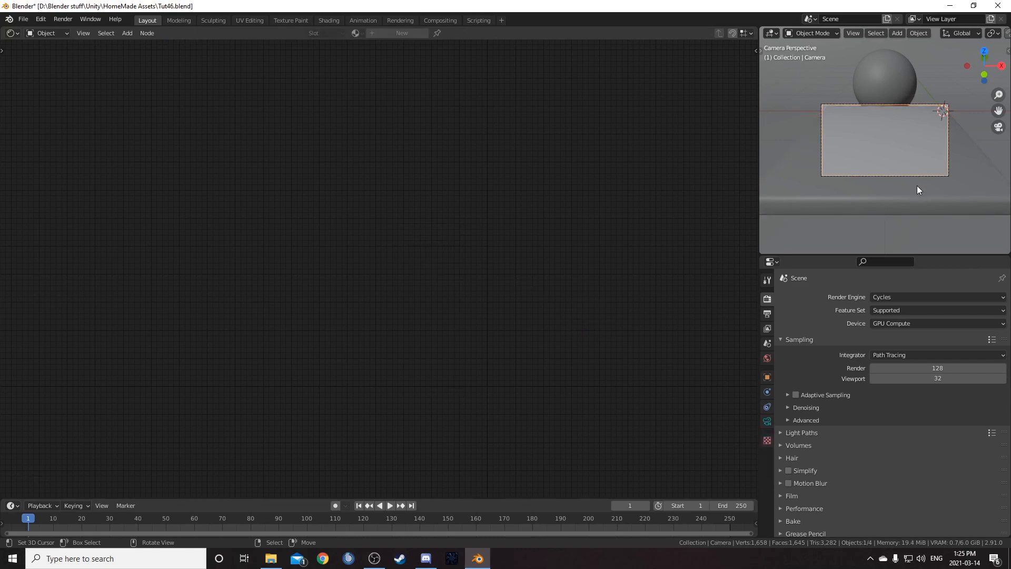
# - Move the camera along its local Z axis twice to reframe the slab and sphere
pyautogui.press('g')
pyautogui.press('z')
pyautogui.press('z')
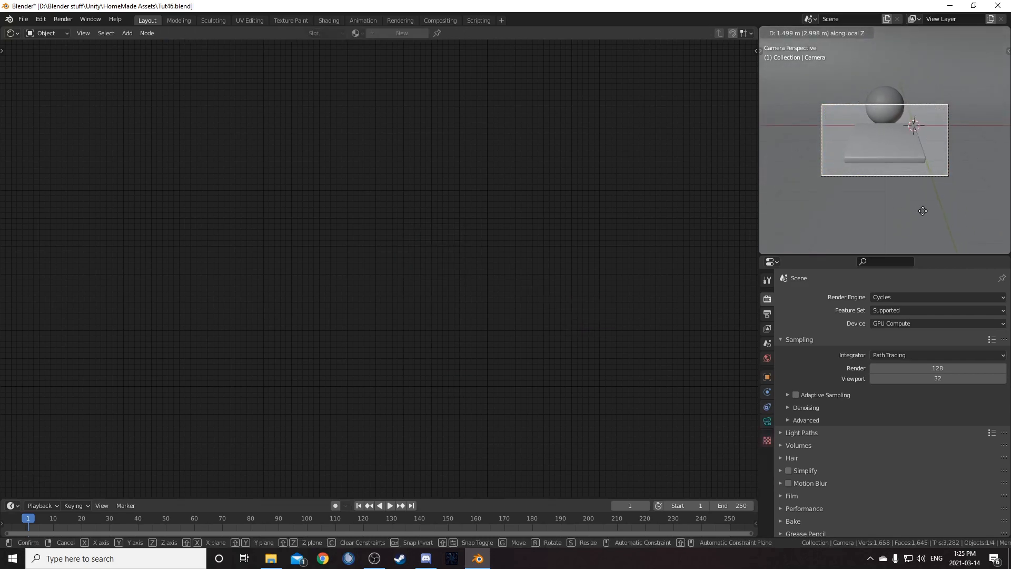
pyautogui.click(921, 192)
pyautogui.press('g')
pyautogui.press('z')
pyautogui.press('z')
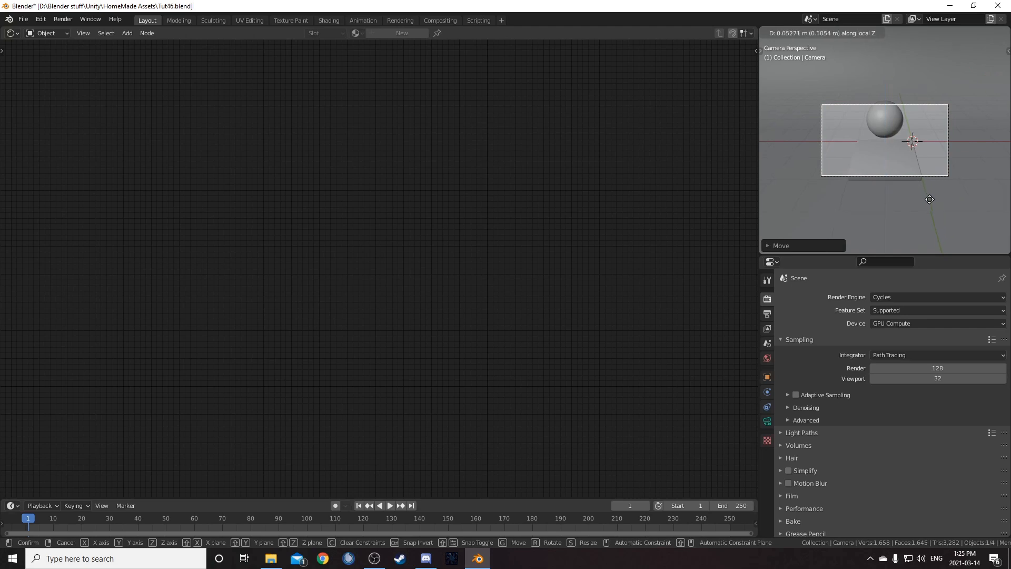
pyautogui.click(939, 218)
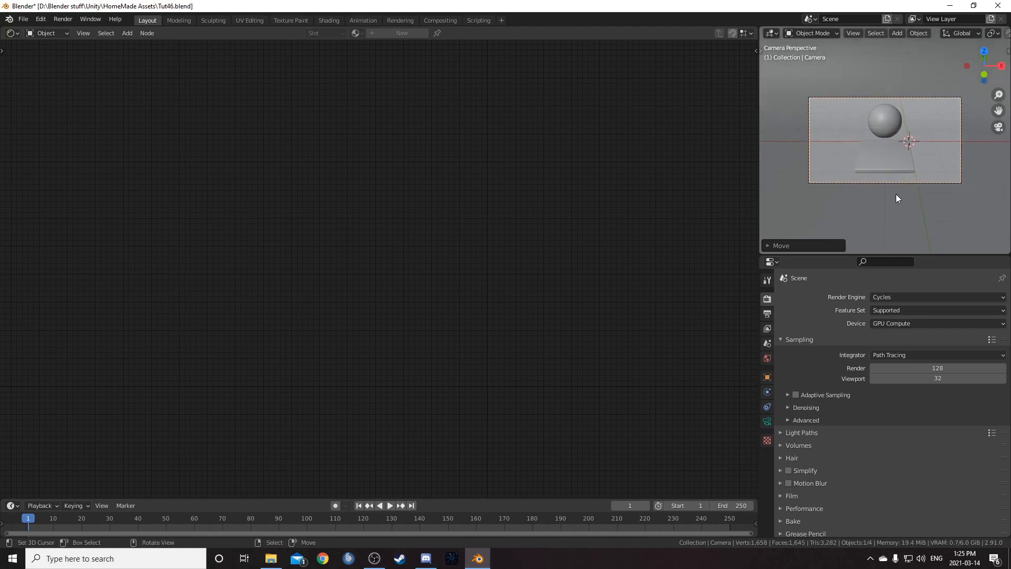
# - Switch the viewport to rendered shading and apply the object transforms of the slab and the sphere
pyautogui.press('z')
pyautogui.click(896, 103)
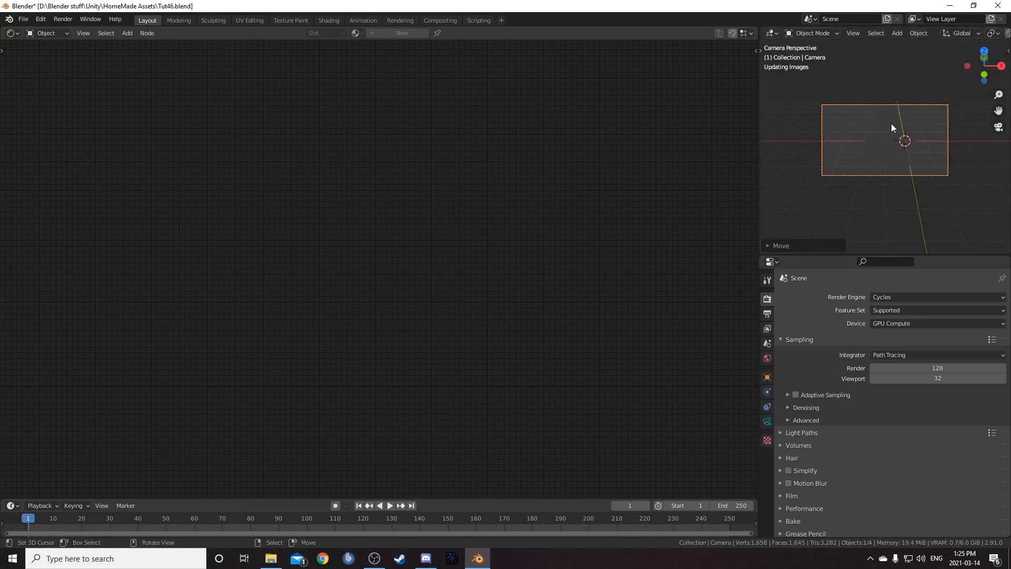
pyautogui.rightClick(871, 176)
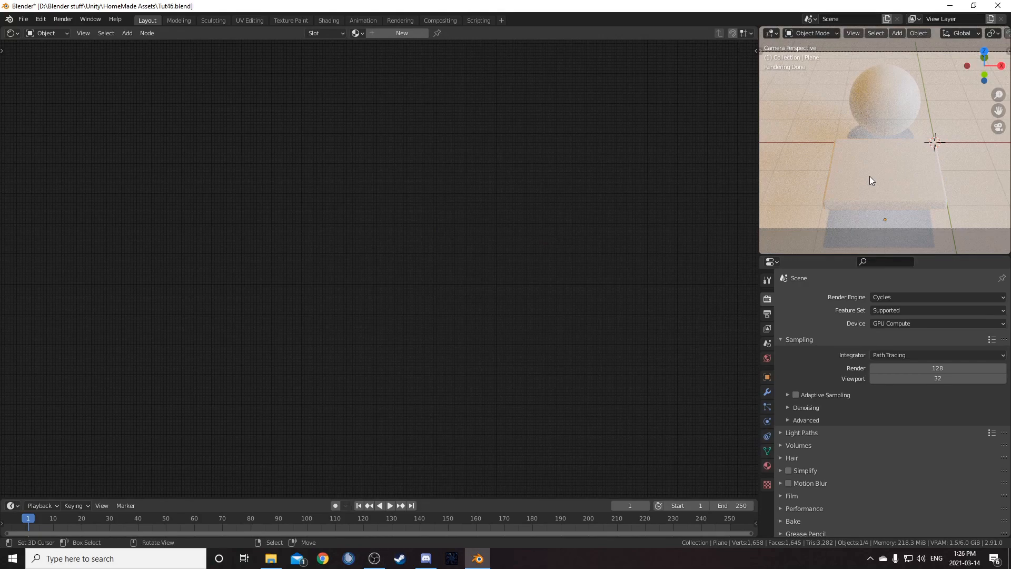
pyautogui.click(871, 176)
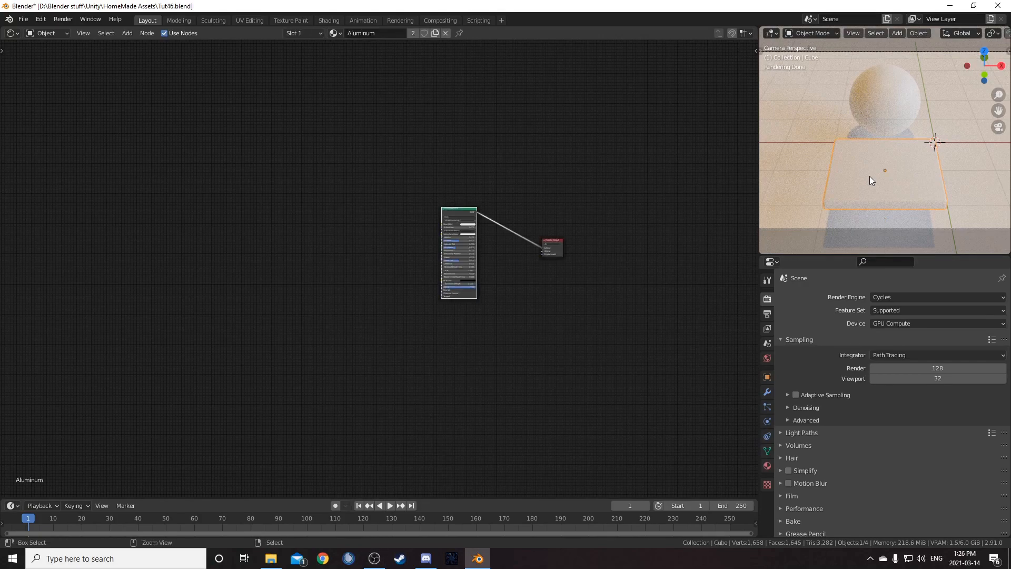
pyautogui.hotkey('ctrl', 'a')
pyautogui.click(864, 187)
pyautogui.click(880, 81)
pyautogui.hotkey('ctrl', 'a')
pyautogui.click(880, 96)
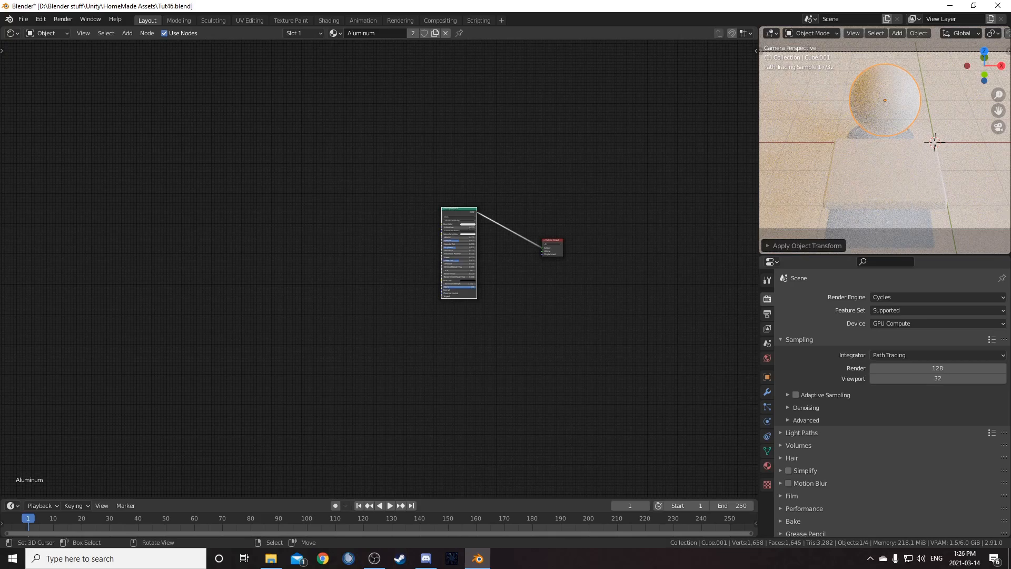
# - Add a Noise Texture node to the Aluminum material and preview its output through a Viewer node
pyautogui.scroll(3, 566, 134)
pyautogui.moveTo(364, 307); pyautogui.dragTo(359, 70)
pyautogui.moveTo(360, 217); pyautogui.dragTo(474, 42, button='middle')
pyautogui.scroll(2, 396, 188)
pyautogui.hotkey('shift', 'a')
pyautogui.click(397, 187)
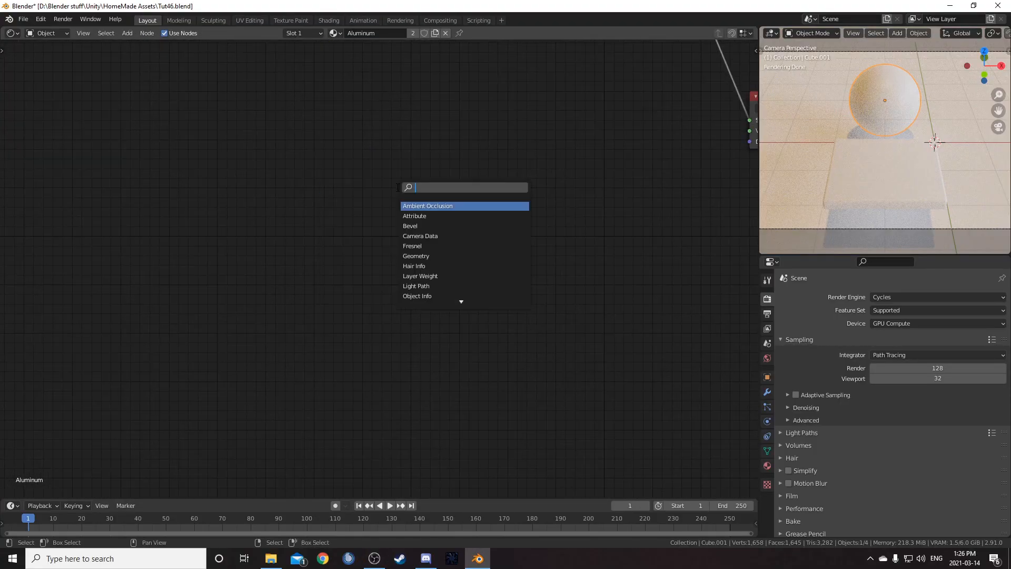
pyautogui.write('noise')
pyautogui.press('Return')
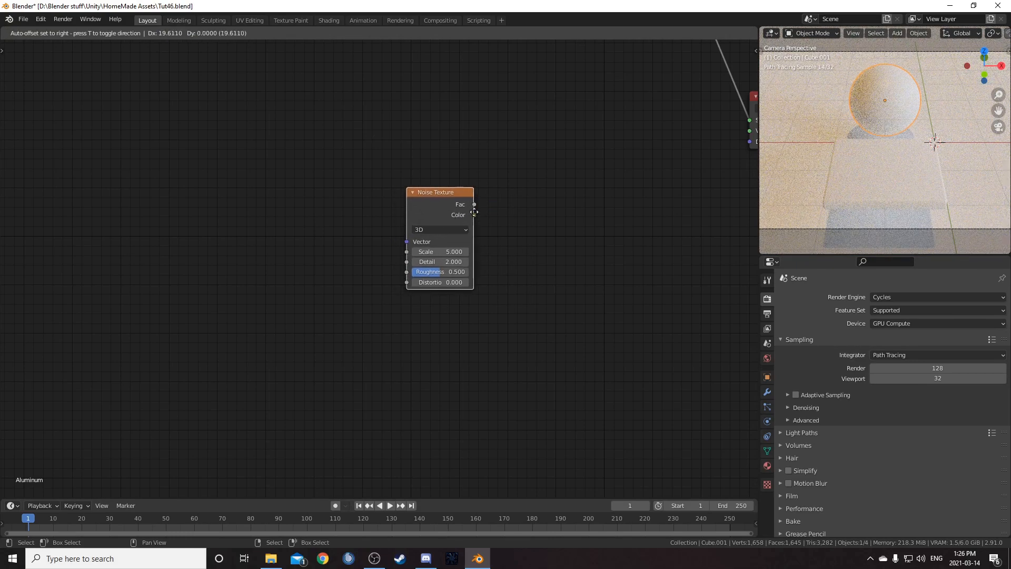
pyautogui.click(466, 140)
pyautogui.moveTo(561, 137); pyautogui.dragTo(500, 241, button='middle')
pyautogui.keyDown('ctrl'); pyautogui.keyDown('shift'); pyautogui.click(393, 209); pyautogui.keyUp('shift'); pyautogui.keyUp('ctrl')
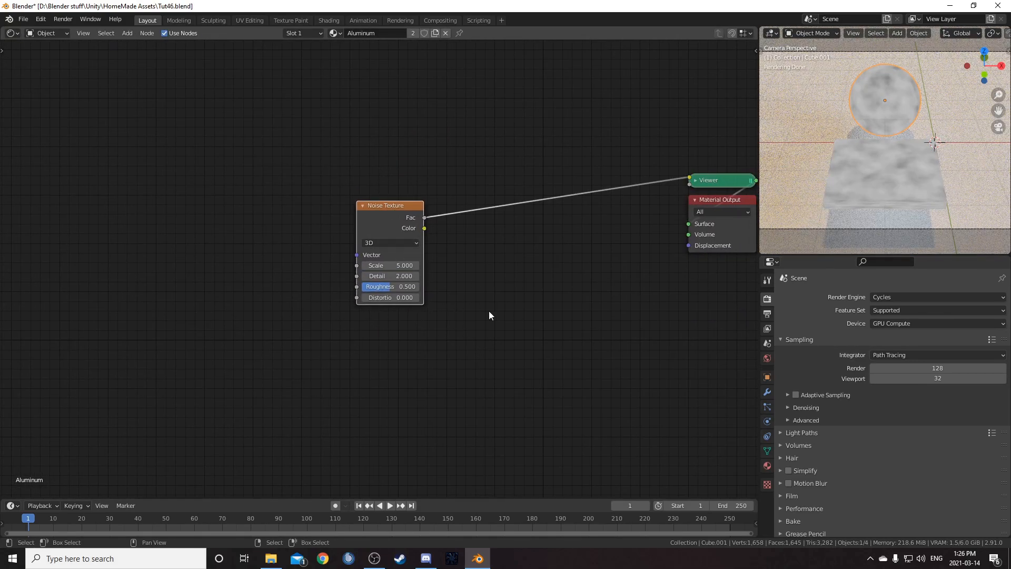
# - Add Texture Coordinate and Mapping nodes to the noise texture, driving it with the Object coordinates
pyautogui.moveTo(489, 312); pyautogui.dragTo(528, 268, button='middle')
pyautogui.hotkey('ctrl', 't')
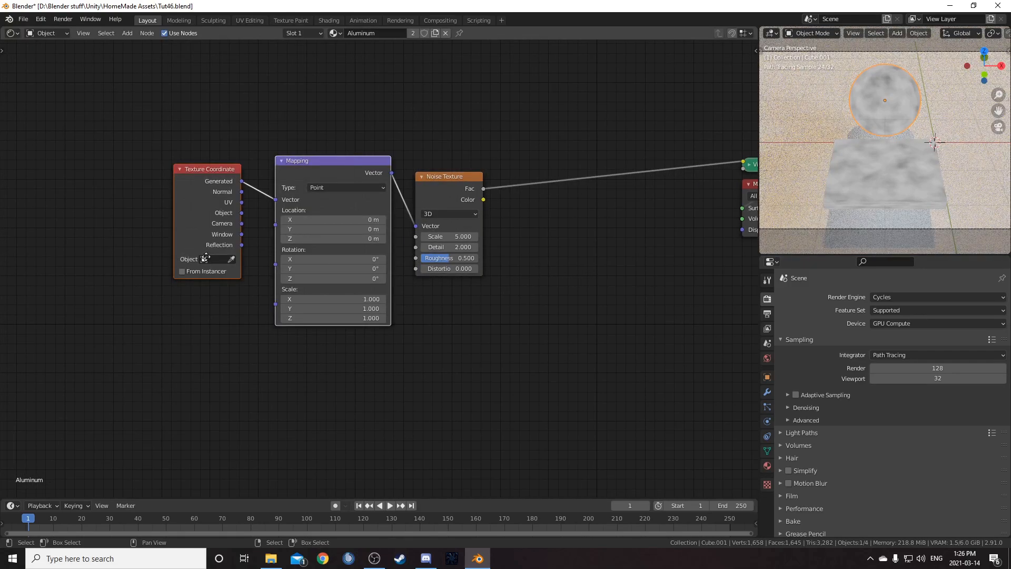
pyautogui.moveTo(202, 257); pyautogui.dragTo(407, 286, button='middle')
pyautogui.moveTo(415, 205); pyautogui.dragTo(342, 224)
pyautogui.moveTo(378, 254); pyautogui.dragTo(412, 240)
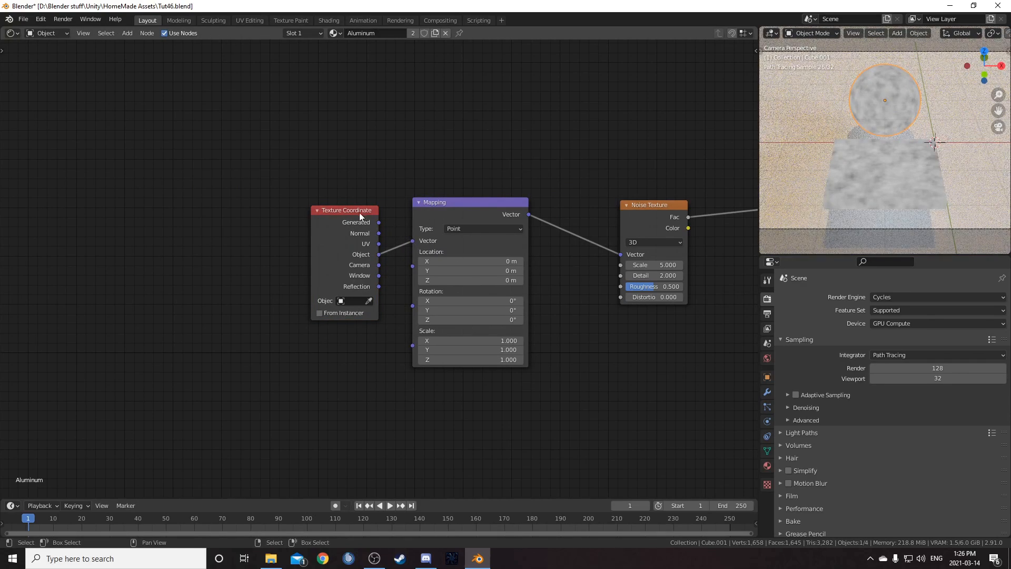
pyautogui.moveTo(361, 211); pyautogui.dragTo(322, 216)
pyautogui.moveTo(523, 300); pyautogui.dragTo(507, 308)
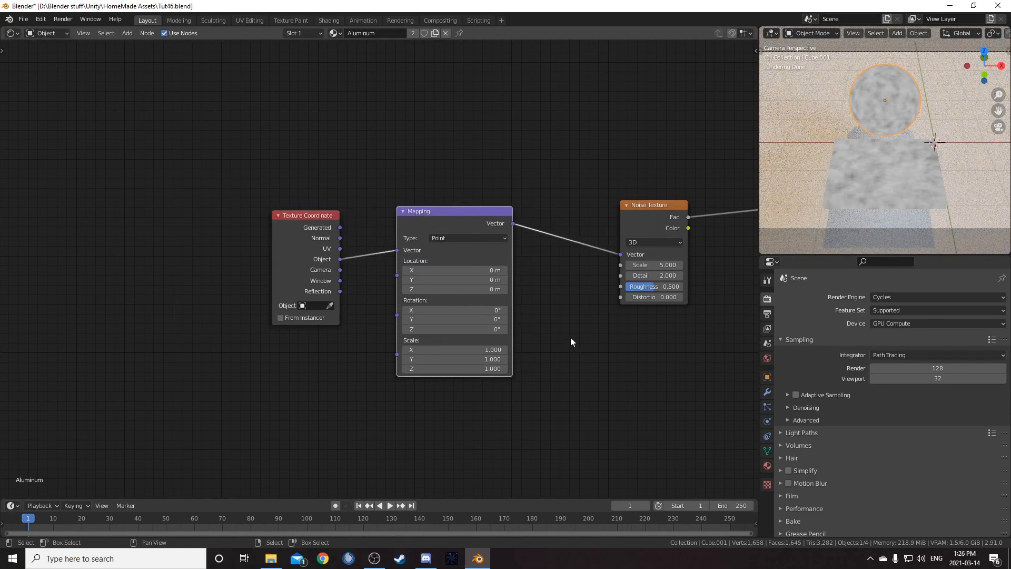
# - Set the Mapping node's Y scale to 50
pyautogui.scroll(2, 568, 272)
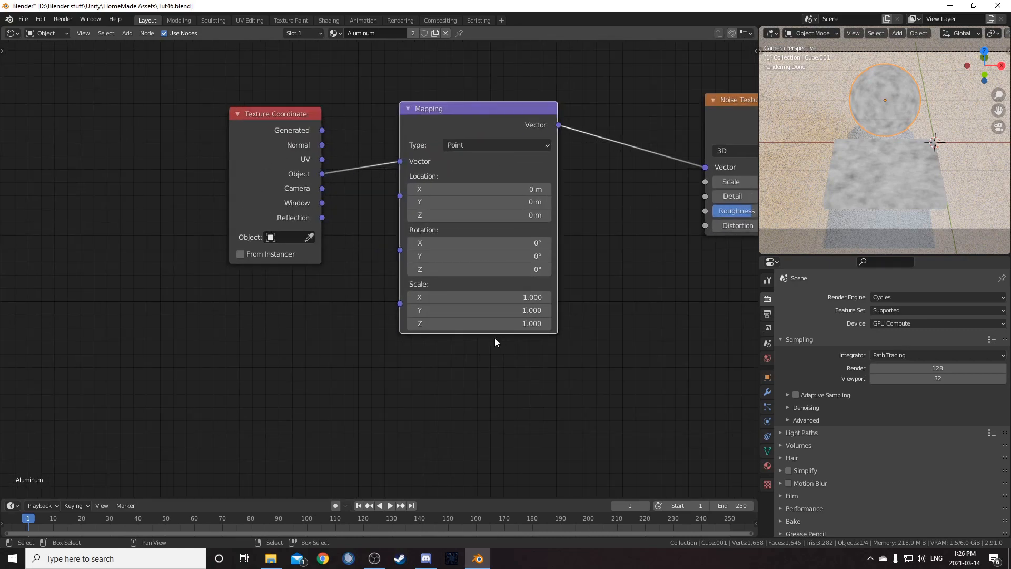
pyautogui.click(497, 310)
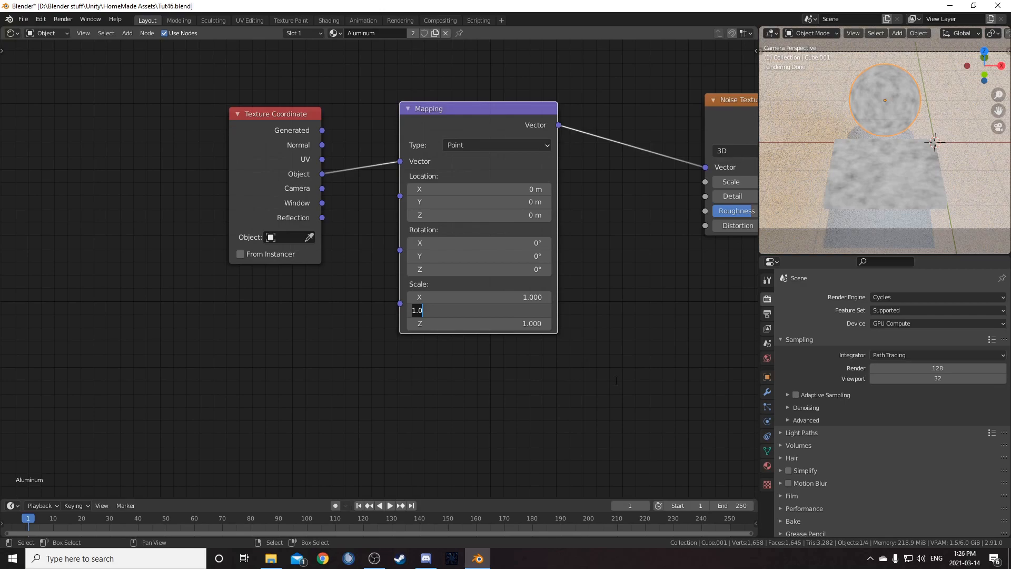
pyautogui.write('10')
pyautogui.press('Return')
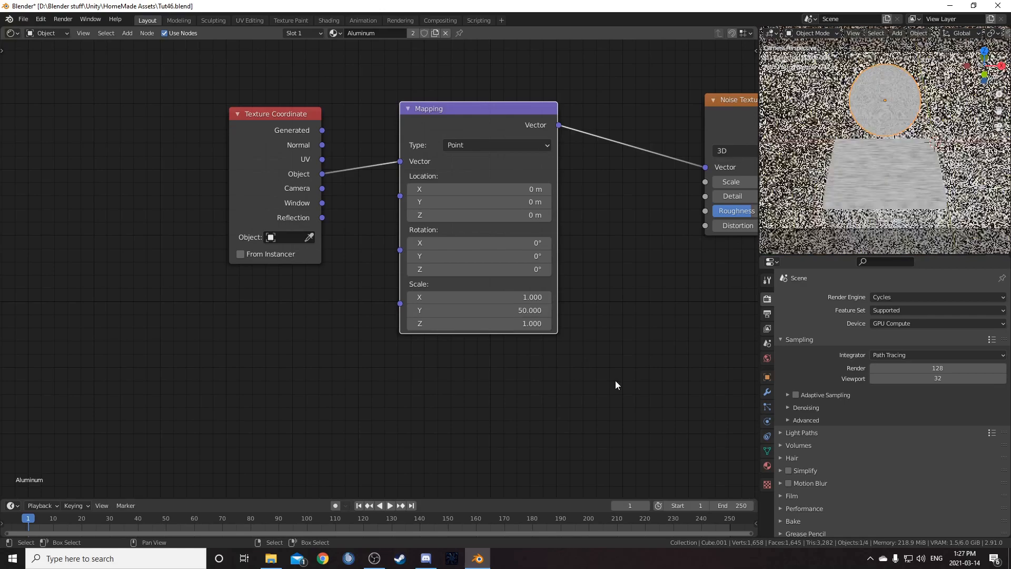
# - Select the sphere and rotate it 90 degrees around the X axis
pyautogui.rightClick(896, 107)
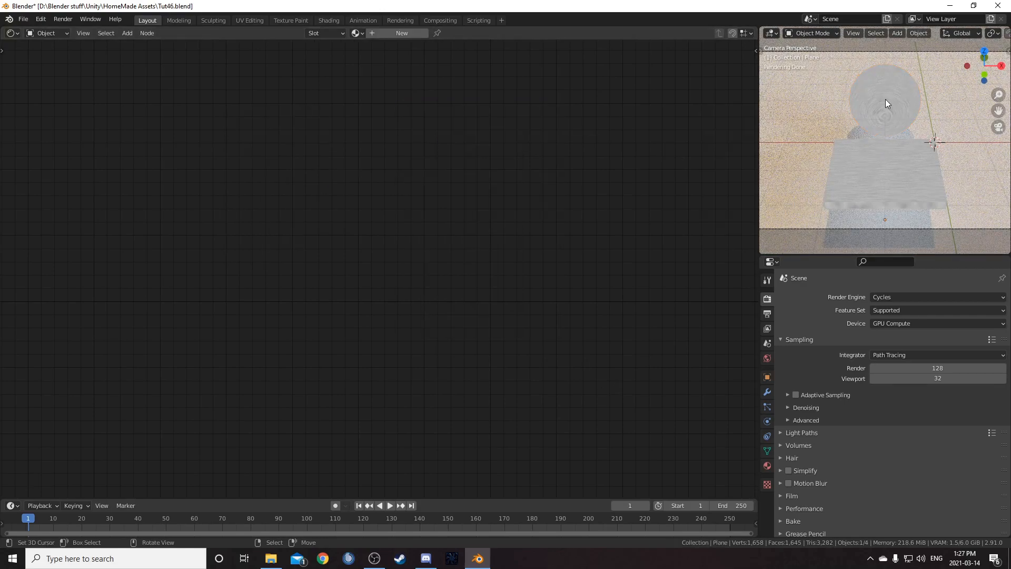
pyautogui.rightClick(886, 99)
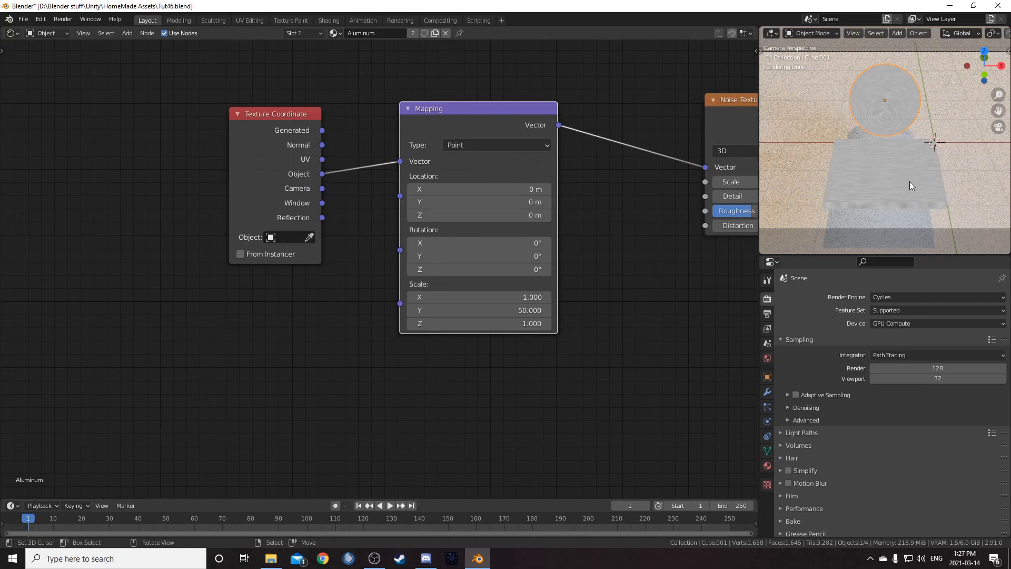
pyautogui.press('r')
pyautogui.press('x')
pyautogui.press('9')
pyautogui.press('0')
pyautogui.press('Return')
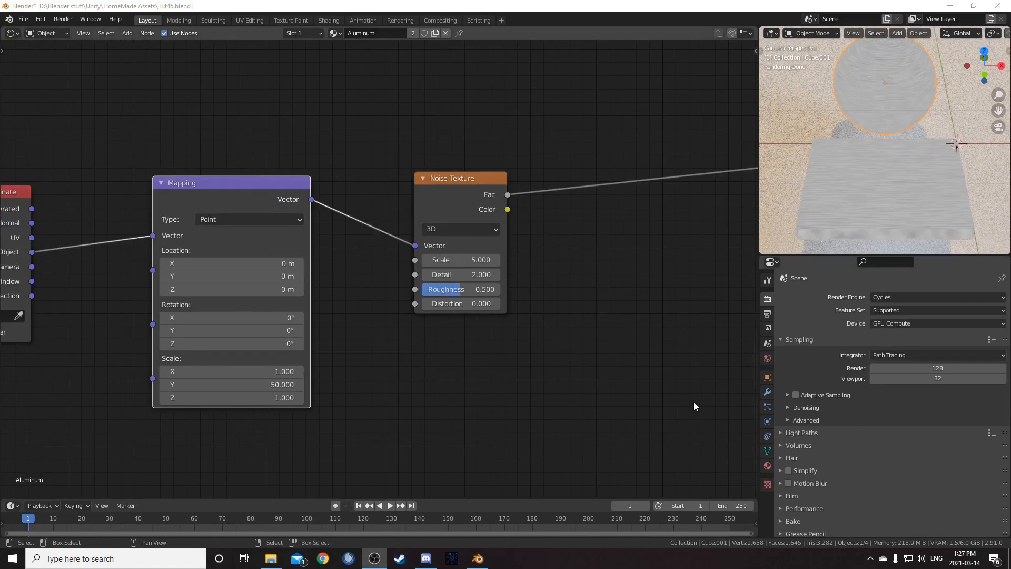
# - Set the Noise Texture's Scale to 2
pyautogui.scroll(2, 492, 293)
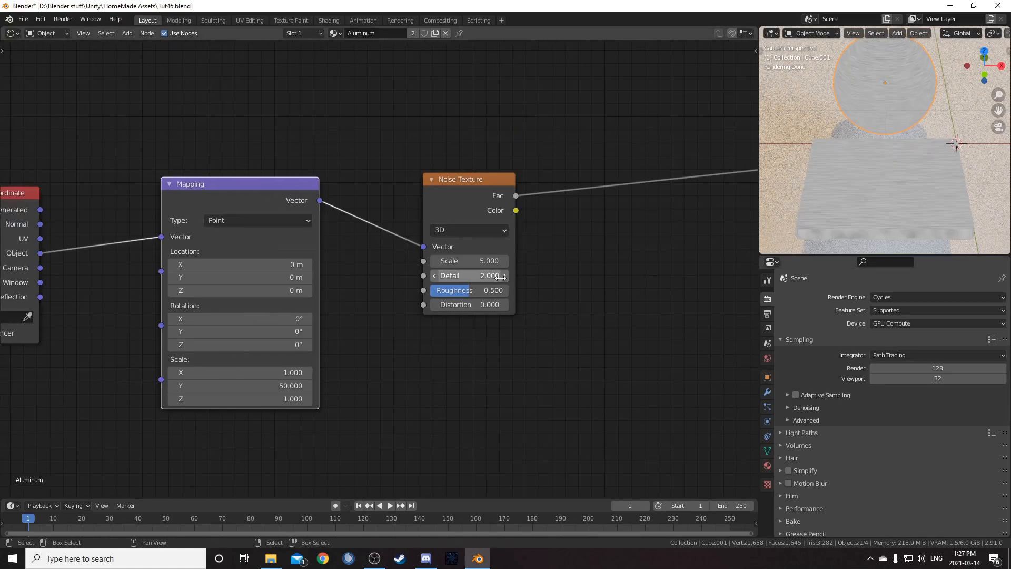
pyautogui.scroll(3, 489, 281)
pyautogui.doubleClick(483, 255)
pyautogui.write('2')
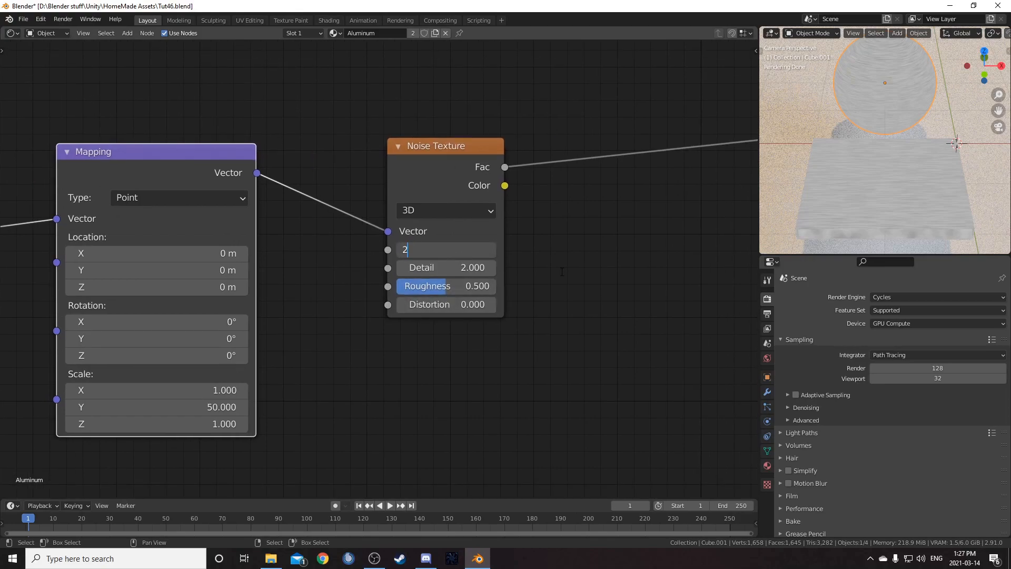
pyautogui.press('Return')
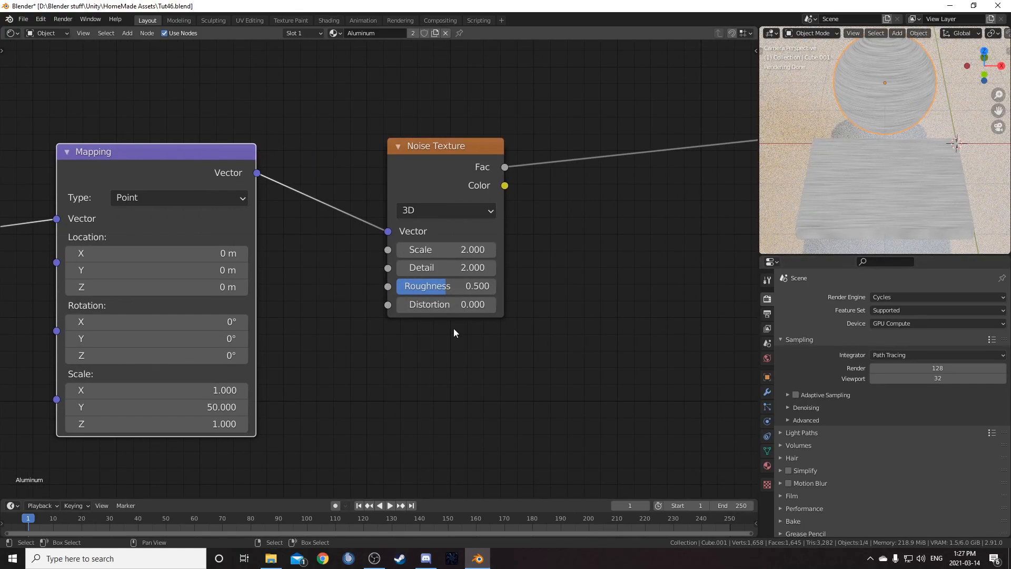
# - Duplicate the Noise Texture node and insert the copy between Texture Coordinate and Mapping
pyautogui.scroll(-2, 463, 353)
pyautogui.scroll(-1, 463, 353)
pyautogui.moveTo(295, 354); pyautogui.dragTo(590, 341, button='middle')
pyautogui.moveTo(332, 156); pyautogui.dragTo(211, 169)
pyautogui.scroll(-3, 477, 327)
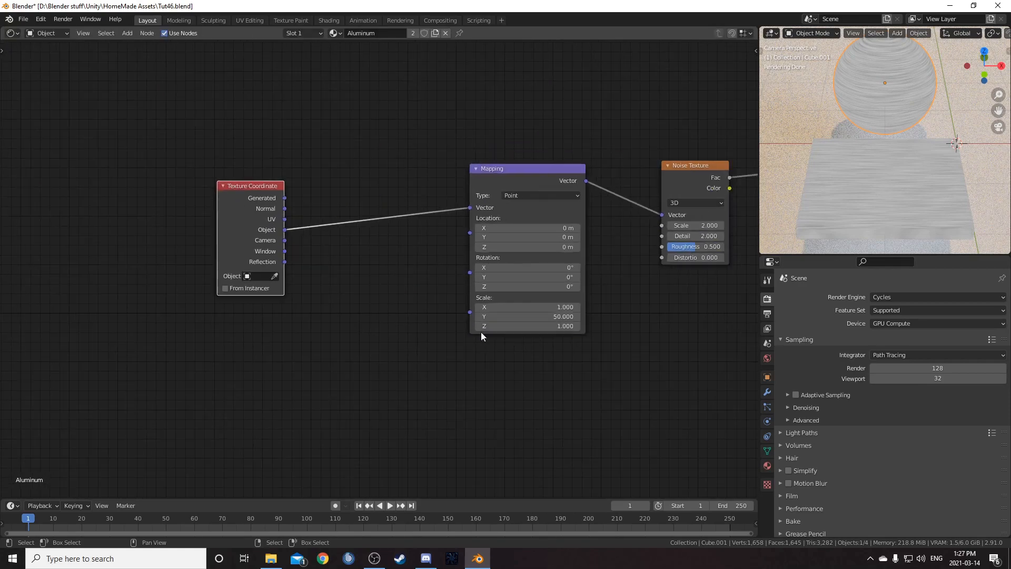
pyautogui.moveTo(458, 322); pyautogui.dragTo(342, 358, button='middle')
pyautogui.click(580, 211)
pyautogui.hotkey('shift', 'd')
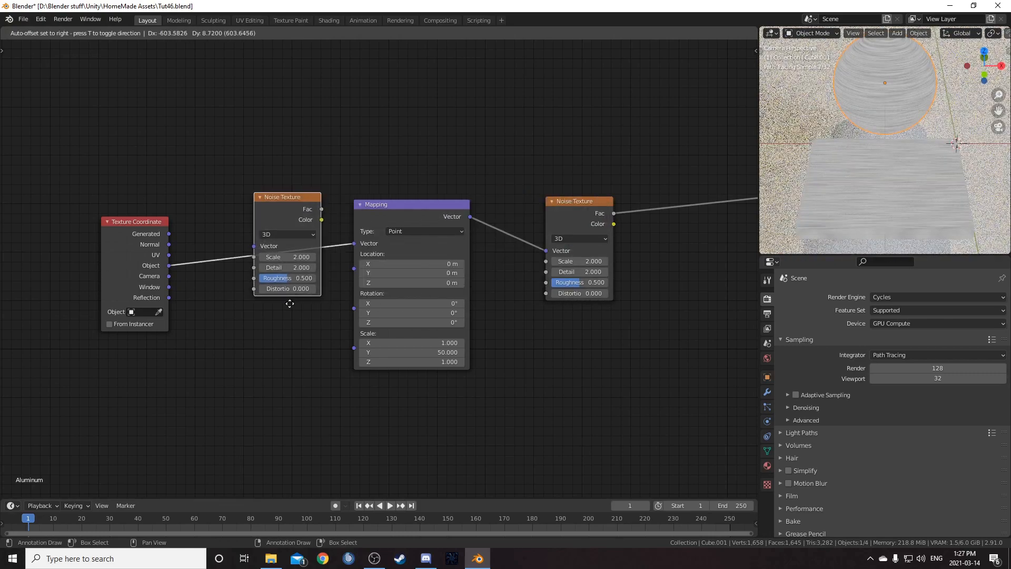
pyautogui.click(296, 311)
# - Add a Mix node between the new noise texture's Color output and the Mapping node
pyautogui.scroll(2, 318, 368)
pyautogui.moveTo(318, 367); pyautogui.dragTo(441, 330, button='middle')
pyautogui.scroll(2, 416, 319)
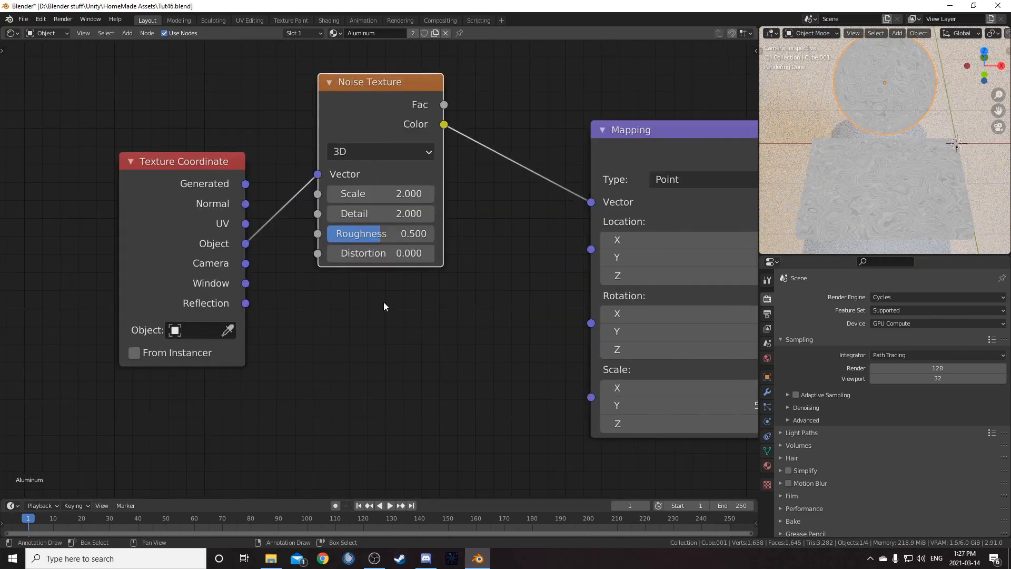
pyautogui.scroll(-3, 392, 312)
pyautogui.hotkey('shift', 'a')
pyautogui.click(422, 346)
pyautogui.write('mix')
pyautogui.press('Return')
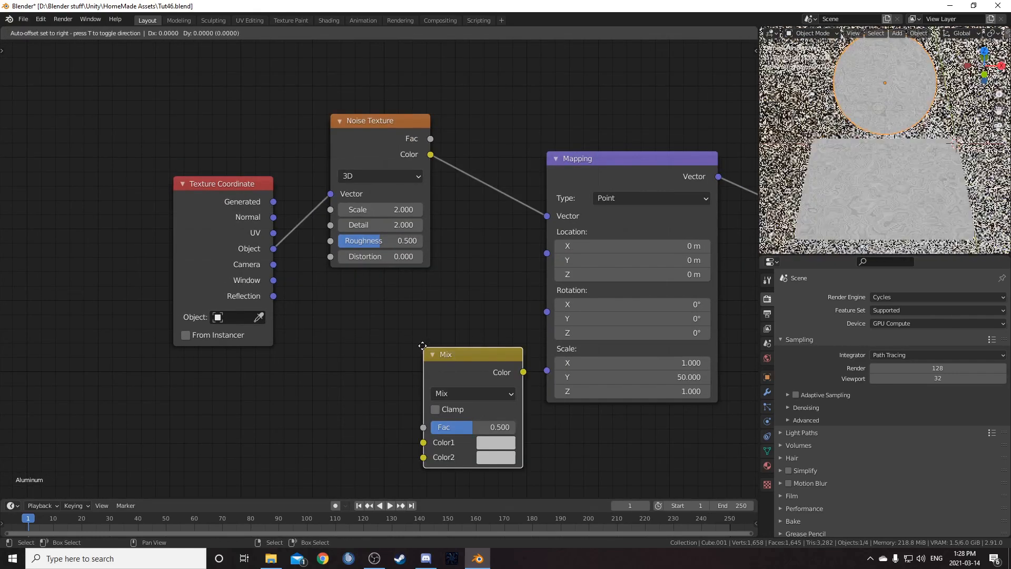
pyautogui.click(486, 109)
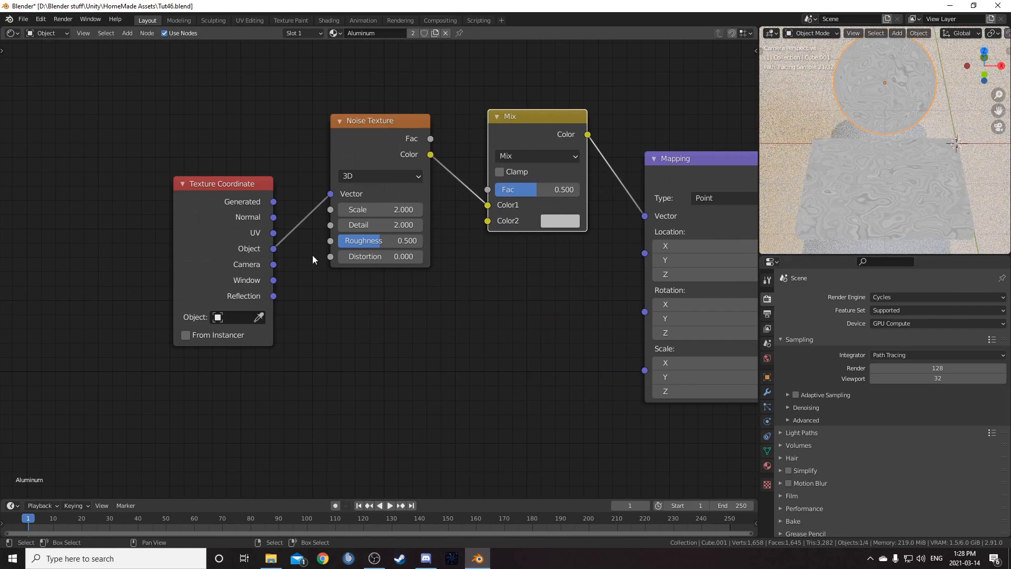
# - Connect the Texture Coordinate Object output to the Mix node's Color2 input
pyautogui.moveTo(273, 249); pyautogui.dragTo(487, 220)
pyautogui.moveTo(379, 135); pyautogui.dragTo(371, 85)
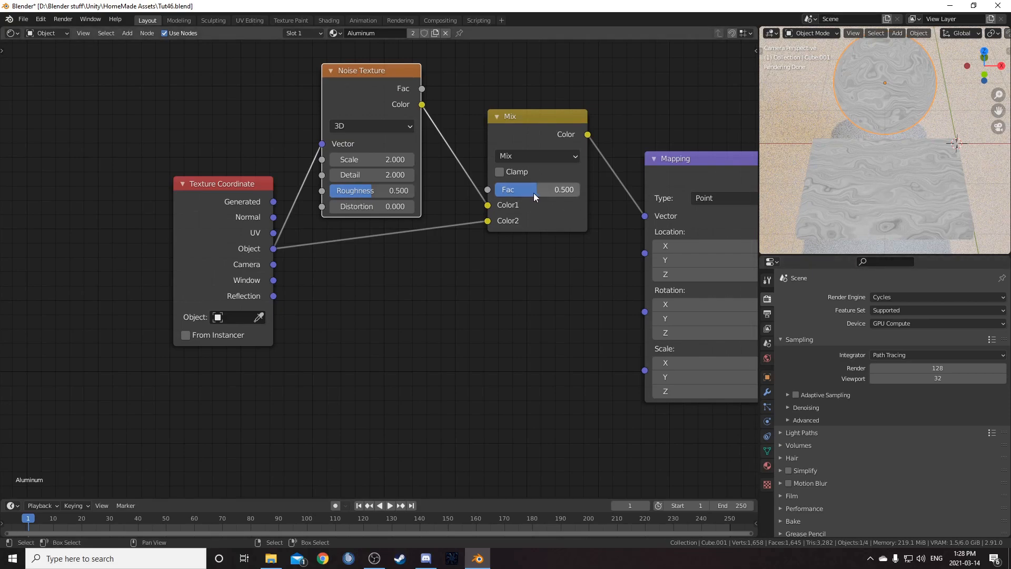
pyautogui.moveTo(539, 192); pyautogui.dragTo(571, 191)
pyautogui.moveTo(352, 77); pyautogui.dragTo(356, 72)
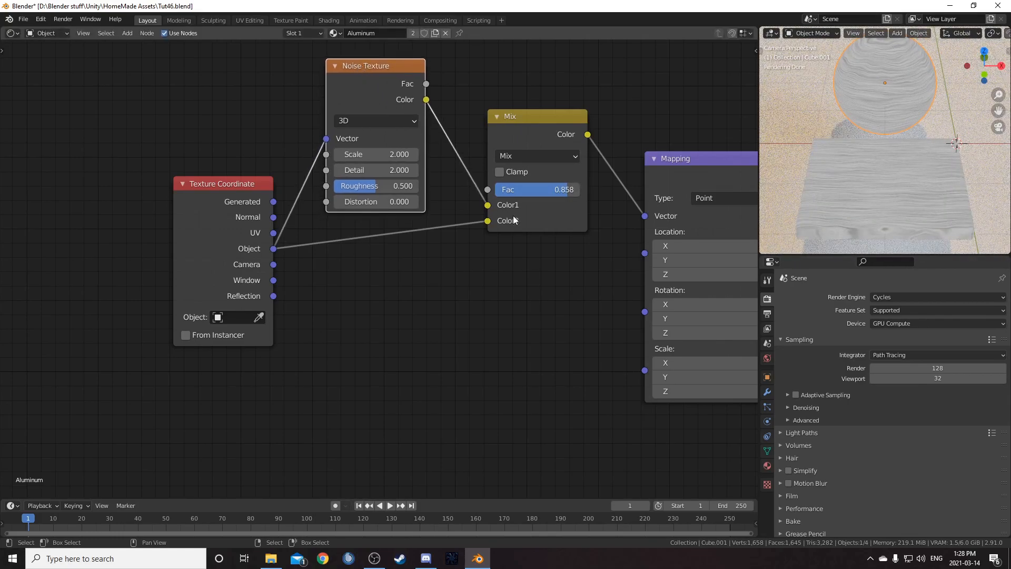
# - Set the first Noise Texture's Scale to 10
pyautogui.doubleClick(372, 155)
pyautogui.write('10')
pyautogui.press('Return')
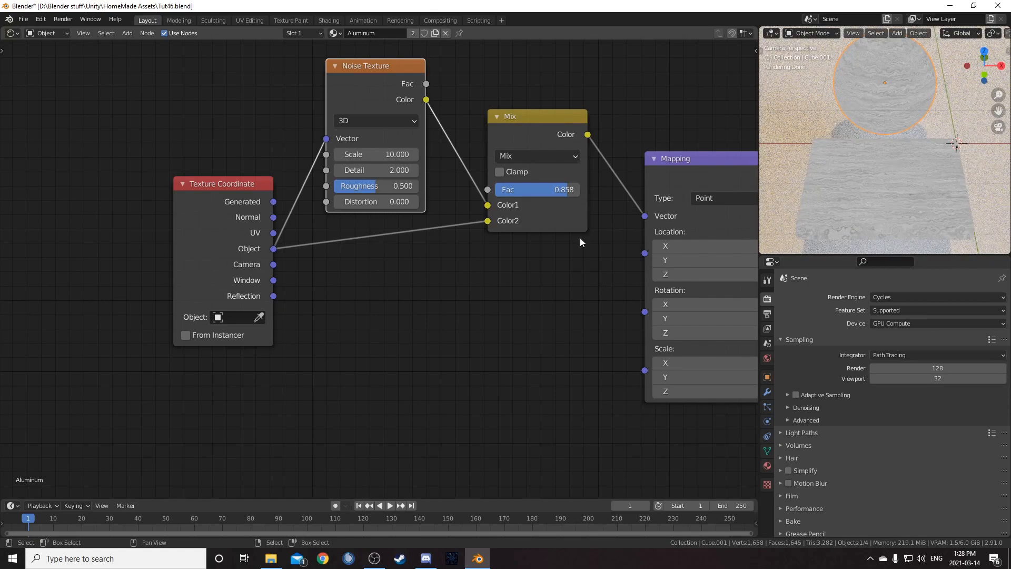
# - Set the Mix node's Fac to 0.99
pyautogui.doubleClick(554, 189)
pyautogui.write('.99')
pyautogui.press('Return')
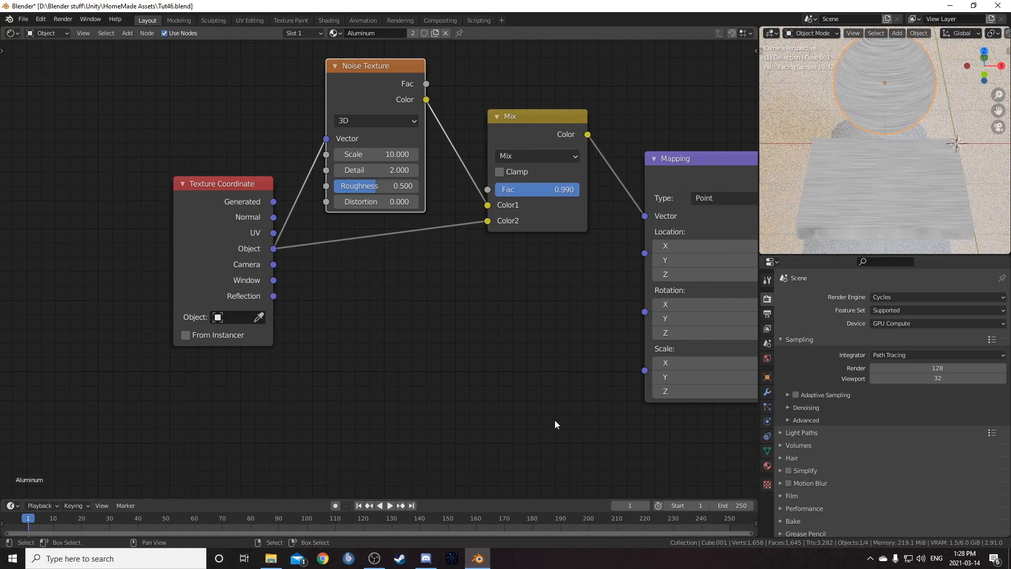
# - Add a ColorRamp node between the second noise texture's Fac output and the Viewer
pyautogui.scroll(-2, 580, 260)
pyautogui.keyDown('ctrl'); pyautogui.scroll(-3, 490, 287); pyautogui.keyUp('ctrl')
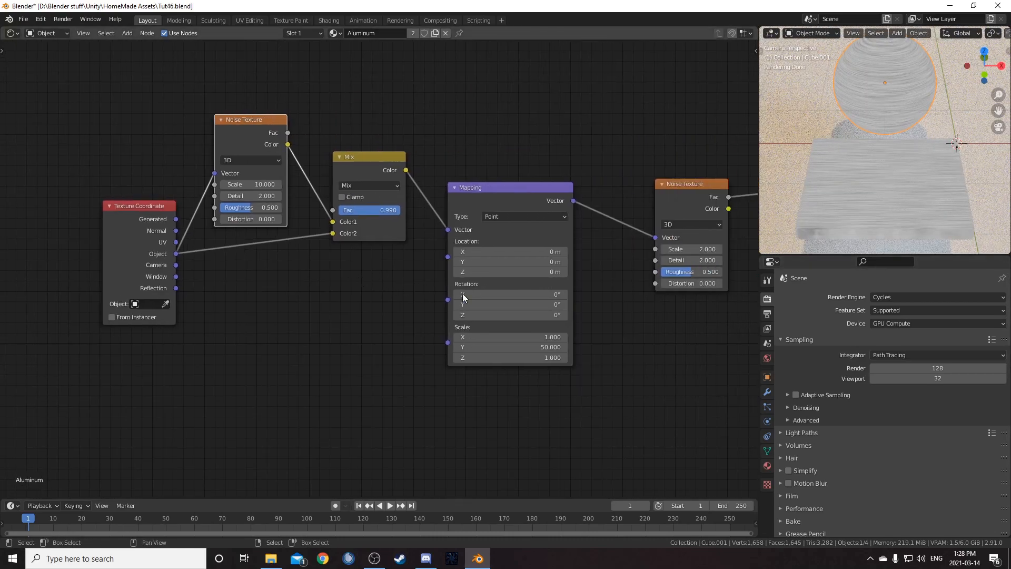
pyautogui.keyDown('ctrl'); pyautogui.scroll(-2, 447, 292); pyautogui.keyUp('ctrl')
pyautogui.hotkey('shift', 'a')
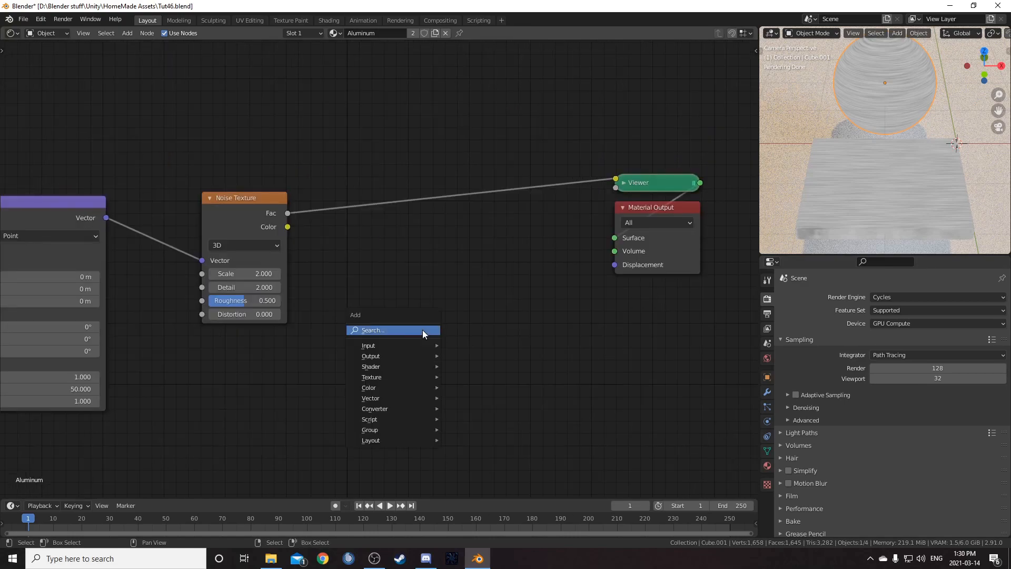
pyautogui.click(423, 329)
pyautogui.write('colorr')
pyautogui.press('Return')
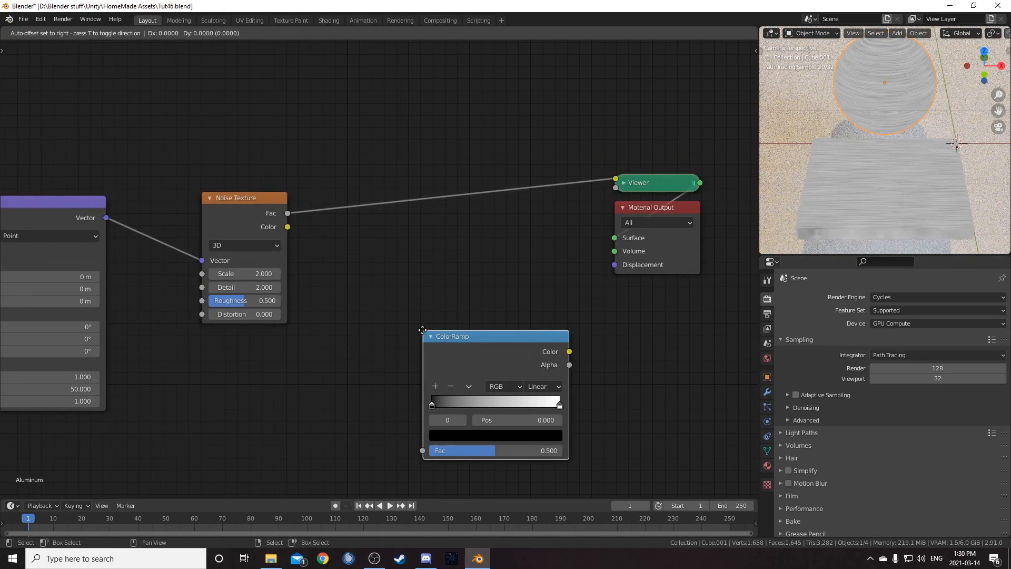
pyautogui.click(336, 154)
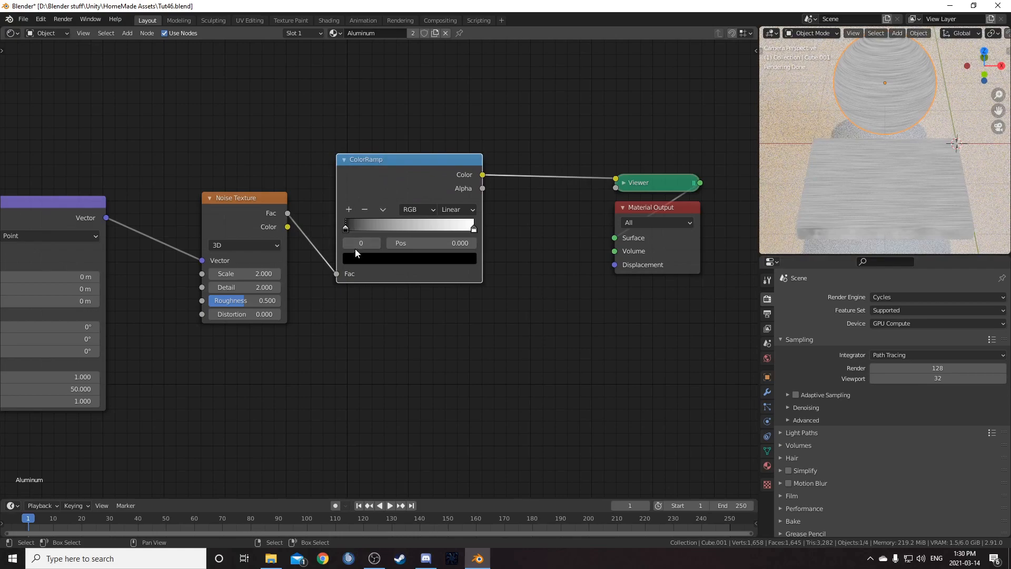
# - Set the ColorRamp's black stop position to 0.3
pyautogui.click(412, 241)
pyautogui.write('0.0')
pyautogui.press('BackSpace')
pyautogui.write('3')
pyautogui.press('Return')
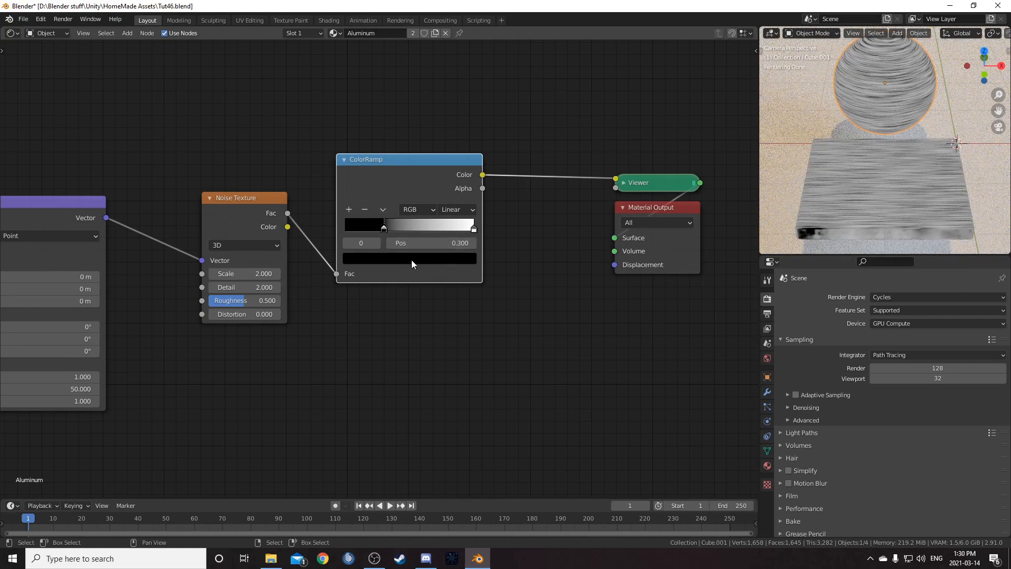
# - Set the ColorRamp's black stop colour to a grey with Value 0.5
pyautogui.click(412, 260)
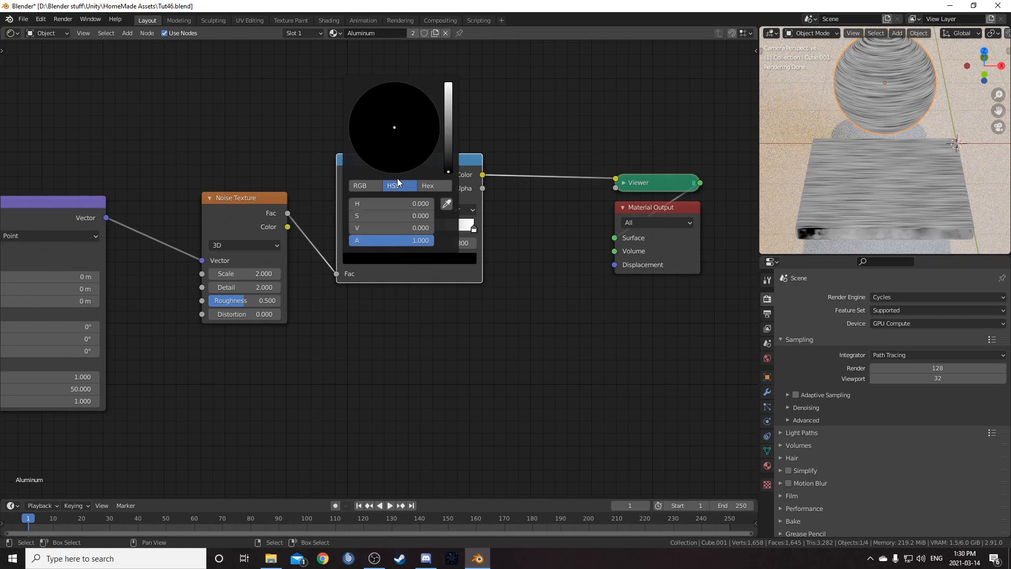
pyautogui.click(393, 229)
pyautogui.write('.5')
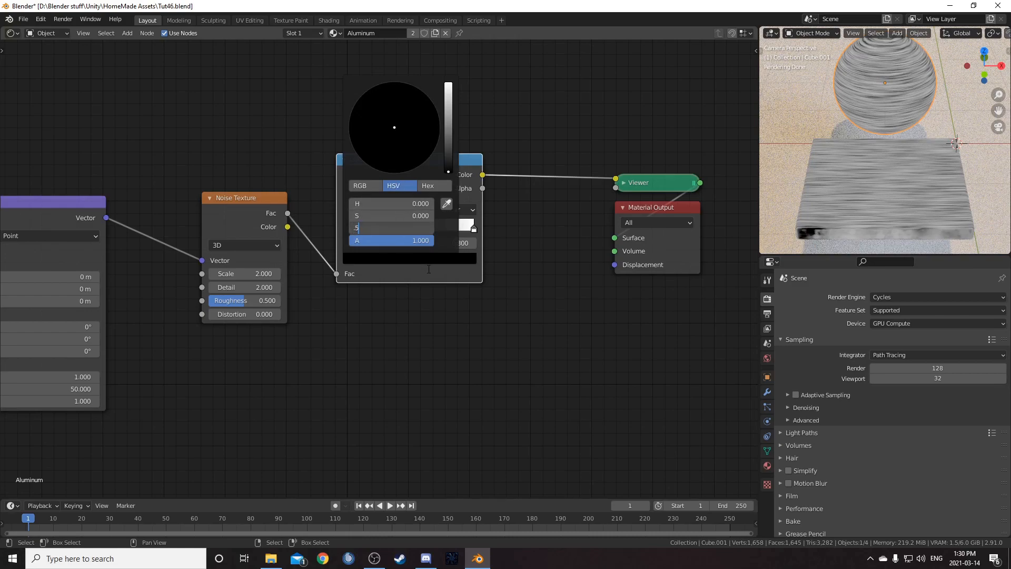
pyautogui.press('Return')
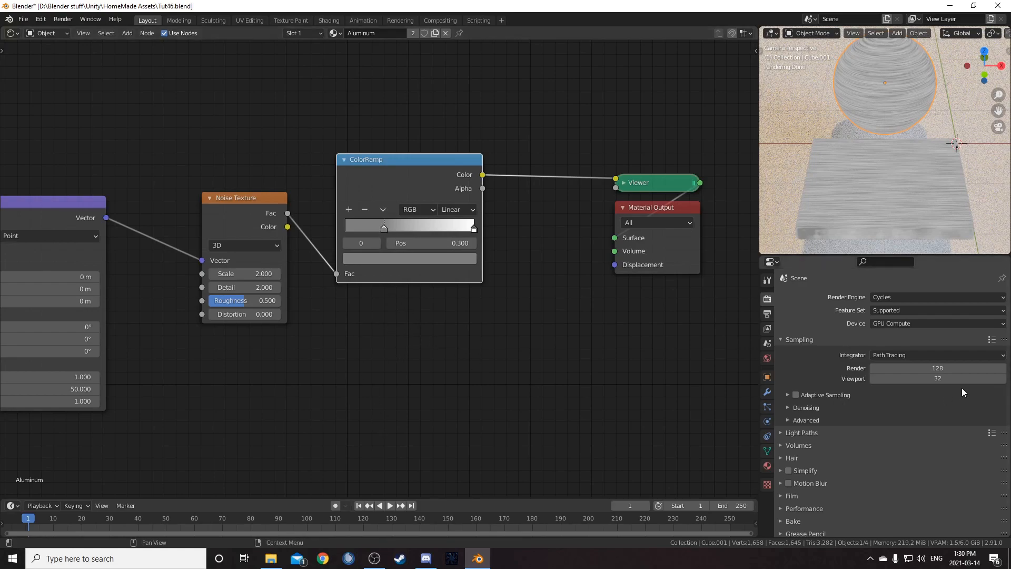
# - Duplicate the ColorRamp and insert the copy between the first ColorRamp and the Viewer
pyautogui.moveTo(427, 173)
pyautogui.mouseDown()
pyautogui.moveTo(434, 162)
pyautogui.moveTo(426, 177)
pyautogui.mouseUp()
pyautogui.moveTo(479, 266); pyautogui.dragTo(350, 325, button='middle')
pyautogui.scroll(-4, 350, 325)
pyautogui.moveTo(434, 205); pyautogui.dragTo(516, 373)
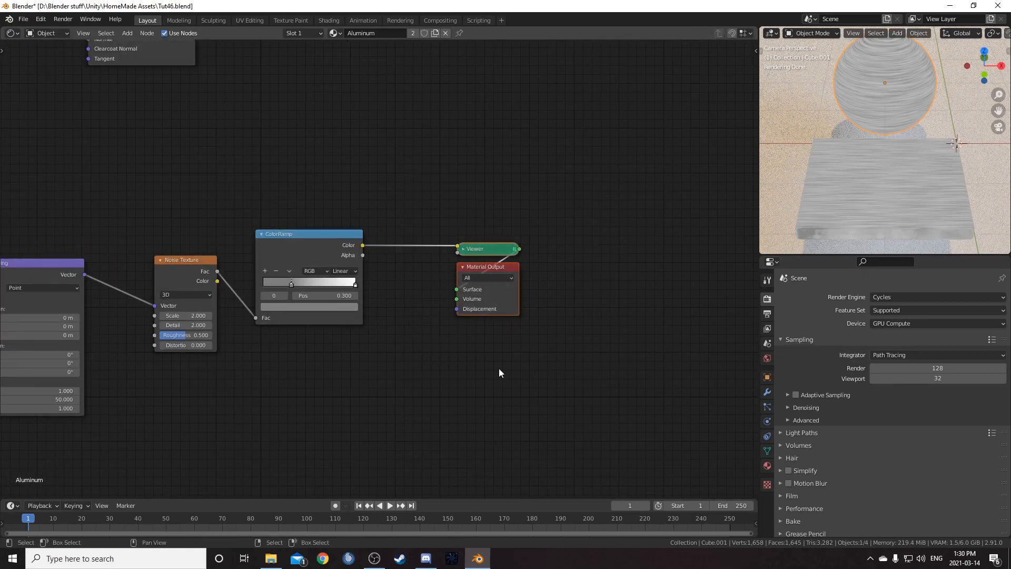
pyautogui.press('g')
pyautogui.click(600, 310)
pyautogui.moveTo(490, 326); pyautogui.dragTo(462, 349, button='middle')
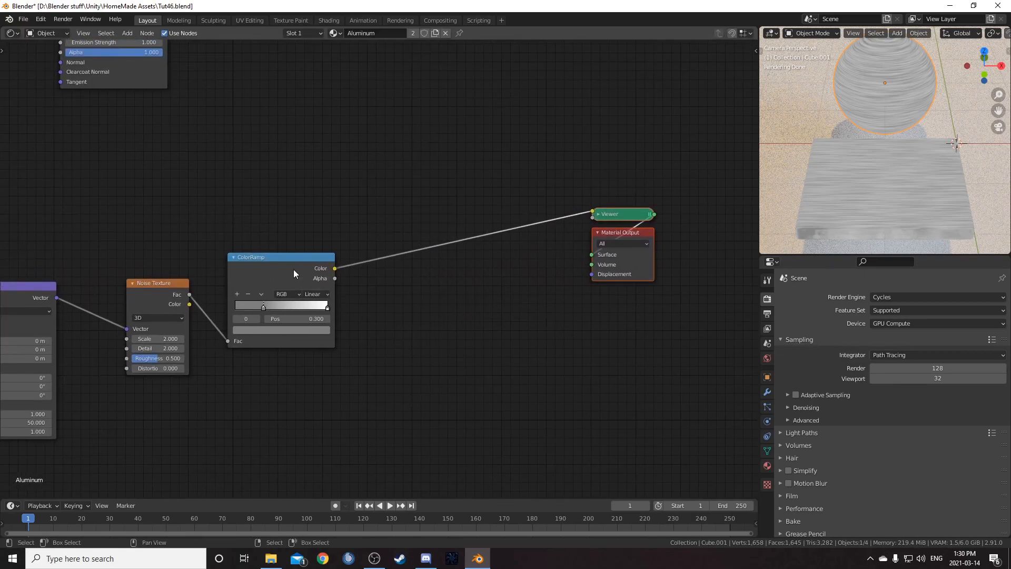
pyautogui.click(291, 266)
pyautogui.hotkey('shift', 'd')
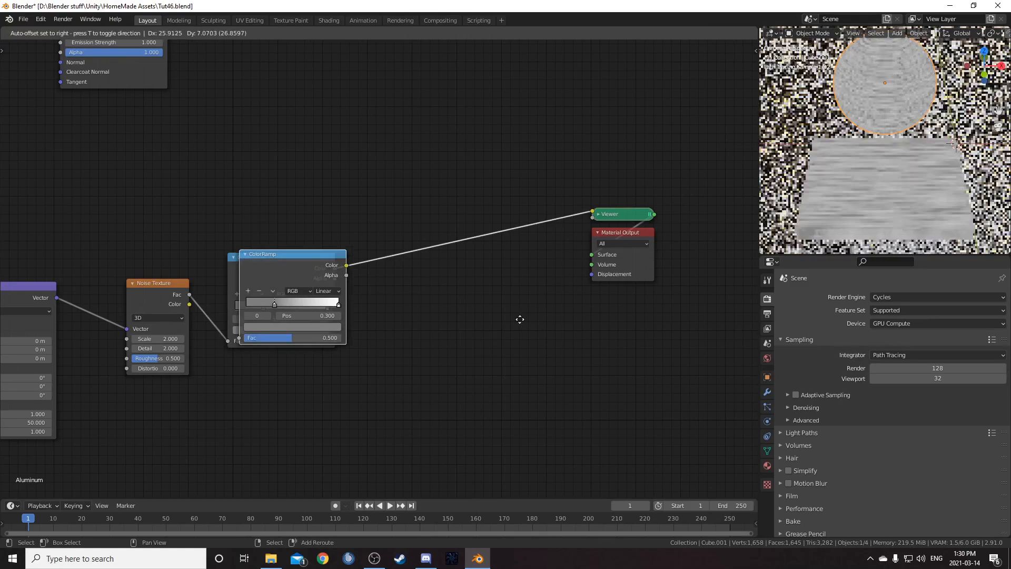
pyautogui.click(630, 290)
pyautogui.moveTo(416, 206); pyautogui.dragTo(418, 94)
pyautogui.click(399, 127)
pyautogui.click(416, 172)
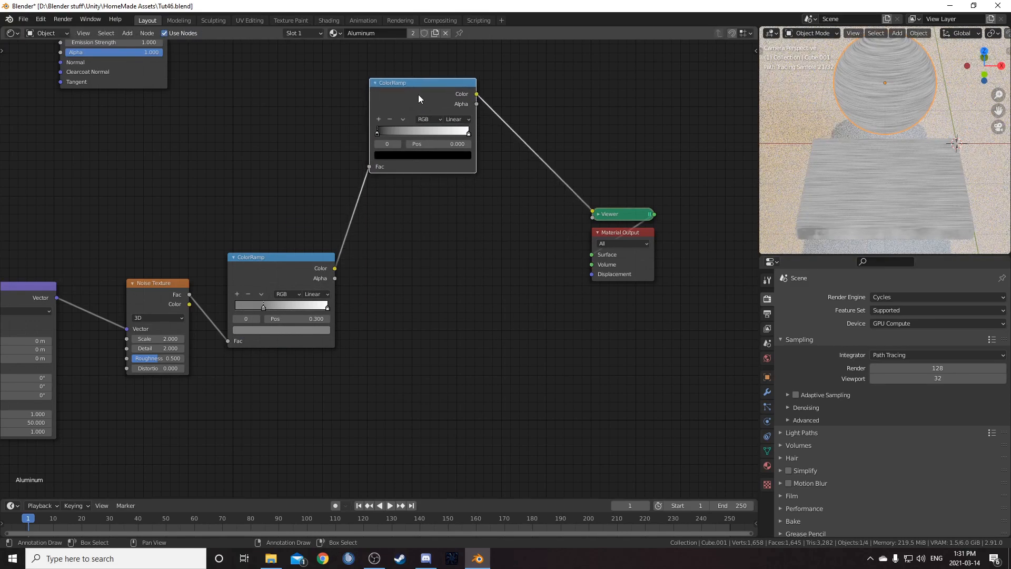
# - Duplicate the new ColorRamp twice, keeping its input link, and arrange the copies below it
pyautogui.hotkey('ctrl', 'shift', 'd')
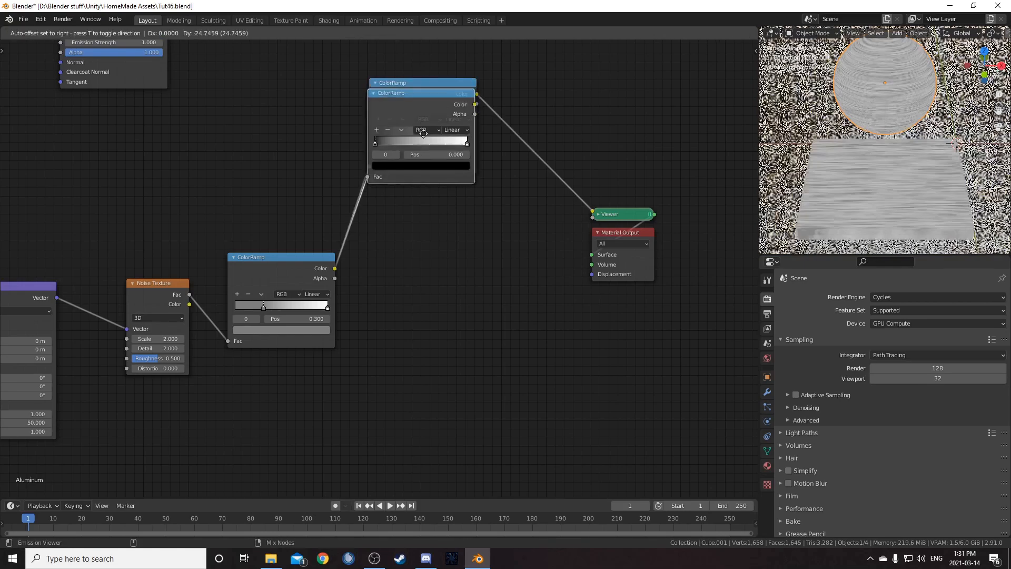
pyautogui.click(436, 219)
pyautogui.hotkey('ctrl', 'shift', 'd')
pyautogui.click(452, 384)
pyautogui.moveTo(457, 330); pyautogui.dragTo(498, 251, button='middle')
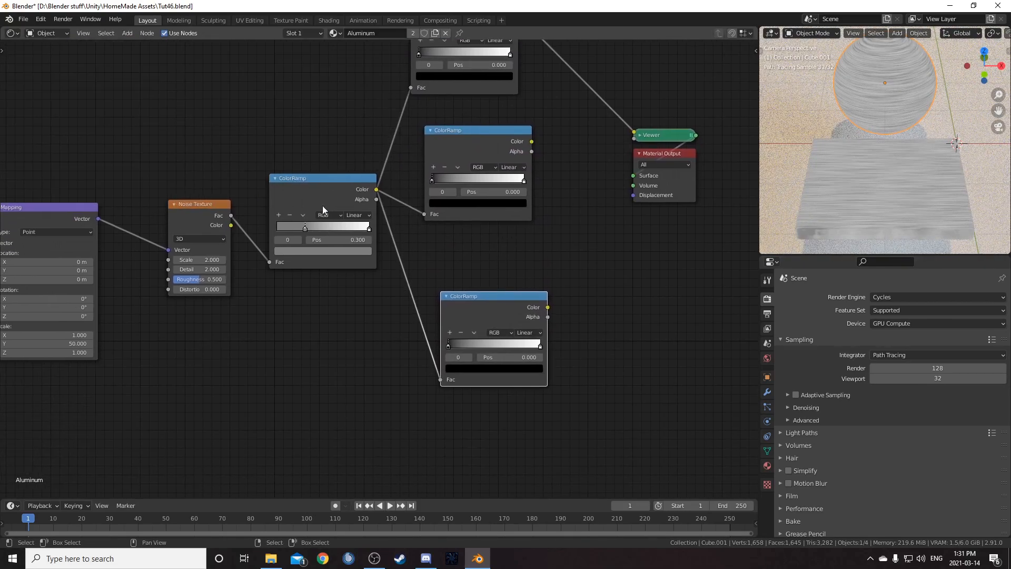
pyautogui.moveTo(397, 248); pyautogui.dragTo(383, 296, button='middle')
pyautogui.scroll(-2, 382, 294)
pyautogui.moveTo(432, 91); pyautogui.dragTo(449, 83)
pyautogui.moveTo(443, 198); pyautogui.dragTo(444, 190)
pyautogui.moveTo(501, 321); pyautogui.dragTo(493, 293, button='middle')
pyautogui.moveTo(457, 310); pyautogui.dragTo(456, 302)
pyautogui.moveTo(536, 300); pyautogui.dragTo(480, 362, button='middle')
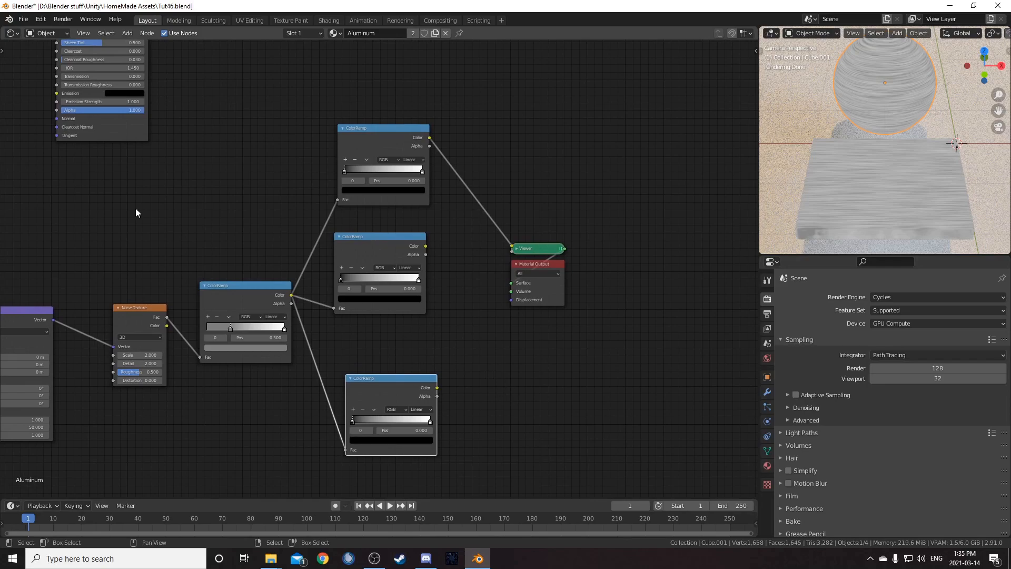
# - Split off an Image Editor beside the nodes and open the Aluminium-4.jpg reference image in it
pyautogui.moveTo(13, 155); pyautogui.dragTo(39, 159, button='middle')
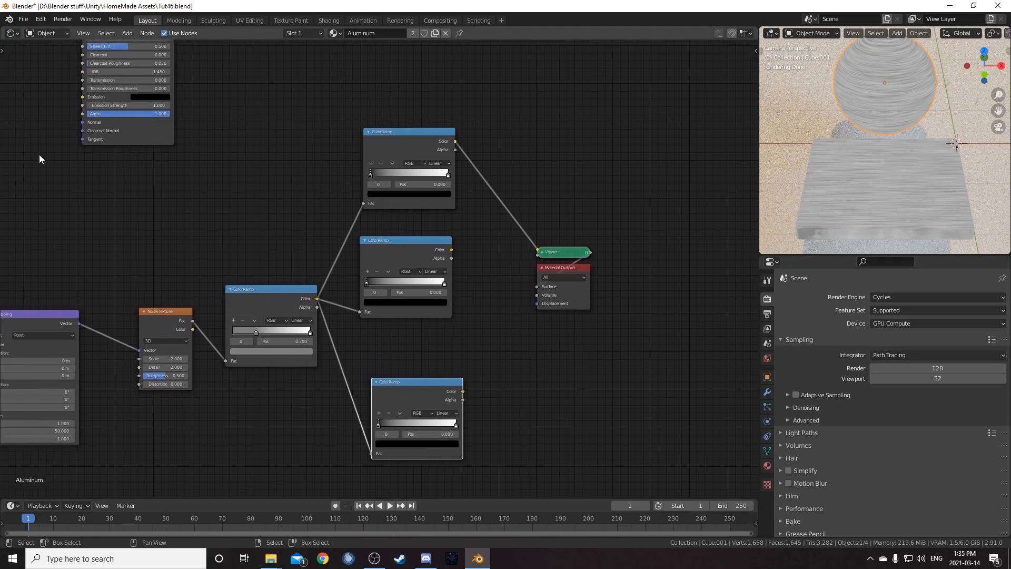
pyautogui.moveTo(1, 27); pyautogui.dragTo(286, 59)
pyautogui.click(12, 32)
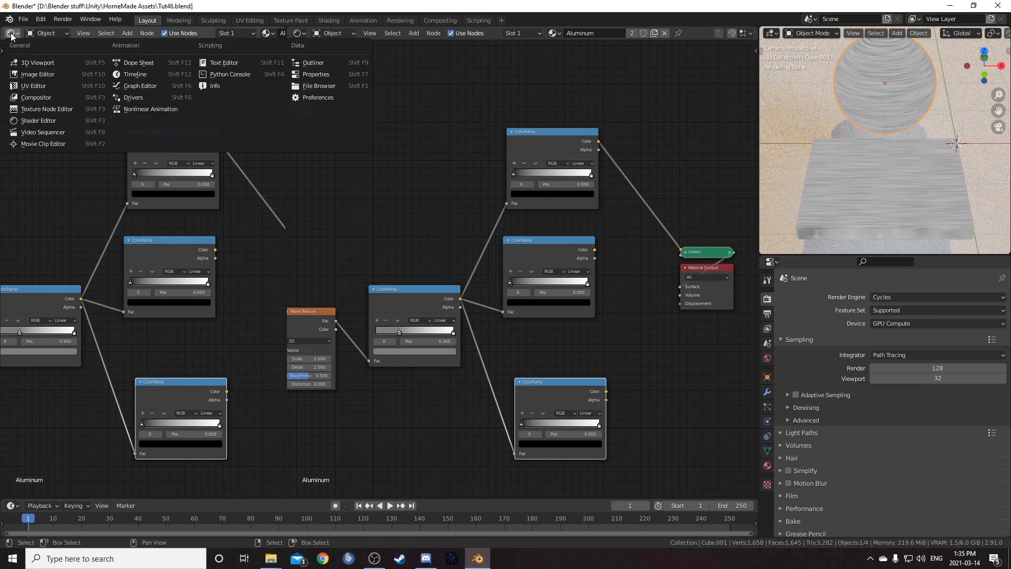
pyautogui.click(51, 76)
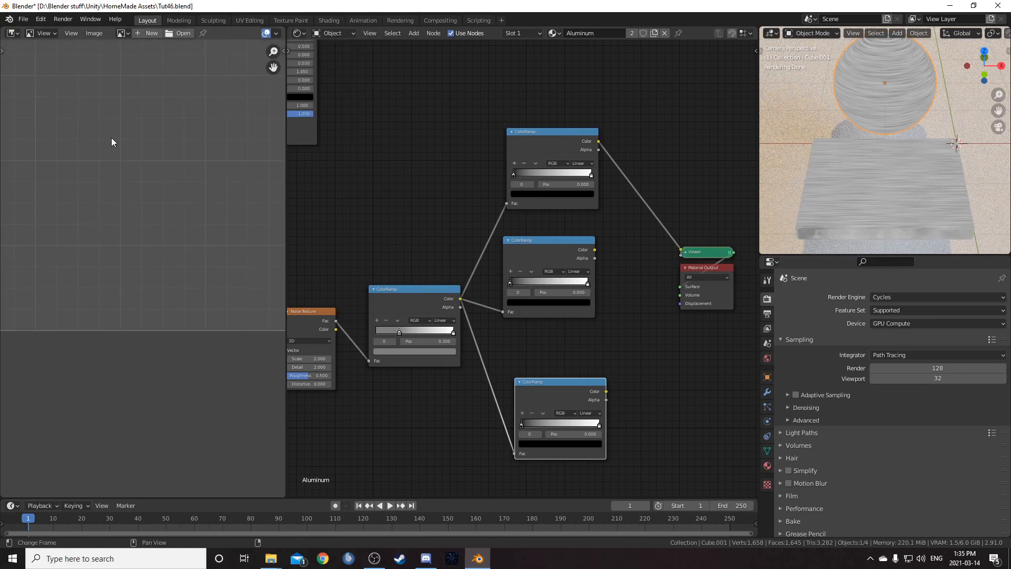
pyautogui.scroll(-3, 127, 217)
pyautogui.moveTo(131, 156); pyautogui.dragTo(141, 185, button='middle')
pyautogui.scroll(1, 147, 190)
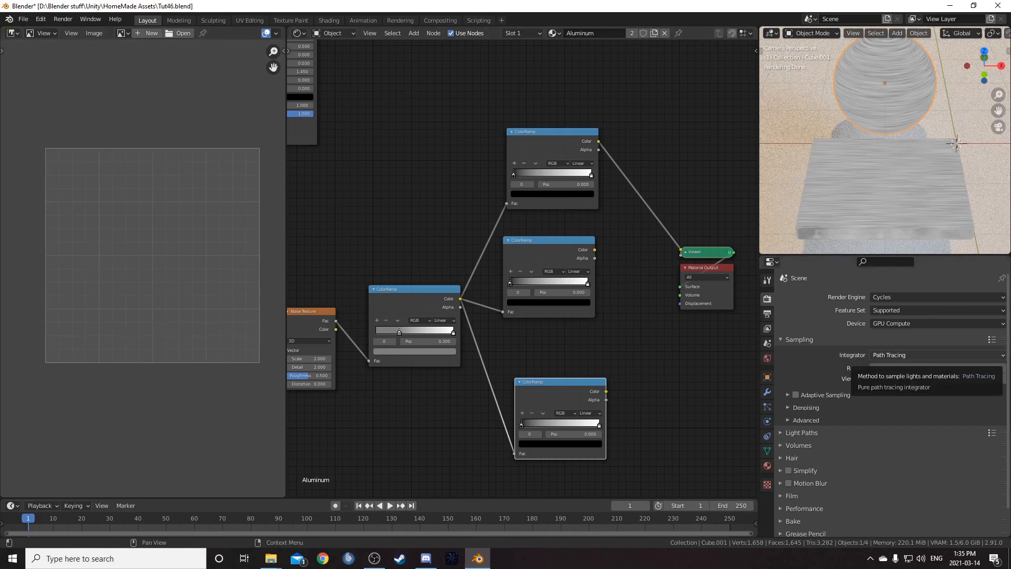
pyautogui.moveTo(238, 288); pyautogui.dragTo(204, 363)
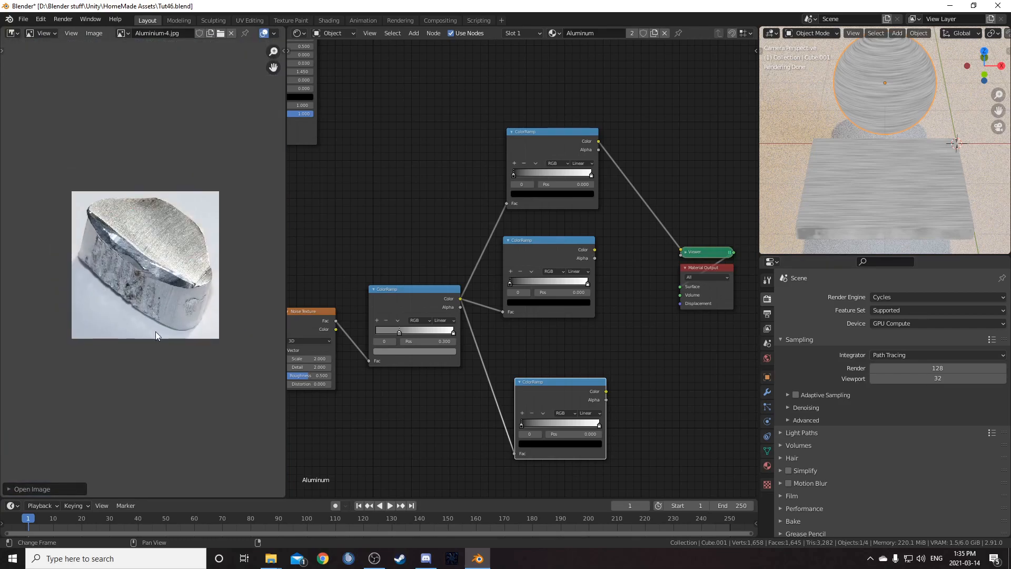
# - Sample a gradient from the reference photo's metal surface into the top ColorRamp
pyautogui.scroll(3, 153, 337)
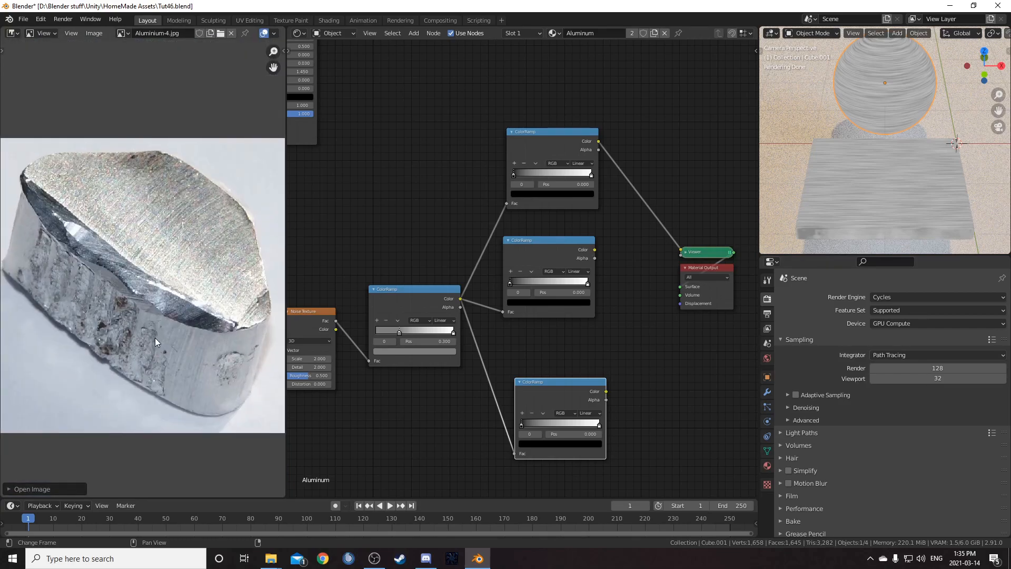
pyautogui.scroll(2, 608, 167)
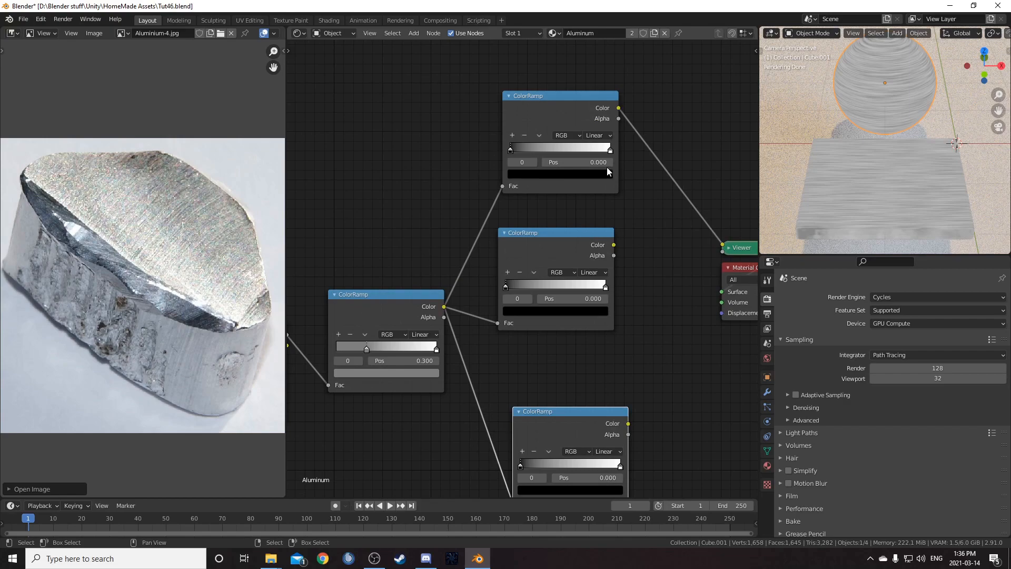
pyautogui.moveTo(507, 159); pyautogui.dragTo(513, 147)
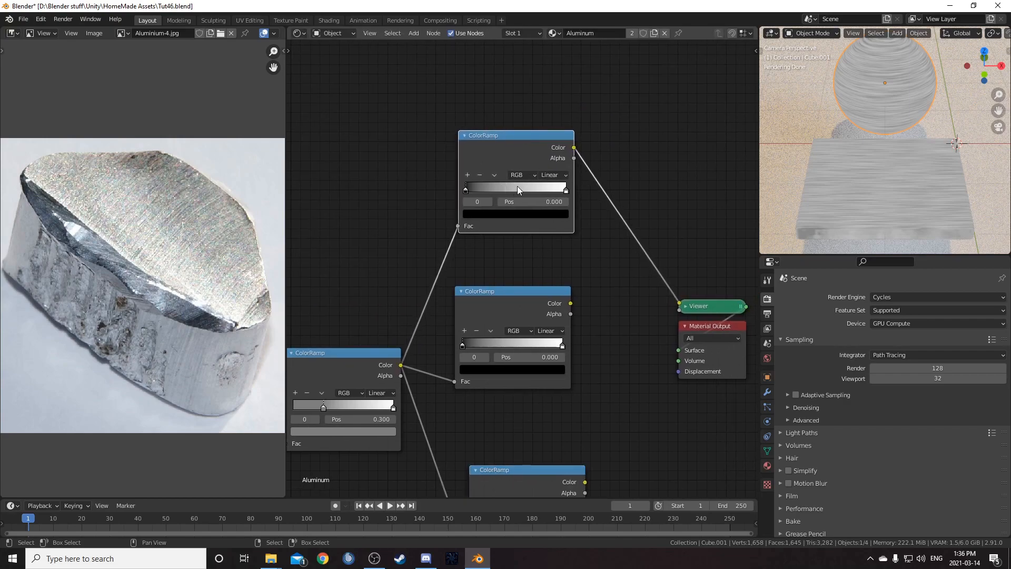
pyautogui.press('e')
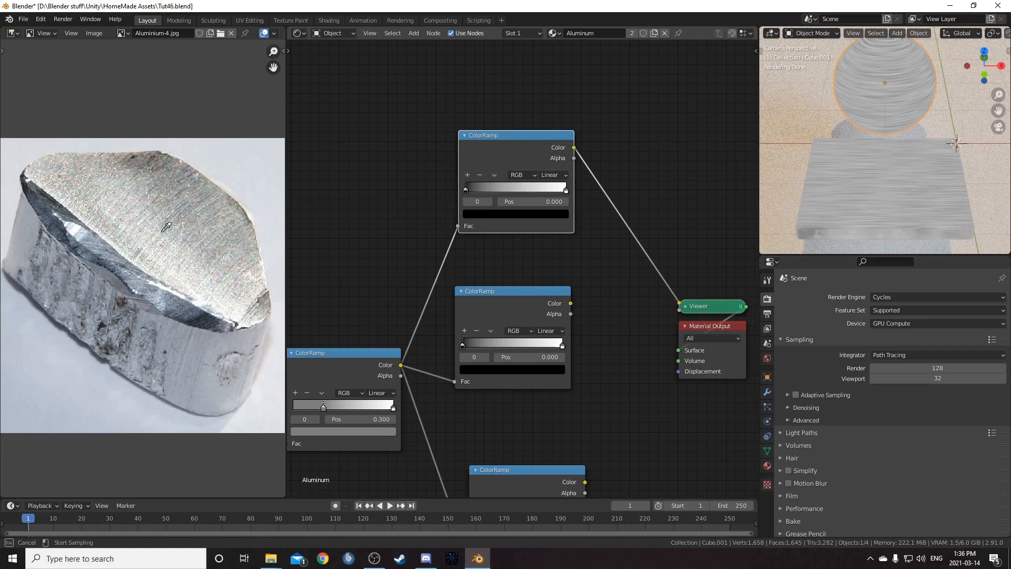
pyautogui.moveTo(86, 225); pyautogui.dragTo(142, 235)
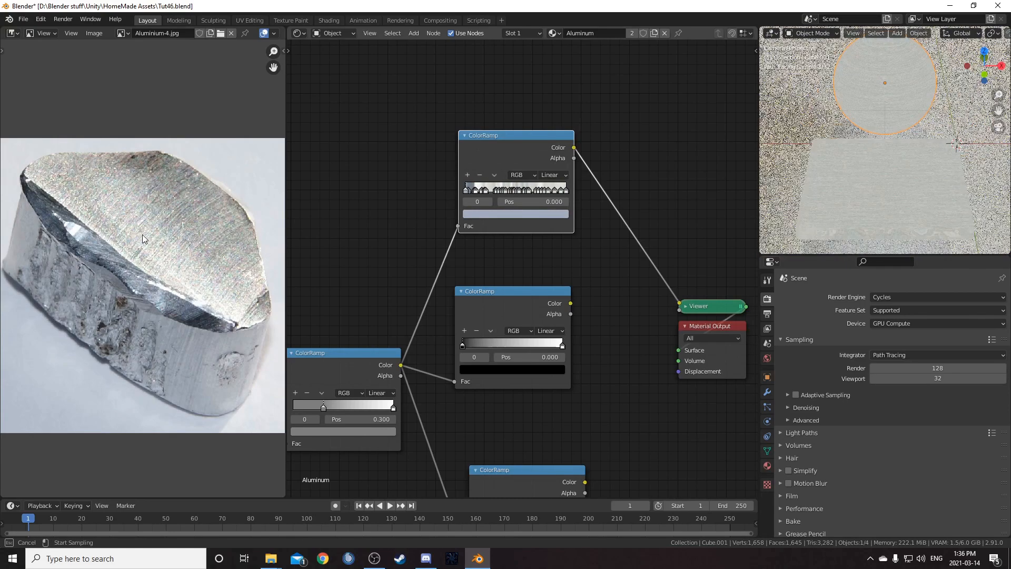
# - Place the Principled BSDF between the top ColorRamp and the Material Output
pyautogui.scroll(1, 846, 169)
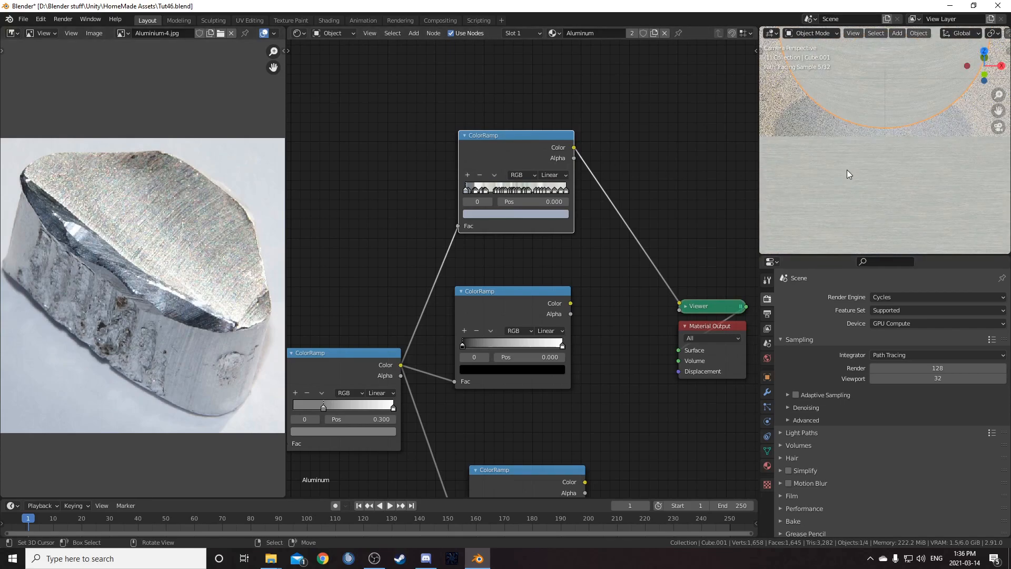
pyautogui.scroll(1, 858, 181)
pyautogui.scroll(-1, 558, 232)
pyautogui.scroll(-4, 585, 227)
pyautogui.moveTo(358, 95); pyautogui.dragTo(590, 217)
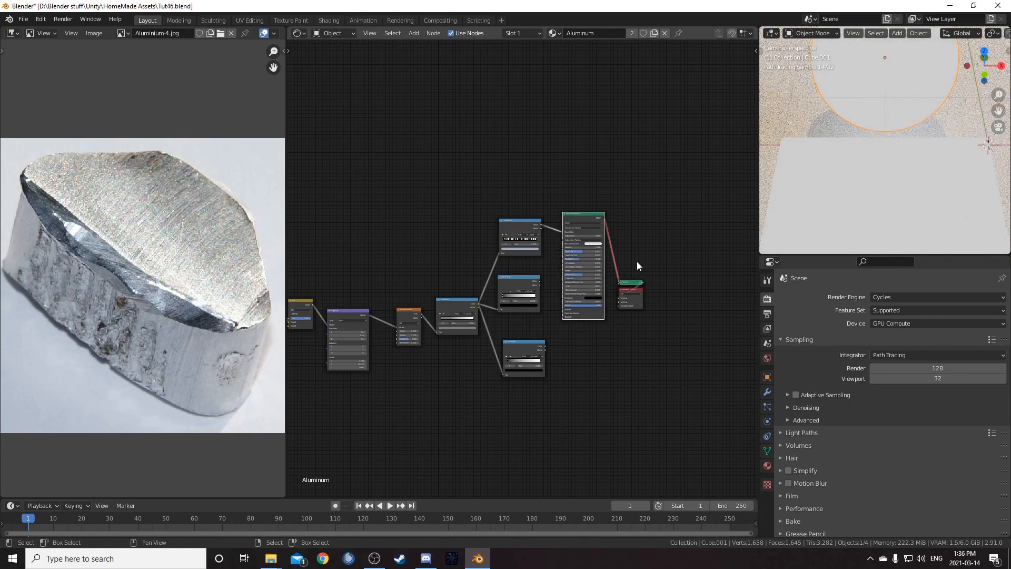
pyautogui.keyDown('ctrl'); pyautogui.keyDown('shift'); pyautogui.click(583, 215); pyautogui.keyUp('shift'); pyautogui.keyUp('ctrl')
pyautogui.moveTo(610, 257); pyautogui.dragTo(687, 329)
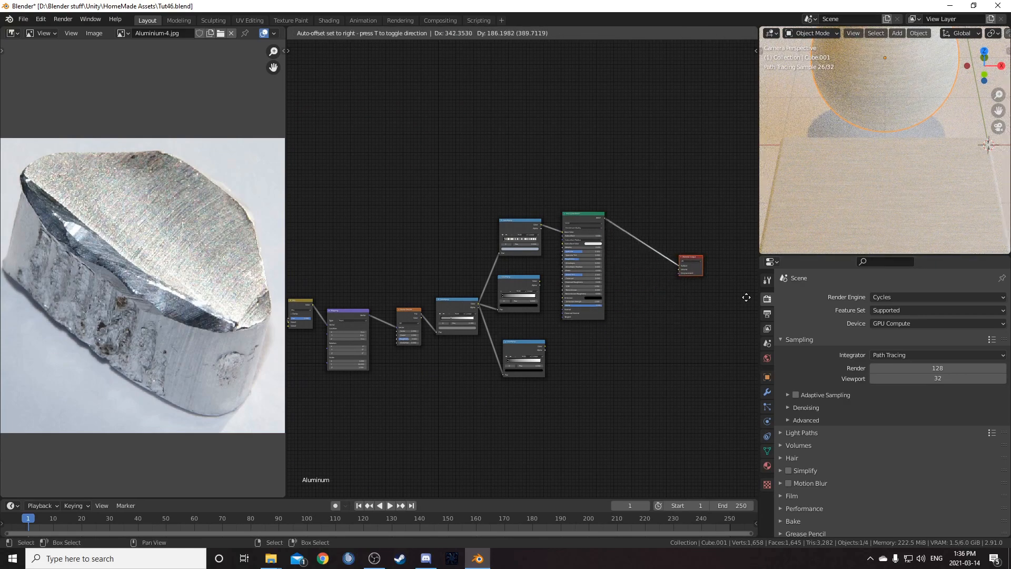
# - Set the Principled BSDF's Metallic to 1
pyautogui.scroll(4, 612, 279)
pyautogui.scroll(3, 489, 293)
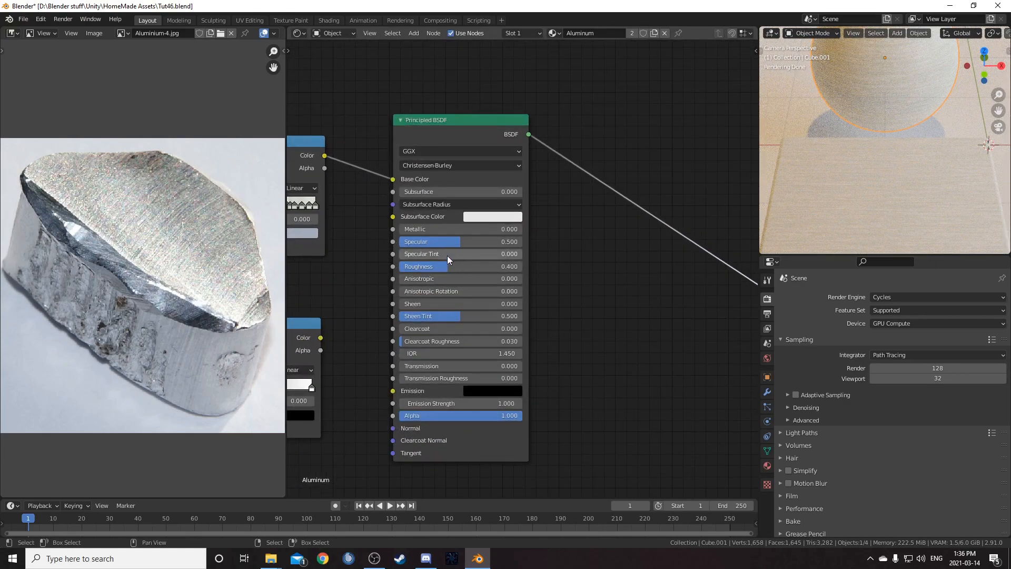
pyautogui.moveTo(497, 253); pyautogui.dragTo(554, 253)
# - Resample the top ColorRamp's gradient from the brushed face of the reference photo
pyautogui.moveTo(527, 175); pyautogui.dragTo(593, 255, button='middle')
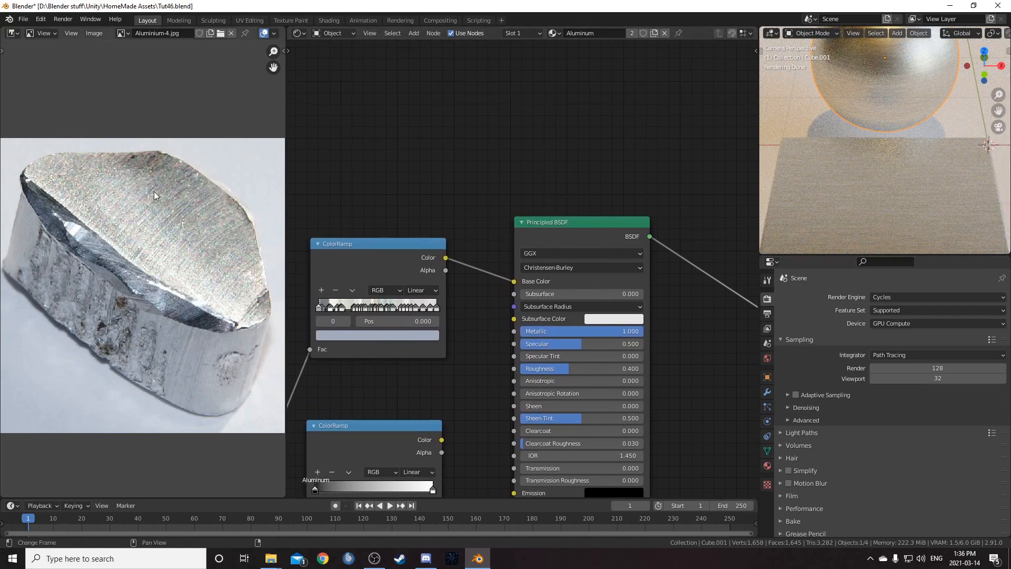
pyautogui.press('e')
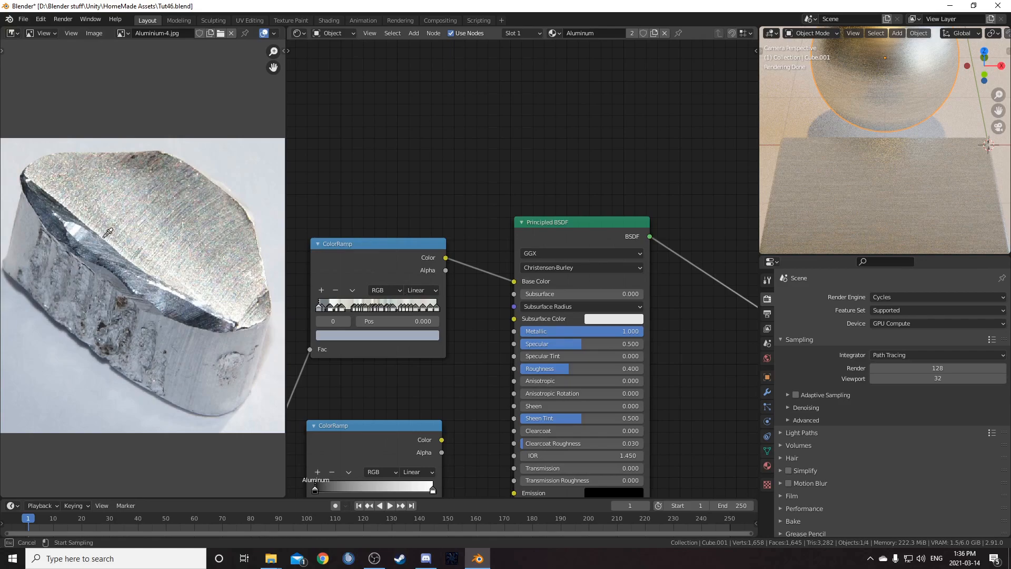
pyautogui.moveTo(75, 227); pyautogui.dragTo(114, 238)
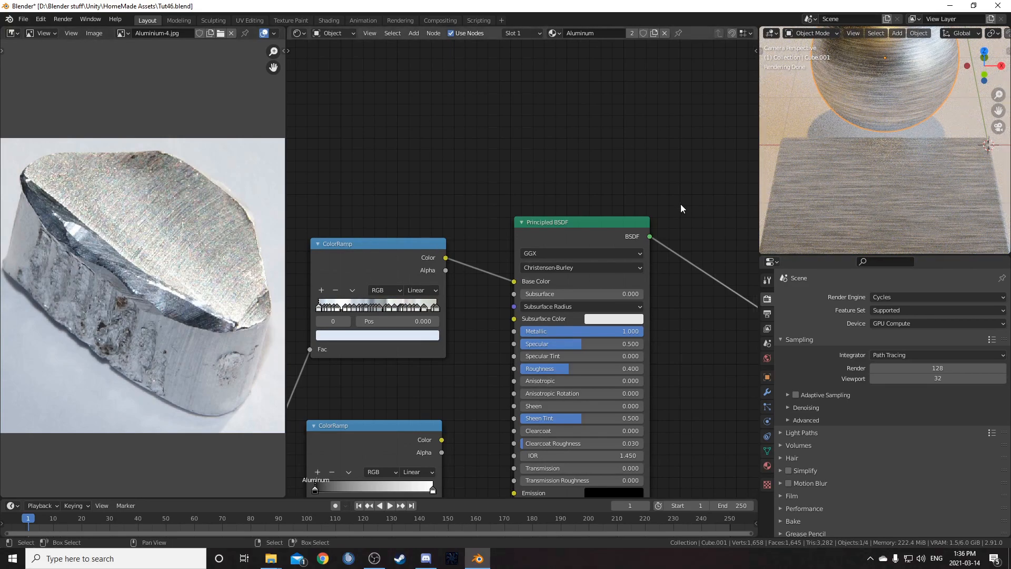
# - Close the reference image area by joining it back into the node editor
pyautogui.scroll(-4, 848, 160)
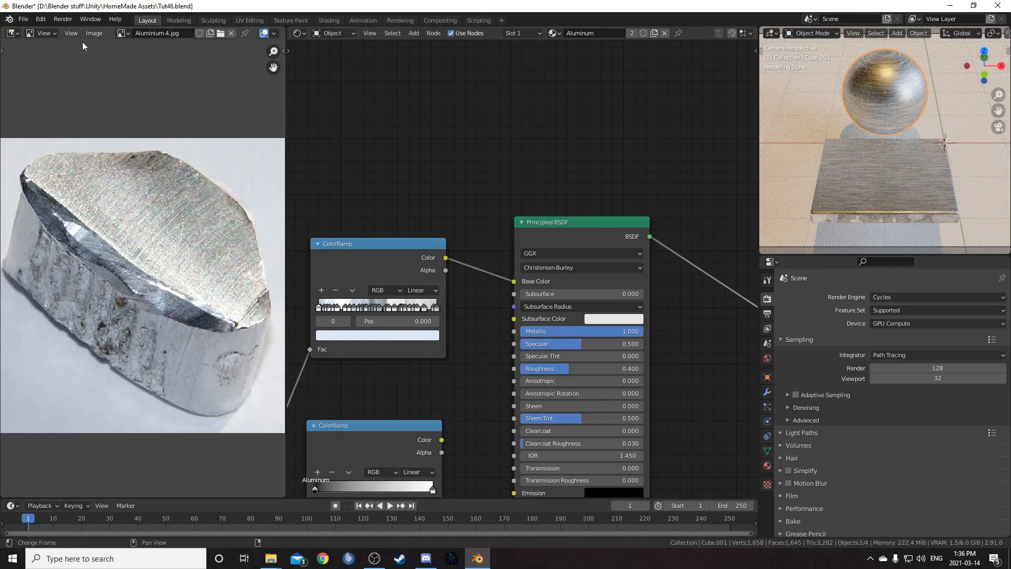
pyautogui.moveTo(286, 25); pyautogui.dragTo(183, 62)
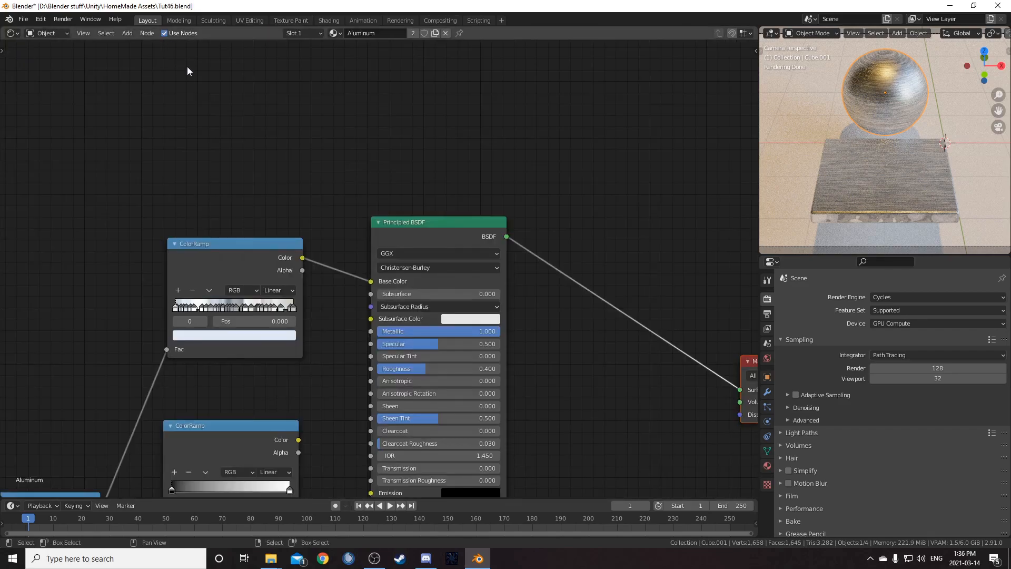
pyautogui.scroll(-2, 253, 252)
pyautogui.moveTo(253, 251); pyautogui.dragTo(231, 113, button='middle')
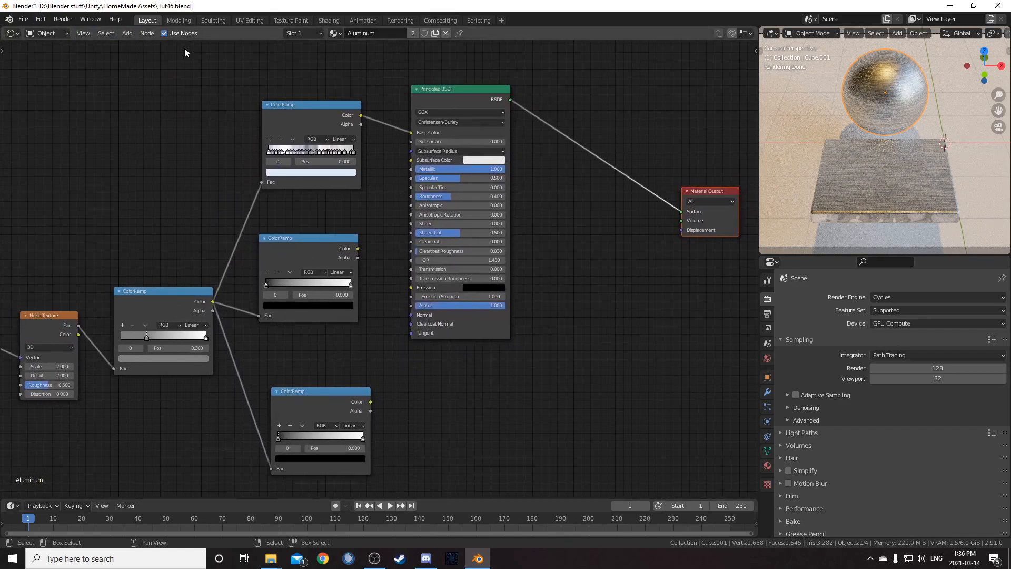
pyautogui.moveTo(3, 25); pyautogui.dragTo(153, 58)
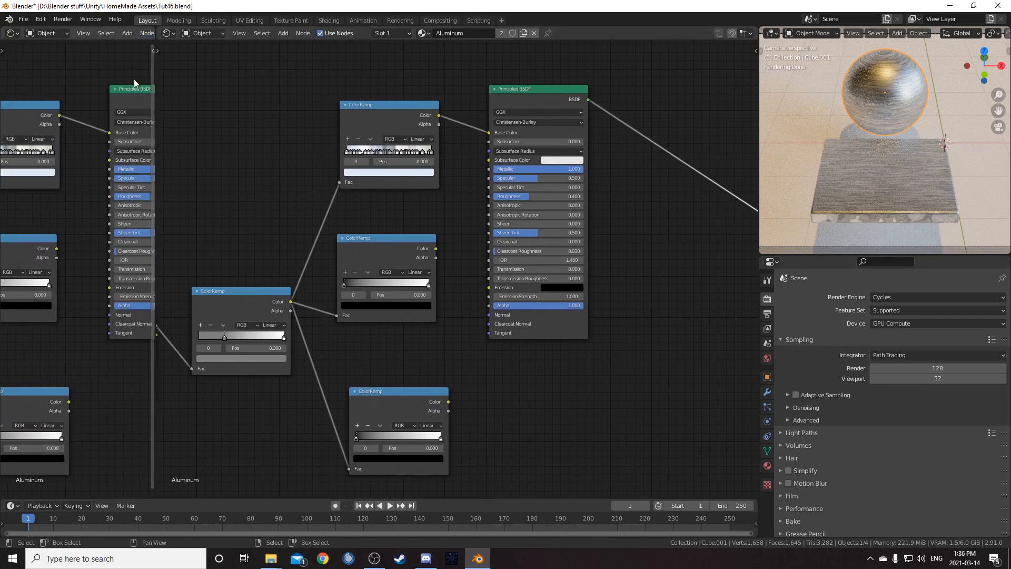
pyautogui.rightClick(155, 128)
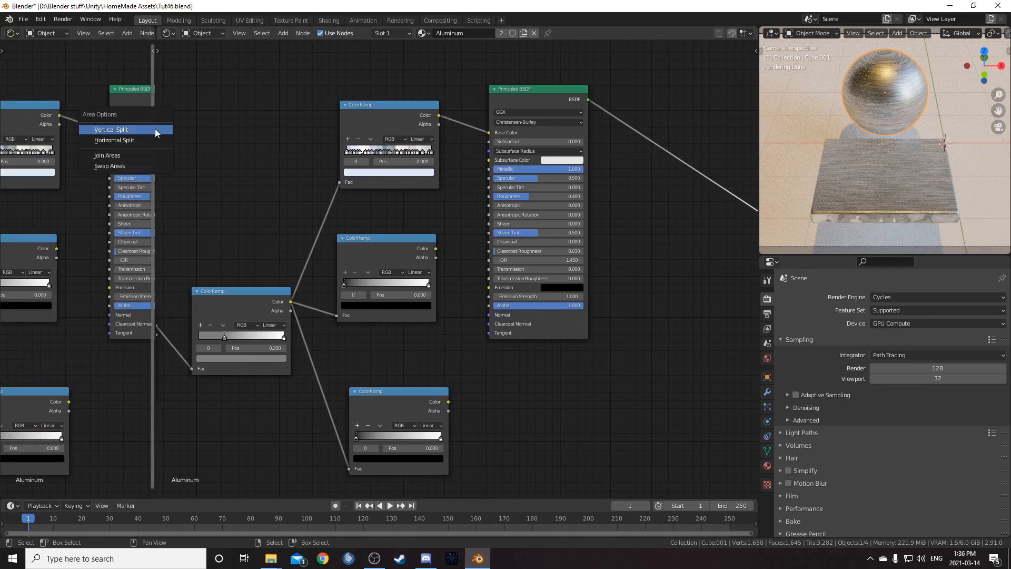
pyautogui.click(141, 156)
pyautogui.click(23, 167)
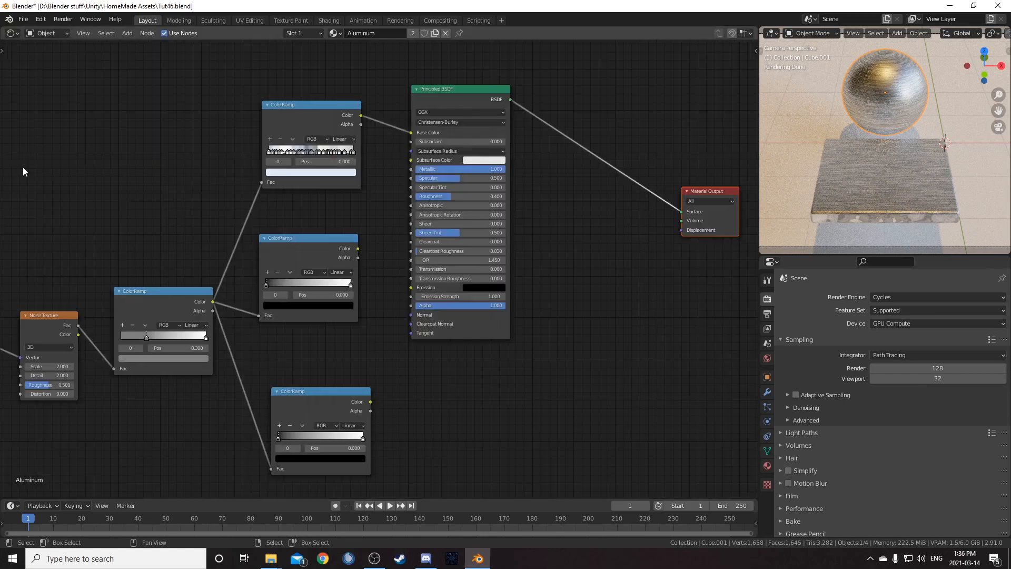
# - Rearrange the nodes so the whole material tree fits in view
pyautogui.scroll(-2, 238, 322)
pyautogui.moveTo(227, 343); pyautogui.dragTo(264, 304, button='middle')
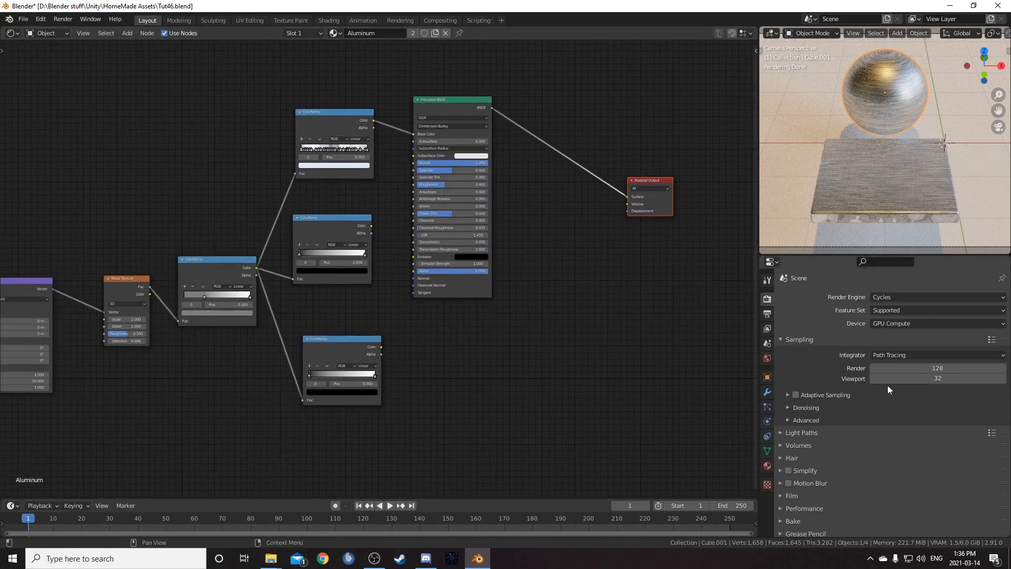
pyautogui.moveTo(347, 266); pyautogui.dragTo(262, 327, button='middle')
pyautogui.scroll(-1, 262, 328)
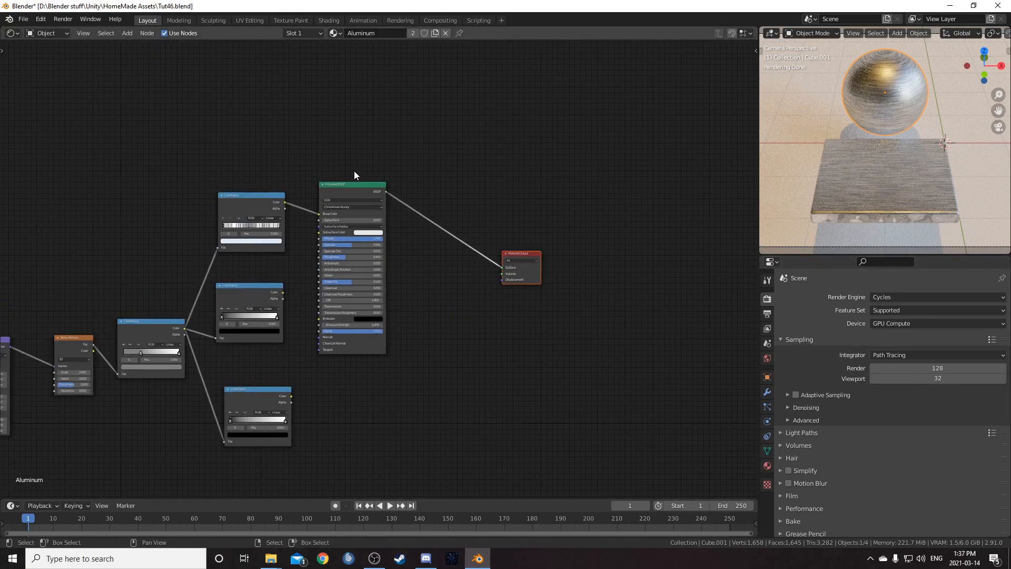
pyautogui.moveTo(318, 176); pyautogui.dragTo(600, 392)
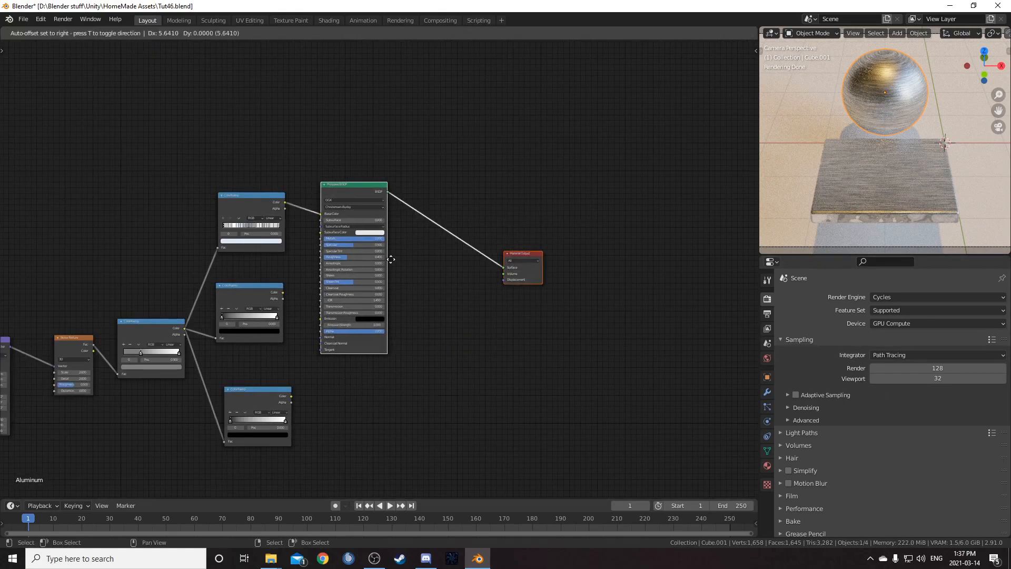
# - Insert a Hue Saturation Value node on the link between the top ColorRamp and the Principled BSDF's Base Color
pyautogui.click(500, 267)
pyautogui.scroll(3, 278, 224)
pyautogui.hotkey('shift', 'a')
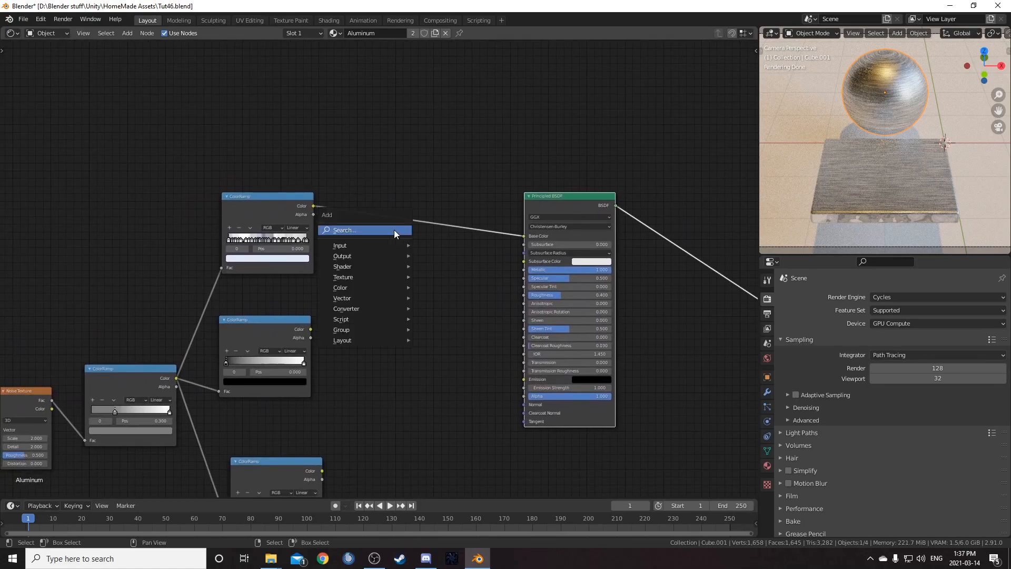
pyautogui.click(394, 229)
pyautogui.write('hue')
pyautogui.press('Return')
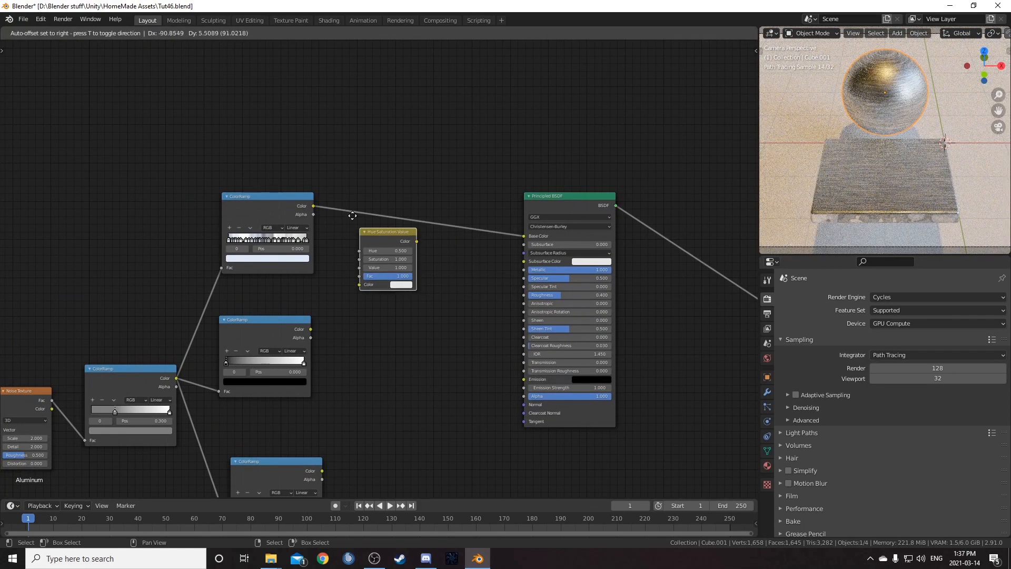
pyautogui.click(368, 205)
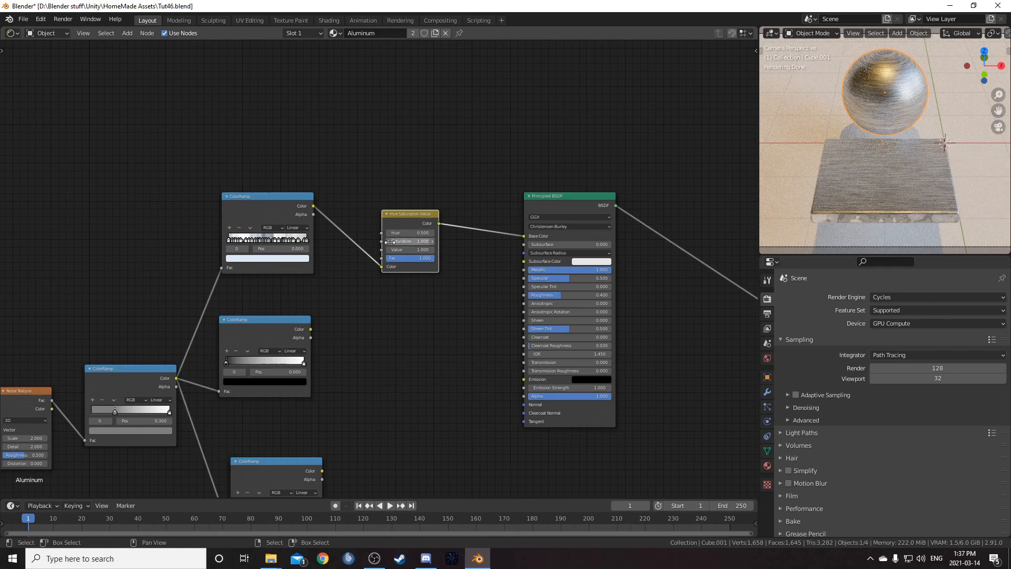
# - Duplicate the Hue Saturation Value node and combine both nodes' outputs through a Mix node into Base Color
pyautogui.hotkey('ctrl', 'shift', 'd')
pyautogui.click(427, 143)
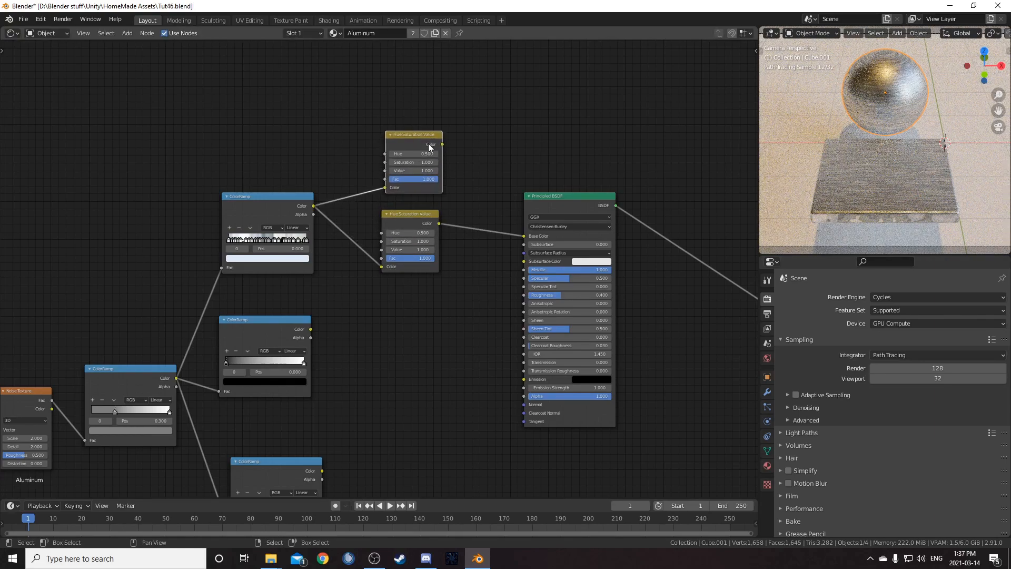
pyautogui.moveTo(433, 171); pyautogui.dragTo(423, 183, button='middle')
pyautogui.keyDown('ctrl'); pyautogui.keyDown('shift'); pyautogui.moveTo(416, 155); pyautogui.dragTo(405, 233, button='right'); pyautogui.keyUp('shift'); pyautogui.keyUp('ctrl')
pyautogui.scroll(1, 473, 258)
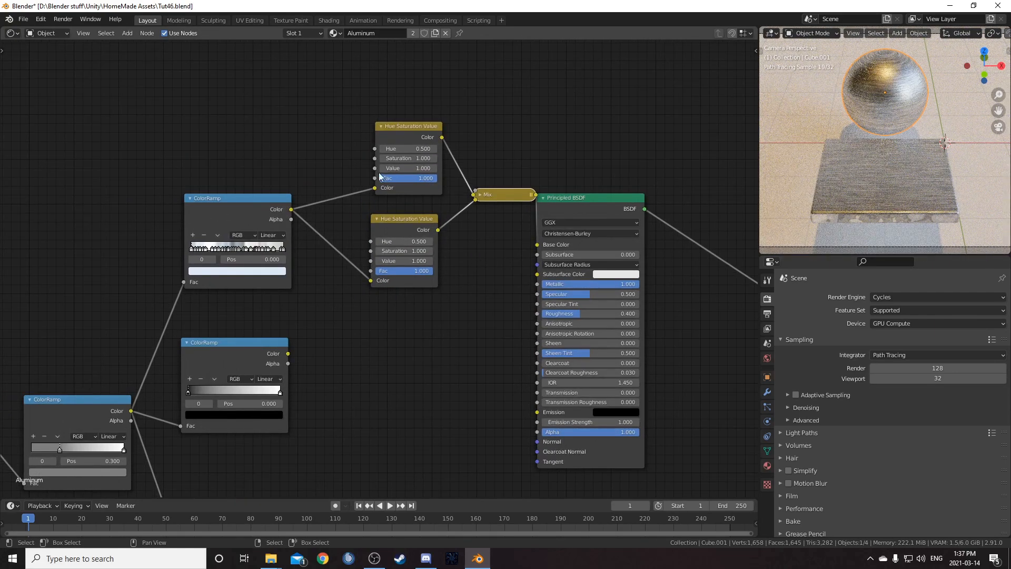
# - Spread out the Principled BSDF and expand the Mix node so its inputs are accessible
pyautogui.moveTo(583, 204); pyautogui.dragTo(659, 209)
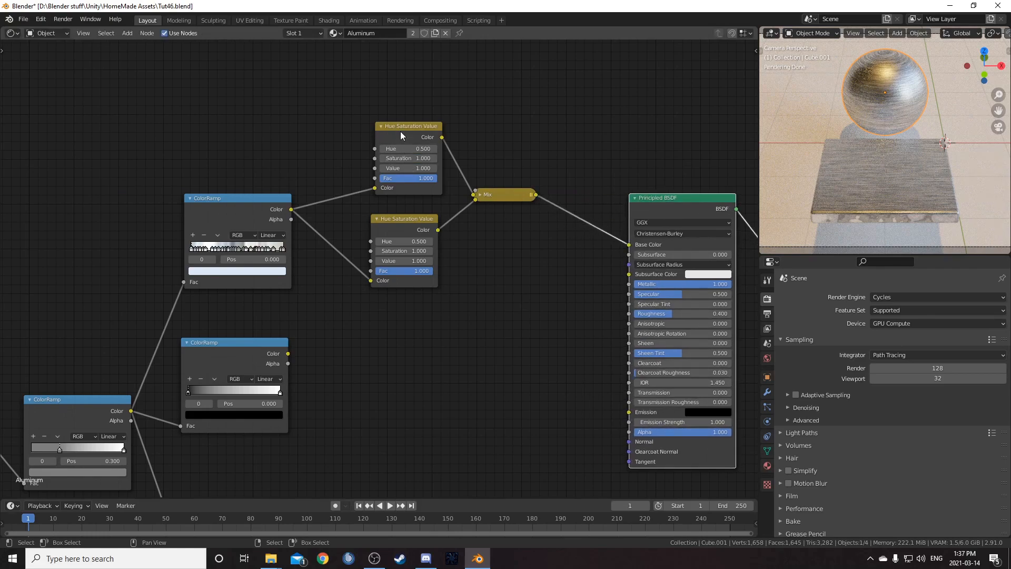
pyautogui.keyDown('alt'); pyautogui.moveTo(508, 197); pyautogui.dragTo(498, 323); pyautogui.keyUp('alt')
pyautogui.press('x')
pyautogui.keyDown('ctrl'); pyautogui.keyDown('shift'); pyautogui.moveTo(409, 128); pyautogui.dragTo(411, 243, button='right'); pyautogui.keyUp('shift'); pyautogui.keyUp('ctrl')
pyautogui.click(481, 195)
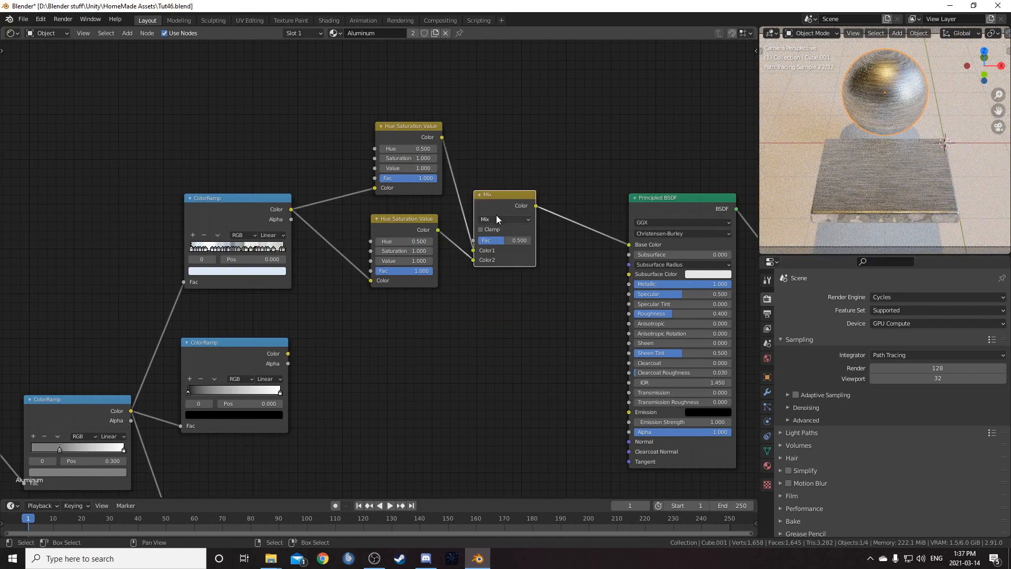
pyautogui.moveTo(496, 194); pyautogui.dragTo(506, 179)
pyautogui.scroll(-6, 519, 253)
pyautogui.moveTo(522, 253); pyautogui.dragTo(472, 305, button='middle')
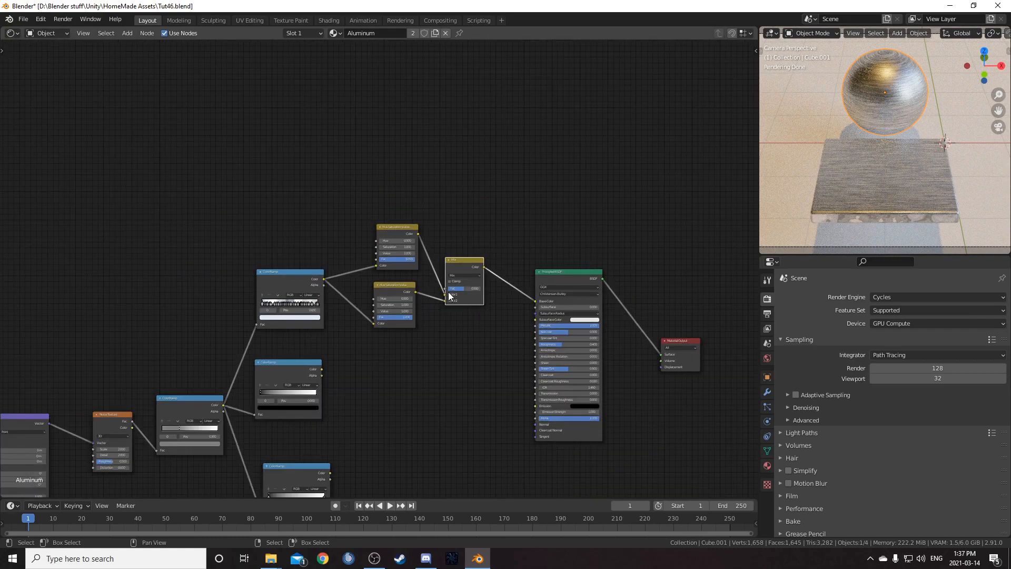
# - Set the upper Hue Saturation Value node's Value to 0.3
pyautogui.scroll(3, 440, 306)
pyautogui.click(414, 241)
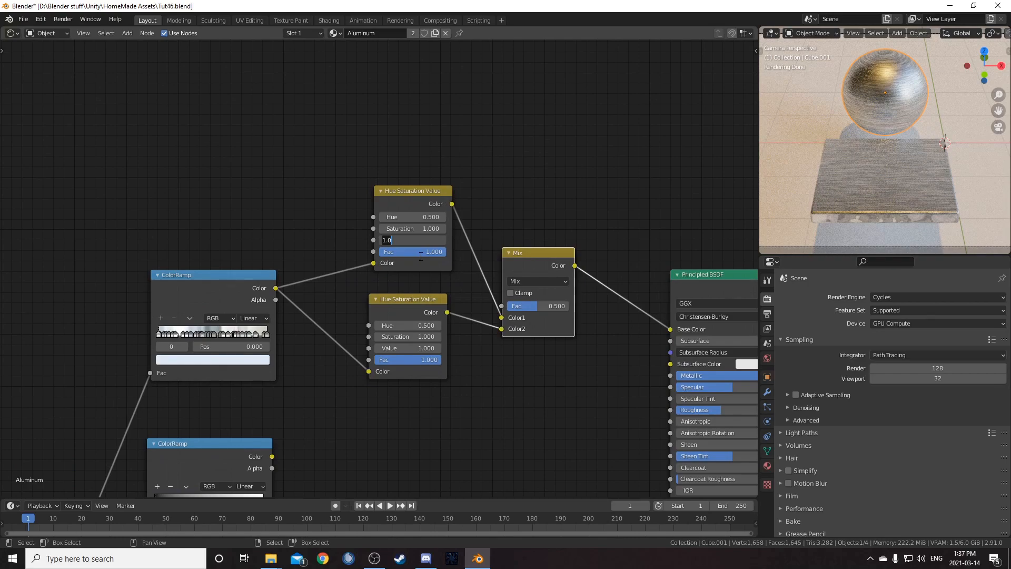
pyautogui.press('Return')
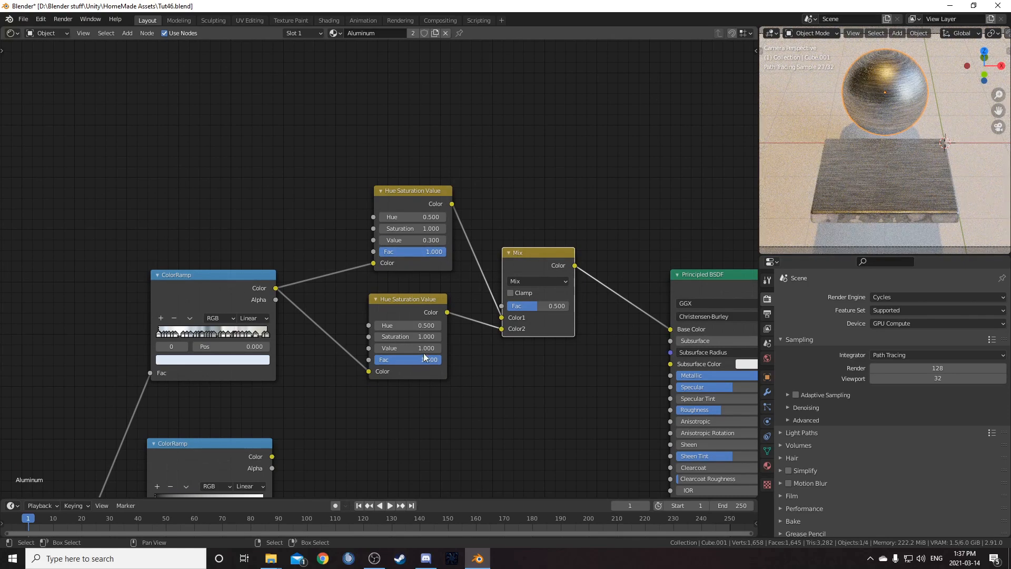
# - Add a Layer Weight node above the tree and preview its Facing output
pyautogui.scroll(-3, 376, 264)
pyautogui.moveTo(381, 220); pyautogui.dragTo(270, 294, button='middle')
pyautogui.moveTo(395, 333); pyautogui.dragTo(410, 303)
pyautogui.scroll(-4, 381, 266)
pyautogui.hotkey('shift', 'a')
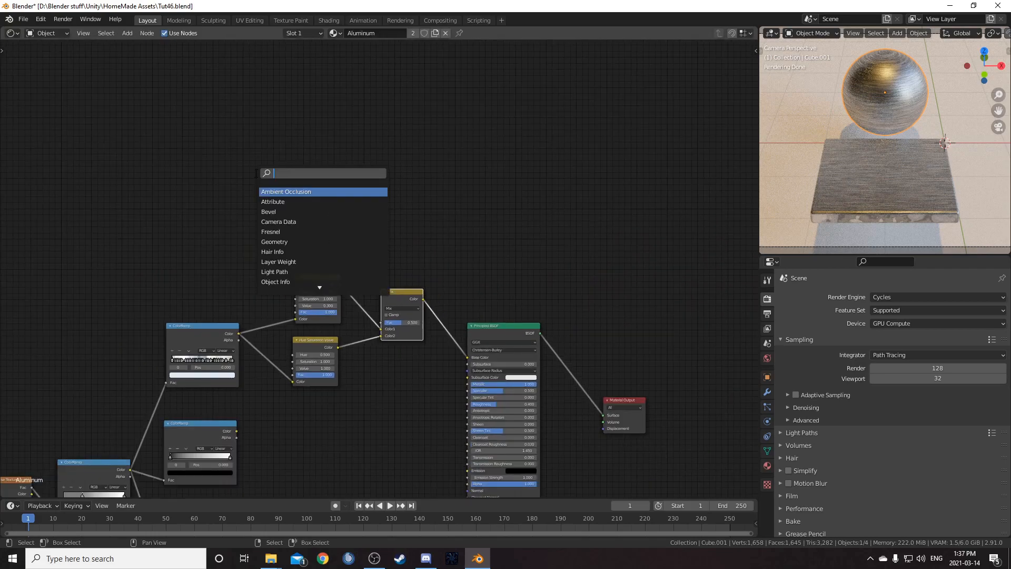
pyautogui.write('layer')
pyautogui.press('Return')
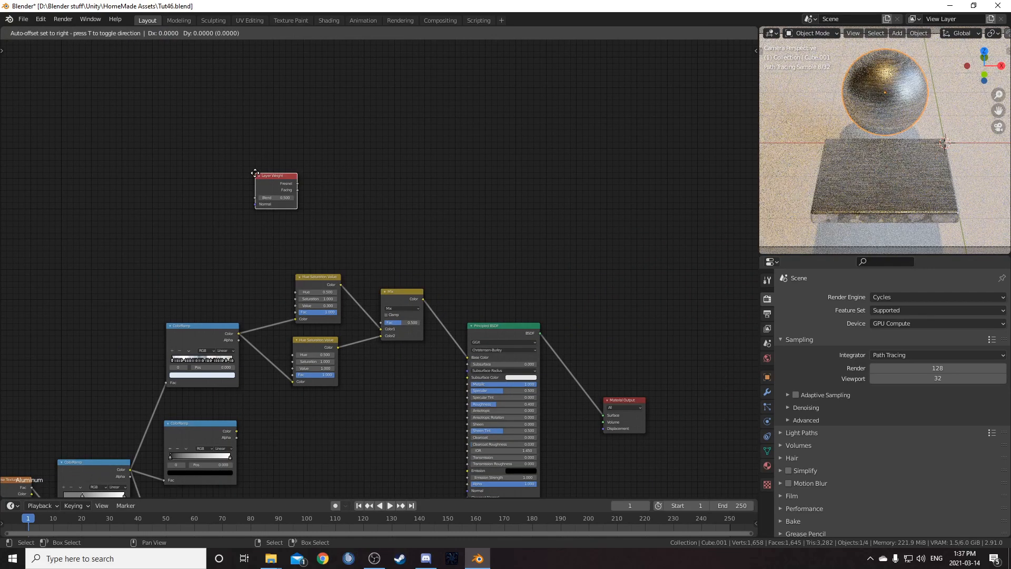
pyautogui.click(156, 149)
pyautogui.keyDown('ctrl'); pyautogui.keyDown('shift'); pyautogui.click(169, 158); pyautogui.keyUp('shift'); pyautogui.keyUp('ctrl')
# - Insert a ColorRamp node after the Layer Weight's Facing output
pyautogui.hotkey('shift', 'a')
pyautogui.click(268, 208)
pyautogui.write('color ramp')
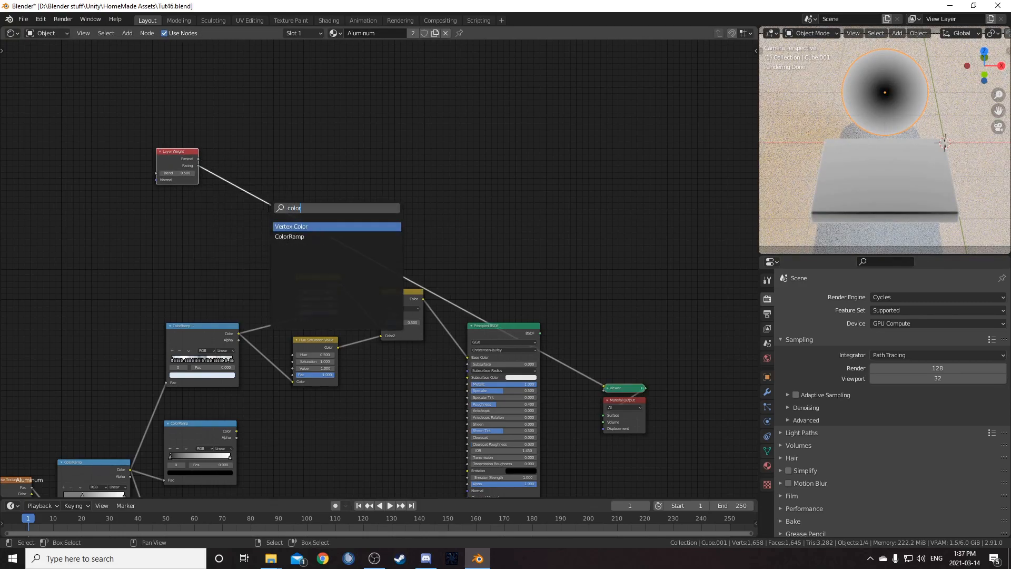
pyautogui.press('Return')
pyautogui.click(245, 160)
pyautogui.scroll(4, 280, 200)
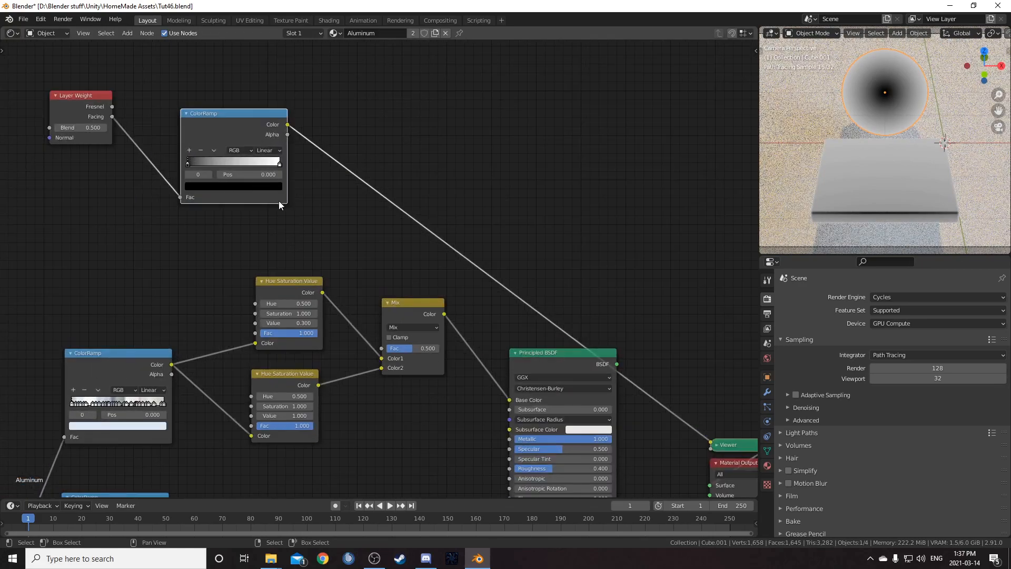
# - Rework the Layer Weight ColorRamp's stops to a white-to-black ramp with a stop at position 0.77
pyautogui.moveTo(156, 147); pyautogui.dragTo(129, 152)
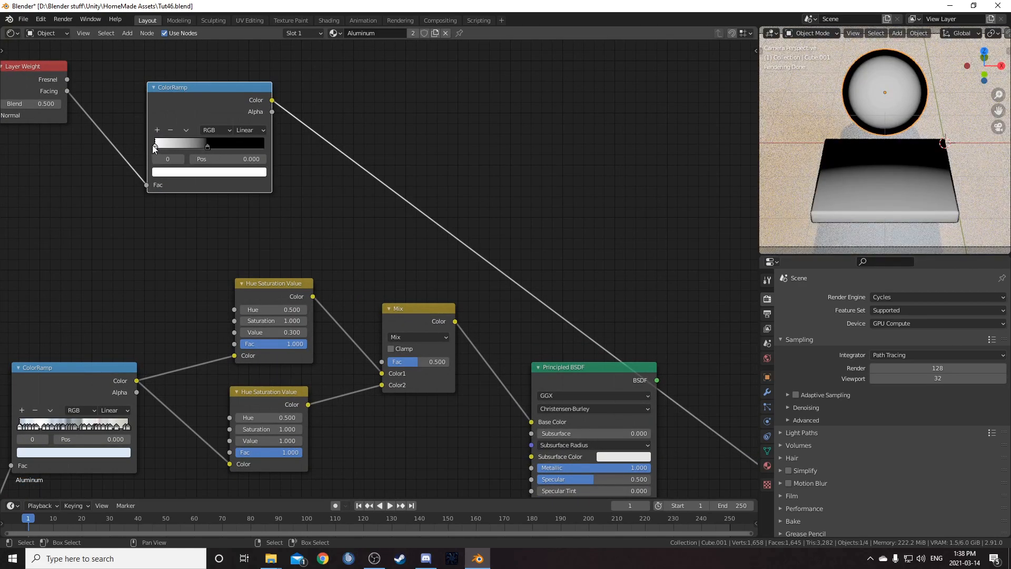
pyautogui.click(224, 159)
pyautogui.write('.77')
pyautogui.press('Return')
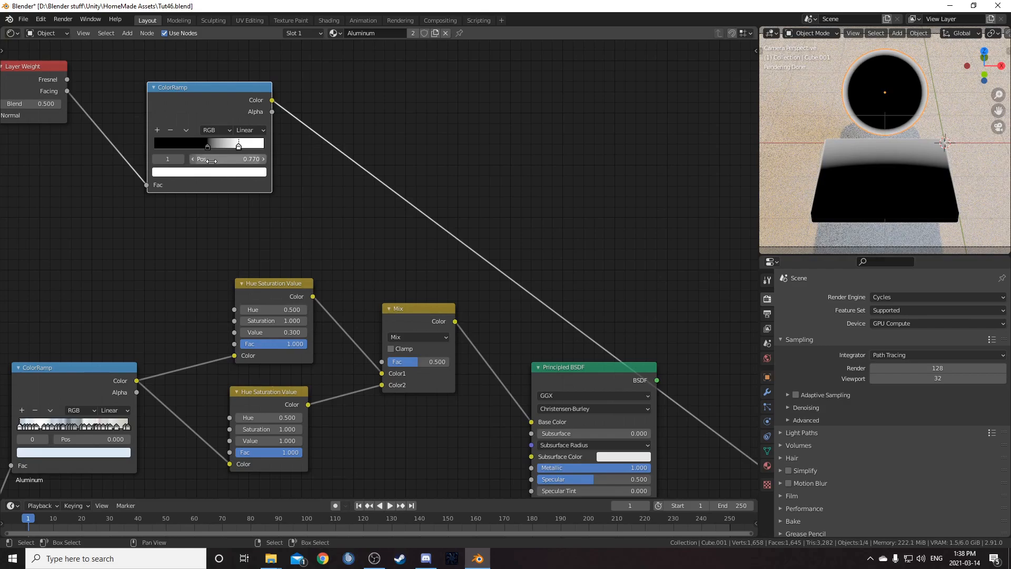
pyautogui.moveTo(238, 145); pyautogui.dragTo(94, 145)
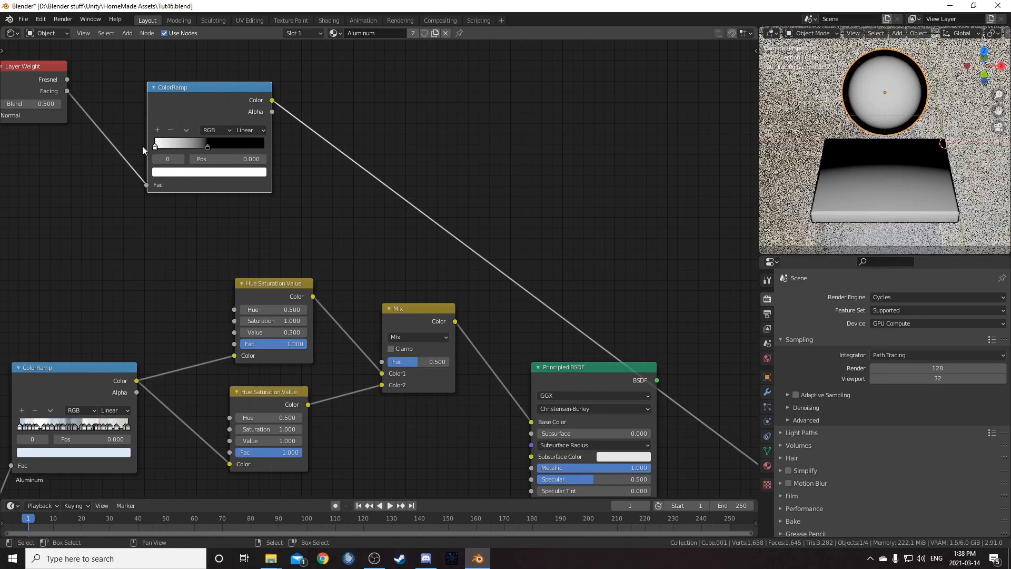
pyautogui.click(208, 147)
pyautogui.click(226, 159)
pyautogui.write('.')
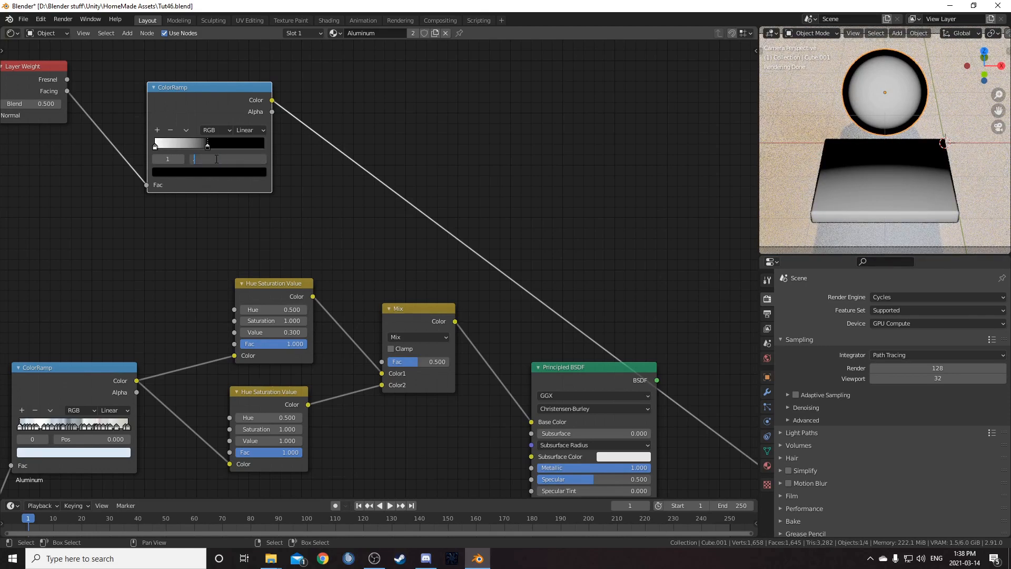
pyautogui.write('77')
pyautogui.press('Return')
pyautogui.scroll(-2, 233, 238)
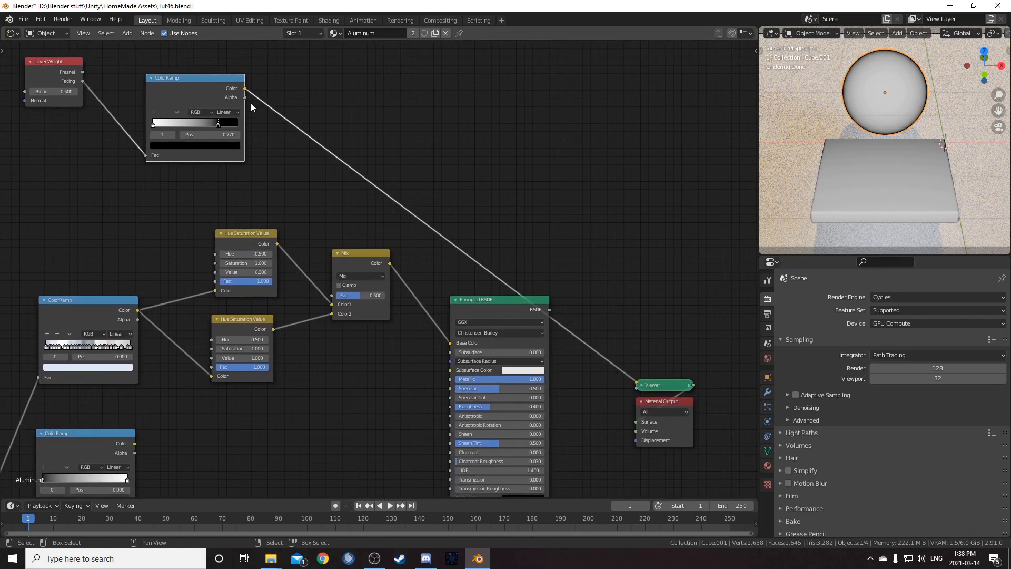
# - Connect the Layer Weight ColorRamp's Color to the Mix node's Fac and return to the full material preview
pyautogui.moveTo(246, 87); pyautogui.dragTo(332, 295)
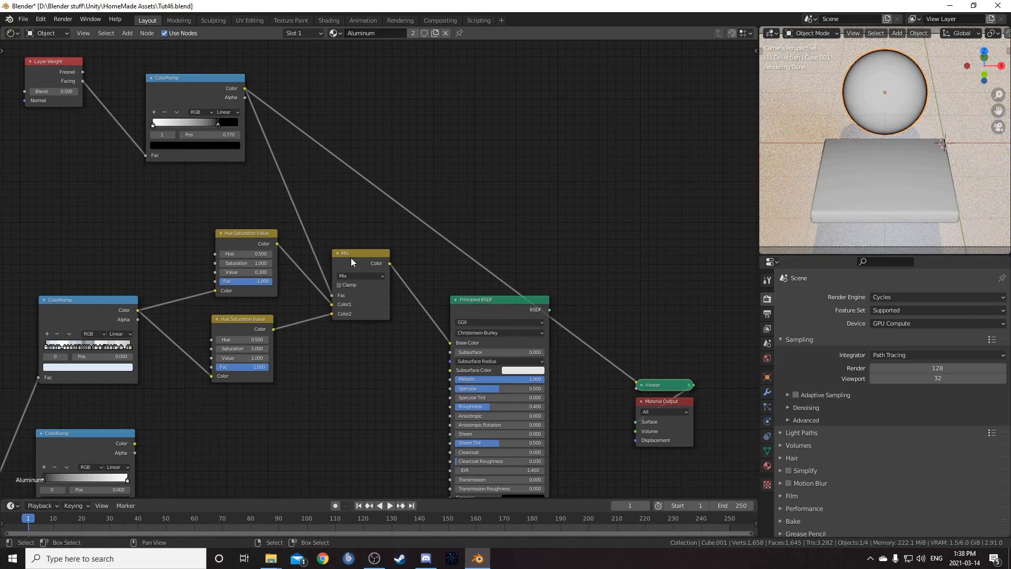
pyautogui.keyDown('ctrl'); pyautogui.keyDown('shift'); pyautogui.click(504, 305); pyautogui.keyUp('shift'); pyautogui.keyUp('ctrl')
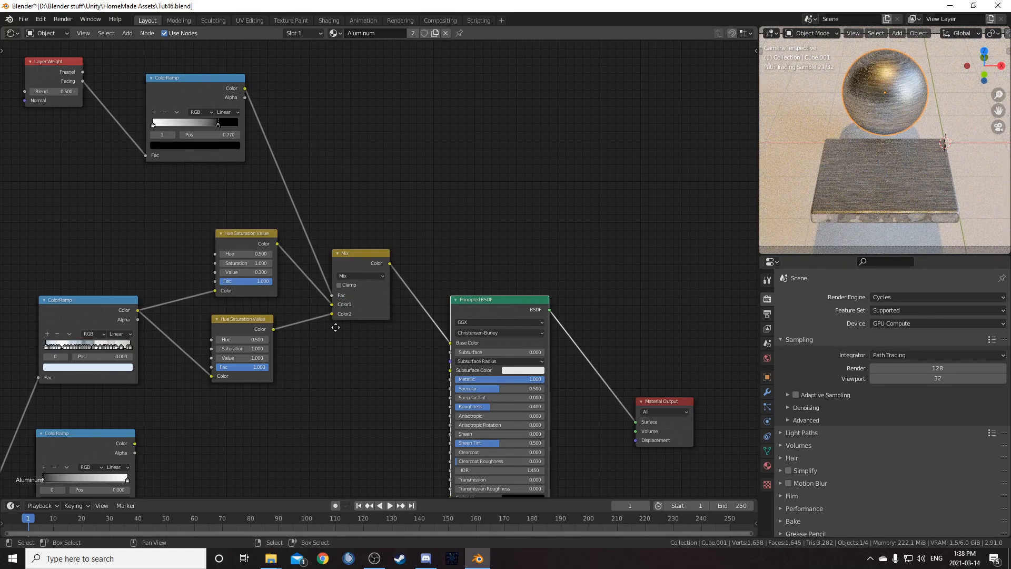
# - Rearrange the Hue Saturation Value, Mix and Layer Weight nodes into a tidier layout
pyautogui.moveTo(335, 336); pyautogui.dragTo(333, 255, button='middle')
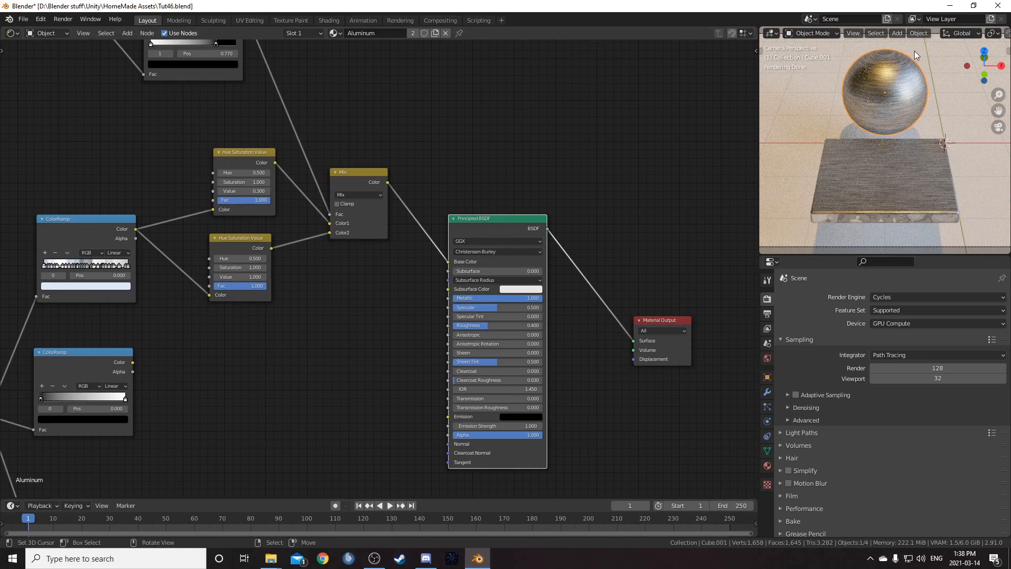
pyautogui.moveTo(188, 300); pyautogui.dragTo(187, 210, button='middle')
pyautogui.scroll(-5, 194, 267)
pyautogui.moveTo(194, 266); pyautogui.dragTo(172, 205, button='middle')
pyautogui.moveTo(218, 138); pyautogui.dragTo(217, 198, button='middle')
pyautogui.moveTo(223, 126); pyautogui.dragTo(345, 247)
pyautogui.press('g')
pyautogui.click(360, 216)
pyautogui.moveTo(336, 276); pyautogui.dragTo(310, 200, button='middle')
pyautogui.scroll(5, 310, 201)
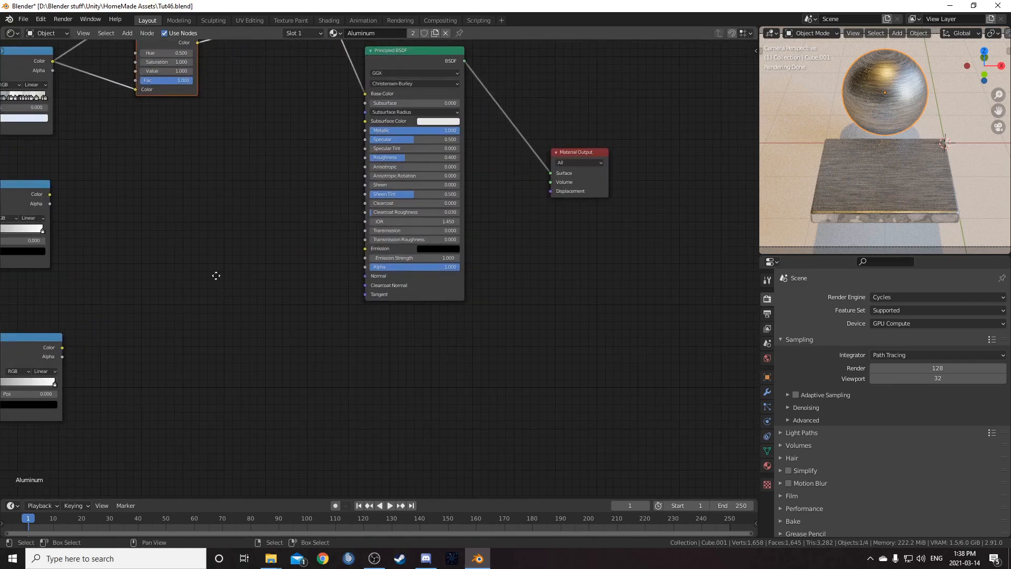
pyautogui.moveTo(199, 270); pyautogui.dragTo(312, 264, button='middle')
pyautogui.hotkey('shift', 'a')
pyautogui.click(305, 258)
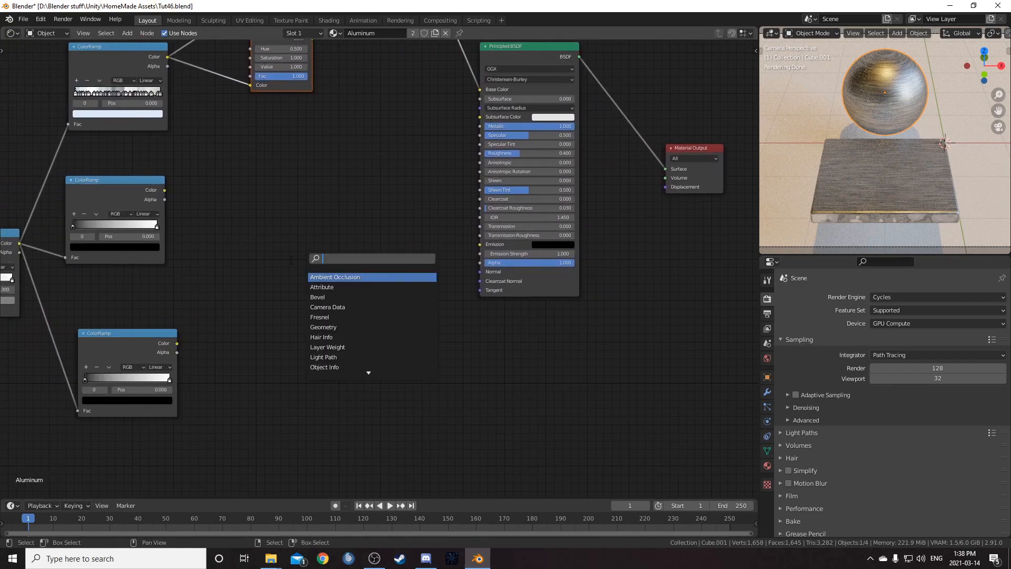
pyautogui.press('Escape')
# - Move the middle ColorRamp's white stop to position 0.94 and its black stop to the right end
pyautogui.moveTo(246, 280); pyautogui.dragTo(316, 282, button='middle')
pyautogui.scroll(2, 214, 305)
pyautogui.moveTo(201, 136); pyautogui.dragTo(237, 159)
pyautogui.scroll(3, 241, 228)
pyautogui.moveTo(250, 237); pyautogui.dragTo(251, 292, button='middle')
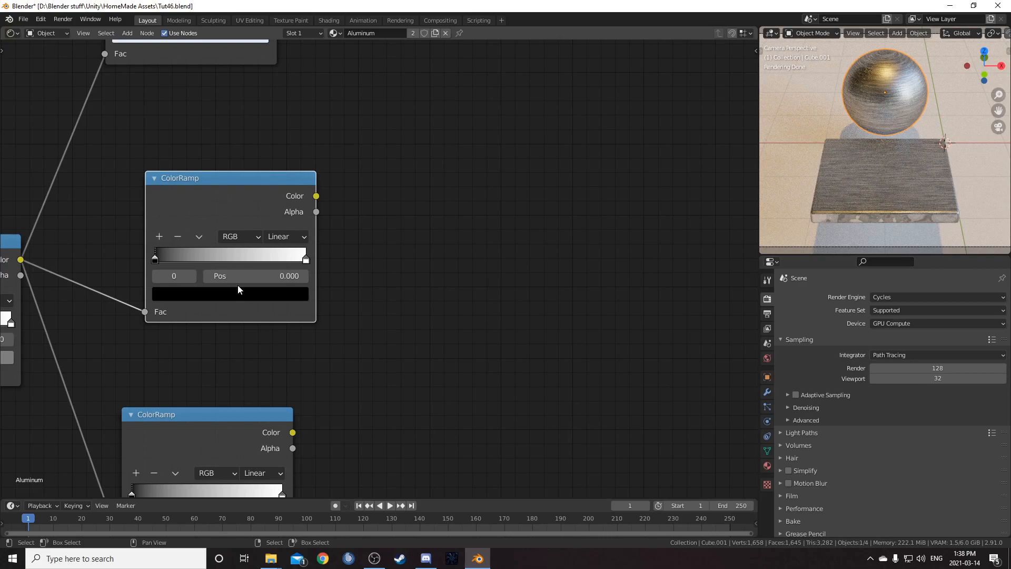
pyautogui.moveTo(306, 257); pyautogui.dragTo(305, 258)
pyautogui.click(284, 272)
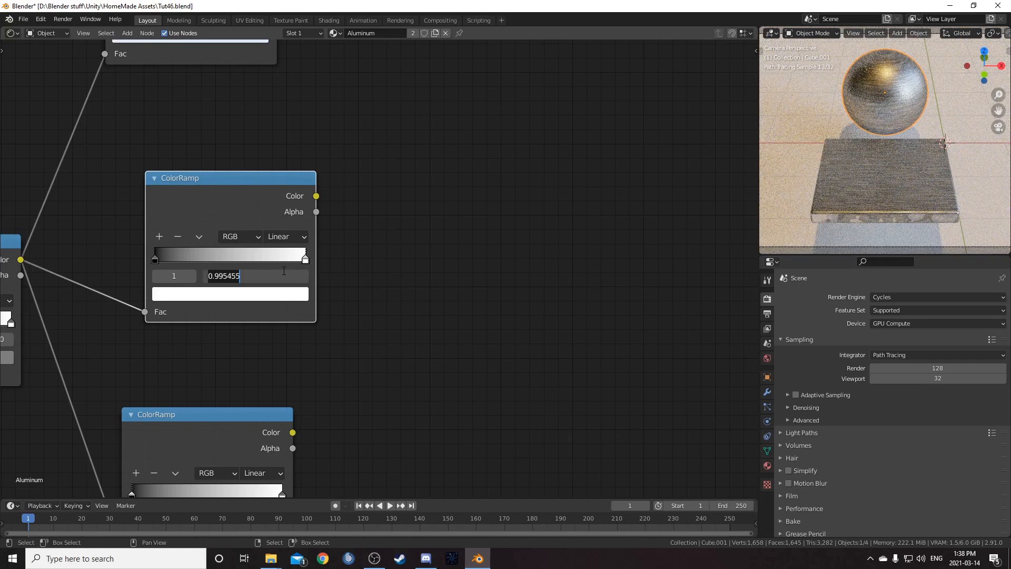
pyautogui.write('.94')
pyautogui.press('Return')
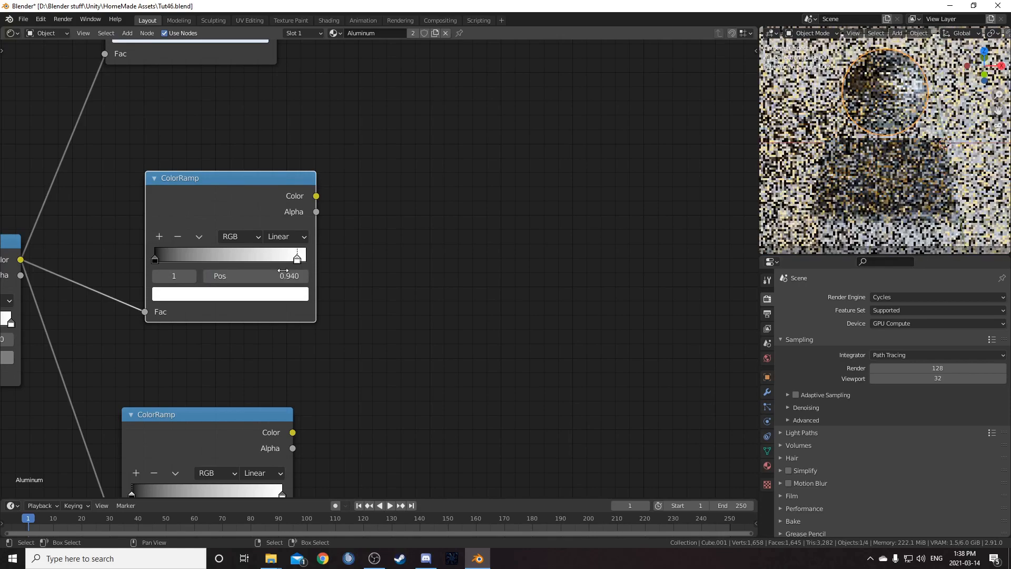
pyautogui.moveTo(155, 259); pyautogui.dragTo(356, 254)
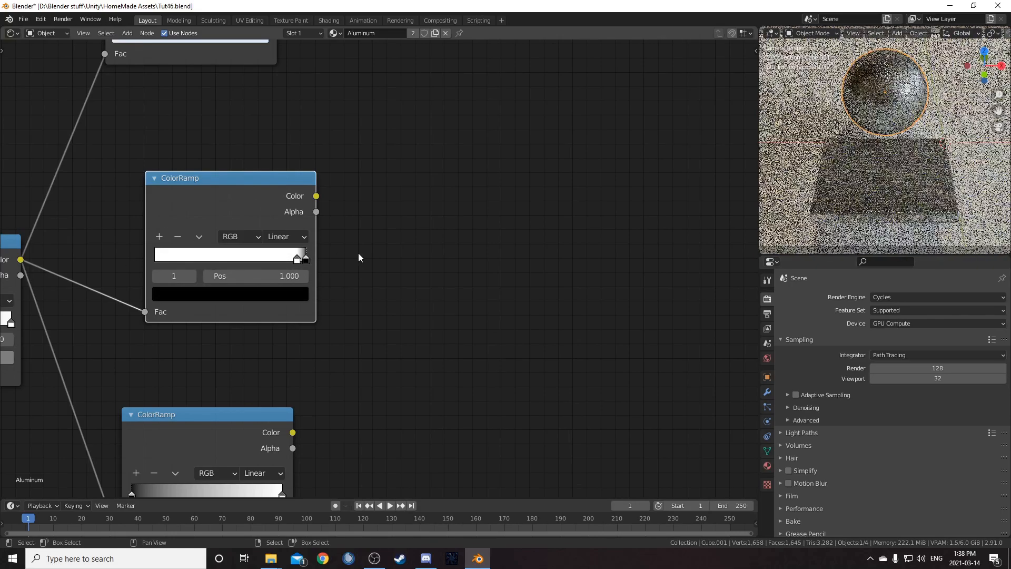
# - Connect the middle ColorRamp's Color output to the Principled BSDF's Metallic input
pyautogui.scroll(-6, 405, 218)
pyautogui.moveTo(404, 215); pyautogui.dragTo(234, 260, button='middle')
pyautogui.moveTo(174, 260); pyautogui.dragTo(488, 173)
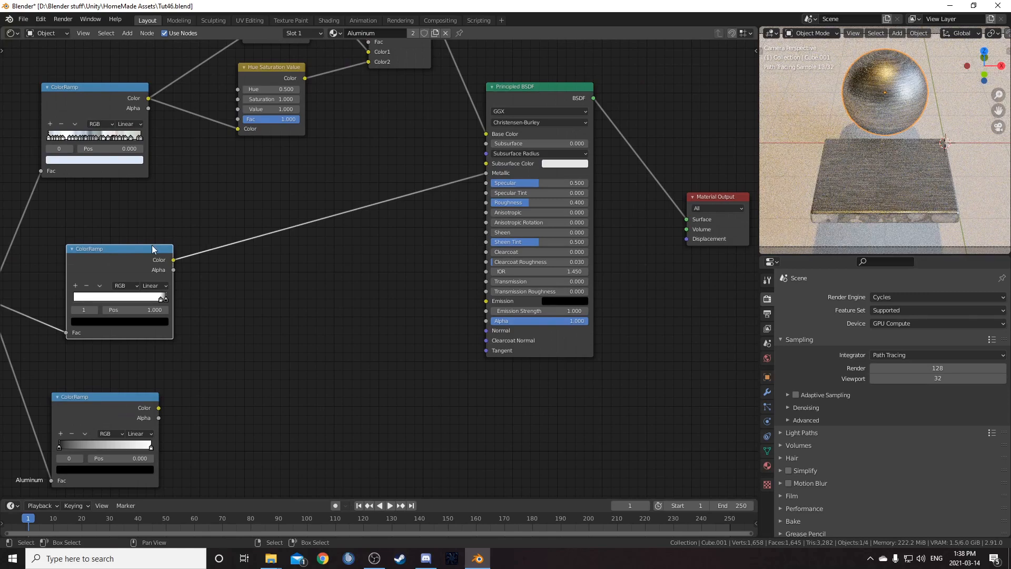
pyautogui.keyDown('ctrl'); pyautogui.keyDown('shift'); pyautogui.click(141, 253); pyautogui.keyUp('shift'); pyautogui.keyUp('ctrl')
pyautogui.moveTo(208, 265); pyautogui.dragTo(215, 141, button='middle')
pyautogui.scroll(5, 215, 142)
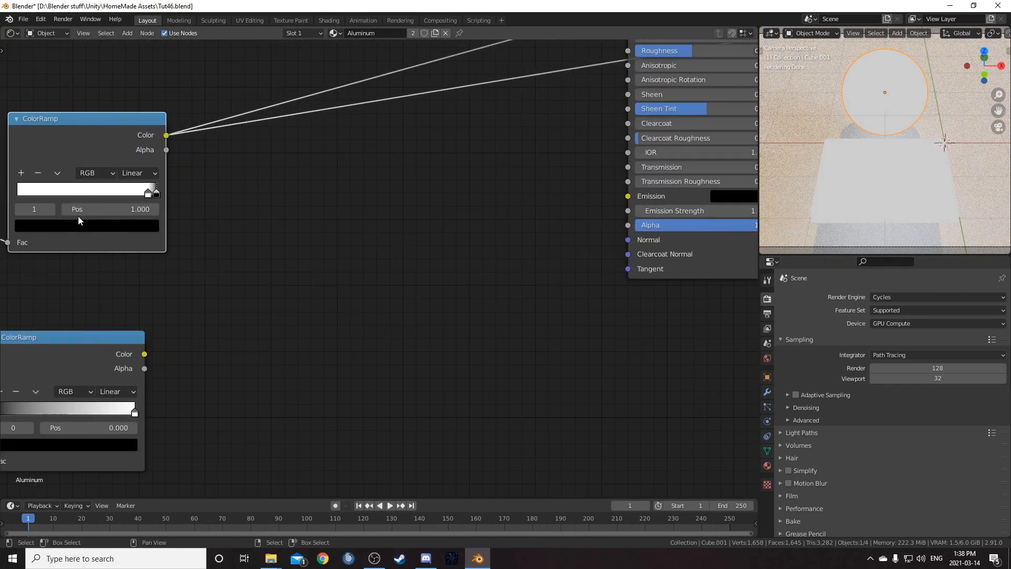
# - Rearrange the ColorRamp nodes and their links beside the Principled BSDF
pyautogui.moveTo(130, 141); pyautogui.dragTo(148, 104)
pyautogui.scroll(-4, 145, 237)
pyautogui.moveTo(145, 237); pyautogui.dragTo(266, 246, button='middle')
pyautogui.moveTo(481, 242)
pyautogui.mouseDown(button='middle')
pyautogui.moveTo(167, 315)
pyautogui.moveTo(120, 313)
pyautogui.moveTo(661, 225)
pyautogui.mouseUp(button='middle')
pyautogui.keyDown('ctrl'); pyautogui.keyDown('shift'); pyautogui.click(290, 151); pyautogui.keyUp('shift'); pyautogui.keyUp('ctrl')
pyautogui.moveTo(220, 431); pyautogui.dragTo(361, 346, button='middle')
pyautogui.moveTo(157, 341); pyautogui.dragTo(179, 325)
pyautogui.scroll(1, 182, 366)
pyautogui.moveTo(182, 366); pyautogui.dragTo(202, 273, button='middle')
pyautogui.moveTo(184, 237); pyautogui.dragTo(199, 215)
pyautogui.moveTo(253, 261); pyautogui.dragTo(235, 292, button='middle')
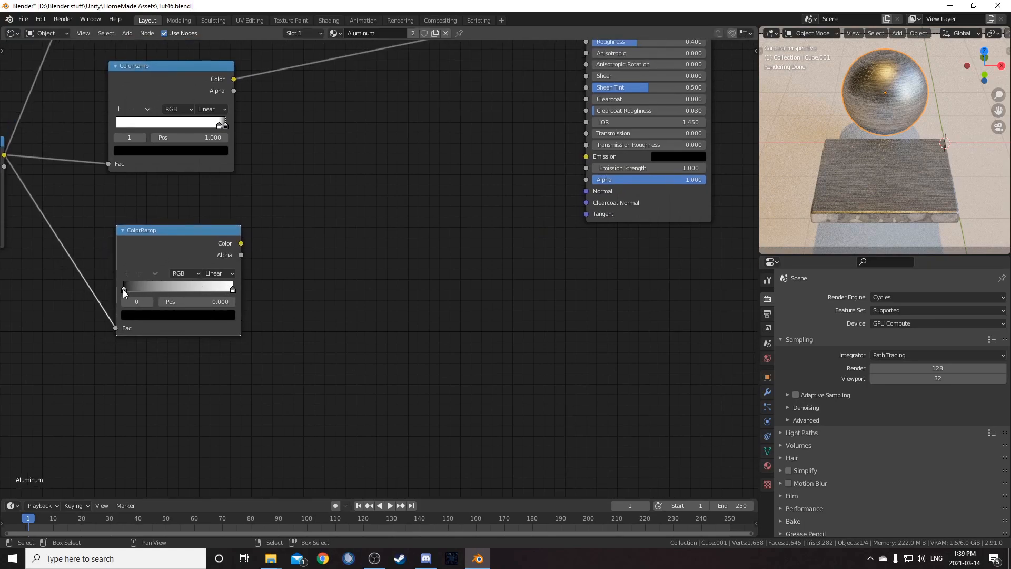
# - Set the bottom ColorRamp's black stop position to 0.62
pyautogui.click(190, 302)
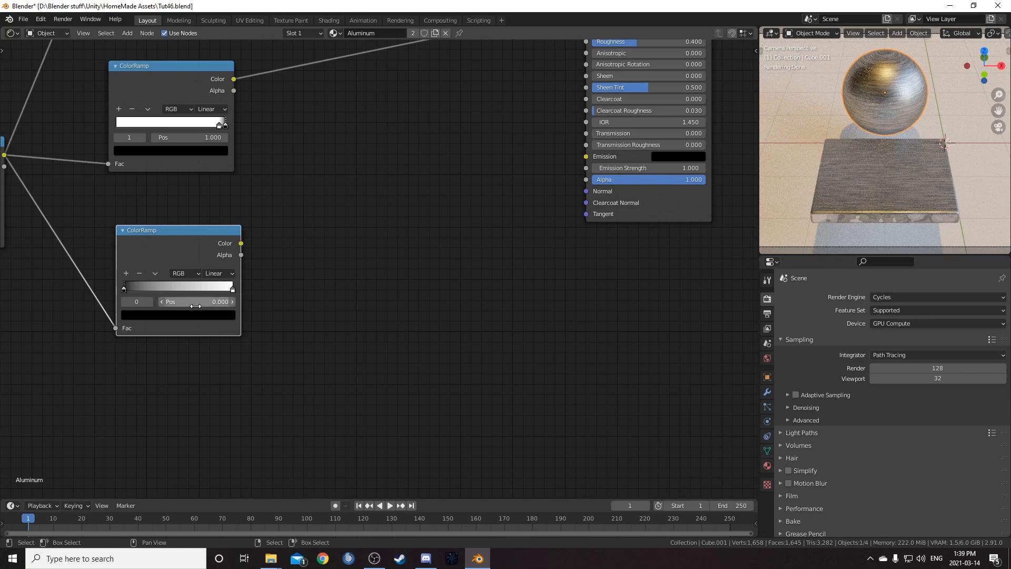
pyautogui.write('0.0')
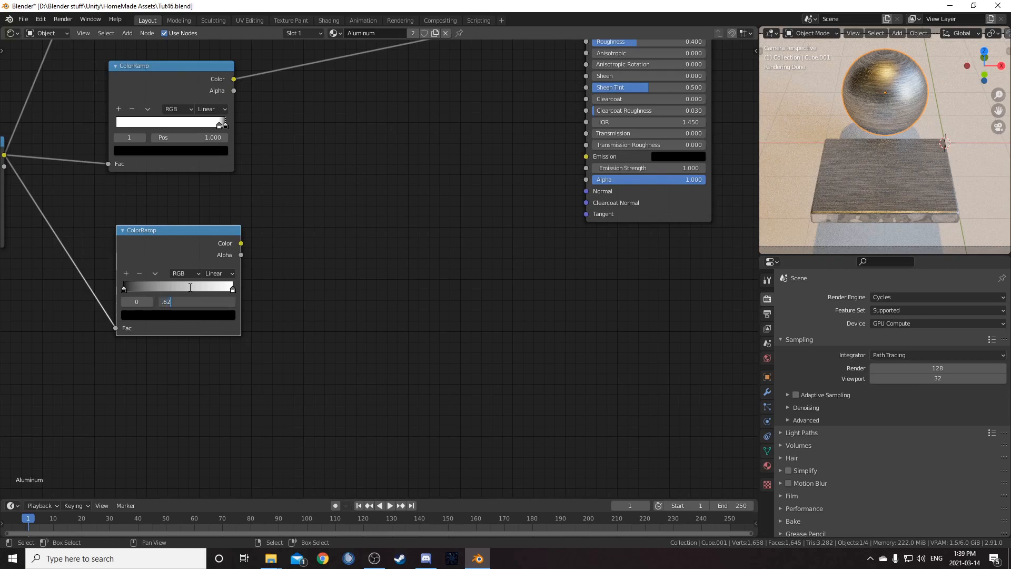
pyautogui.press('Return')
pyautogui.scroll(1, 185, 333)
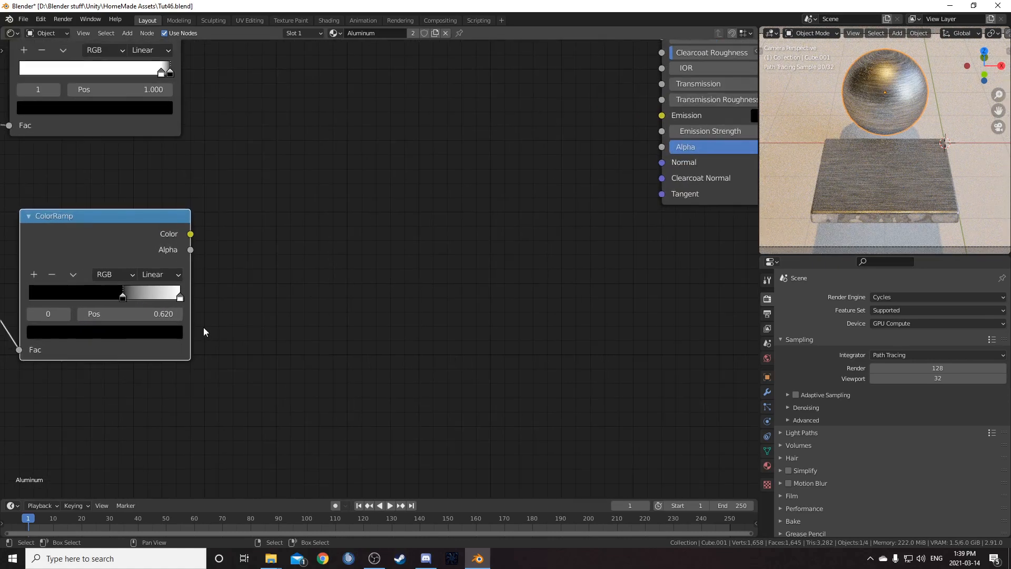
# - Set the bottom ColorRamp's black stop color to a grey with value 0.55
pyautogui.click(112, 333)
pyautogui.click(109, 296)
pyautogui.write('.55')
pyautogui.press('Return')
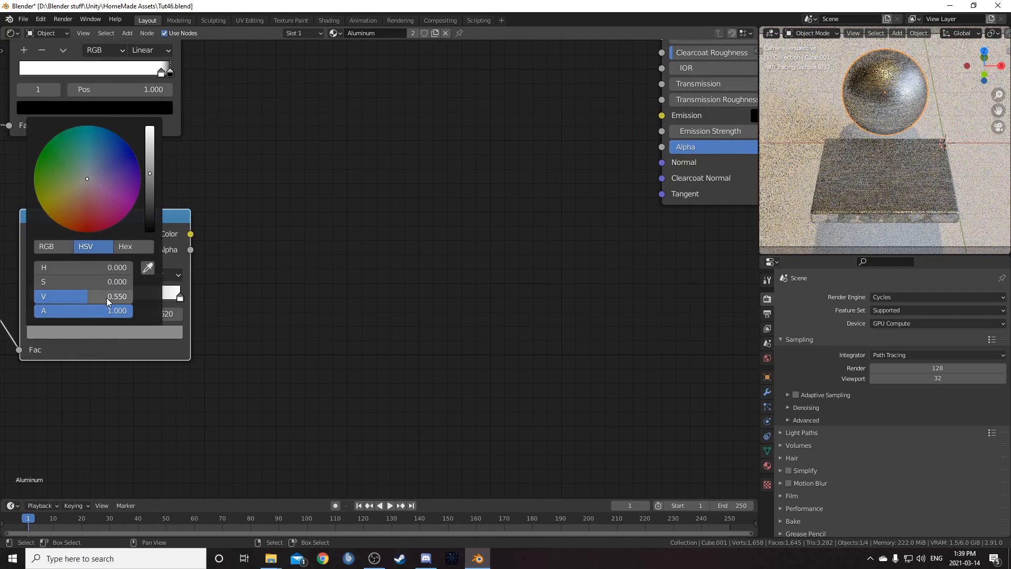
# - Re-enter 0.55 as the value of the bottom ColorRamp's black stop color
pyautogui.click(91, 331)
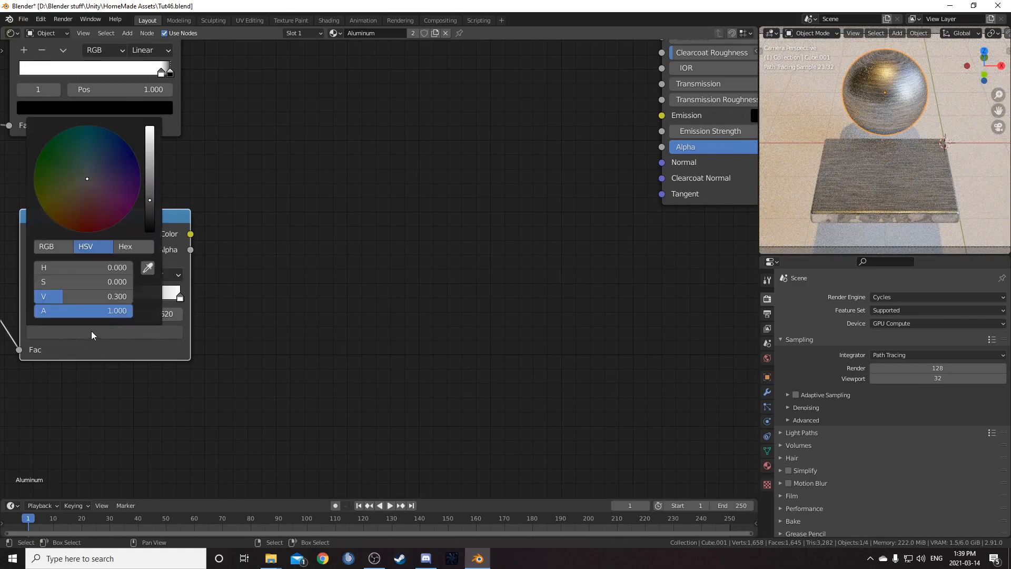
pyautogui.click(97, 296)
pyautogui.write('.55')
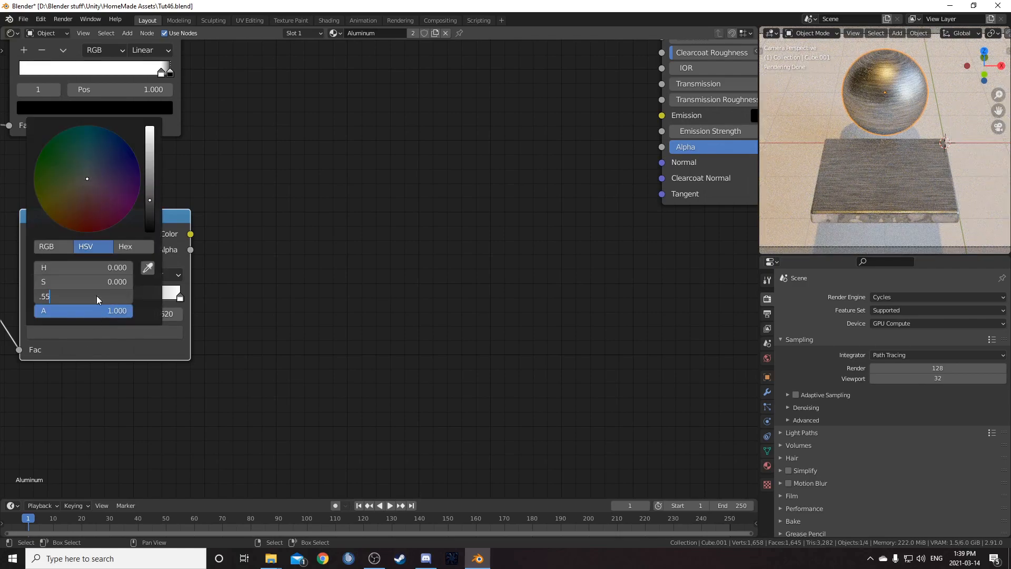
pyautogui.press('Return')
# - Connect the bottom ColorRamp's Color output to the Principled BSDF's Roughness input
pyautogui.scroll(-3, 338, 348)
pyautogui.moveTo(339, 348); pyautogui.dragTo(251, 405, button='middle')
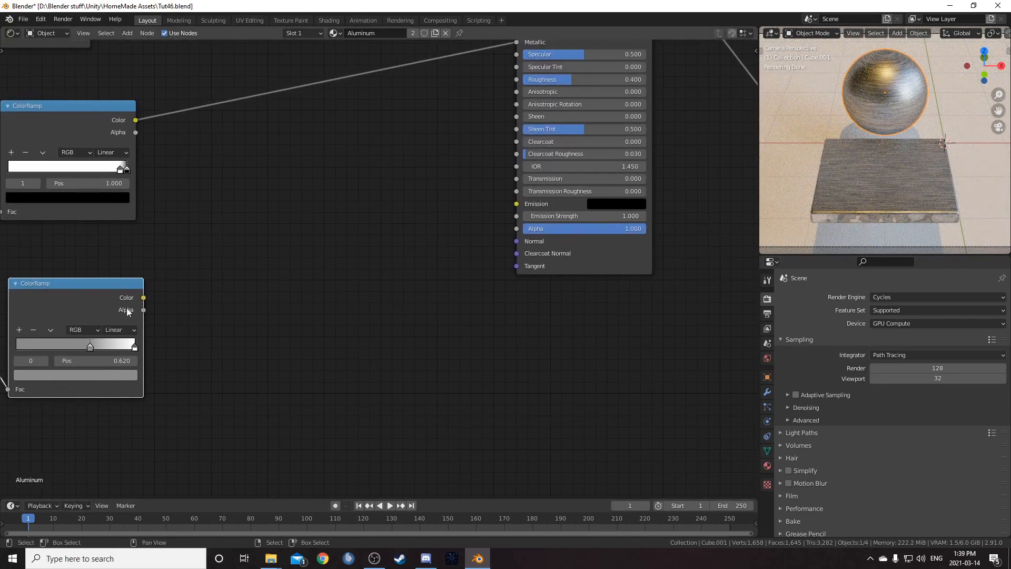
pyautogui.moveTo(143, 299); pyautogui.dragTo(517, 79)
# - Inspect the bottom ColorRamp's roughness connection and its black stop color
pyautogui.scroll(-2, 403, 290)
pyautogui.moveTo(404, 287); pyautogui.dragTo(344, 324, button='middle')
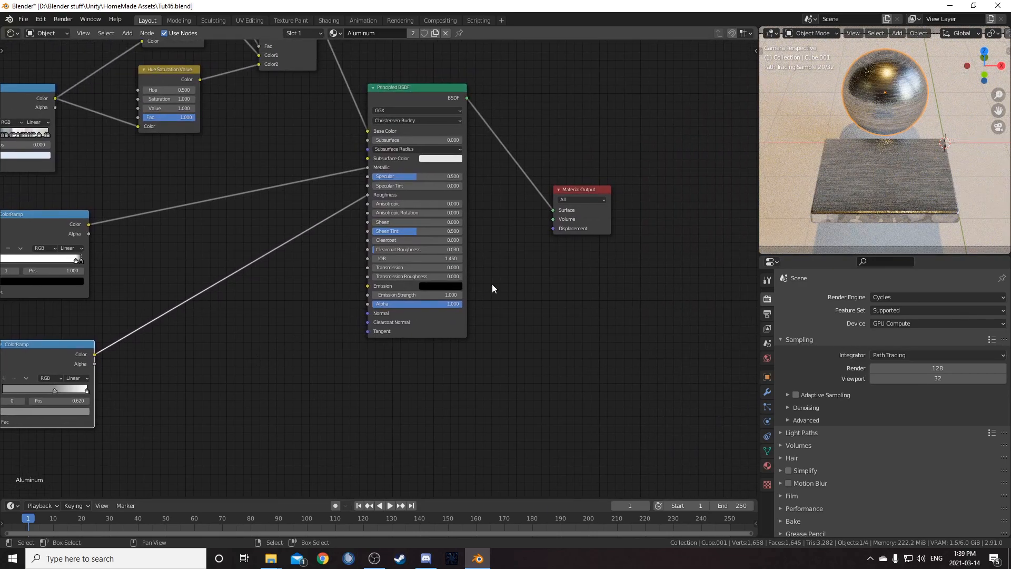
pyautogui.scroll(4, 486, 290)
pyautogui.scroll(1, 903, 117)
pyautogui.moveTo(264, 296); pyautogui.dragTo(381, 233, button='middle')
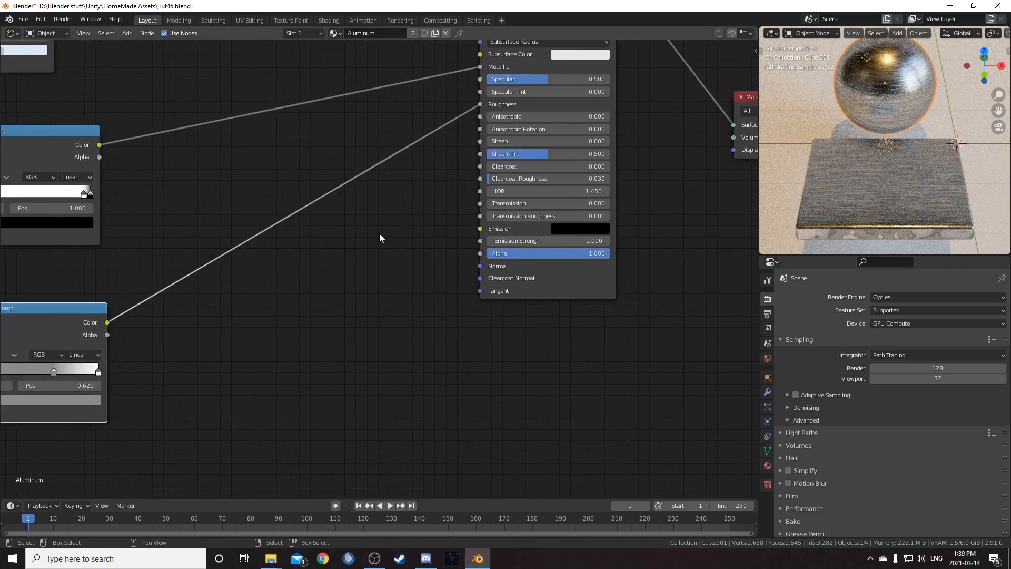
pyautogui.scroll(-2, 381, 235)
pyautogui.scroll(2, 295, 284)
pyautogui.moveTo(101, 369); pyautogui.dragTo(241, 314, button='middle')
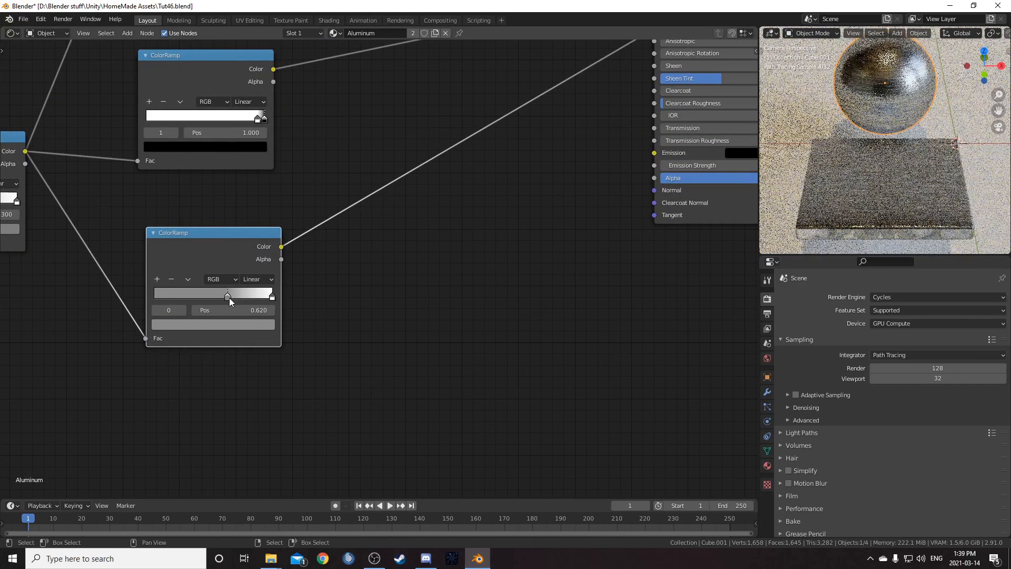
pyautogui.click(229, 324)
pyautogui.scroll(1, 198, 216)
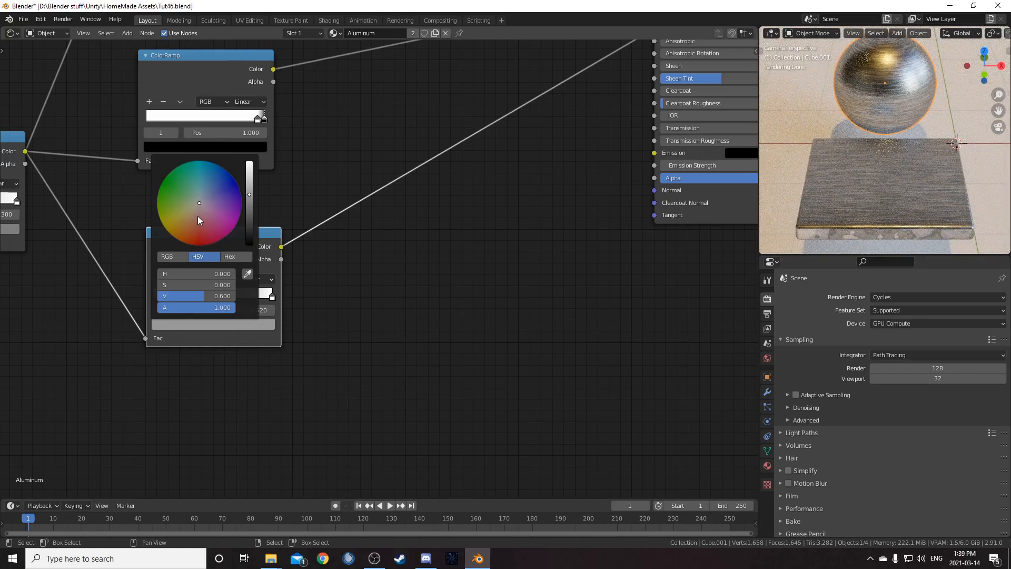
pyautogui.scroll(1, 198, 216)
pyautogui.scroll(-3, 413, 277)
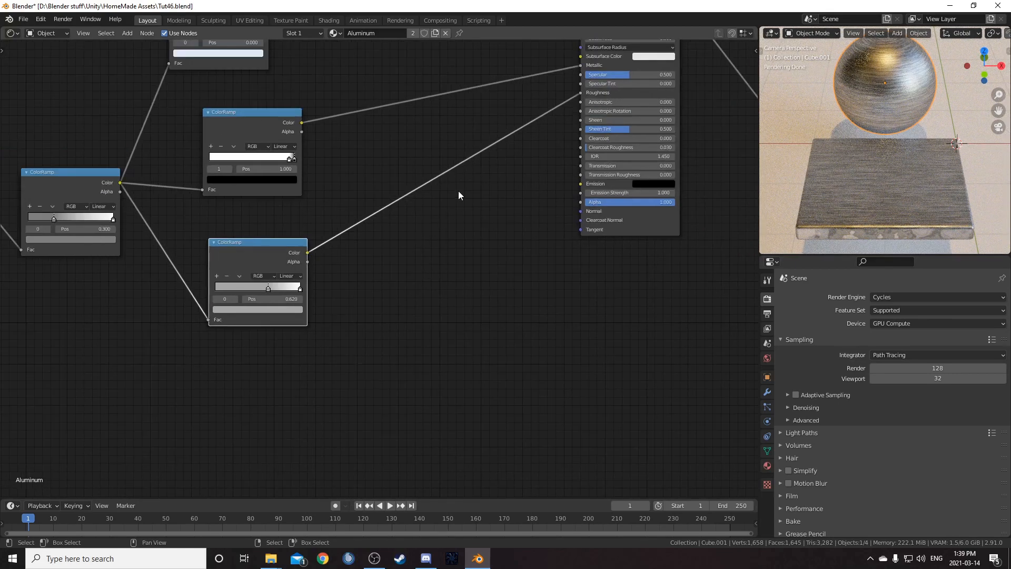
# - Save the blend file
pyautogui.moveTo(249, 213); pyautogui.dragTo(259, 185)
pyautogui.scroll(3, 327, 280)
pyautogui.moveTo(392, 393); pyautogui.dragTo(378, 227, button='middle')
pyautogui.moveTo(213, 235); pyautogui.dragTo(219, 215)
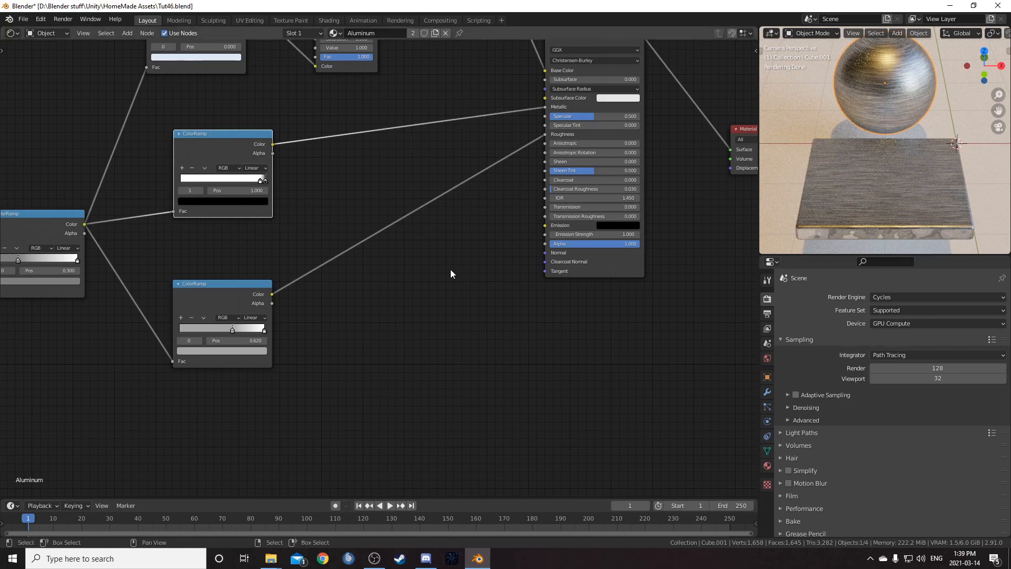
pyautogui.scroll(-3, 631, 229)
pyautogui.moveTo(631, 229); pyautogui.dragTo(598, 206, button='middle')
pyautogui.hotkey('ctrl', 's')
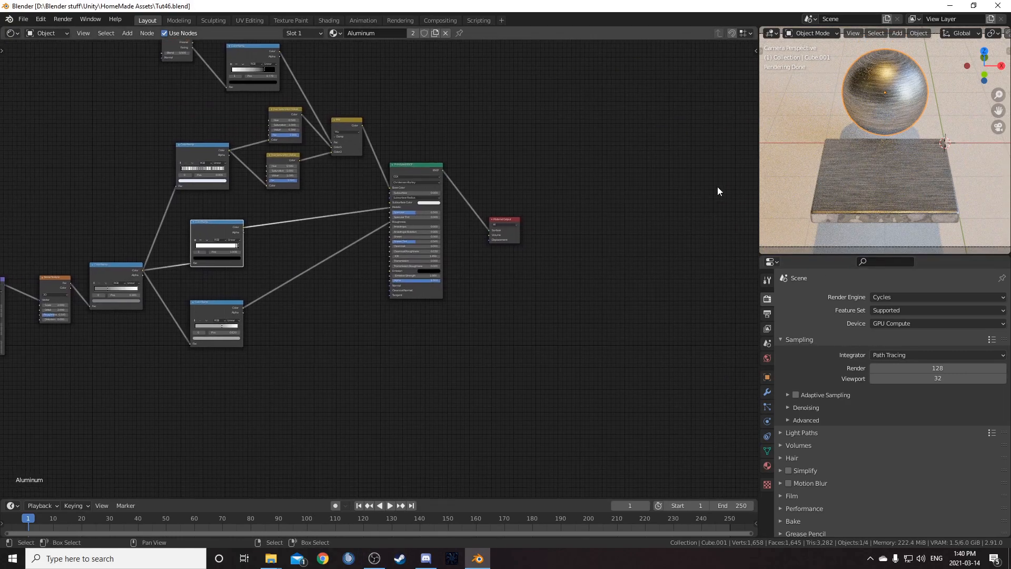
# - Duplicate the slab with its sphere and place the copy to the right of the original
pyautogui.scroll(-4, 893, 156)
pyautogui.keyDown('shift'); pyautogui.moveTo(893, 156); pyautogui.dragTo(833, 141, button='middle'); pyautogui.keyUp('shift')
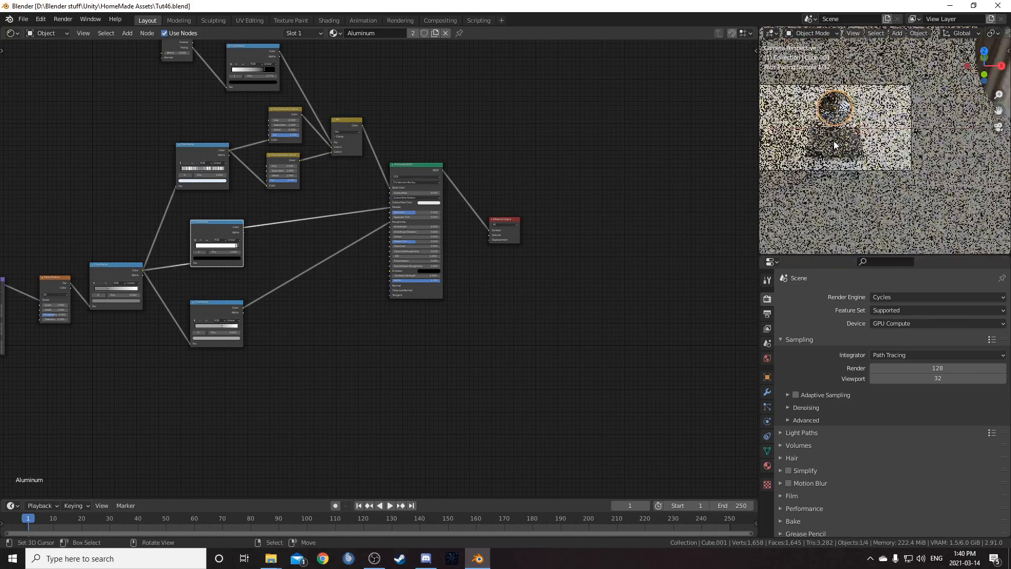
pyautogui.keyDown('shift'); pyautogui.click(833, 145); pyautogui.keyUp('shift')
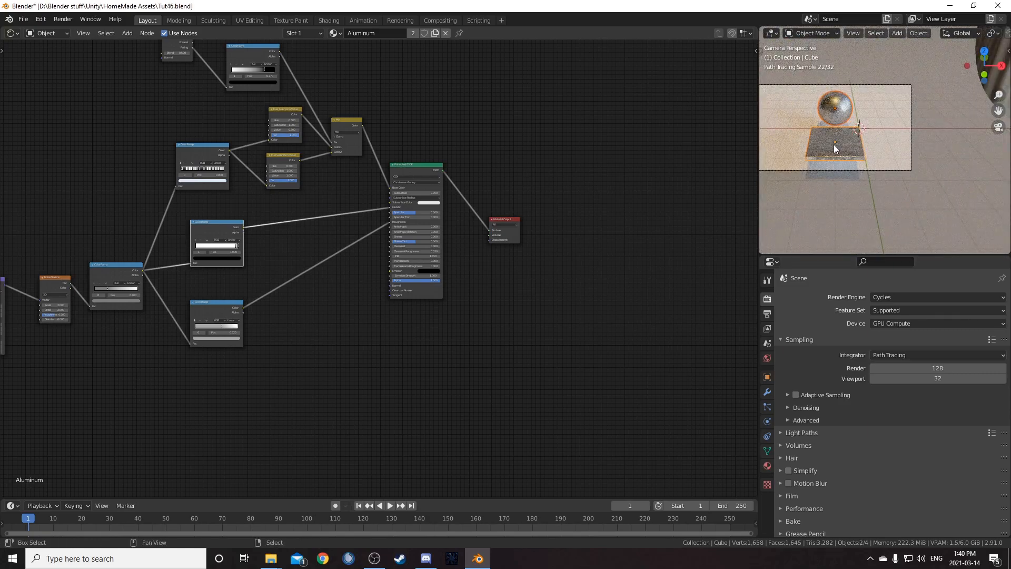
pyautogui.hotkey('shift', 'd')
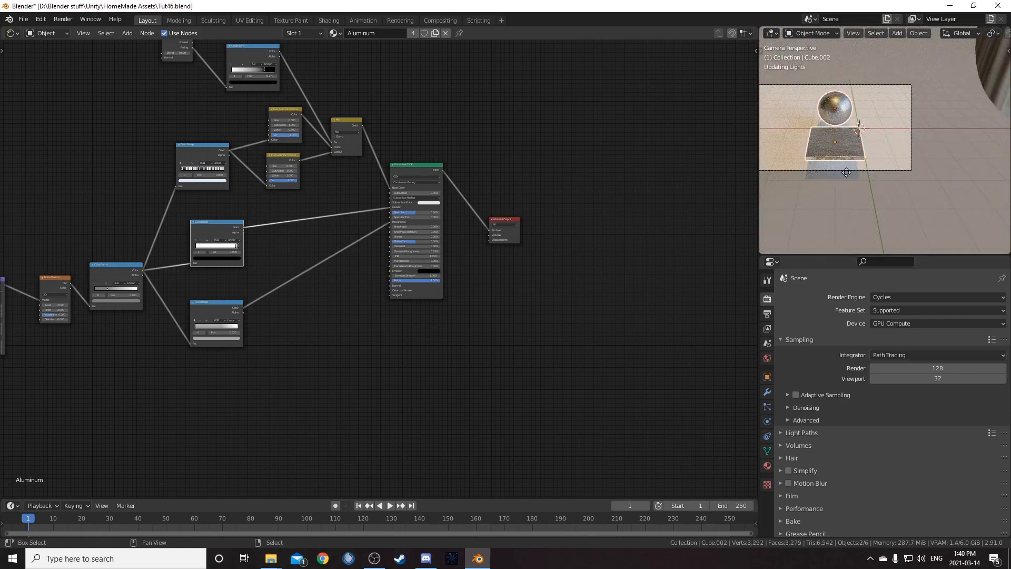
pyautogui.click(910, 169)
# - Move the camera along X and along its local Z axis to frame both sets of objects
pyautogui.click(887, 170)
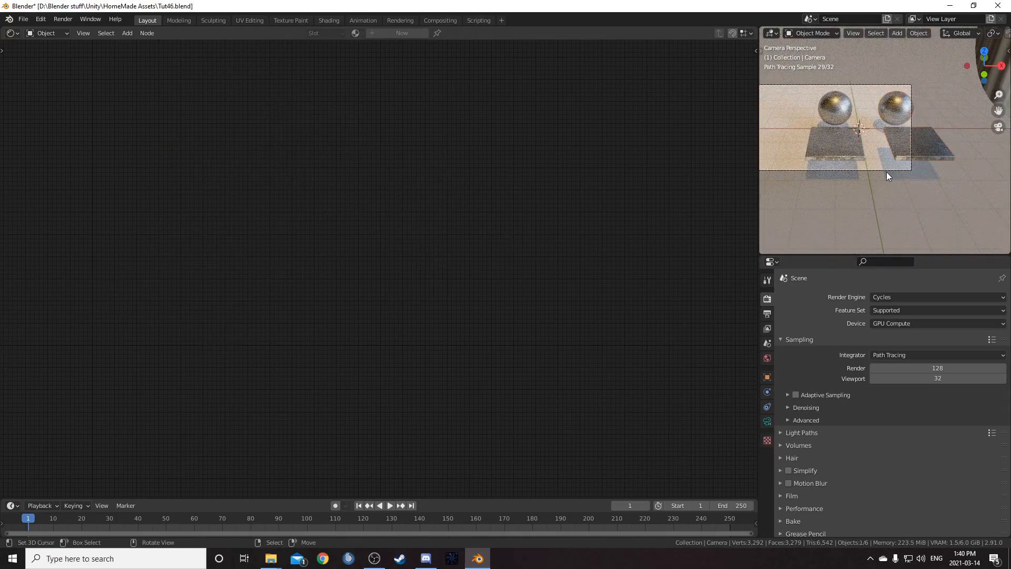
pyautogui.press('g')
pyautogui.press('x')
pyautogui.click(944, 171)
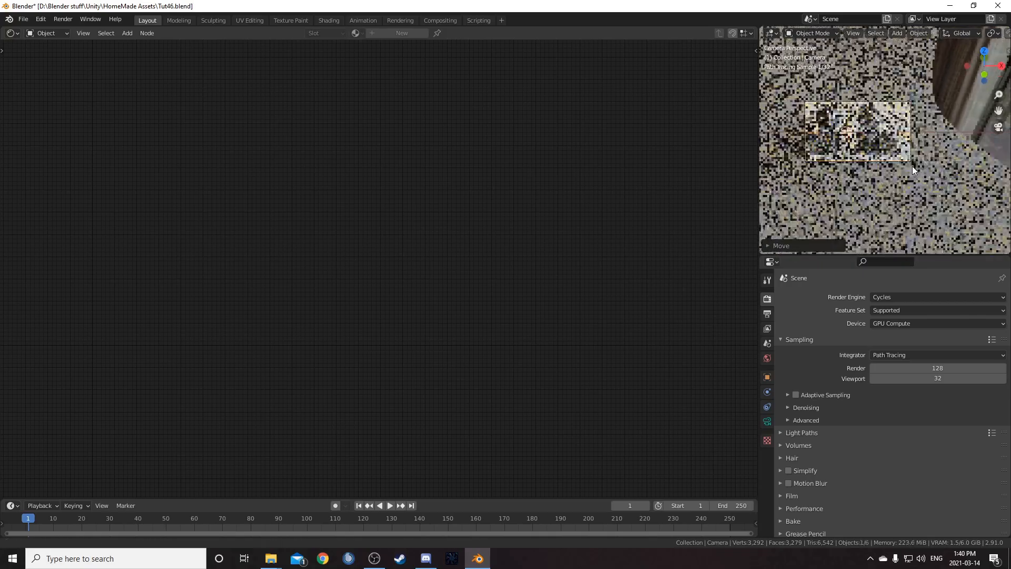
pyautogui.press('g')
pyautogui.press('x')
pyautogui.click(903, 185)
pyautogui.press('g')
pyautogui.press('z')
pyautogui.press('z')
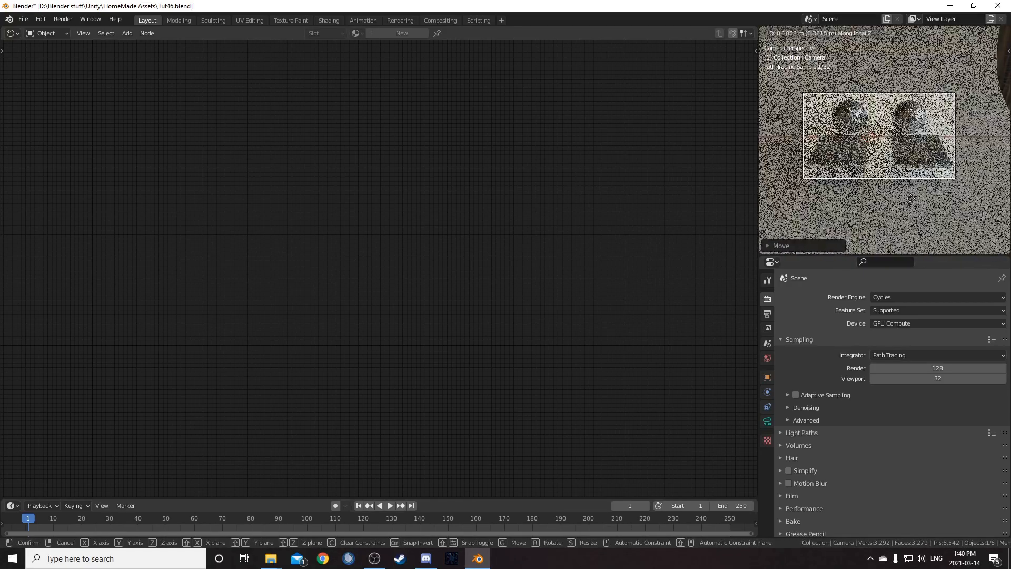
pyautogui.click(911, 198)
# - Give the copied sphere its own single-user material and rename it AluminumDisp1
pyautogui.click(924, 159)
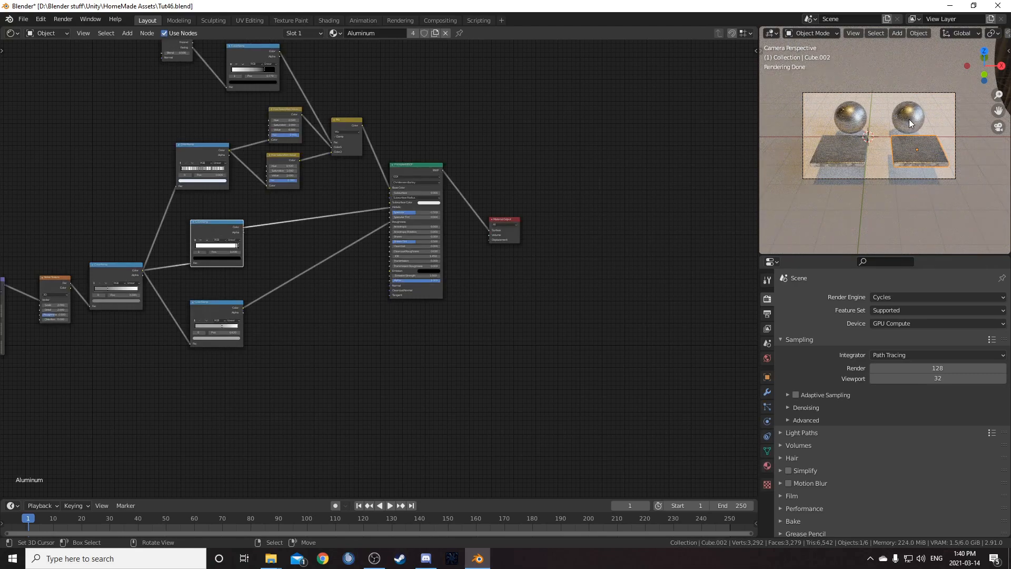
pyautogui.click(435, 33)
pyautogui.click(400, 33)
pyautogui.doubleClick(385, 34)
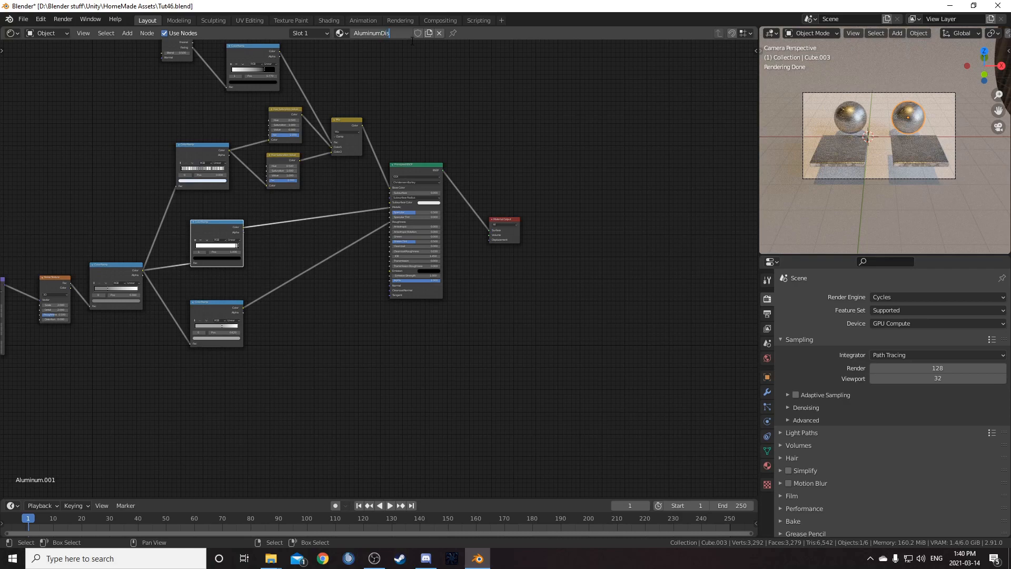
pyautogui.write('Disp1')
pyautogui.press('Return')
# - Give the copied slab its own single-user material and rename it AluminumDisp2
pyautogui.click(907, 156)
pyautogui.click(433, 34)
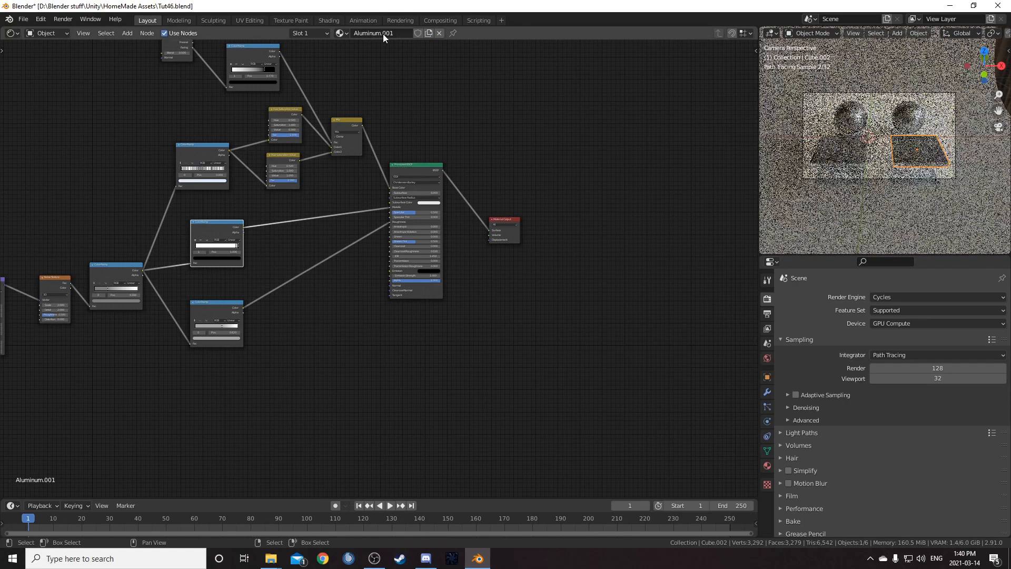
pyautogui.doubleClick(405, 33)
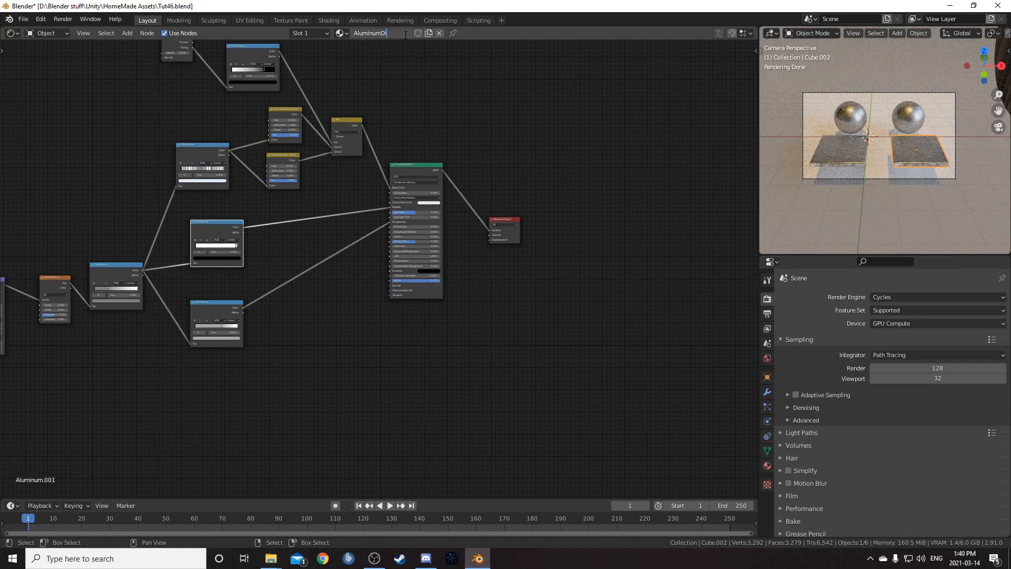
pyautogui.press('Return')
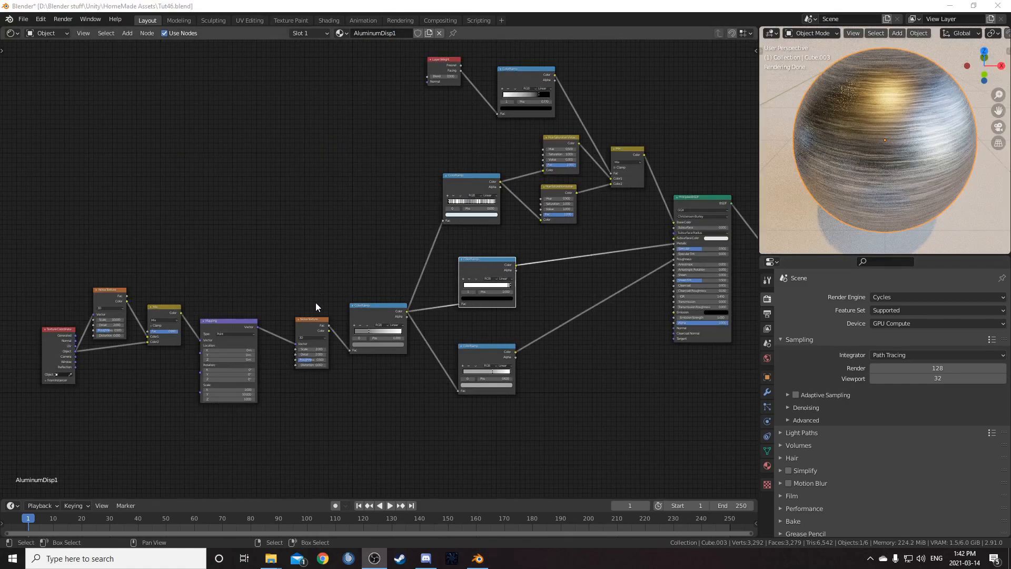
# - Delete the texture coordinate, mapping, noise and metallic ColorRamp nodes from the AluminumDisp1 material
pyautogui.moveTo(315, 302); pyautogui.dragTo(330, 278, button='middle')
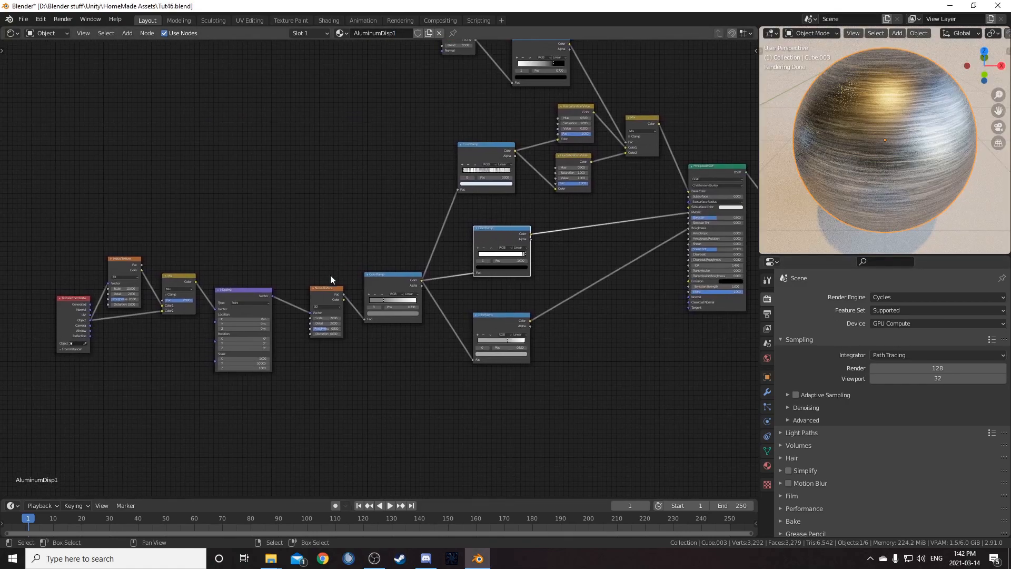
pyautogui.moveTo(361, 350); pyautogui.dragTo(318, 359, button='middle')
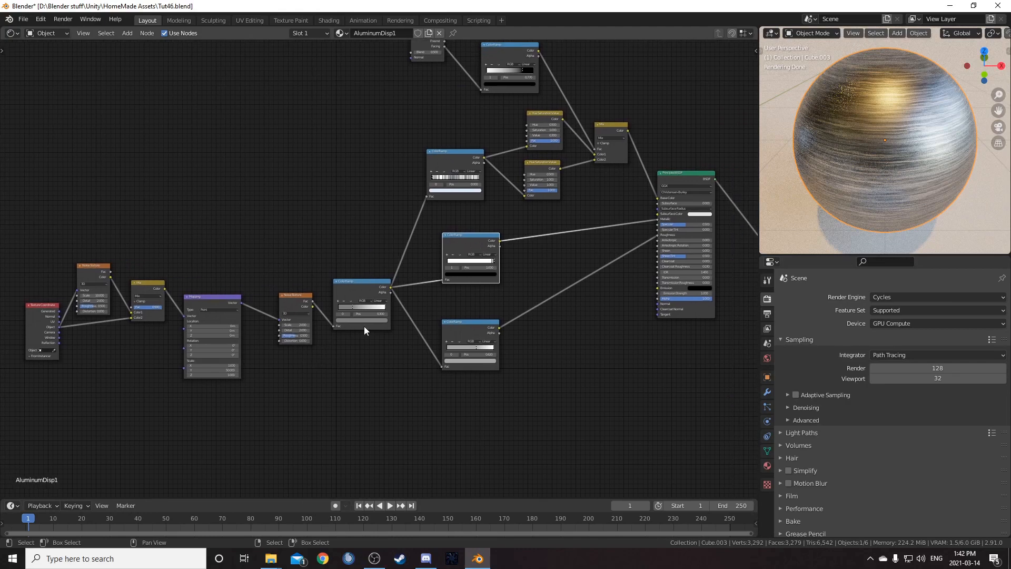
pyautogui.moveTo(369, 312); pyautogui.dragTo(373, 297, button='middle')
pyautogui.moveTo(23, 215); pyautogui.dragTo(372, 400)
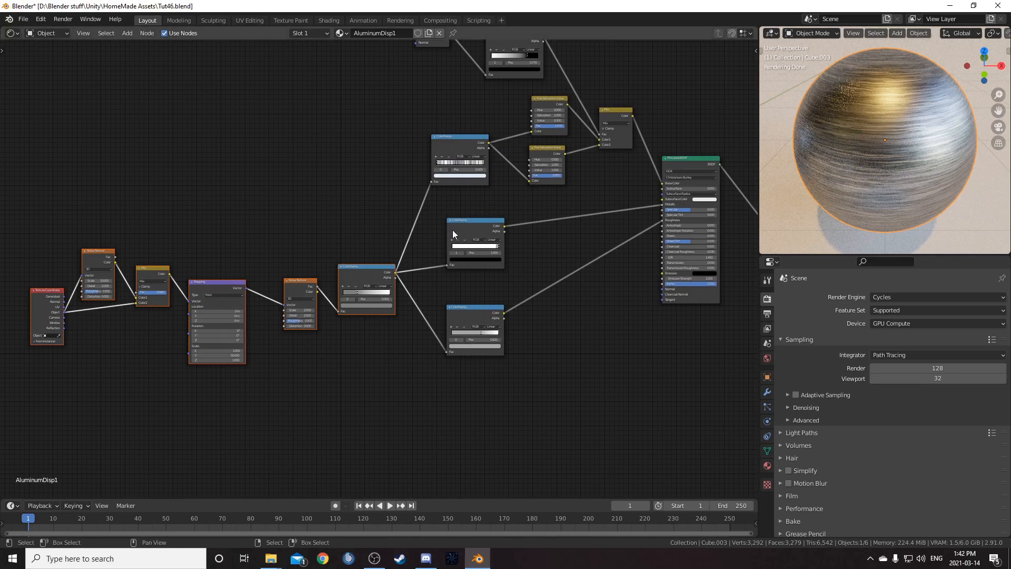
pyautogui.press('Delete')
pyautogui.press('Home')
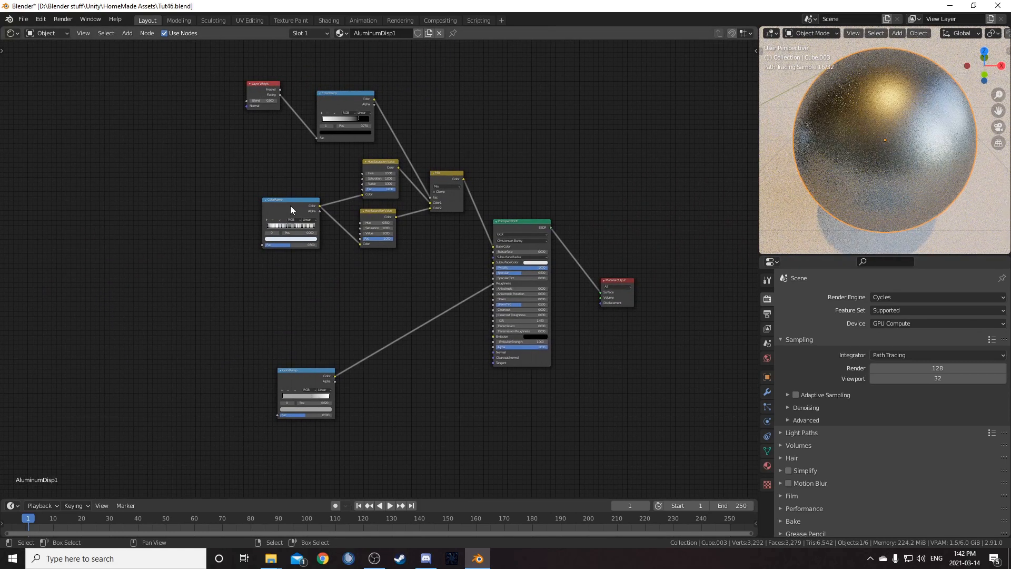
# - Delete the striped ColorRamp node that fed the Hue/Saturation nodes
pyautogui.scroll(3, 332, 250)
pyautogui.moveTo(335, 254); pyautogui.dragTo(326, 325, button='middle')
pyautogui.click(277, 262)
pyautogui.moveTo(277, 262); pyautogui.dragTo(182, 323)
pyautogui.press('Delete')
pyautogui.moveTo(296, 311); pyautogui.dragTo(323, 176, button='middle')
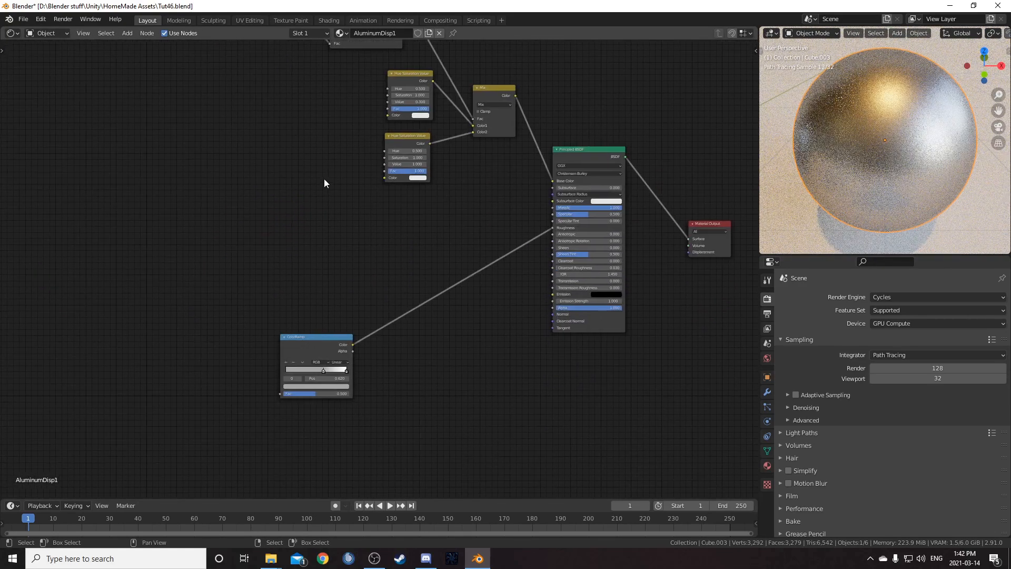
# - Rearrange the Layer Weight, ColorRamp and Hue/Saturation nodes into a tighter layout
pyautogui.moveTo(309, 341); pyautogui.dragTo(402, 235)
pyautogui.moveTo(371, 85); pyautogui.dragTo(353, 155, button='middle')
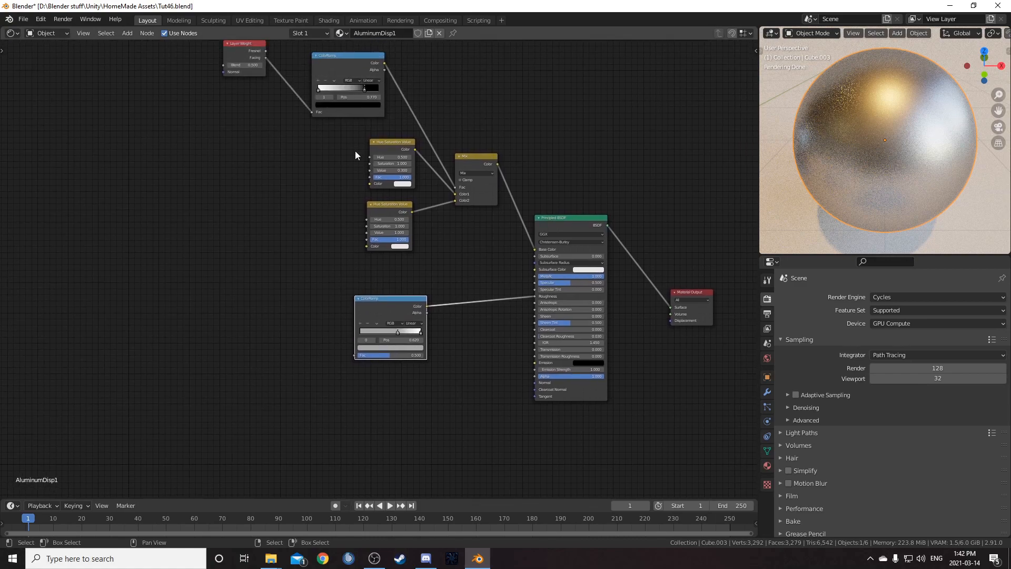
pyautogui.moveTo(204, 58); pyautogui.dragTo(405, 236)
pyautogui.press('g')
pyautogui.click(222, 122)
pyautogui.press('g')
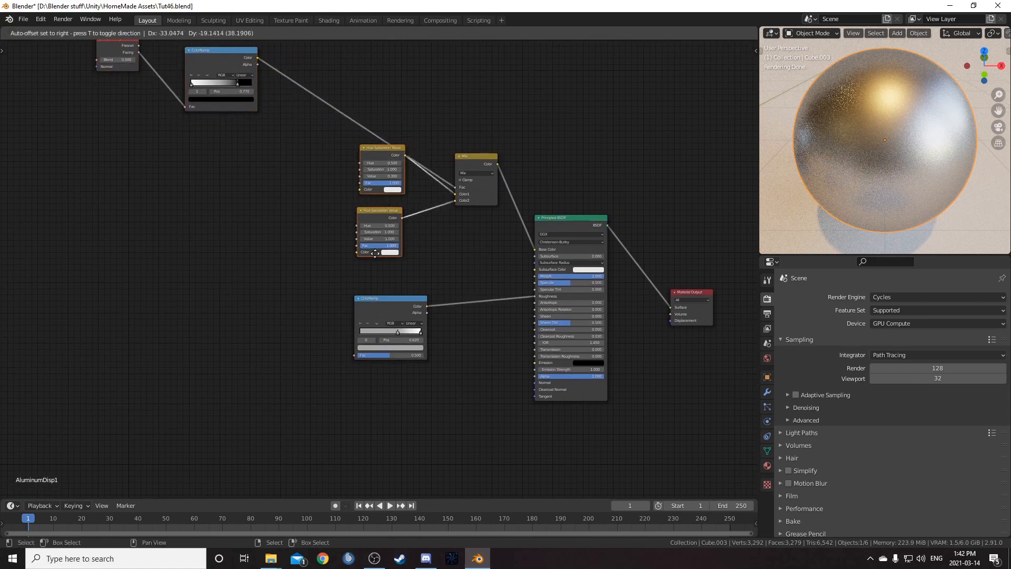
pyautogui.click(330, 268)
pyautogui.moveTo(115, 103); pyautogui.dragTo(98, 160, button='middle')
pyautogui.moveTo(340, 338); pyautogui.dragTo(320, 254, button='middle')
pyautogui.moveTo(320, 253); pyautogui.dragTo(359, 293)
pyautogui.press('g')
pyautogui.click(338, 304)
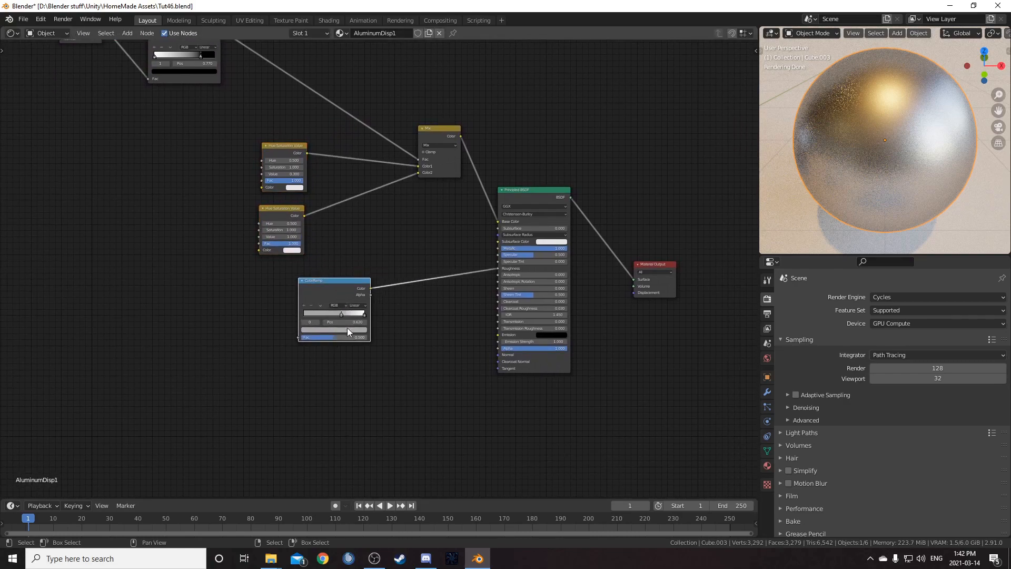
# - Reposition the two Hue/Saturation/Value nodes and the roughness ColorRamp beside the Mix node
pyautogui.moveTo(281, 319); pyautogui.dragTo(325, 301, button='middle')
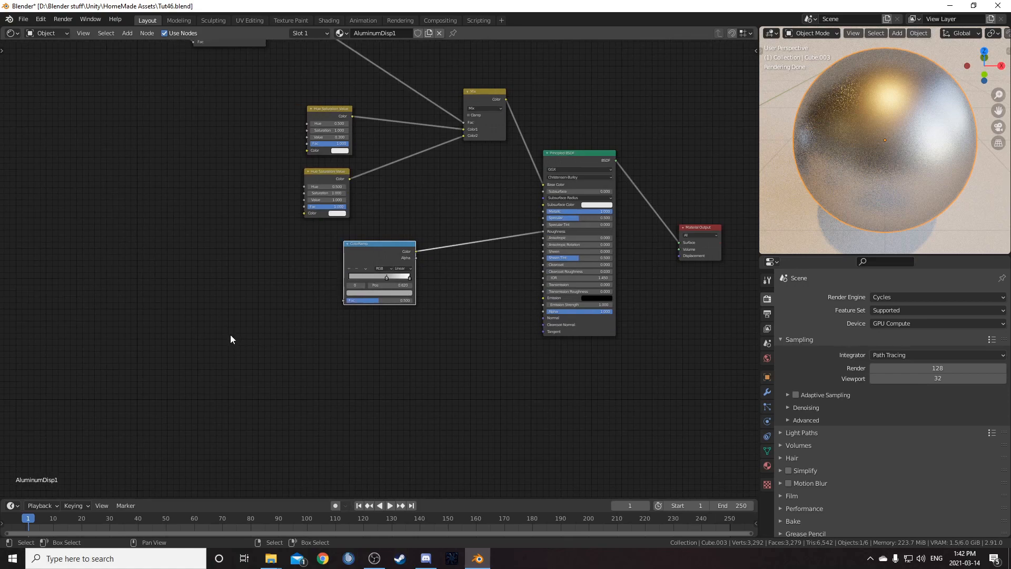
pyautogui.moveTo(259, 318); pyautogui.dragTo(310, 320, button='middle')
pyautogui.moveTo(304, 206); pyautogui.dragTo(363, 249, button='middle')
pyautogui.moveTo(297, 167); pyautogui.dragTo(263, 216, button='middle')
pyautogui.moveTo(321, 266); pyautogui.dragTo(401, 379)
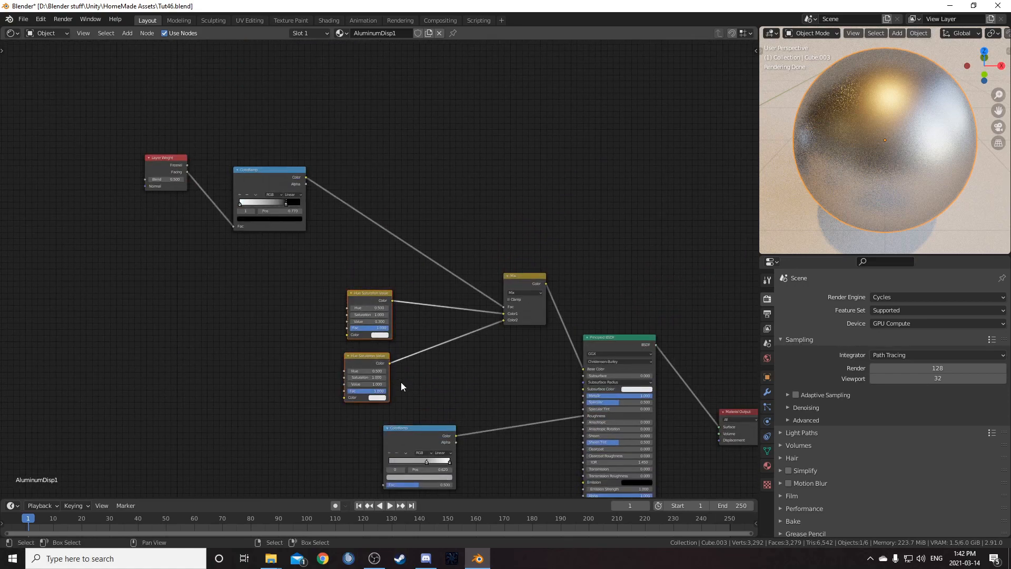
pyautogui.press('g')
pyautogui.click(397, 362)
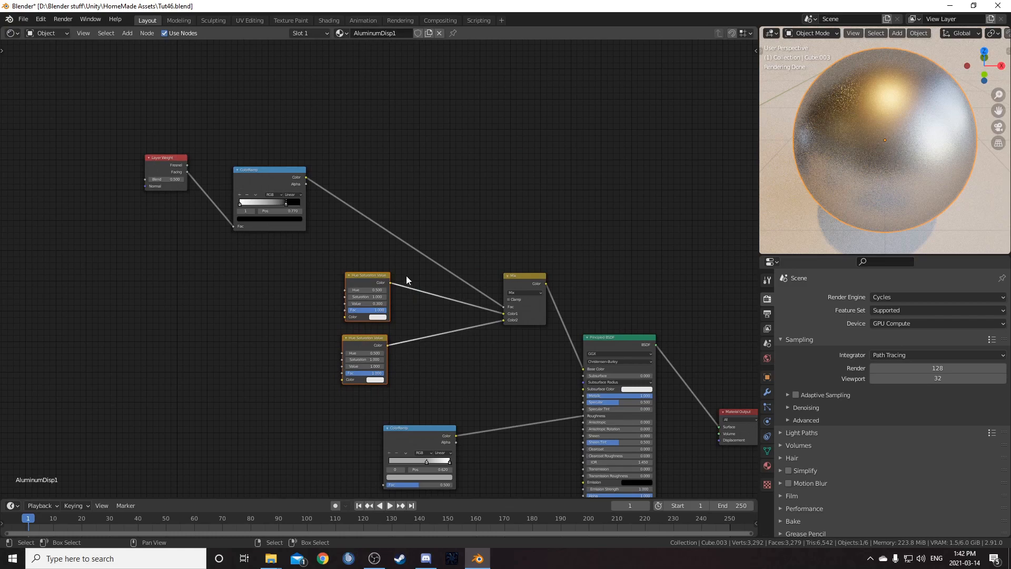
pyautogui.moveTo(408, 283); pyautogui.dragTo(387, 219, button='middle')
pyautogui.scroll(-5, 859, 169)
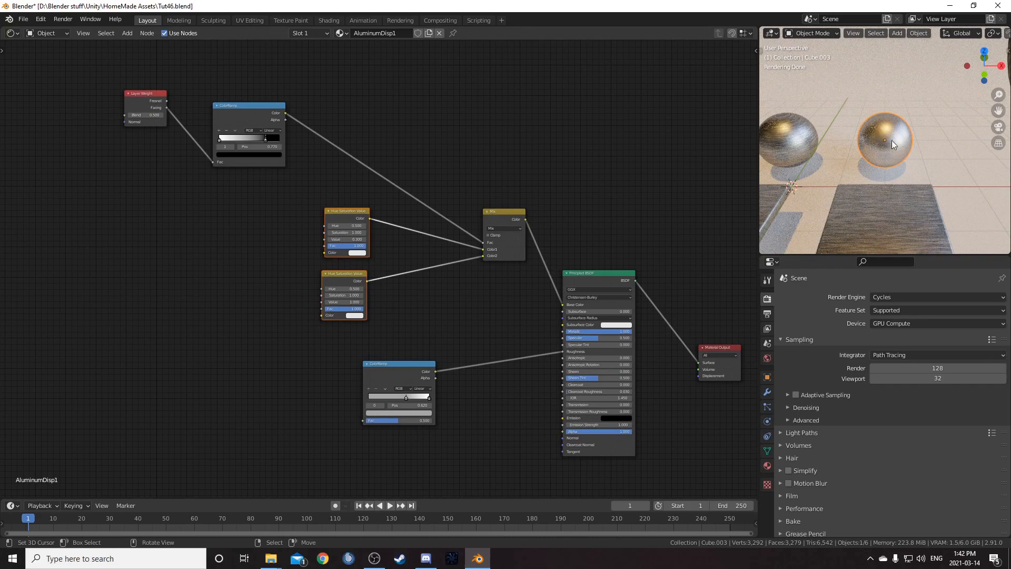
pyautogui.scroll(5, 871, 163)
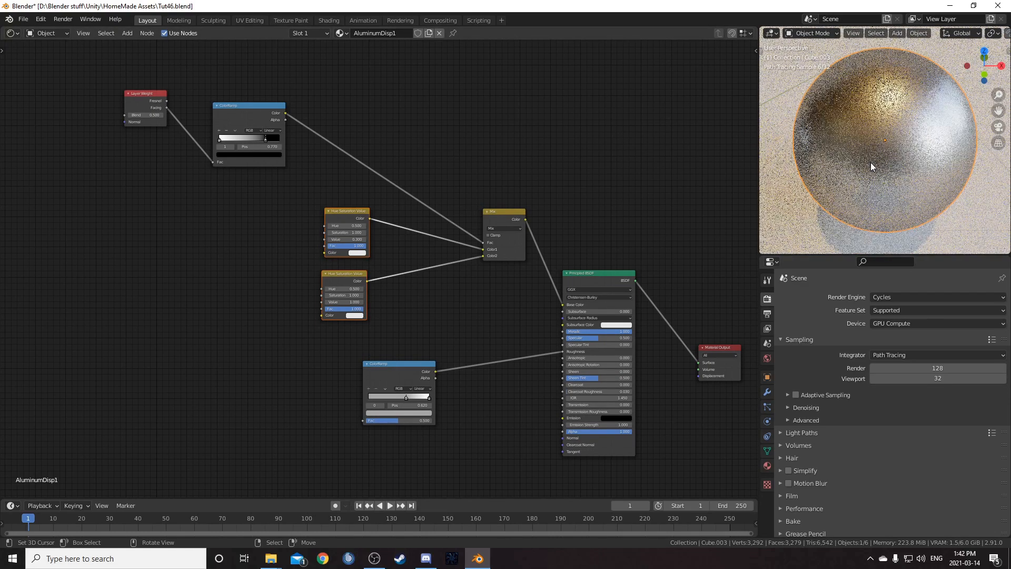
pyautogui.moveTo(365, 298); pyautogui.dragTo(375, 265, button='middle')
pyautogui.click(359, 242)
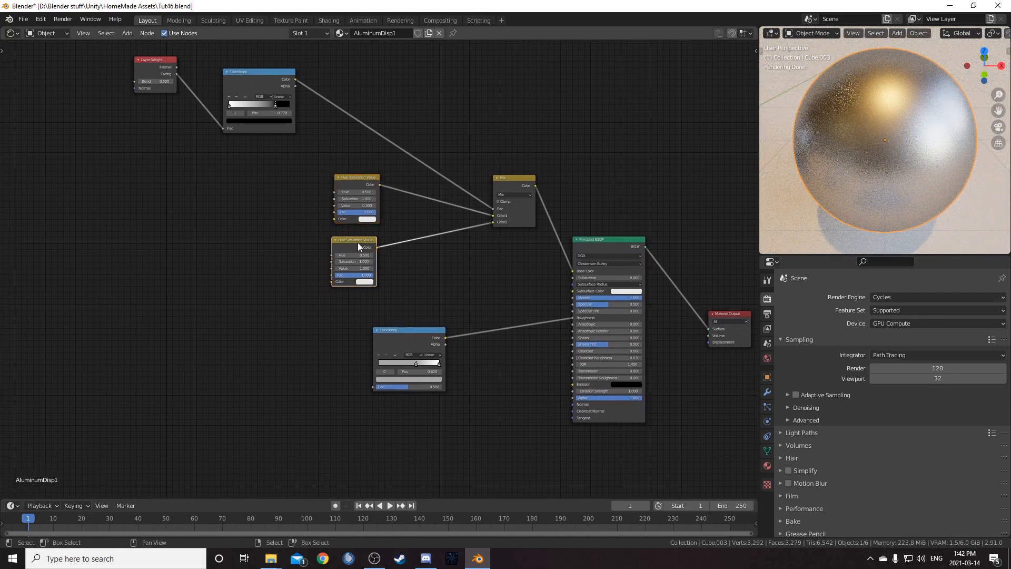
pyautogui.moveTo(358, 243); pyautogui.dragTo(395, 240)
pyautogui.moveTo(358, 171); pyautogui.dragTo(379, 173)
pyautogui.moveTo(374, 258); pyautogui.dragTo(504, 355, button='middle')
pyautogui.scroll(1, 358, 216)
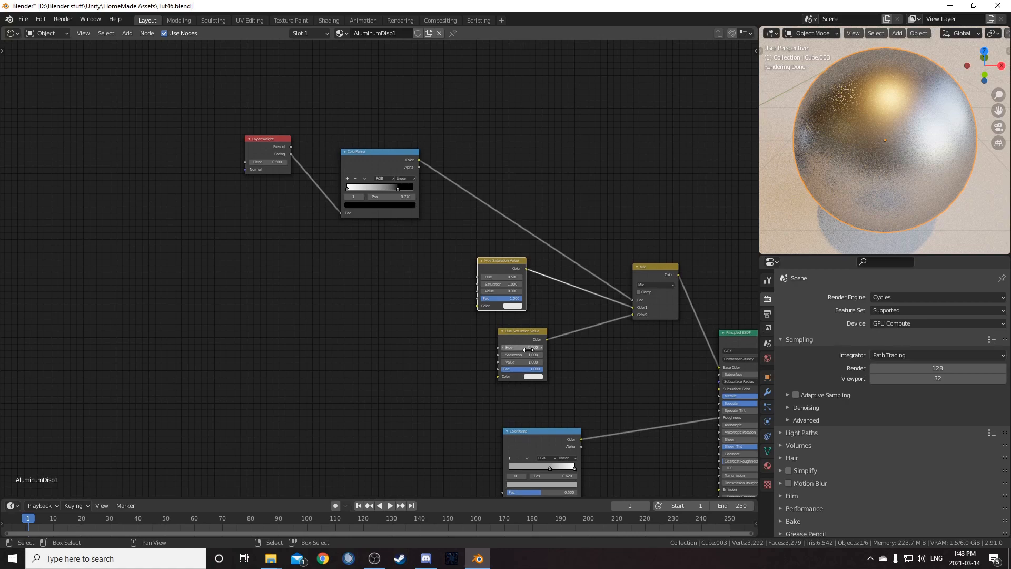
# - Fine-tune the positions of the Hue/Saturation/Value nodes and the roughness ColorRamp in the node layout
pyautogui.moveTo(532, 341); pyautogui.dragTo(567, 252, button='middle')
pyautogui.moveTo(411, 287); pyautogui.dragTo(405, 237, button='middle')
pyautogui.moveTo(316, 65); pyautogui.dragTo(327, 174, button='middle')
pyautogui.moveTo(314, 100); pyautogui.dragTo(547, 450)
pyautogui.moveTo(551, 410); pyautogui.dragTo(379, 300, button='middle')
# - Darken the roughness ColorRamp's first color stop and move it to position 0.23
pyautogui.scroll(7, 387, 303)
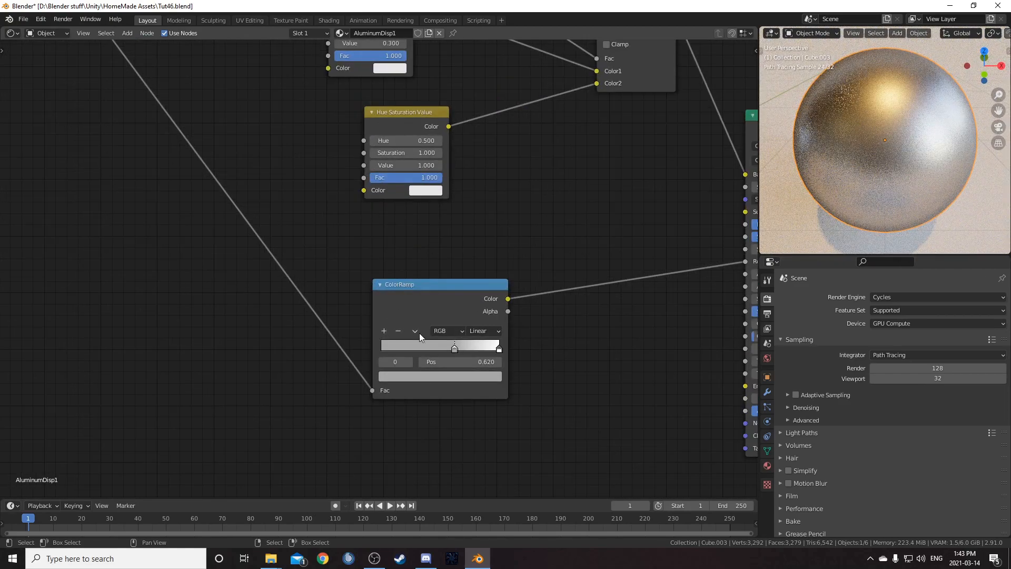
pyautogui.moveTo(487, 348); pyautogui.dragTo(384, 304, button='middle')
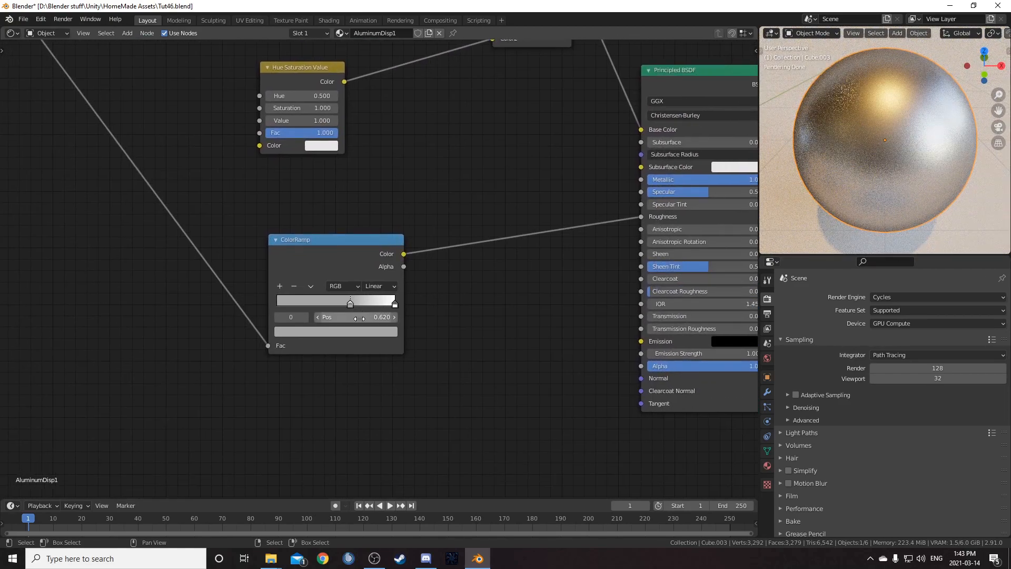
pyautogui.click(350, 305)
pyautogui.click(354, 317)
pyautogui.press('Return')
pyautogui.click(365, 330)
pyautogui.click(350, 303)
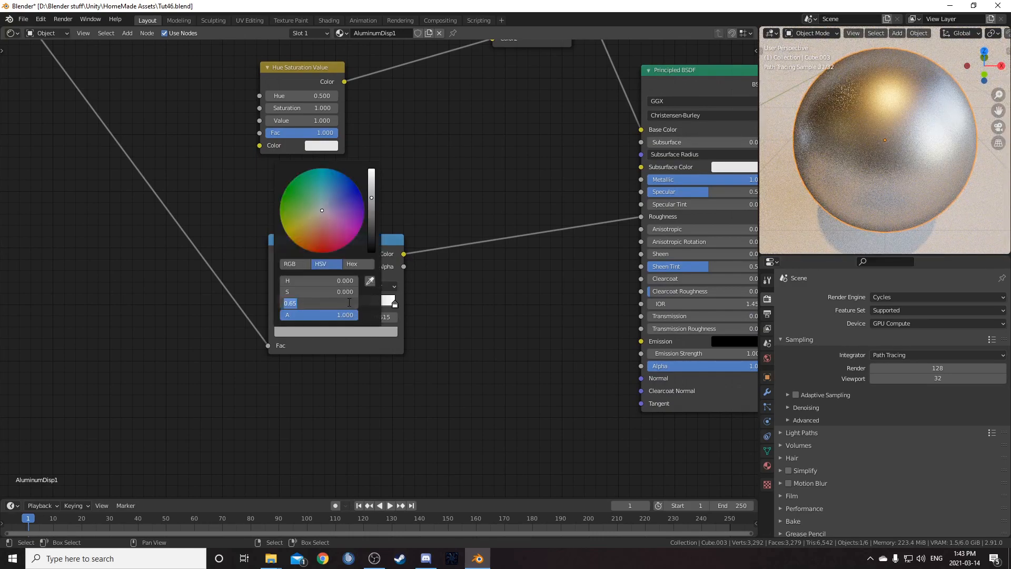
pyautogui.press('Return')
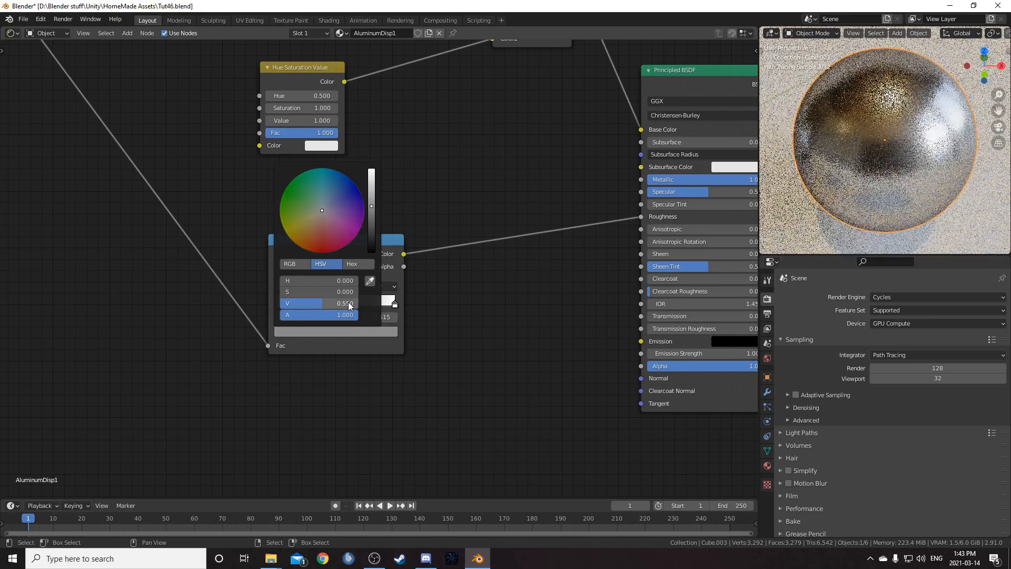
pyautogui.click(347, 319)
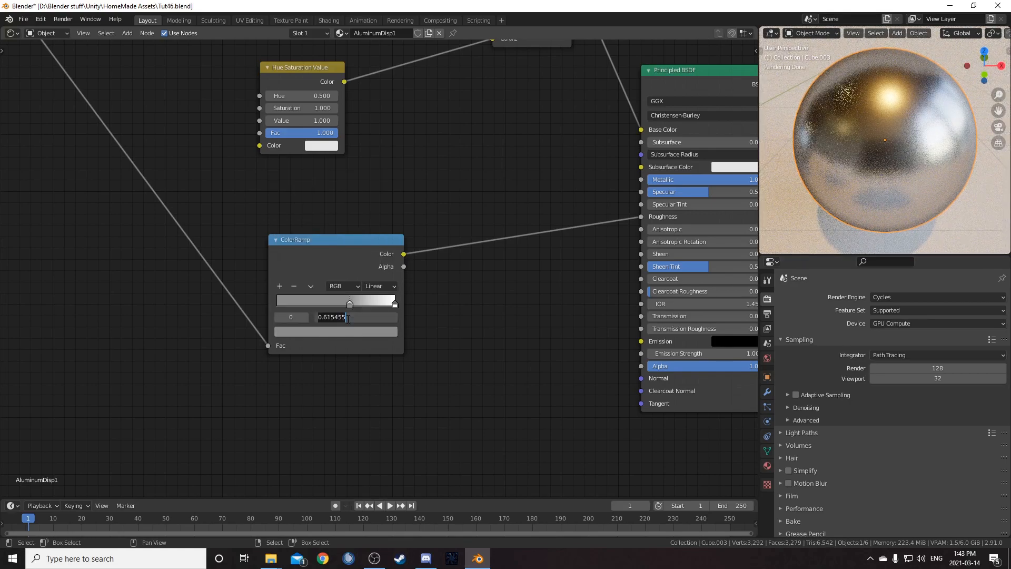
pyautogui.write('0.23')
pyautogui.press('Return')
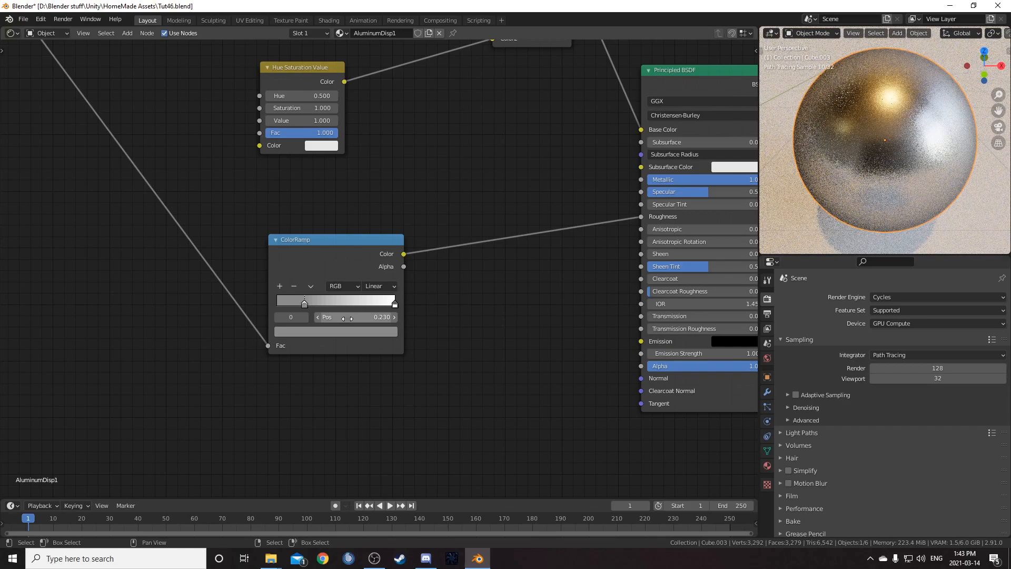
# - Move the ColorRamp's second stop to position 0.58 and set its color value to 0.8
pyautogui.click(394, 305)
pyautogui.click(381, 317)
pyautogui.write('.58')
pyautogui.press('Return')
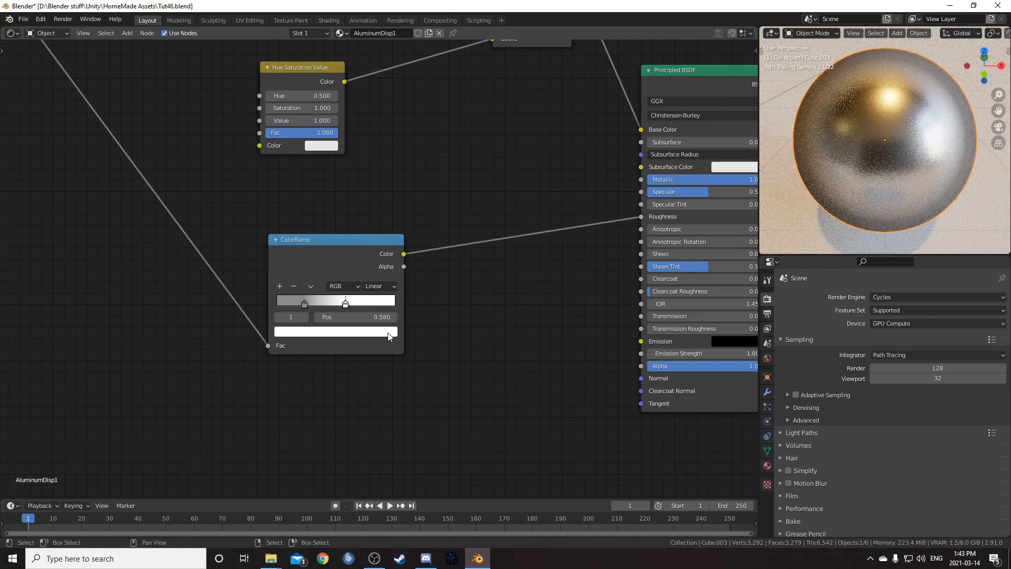
pyautogui.click(348, 331)
pyautogui.click(336, 303)
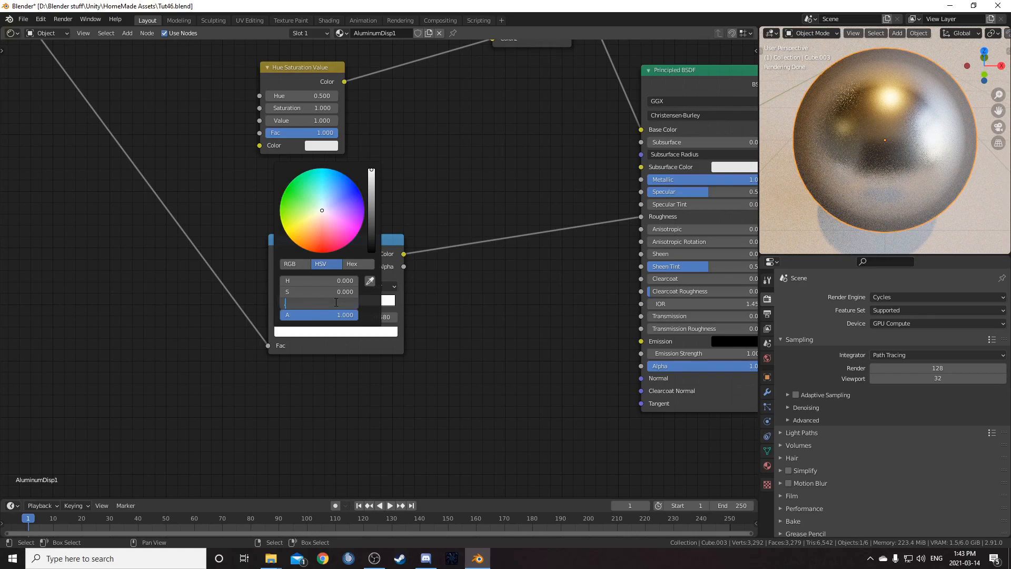
pyautogui.write('0.8')
pyautogui.press('Return')
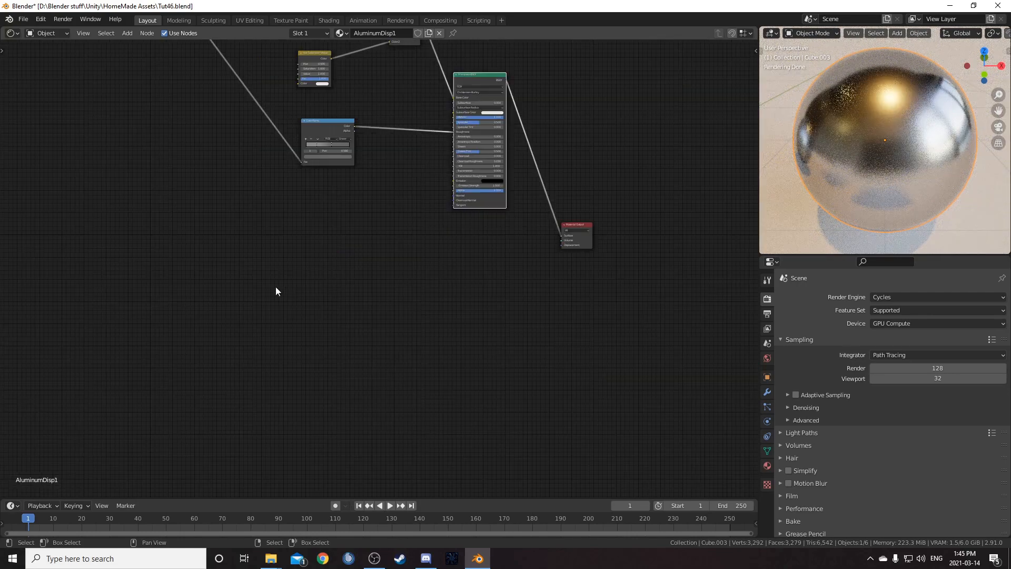
# - Add a Texture Coordinate node to the AluminumDisp1 material below the ColorRamp
pyautogui.moveTo(276, 287)
pyautogui.mouseDown(button='middle')
pyautogui.moveTo(294, 322)
pyautogui.moveTo(317, 322)
pyautogui.moveTo(278, 307)
pyautogui.mouseUp(button='middle')
pyautogui.hotkey('shift', 'a')
pyautogui.click(278, 306)
pyautogui.write('texture')
pyautogui.press('Return')
pyautogui.click(223, 254)
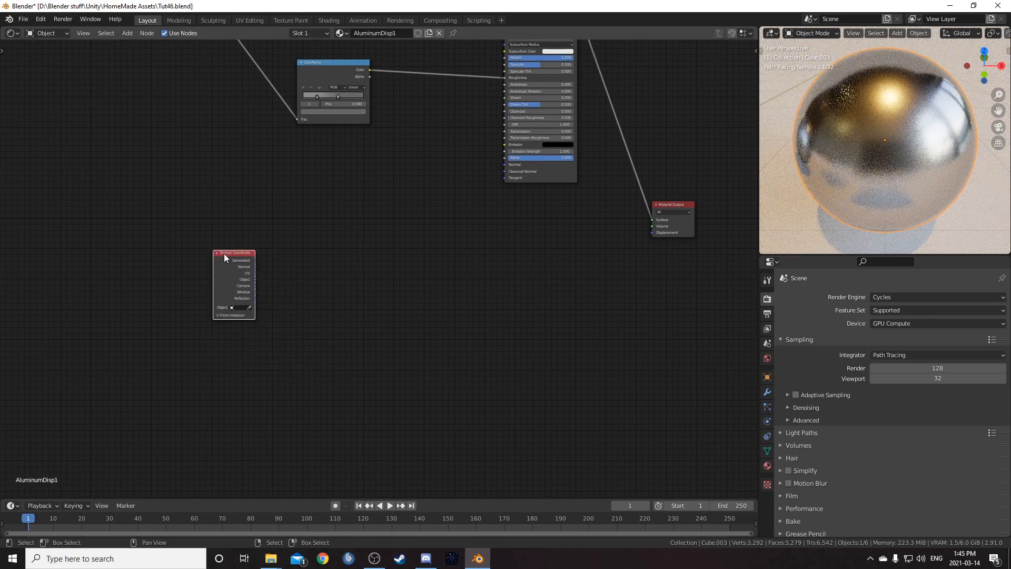
pyautogui.keyDown('ctrl'); pyautogui.keyDown('shift'); pyautogui.click(224, 254); pyautogui.keyUp('shift'); pyautogui.keyUp('ctrl')
pyautogui.keyDown('ctrl'); pyautogui.keyDown('shift'); pyautogui.click(224, 253); pyautogui.keyUp('shift'); pyautogui.keyUp('ctrl')
pyautogui.keyDown('ctrl'); pyautogui.keyDown('shift'); pyautogui.click(223, 254); pyautogui.keyUp('shift'); pyautogui.keyUp('ctrl')
pyautogui.keyDown('ctrl'); pyautogui.keyDown('shift'); pyautogui.click(223, 254); pyautogui.keyUp('shift'); pyautogui.keyUp('ctrl')
# - Add a Noise Texture node to the right of the Texture Coordinate node
pyautogui.hotkey('shift', 'a')
pyautogui.click(350, 313)
pyautogui.write('no')
pyautogui.press('Return')
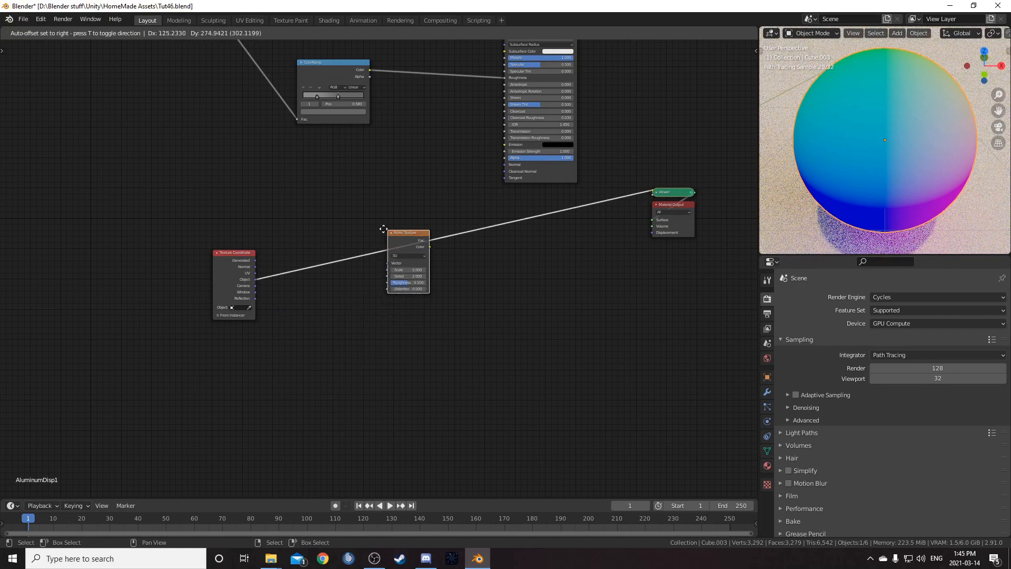
pyautogui.click(384, 229)
# - Switch the Noise Texture to 4D and set its W value to 1
pyautogui.scroll(2, 407, 317)
pyautogui.scroll(1, 407, 318)
pyautogui.click(439, 241)
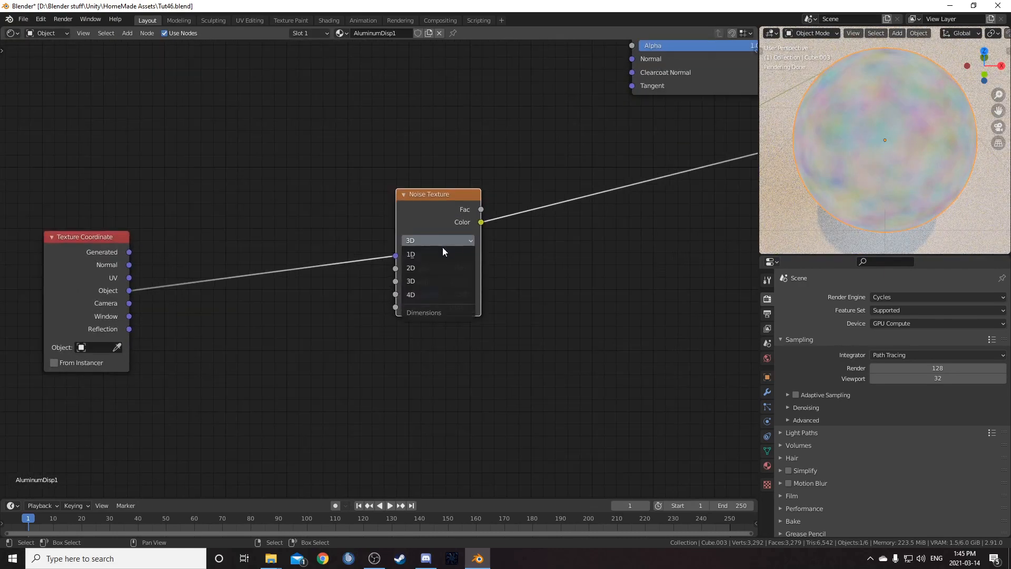
pyautogui.click(437, 296)
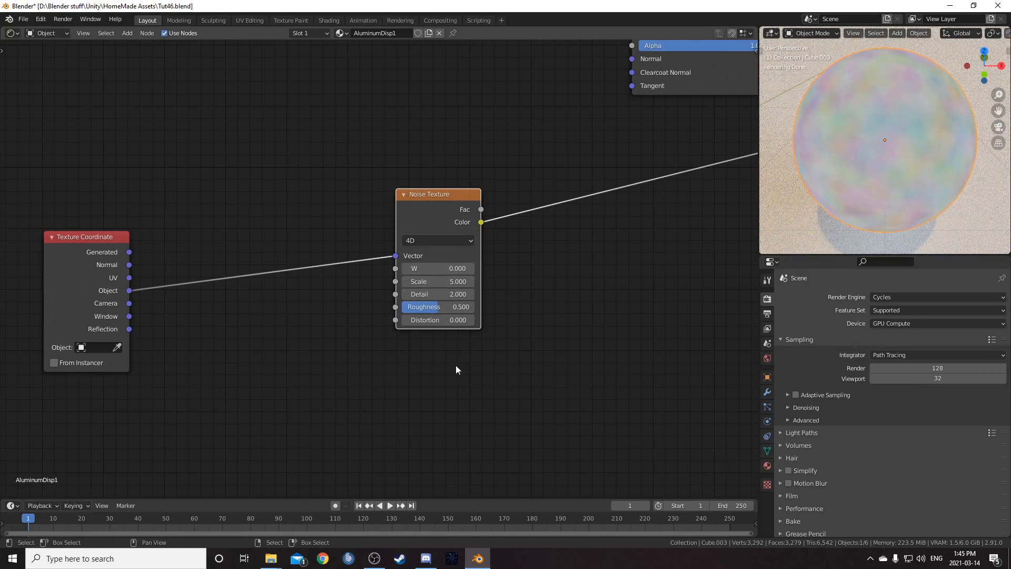
pyautogui.click(447, 268)
pyautogui.write('1')
pyautogui.press('Tab')
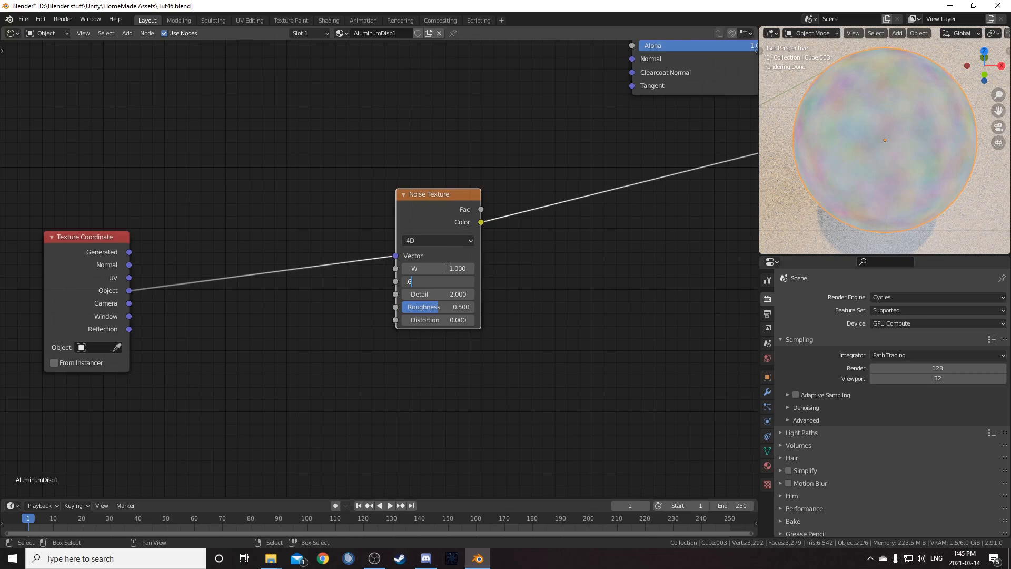
# - Set the 4D Noise Texture's scale to 0.6
pyautogui.write('.6')
pyautogui.press('Return')
pyautogui.scroll(-1, 381, 329)
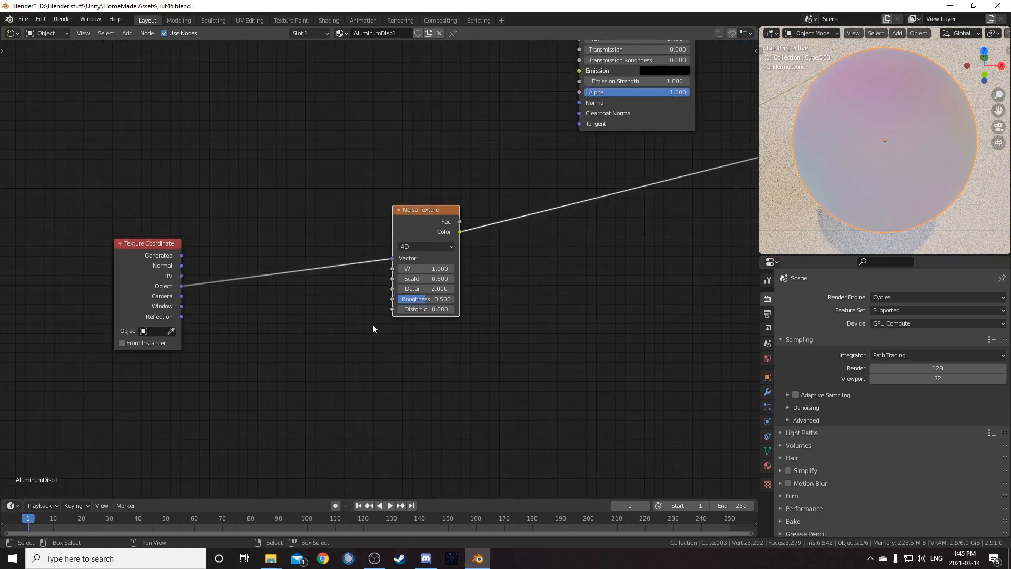
# - Insert a 3D Noise Texture on the link between the Texture Coordinate and the 4D Noise Texture
pyautogui.moveTo(382, 329); pyautogui.dragTo(454, 355, button='middle')
pyautogui.moveTo(203, 271); pyautogui.dragTo(138, 249)
pyautogui.hotkey('shift', 'a')
pyautogui.click(310, 381)
pyautogui.write('noise')
pyautogui.press('Return')
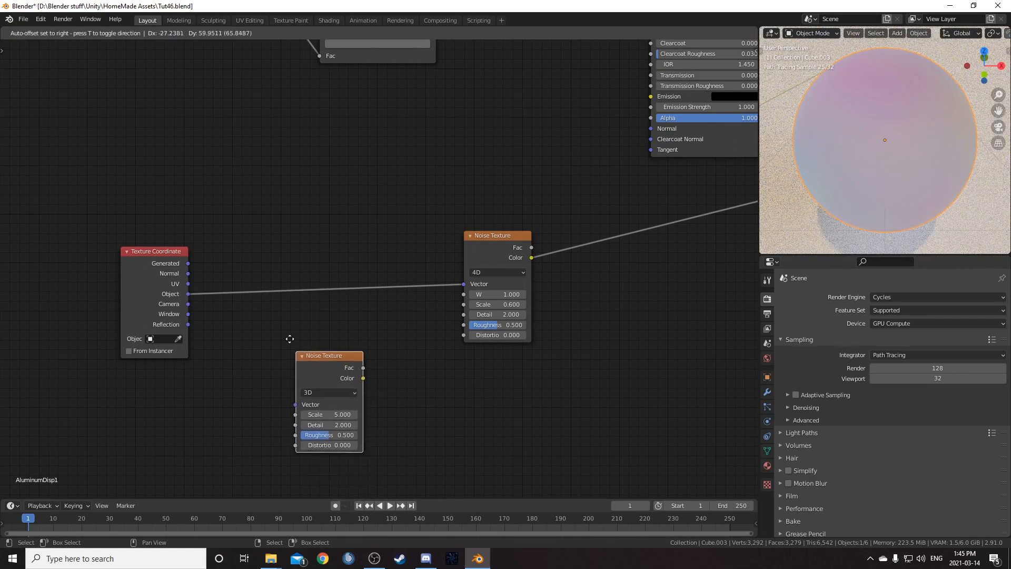
pyautogui.click(239, 221)
# - Insert a MixRGB node between the 3D Noise Texture and the 4D Noise Texture
pyautogui.hotkey('shift', 'a')
pyautogui.click(373, 381)
pyautogui.write('mix')
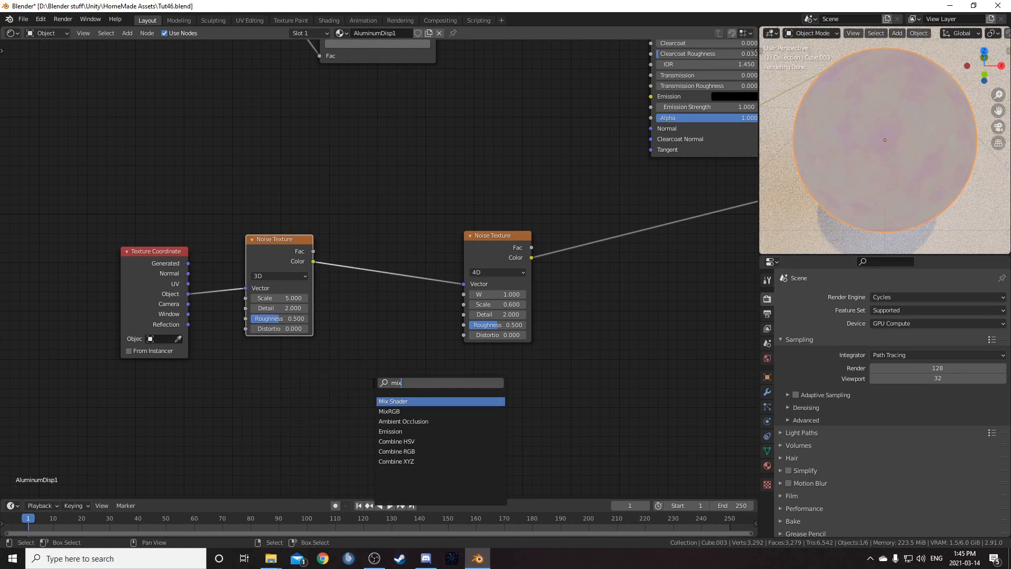
pyautogui.write('r')
pyautogui.press('Return')
pyautogui.click(346, 252)
pyautogui.moveTo(284, 238); pyautogui.dragTo(281, 205)
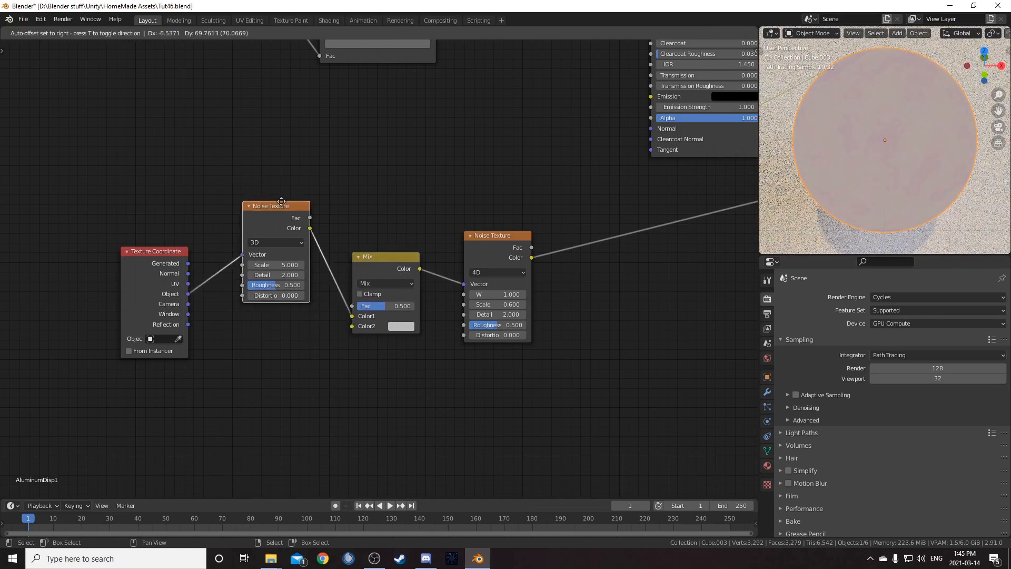
# - Connect the Texture Coordinate's Object output to the Mix node's Color2 input
pyautogui.moveTo(188, 294); pyautogui.dragTo(352, 326)
pyautogui.scroll(2, 359, 330)
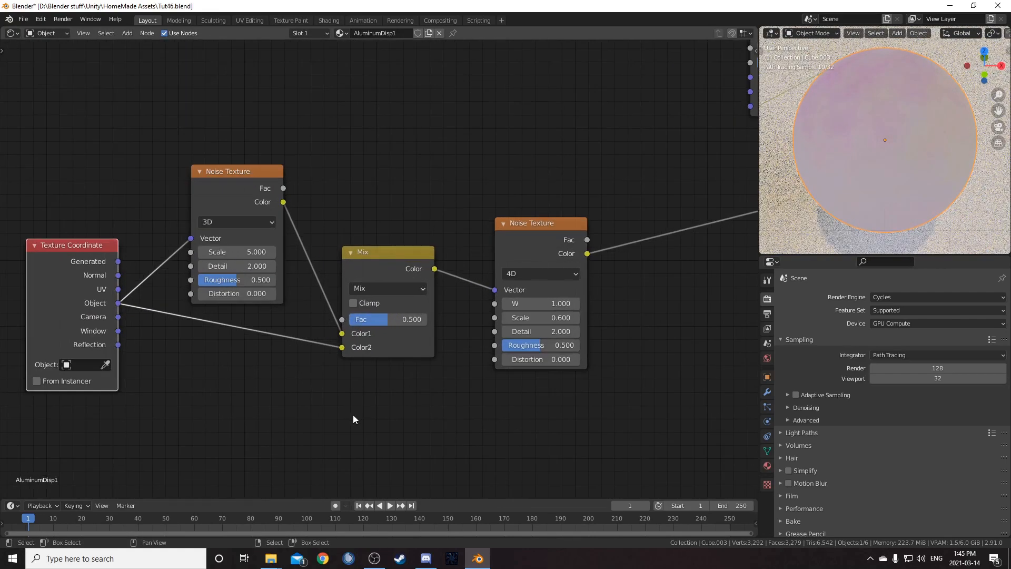
pyautogui.moveTo(354, 419); pyautogui.dragTo(420, 354, button='middle')
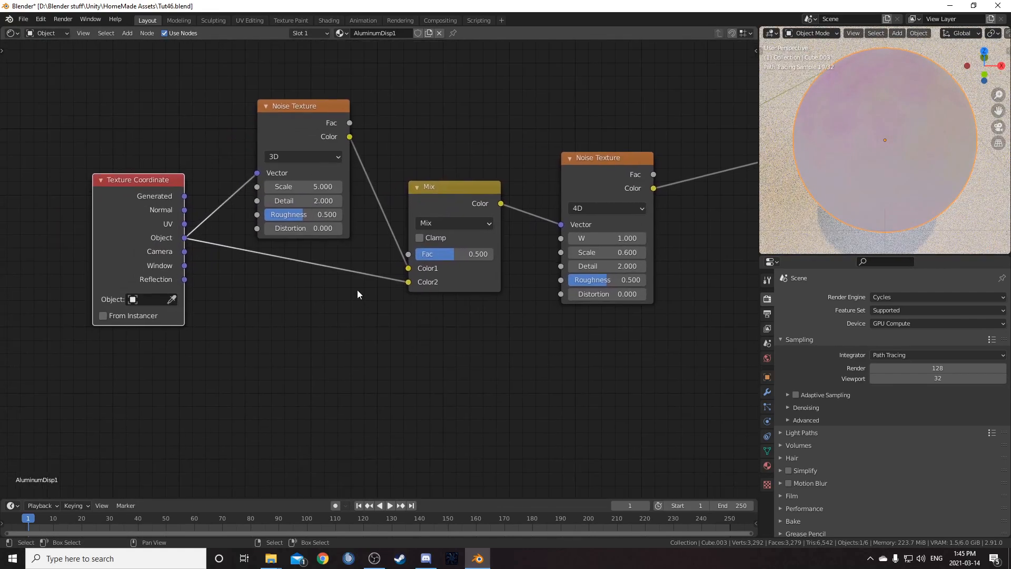
# - Set the 3D Noise Texture's scale to 8 and its roughness to 0
pyautogui.click(286, 187)
pyautogui.write('8')
pyautogui.press('Tab')
pyautogui.press('Tab')
pyautogui.write('0')
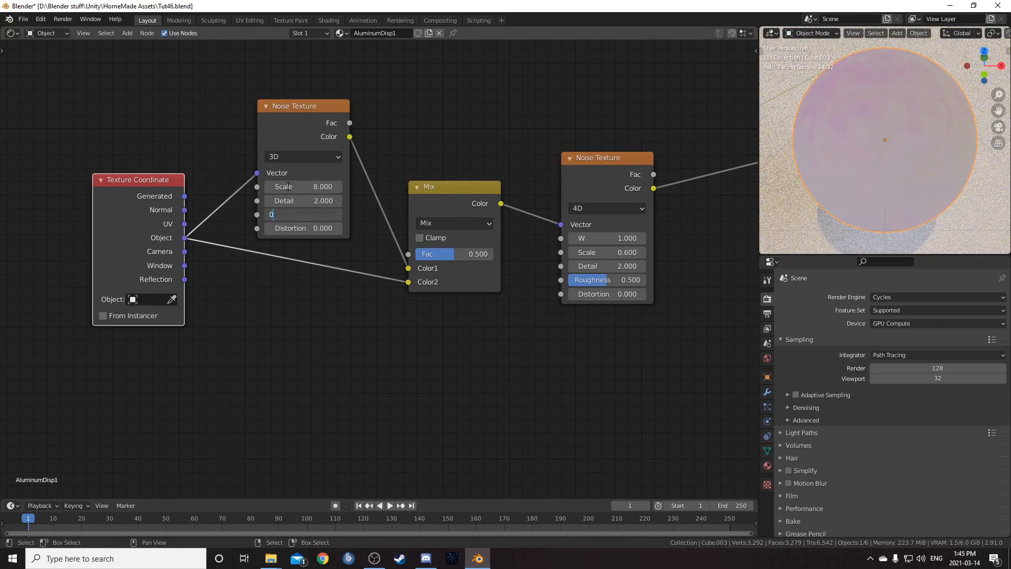
pyautogui.press('Return')
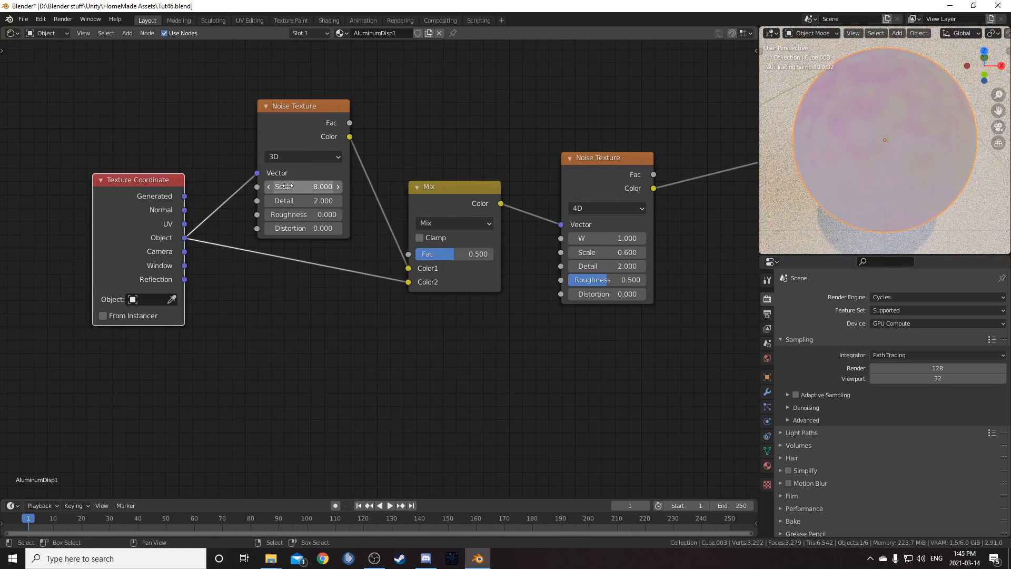
# - Set the Mix node's factor to 0.93
pyautogui.scroll(-2, 371, 352)
pyautogui.moveTo(399, 368); pyautogui.dragTo(305, 378, button='middle')
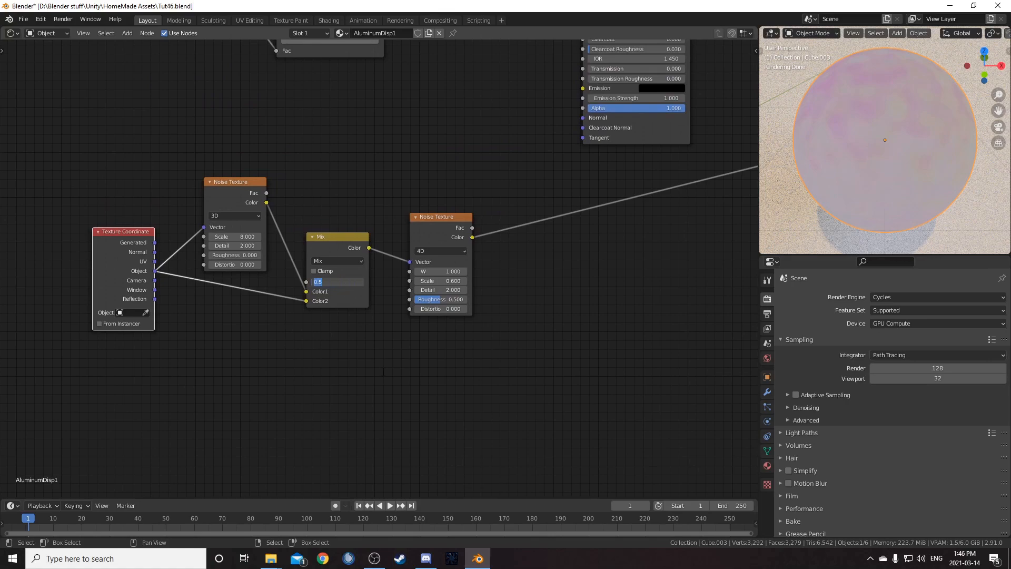
pyautogui.press('Return')
pyautogui.scroll(-2, 503, 340)
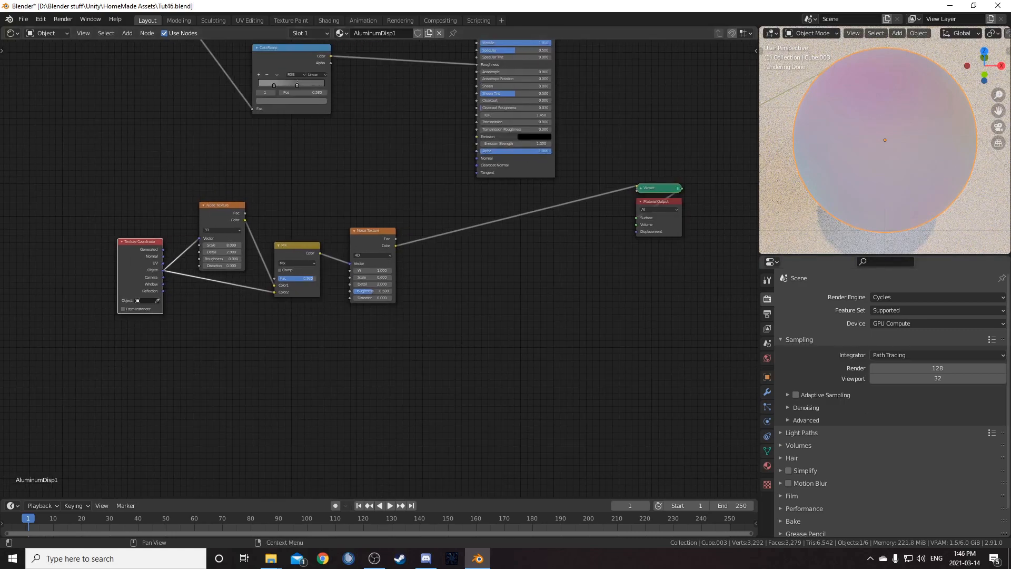
# - Insert a ColorRamp after the 4D Noise Texture's color output, feeding the Viewer
pyautogui.hotkey('shift', 'a')
pyautogui.click(424, 258)
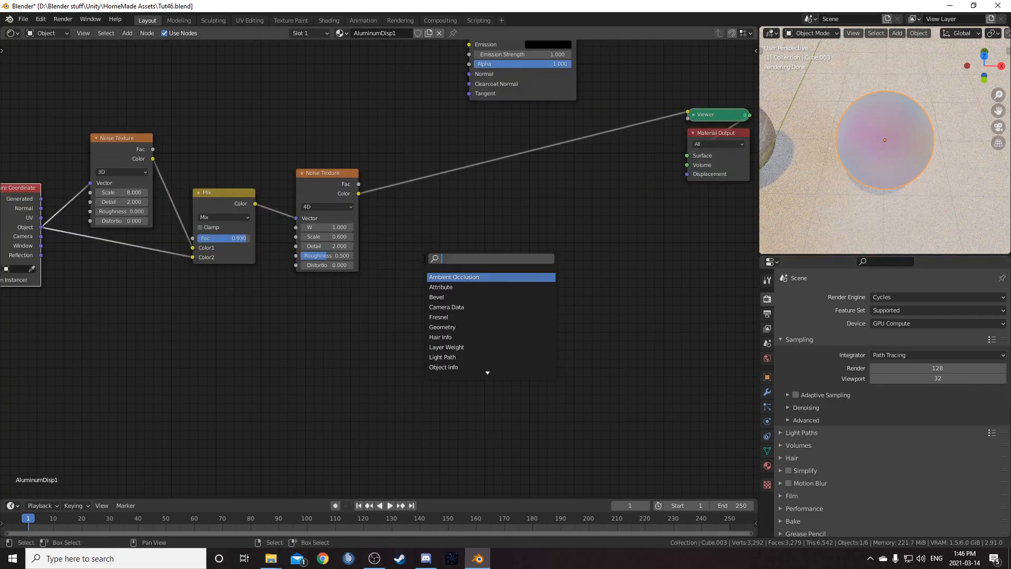
pyautogui.write('colorr')
pyautogui.press('Return')
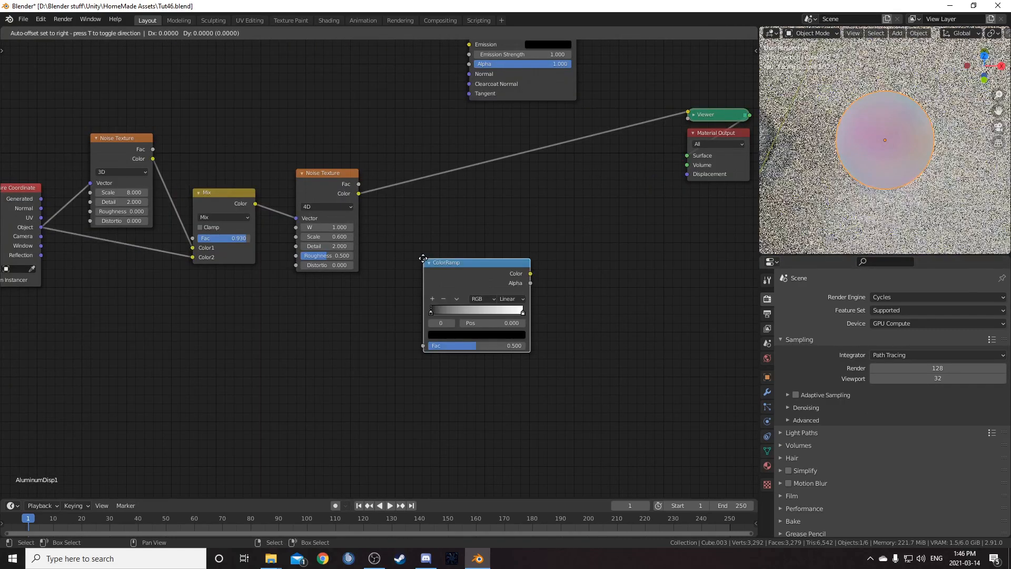
pyautogui.click(410, 181)
pyautogui.moveTo(429, 197); pyautogui.dragTo(421, 174)
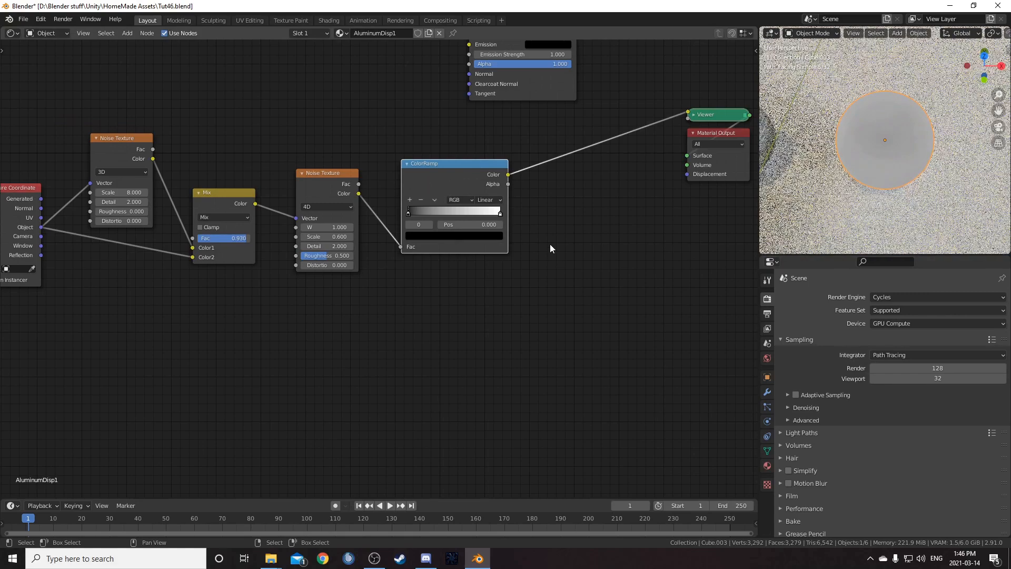
# - Insert a Math node after the ColorRamp, set it to Multiply with a value of 1
pyautogui.moveTo(580, 260); pyautogui.dragTo(476, 330, button='middle')
pyautogui.scroll(3, 500, 338)
pyautogui.hotkey('shift', 'a')
pyautogui.click(501, 322)
pyautogui.write('math')
pyautogui.press('Return')
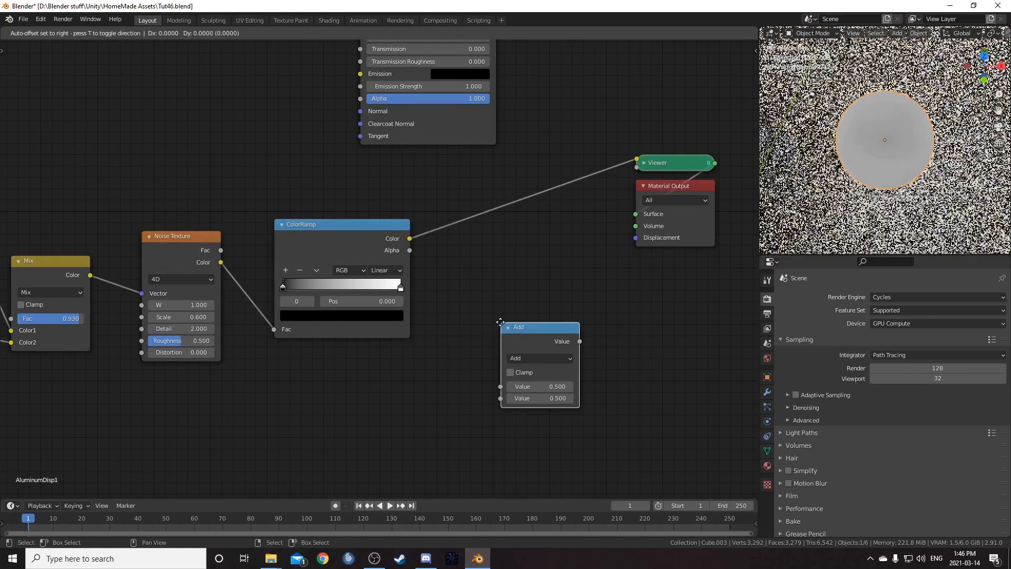
pyautogui.click(456, 182)
pyautogui.click(495, 218)
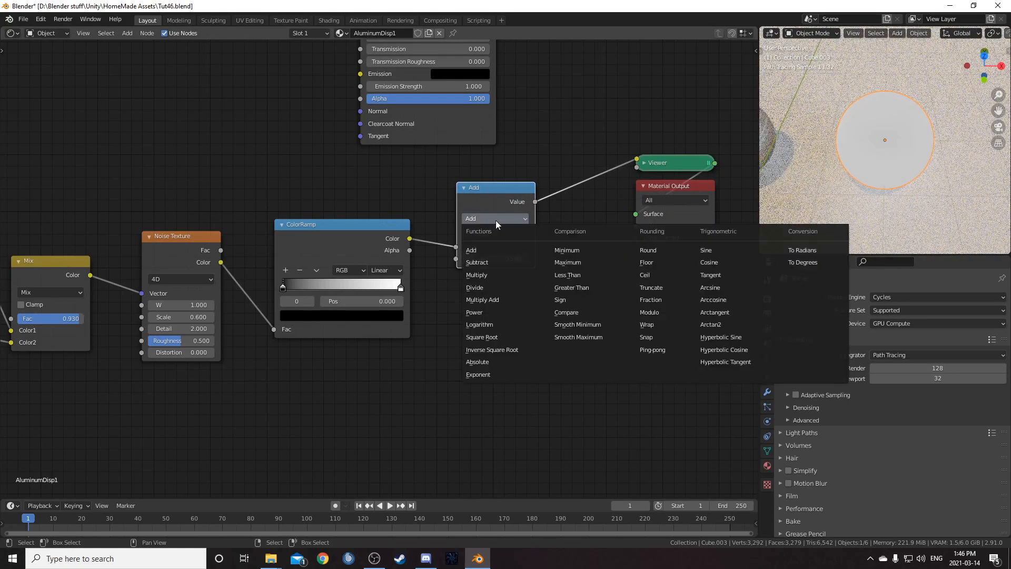
pyautogui.click(498, 275)
pyautogui.click(500, 260)
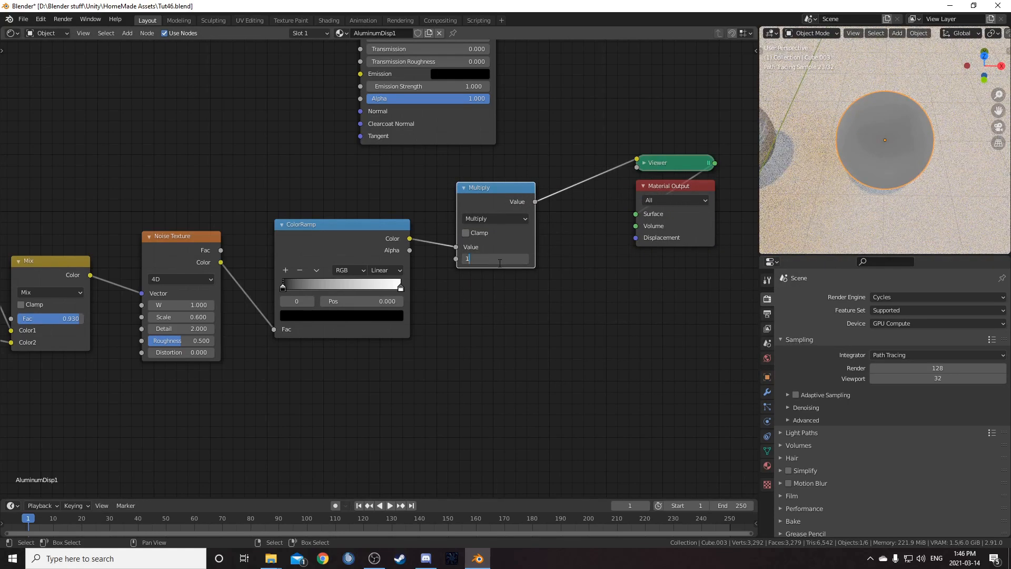
pyautogui.press('Return')
# - Rearrange the nodes and move the ColorRamp's black stop to position 0.34
pyautogui.moveTo(504, 197); pyautogui.dragTo(495, 213)
pyautogui.moveTo(462, 321); pyautogui.dragTo(447, 304, button='middle')
pyautogui.moveTo(605, 260); pyautogui.dragTo(577, 232, button='middle')
pyautogui.moveTo(577, 108); pyautogui.dragTo(701, 260)
pyautogui.press('g')
pyautogui.click(8, 263)
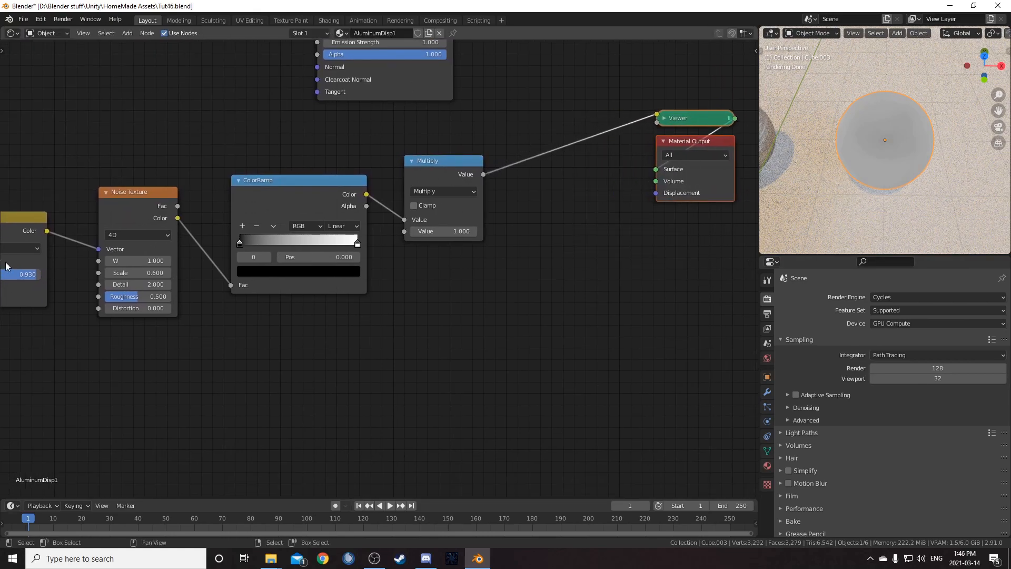
pyautogui.click(242, 244)
pyautogui.press('Return')
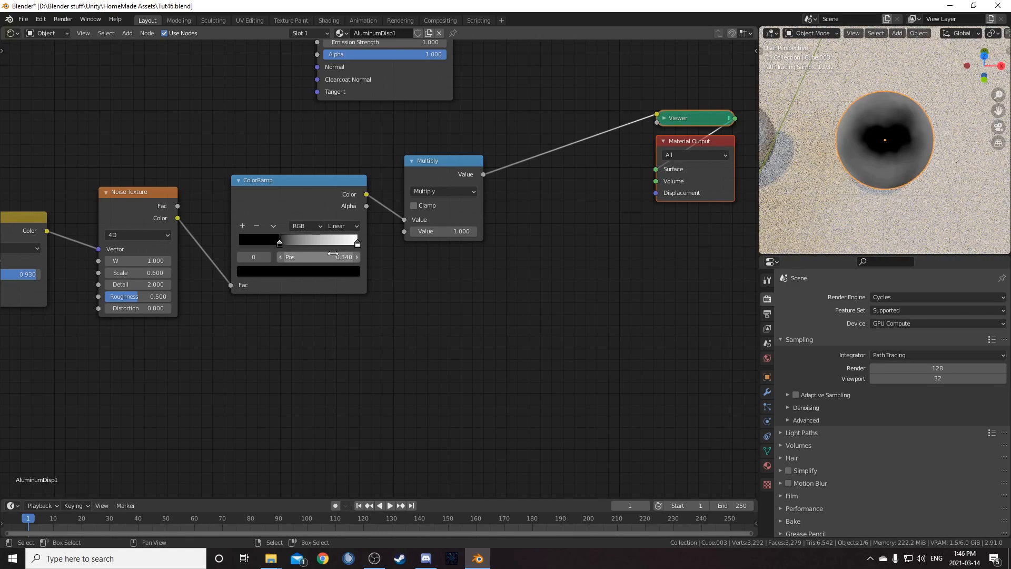
pyautogui.click(326, 257)
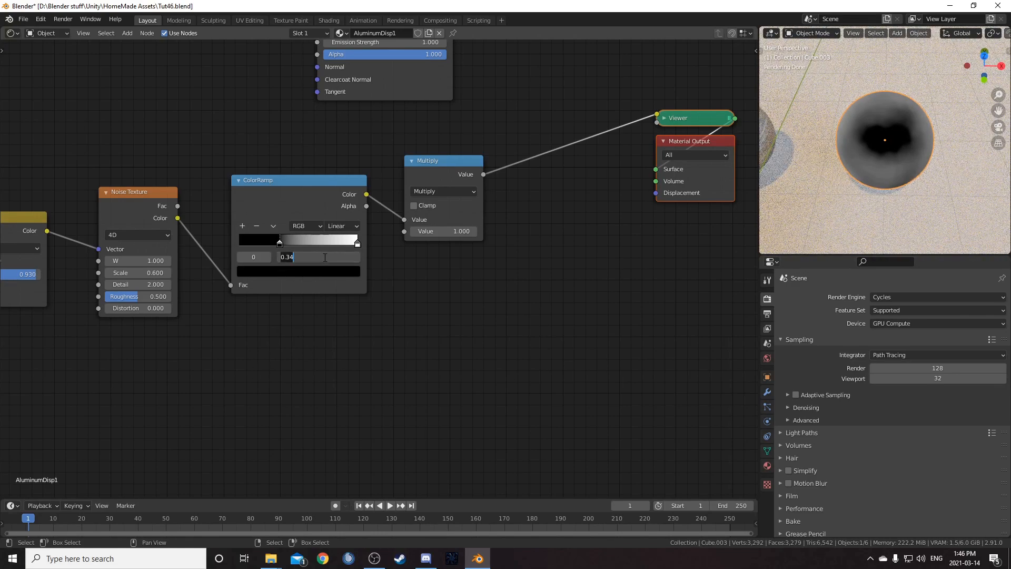
pyautogui.press('Return')
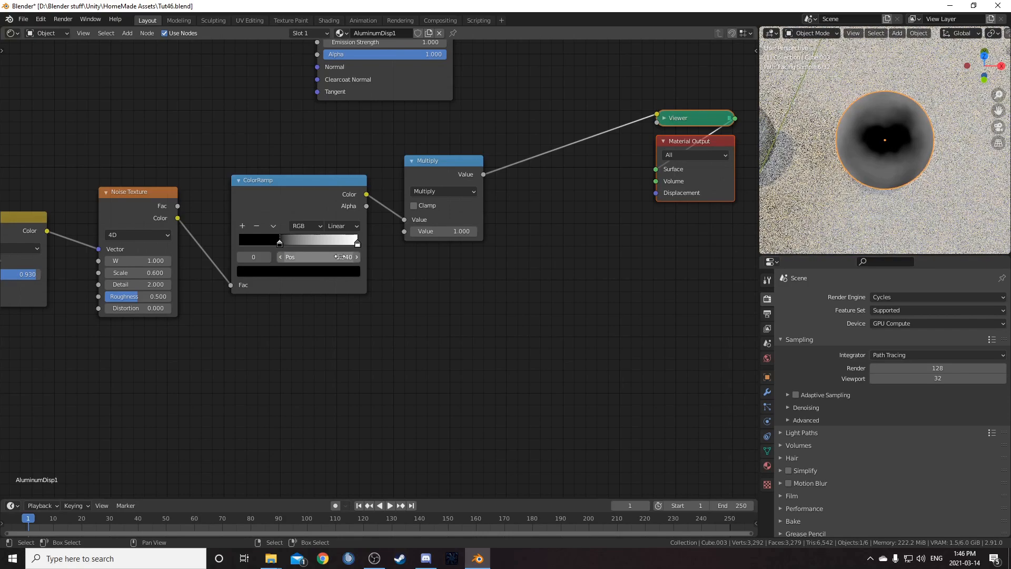
# - Move the ColorRamp's white stop to position 0.9
pyautogui.click(358, 242)
pyautogui.click(344, 256)
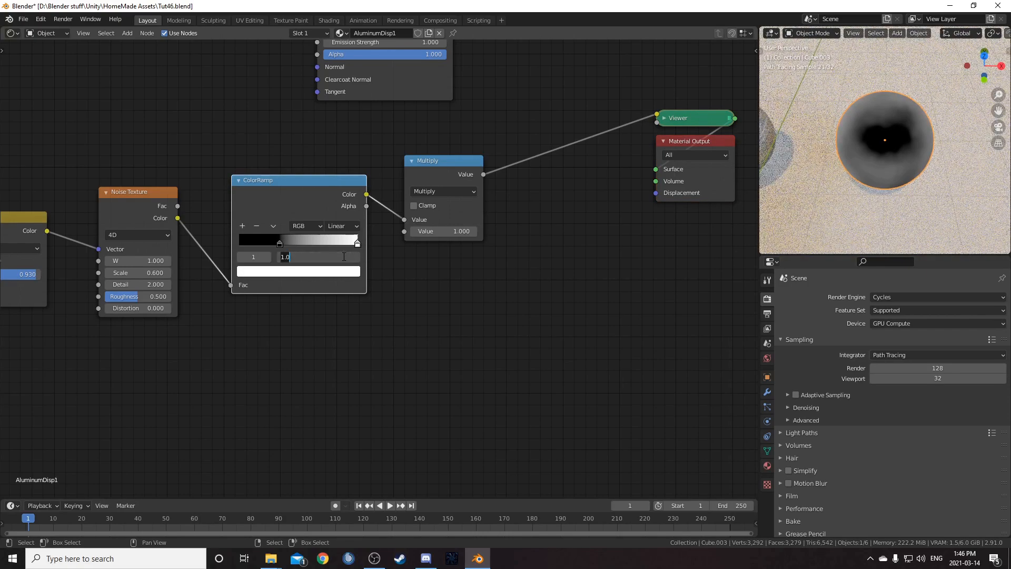
pyautogui.write('.9')
pyautogui.press('Return')
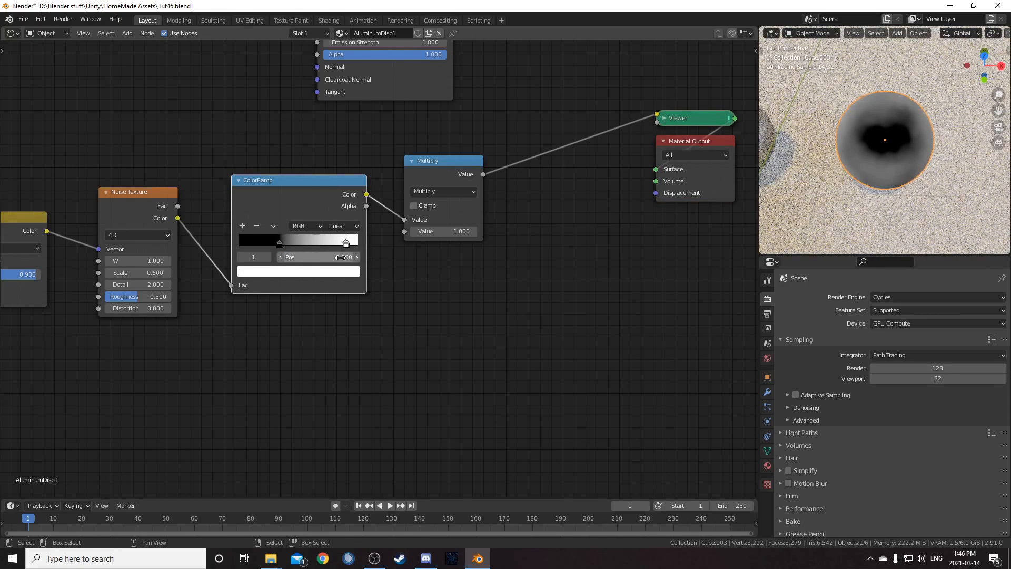
# - Set the ColorRamp's white stop color value to 0.8
pyautogui.click(345, 271)
pyautogui.click(296, 241)
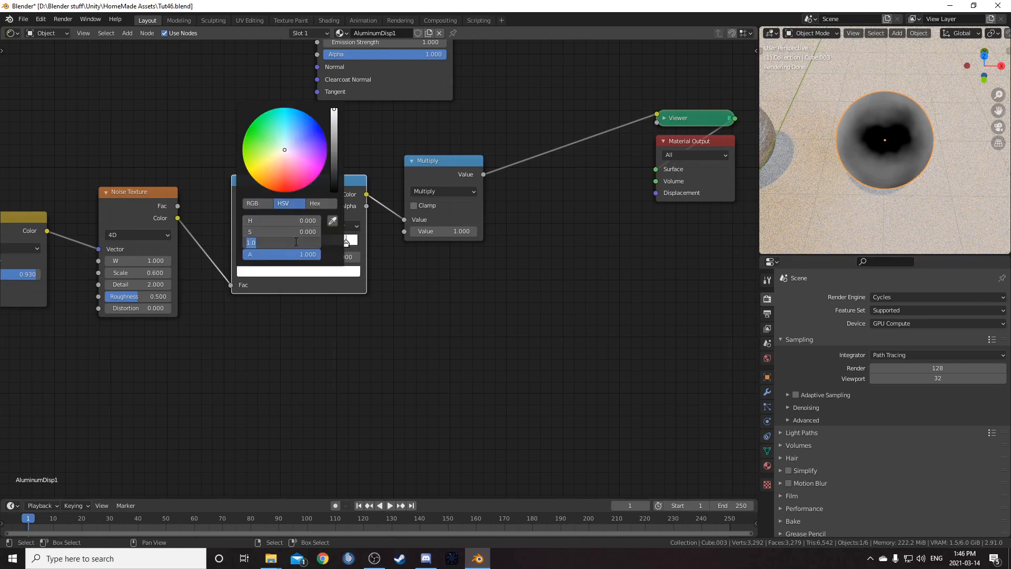
pyautogui.write('.8')
pyautogui.press('Return')
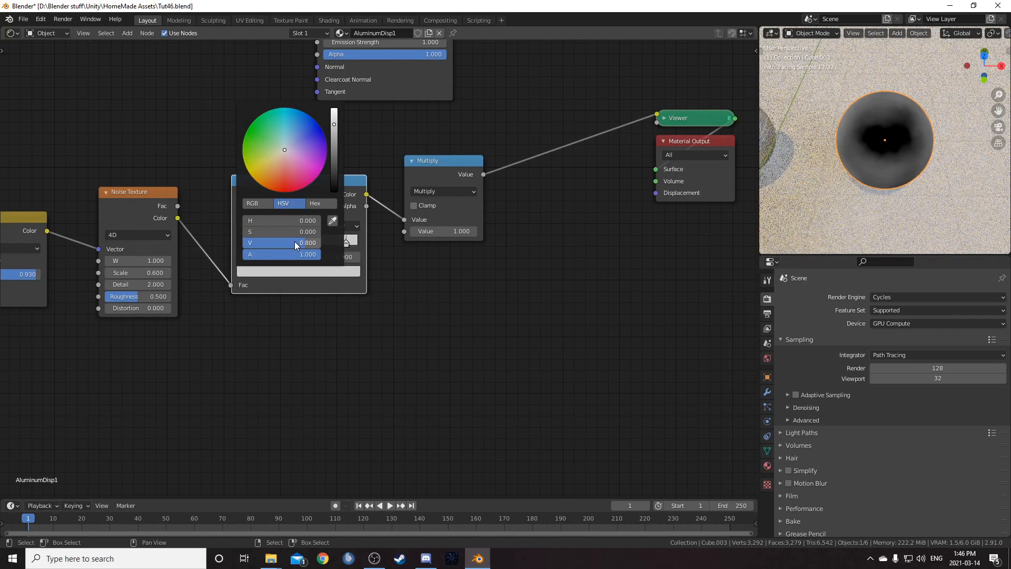
# - Add a Displacement node fed by the Multiply value and connect it to the Material Output's displacement
pyautogui.scroll(-3, 329, 355)
pyautogui.moveTo(330, 355); pyautogui.dragTo(231, 357, button='middle')
pyautogui.hotkey('shift', 'a')
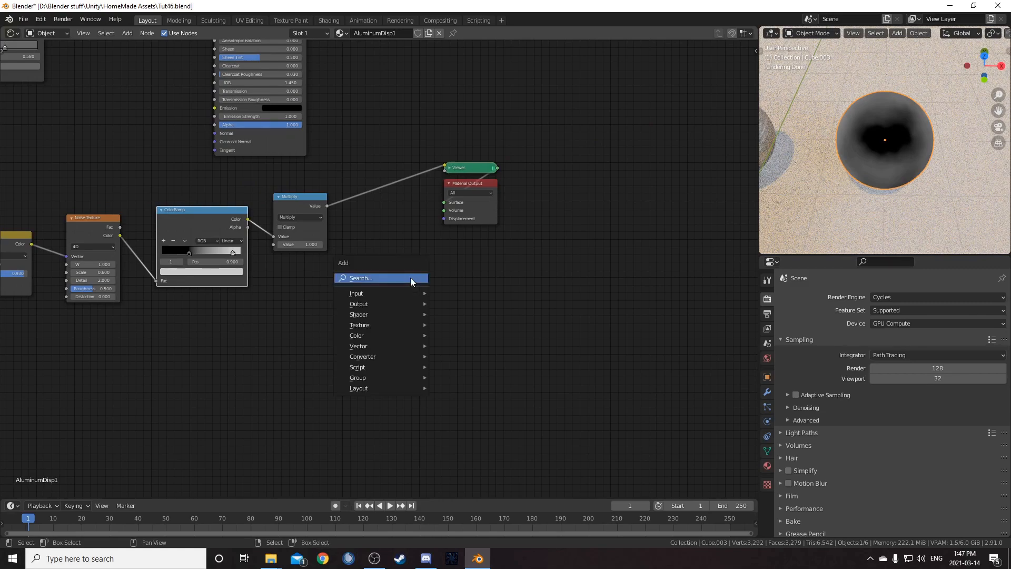
pyautogui.click(410, 277)
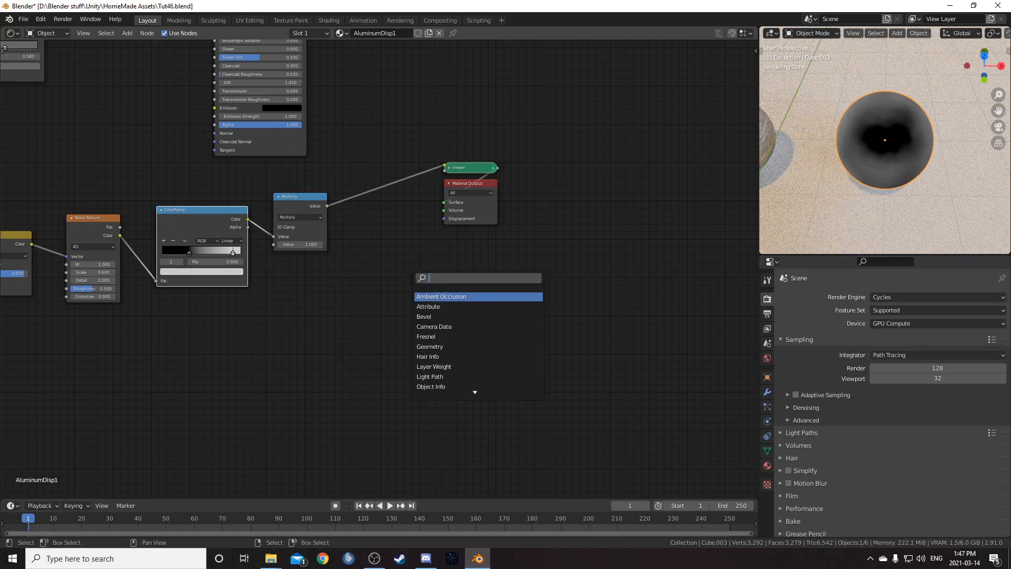
pyautogui.write('disp')
pyautogui.press('Return')
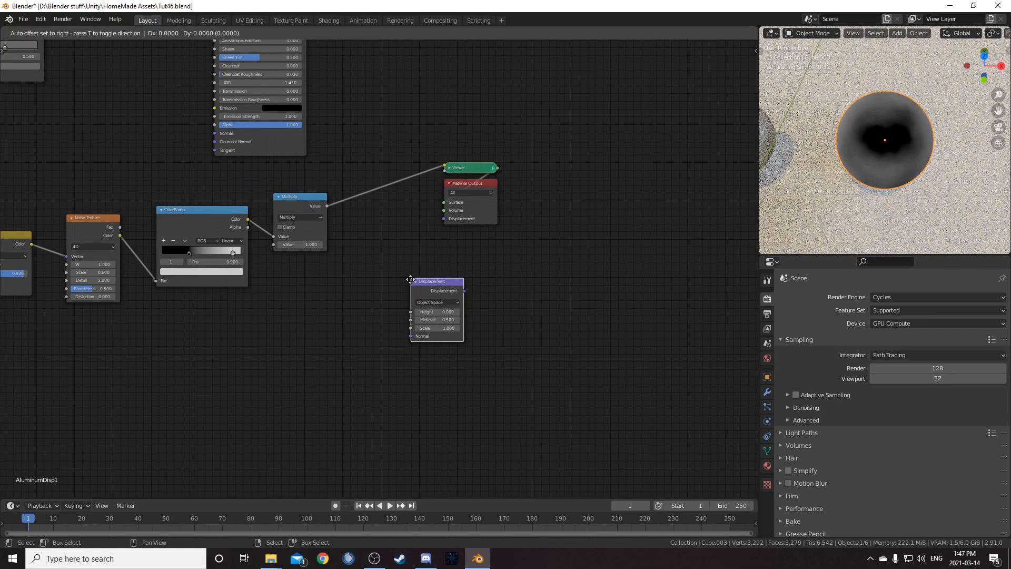
pyautogui.click(369, 150)
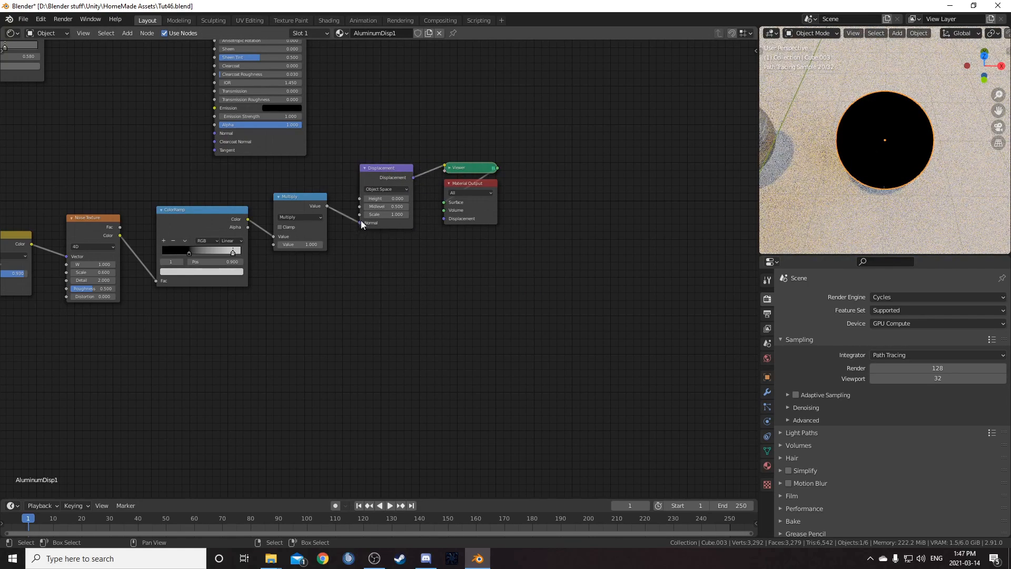
pyautogui.moveTo(362, 197); pyautogui.dragTo(363, 199)
pyautogui.moveTo(387, 166); pyautogui.dragTo(444, 219)
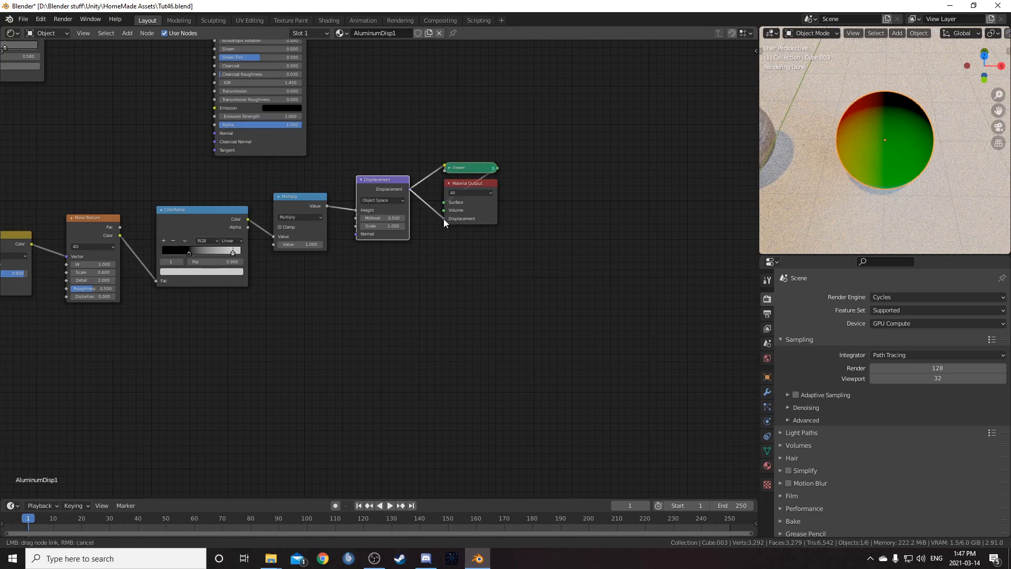
# - Restore the Principled BSDF as the material's surface output in place of the Viewer
pyautogui.moveTo(479, 249); pyautogui.dragTo(391, 328, button='middle')
pyautogui.keyDown('ctrl'); pyautogui.keyDown('shift'); pyautogui.click(203, 230); pyautogui.keyUp('shift'); pyautogui.keyUp('ctrl')
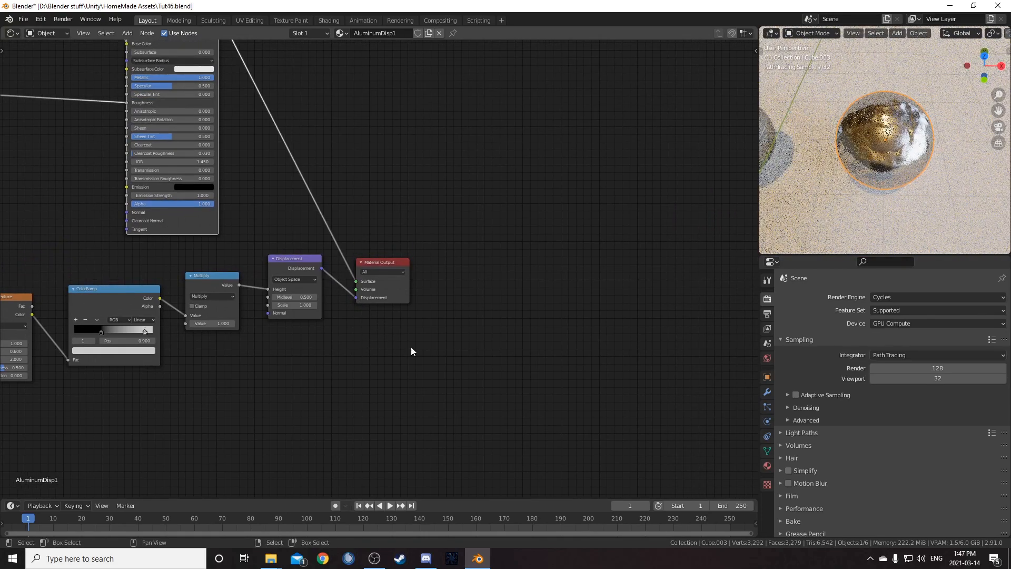
pyautogui.moveTo(796, 195); pyautogui.dragTo(935, 162, button='middle')
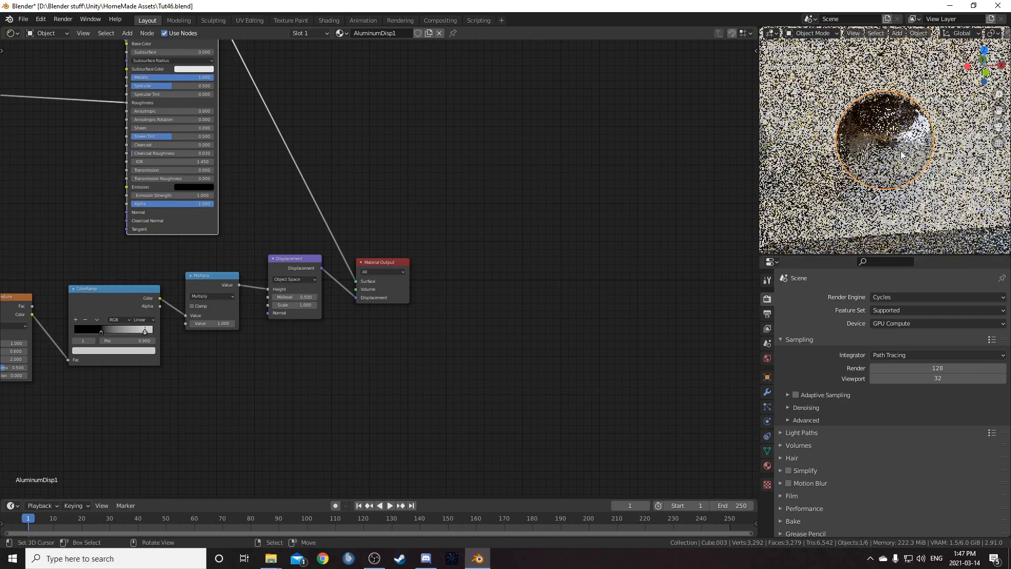
# - Set the material's surface displacement method to Displacement and Bump
pyautogui.click(767, 466)
pyautogui.scroll(-10, 824, 421)
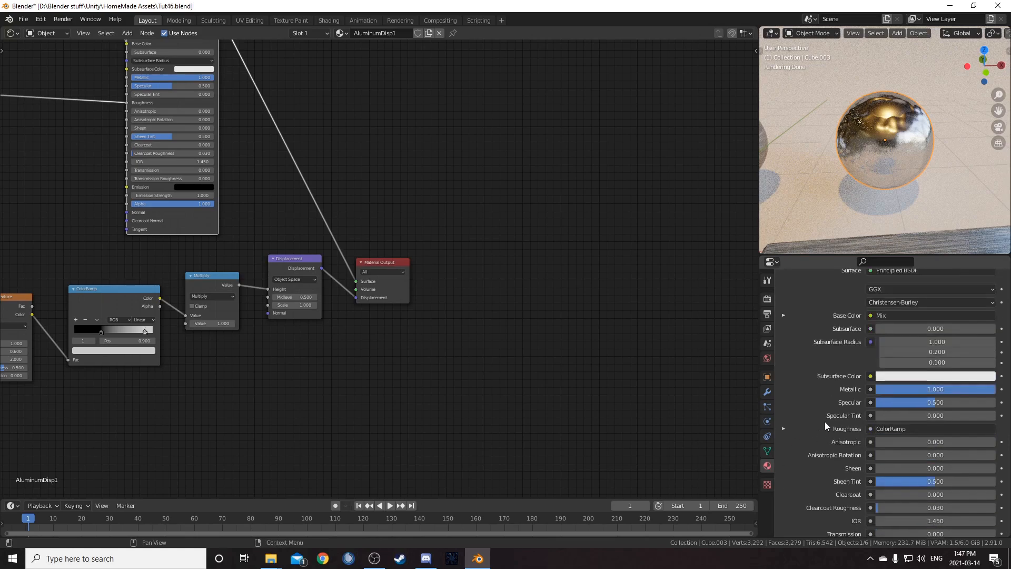
pyautogui.scroll(-8, 811, 432)
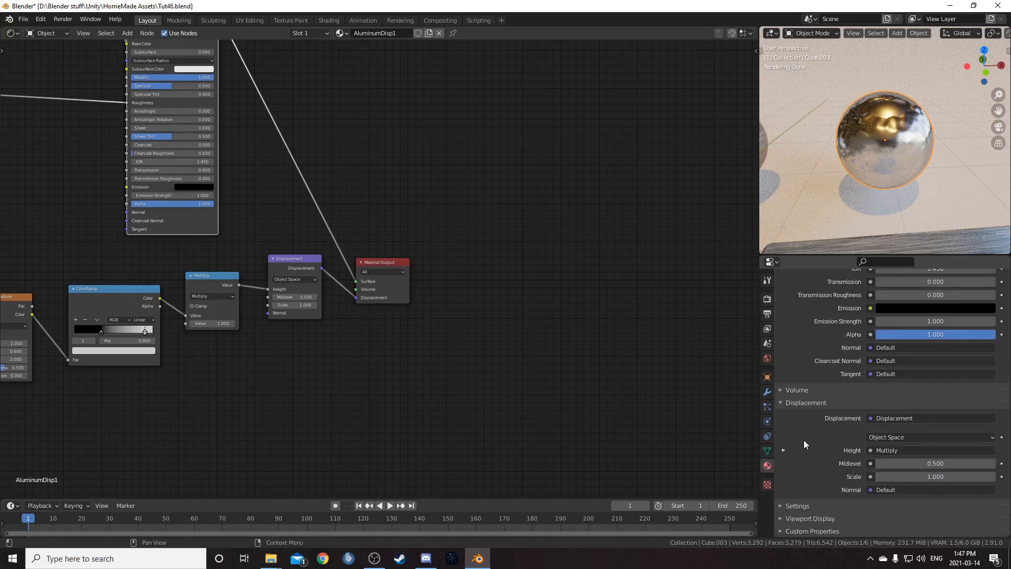
pyautogui.click(801, 506)
pyautogui.scroll(-6, 834, 478)
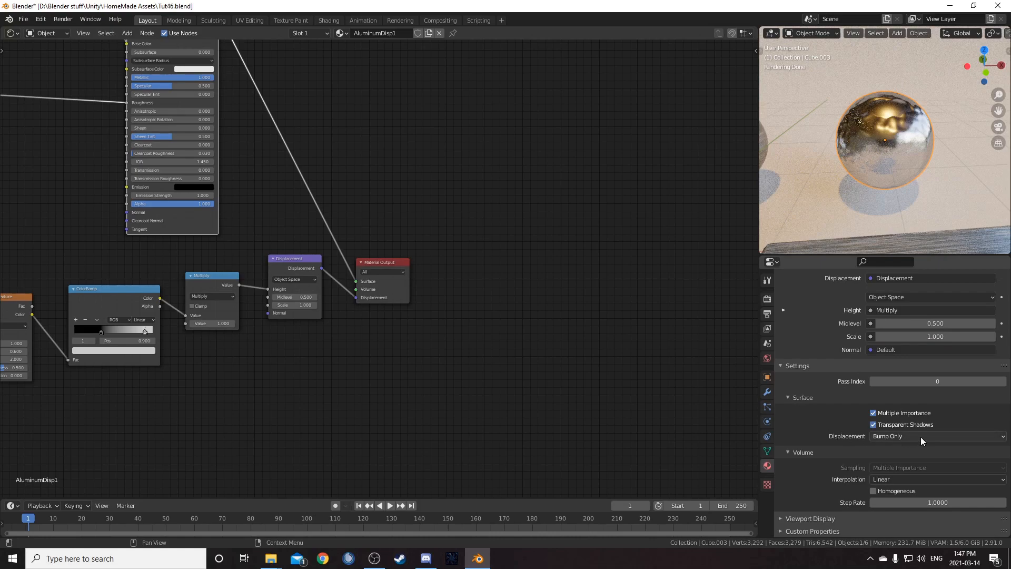
pyautogui.click(902, 438)
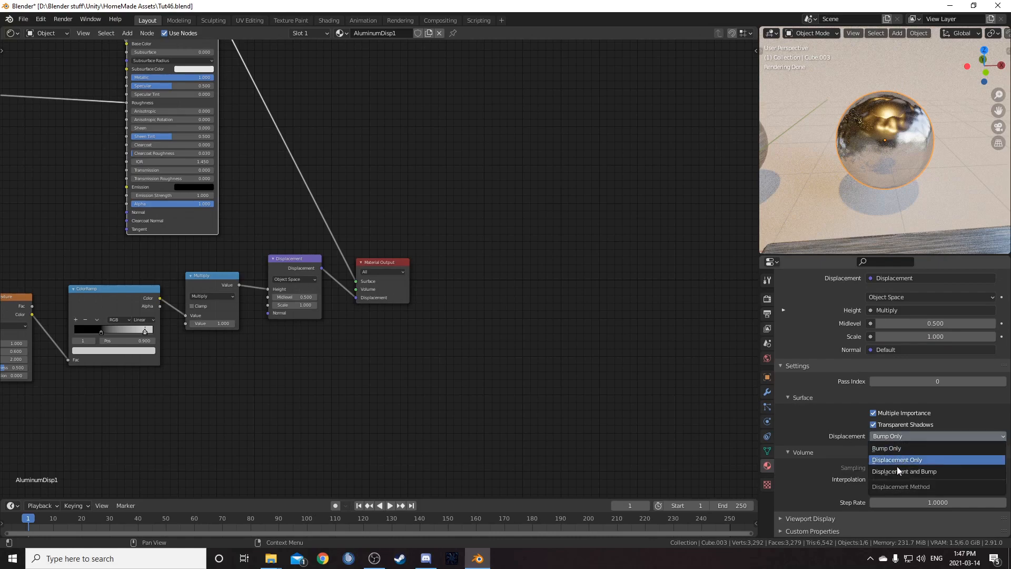
pyautogui.click(898, 470)
pyautogui.scroll(3, 881, 175)
pyautogui.moveTo(890, 168); pyautogui.dragTo(925, 161, button='middle')
pyautogui.moveTo(435, 301); pyautogui.dragTo(760, 232, button='middle')
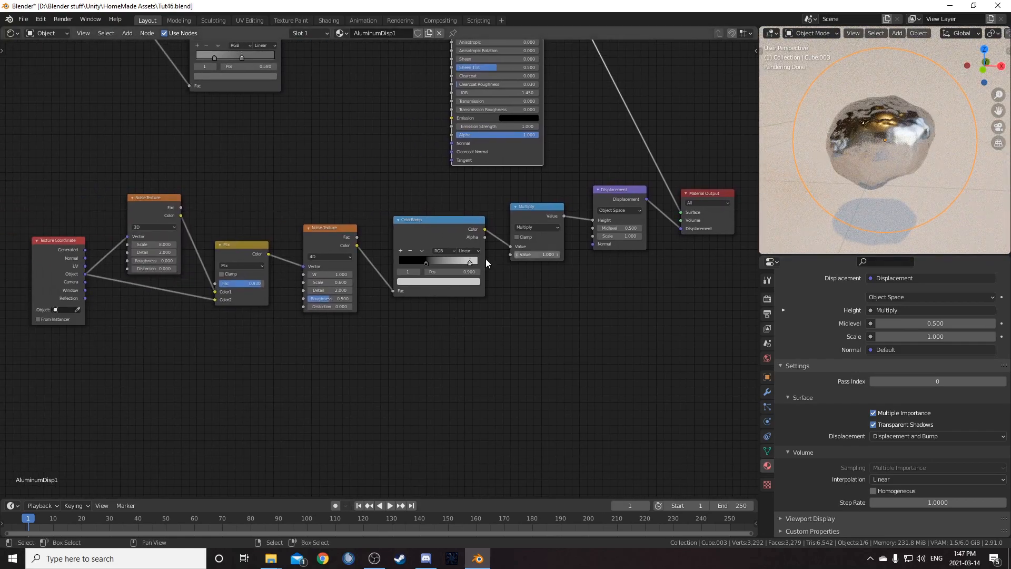
# - Set the Displacement node's Midlevel to 0.3 and Scale to 1.4
pyautogui.moveTo(309, 240); pyautogui.dragTo(307, 234)
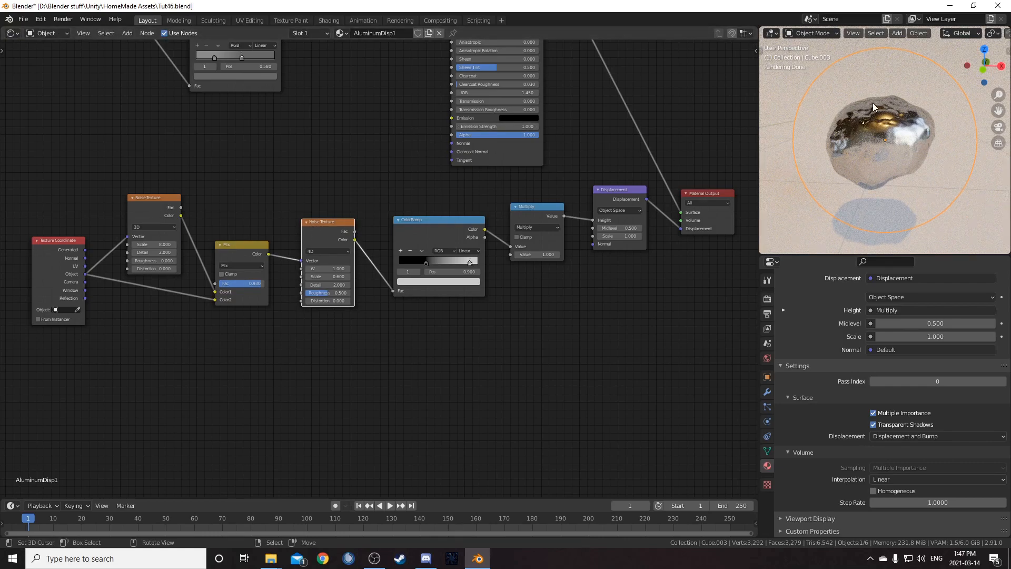
pyautogui.moveTo(161, 210); pyautogui.dragTo(156, 203)
pyautogui.moveTo(482, 237); pyautogui.dragTo(474, 227)
pyautogui.moveTo(622, 229); pyautogui.dragTo(609, 184, button='middle')
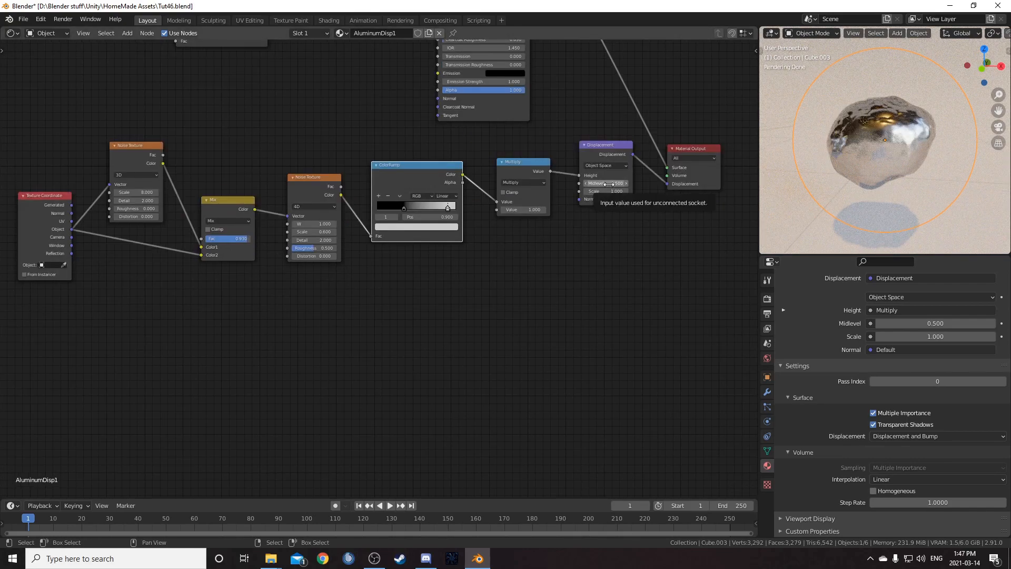
pyautogui.click(609, 184)
pyautogui.write('0.5')
pyautogui.press('Tab')
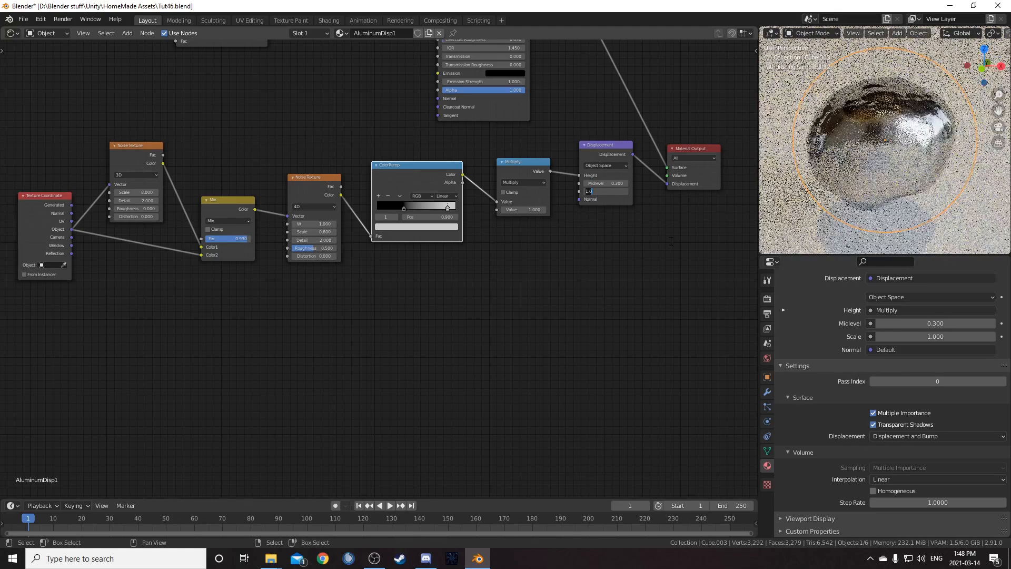
pyautogui.press('Return')
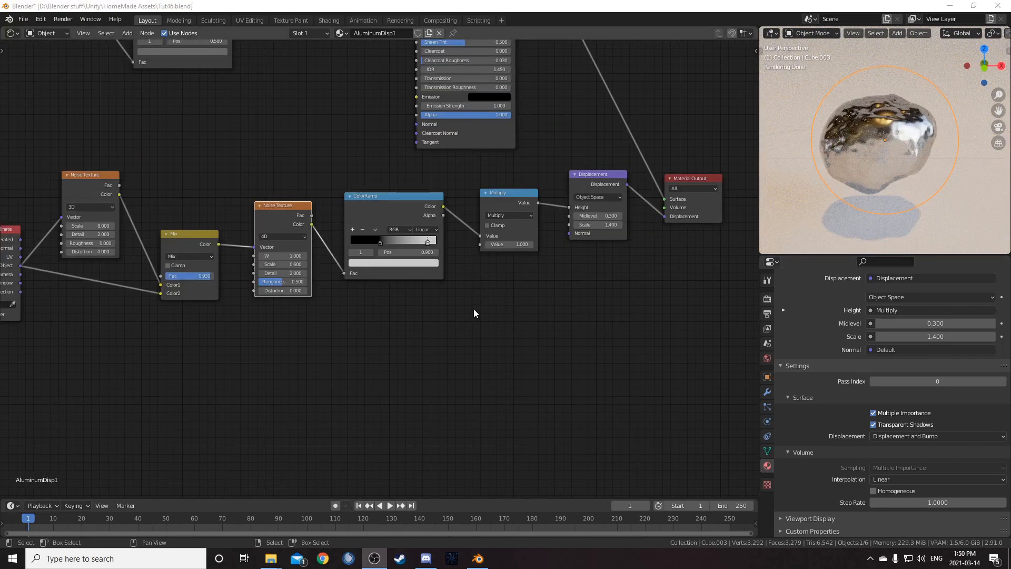
# - Set the 4D Noise Texture's W to 0.8 and the Multiply node's Value to 0.5
pyautogui.scroll(3, 473, 310)
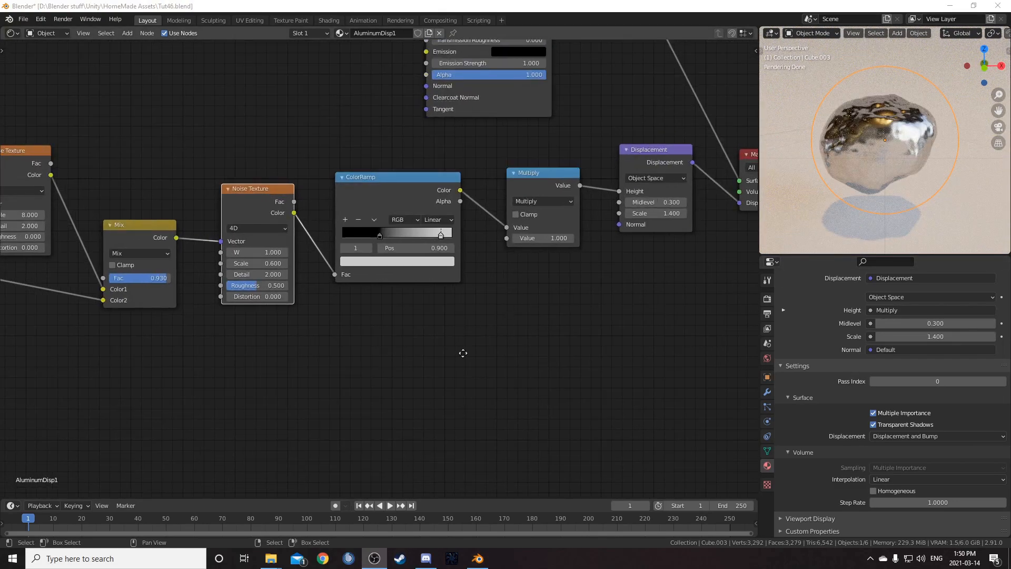
pyautogui.moveTo(458, 324); pyautogui.dragTo(329, 408, button='middle')
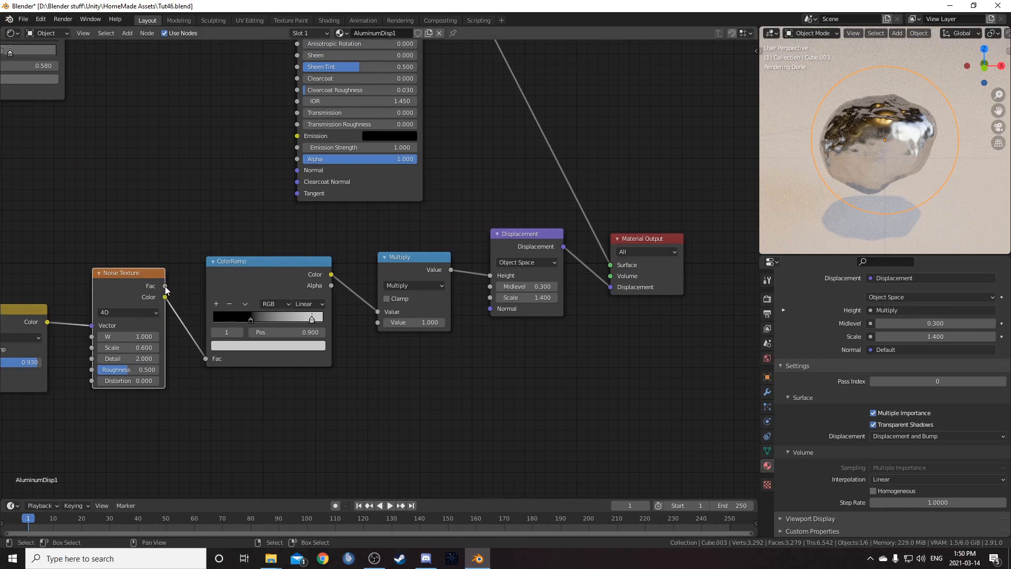
pyautogui.moveTo(164, 288); pyautogui.dragTo(210, 360)
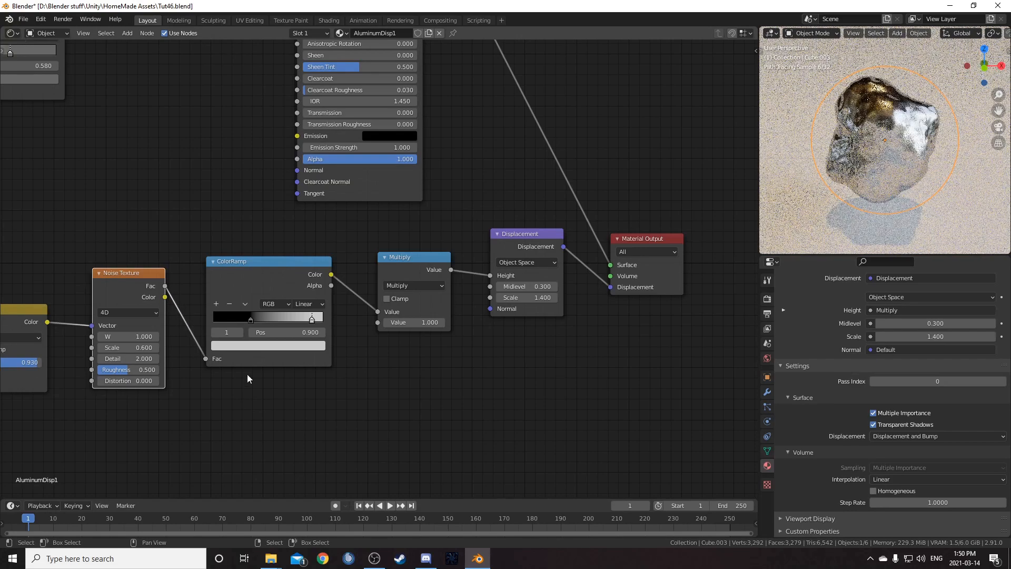
pyautogui.moveTo(157, 377); pyautogui.dragTo(267, 340, button='middle')
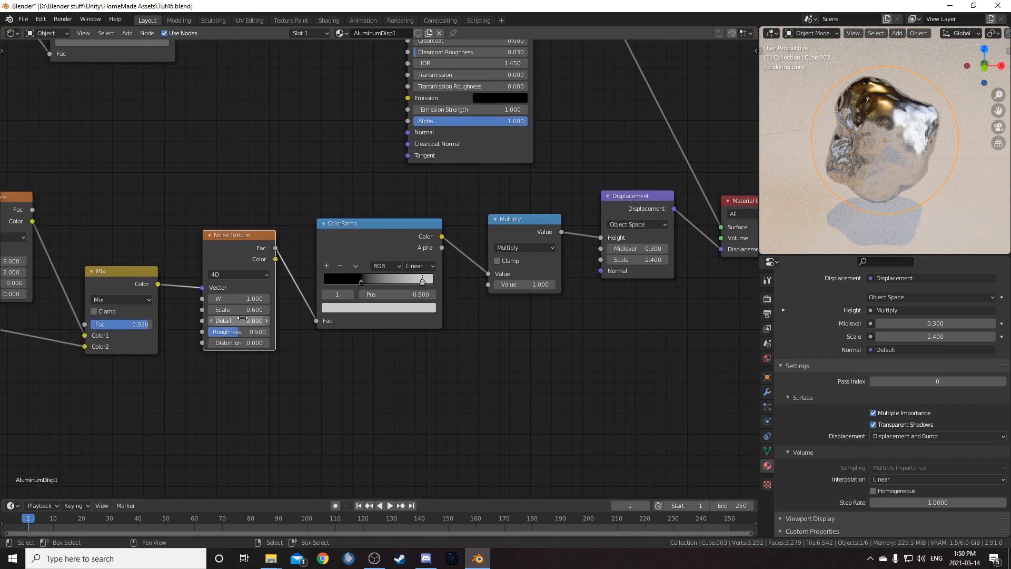
pyautogui.click(212, 299)
pyautogui.click(211, 299)
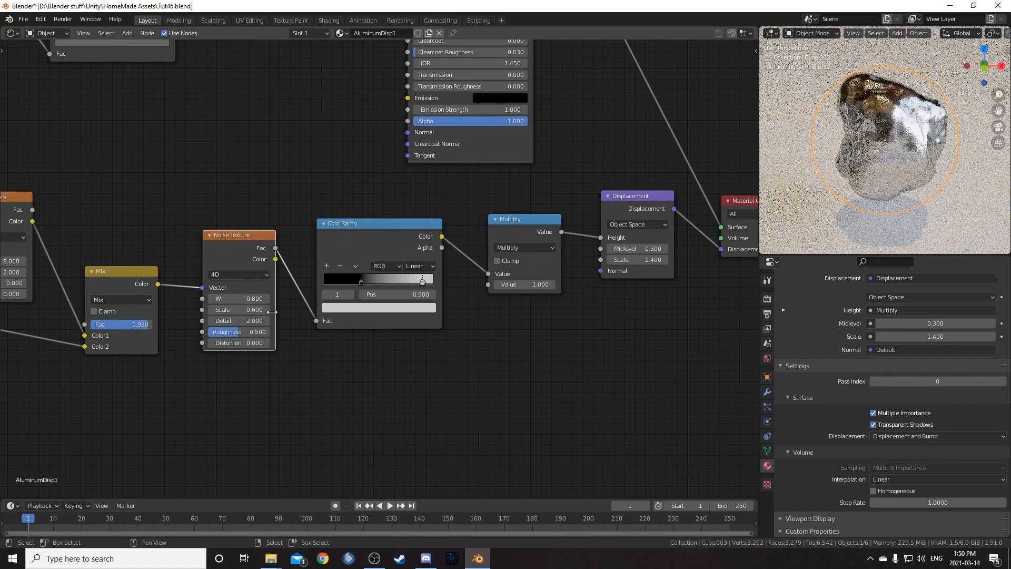
pyautogui.click(527, 284)
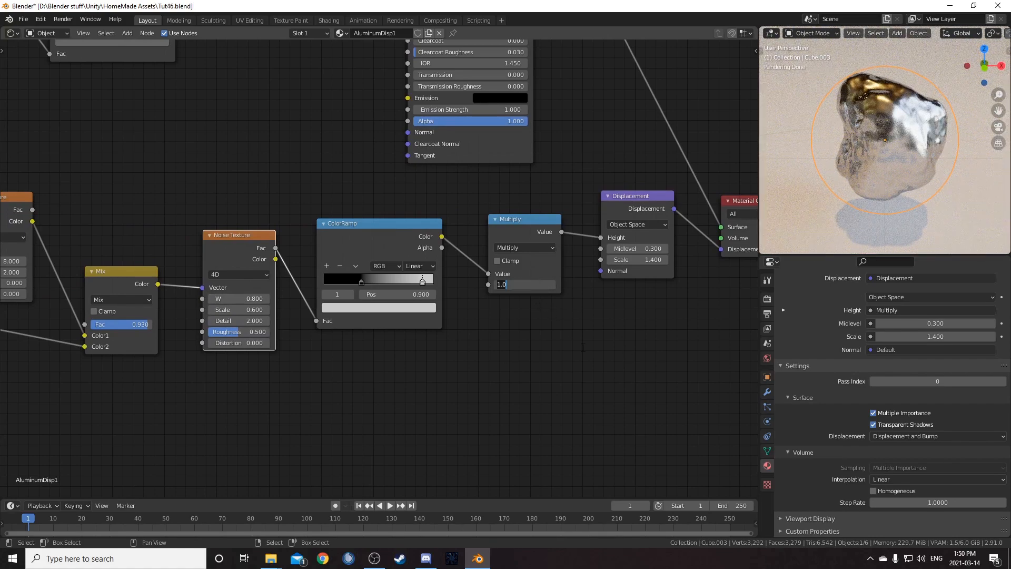
pyautogui.press('Return')
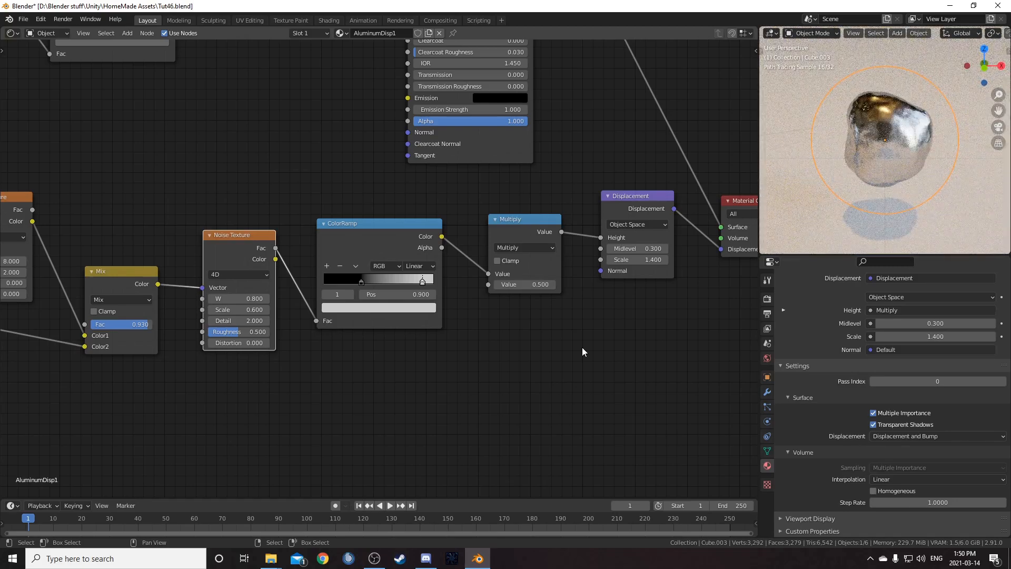
# - Add a Voronoi Texture node in the empty area below the existing noise chain
pyautogui.moveTo(943, 139); pyautogui.dragTo(846, 211, button='middle')
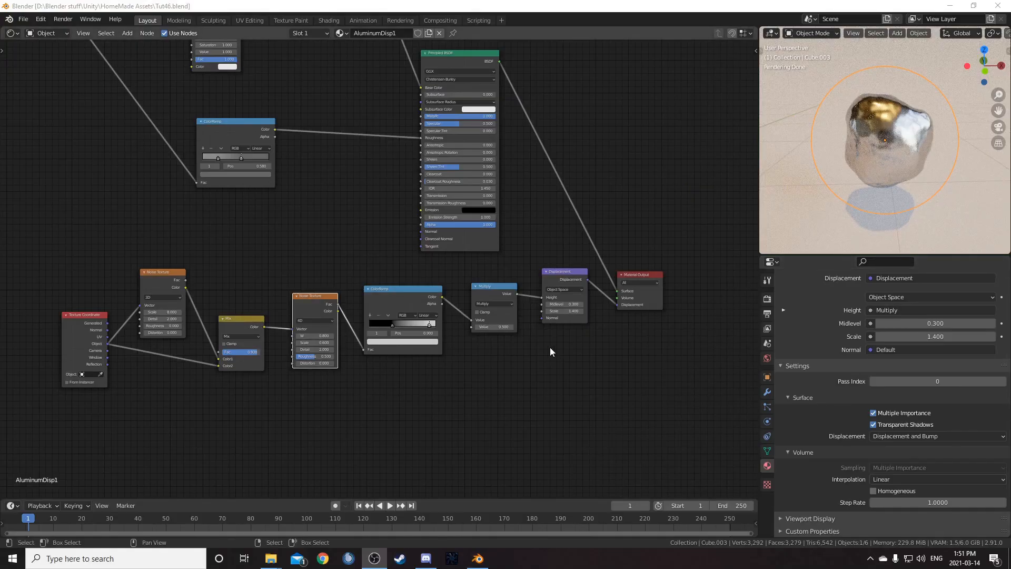
pyautogui.moveTo(550, 346); pyautogui.dragTo(577, 295, button='middle')
pyautogui.moveTo(470, 379); pyautogui.dragTo(546, 292, button='middle')
pyautogui.scroll(4, 457, 354)
pyautogui.moveTo(455, 323); pyautogui.dragTo(507, 330, button='middle')
pyautogui.moveTo(120, 123); pyautogui.dragTo(89, 134)
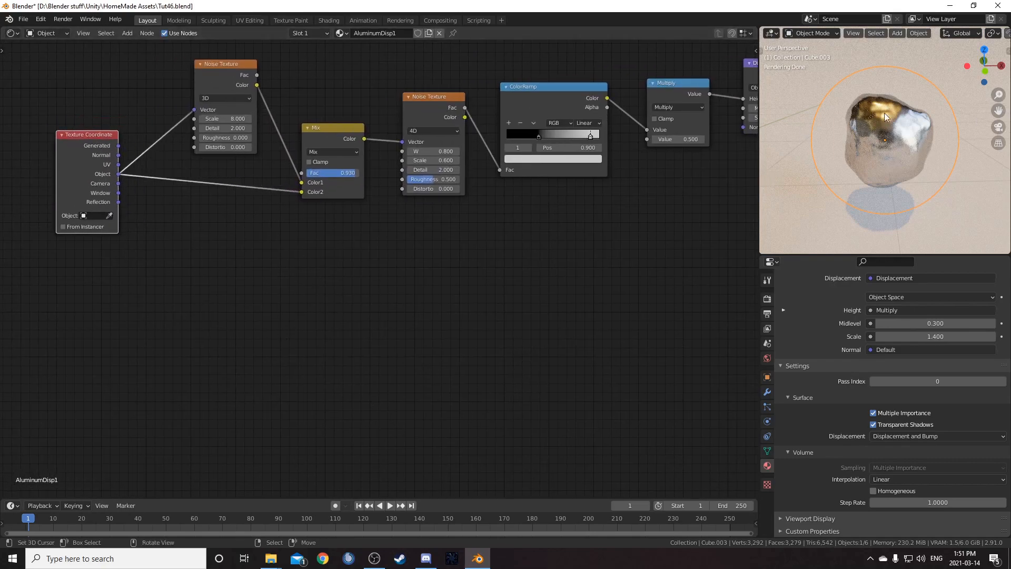
pyautogui.moveTo(178, 354); pyautogui.dragTo(172, 339, button='middle')
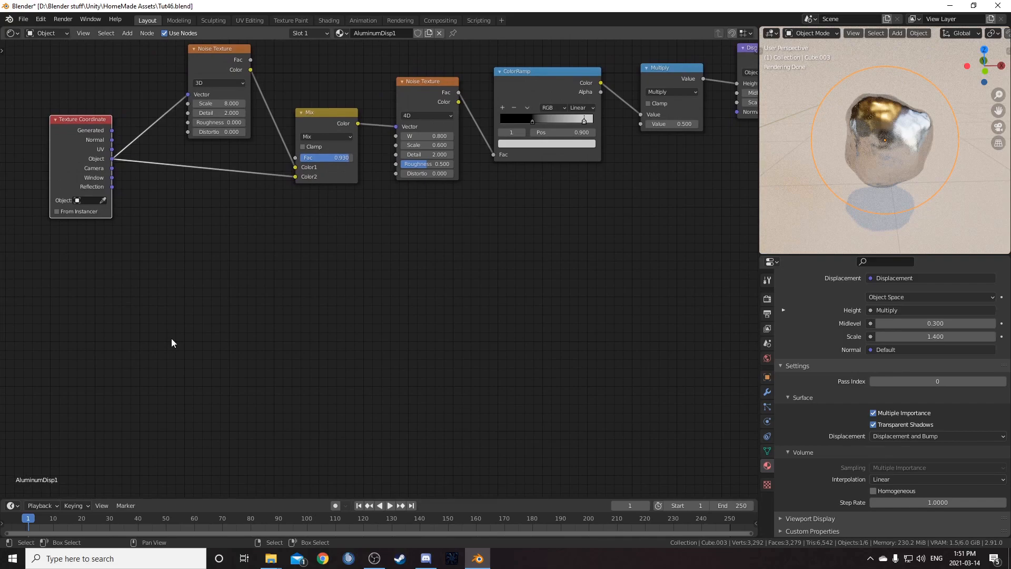
pyautogui.hotkey('shift', 'a')
pyautogui.click(223, 345)
pyautogui.write('voro')
pyautogui.press('Return')
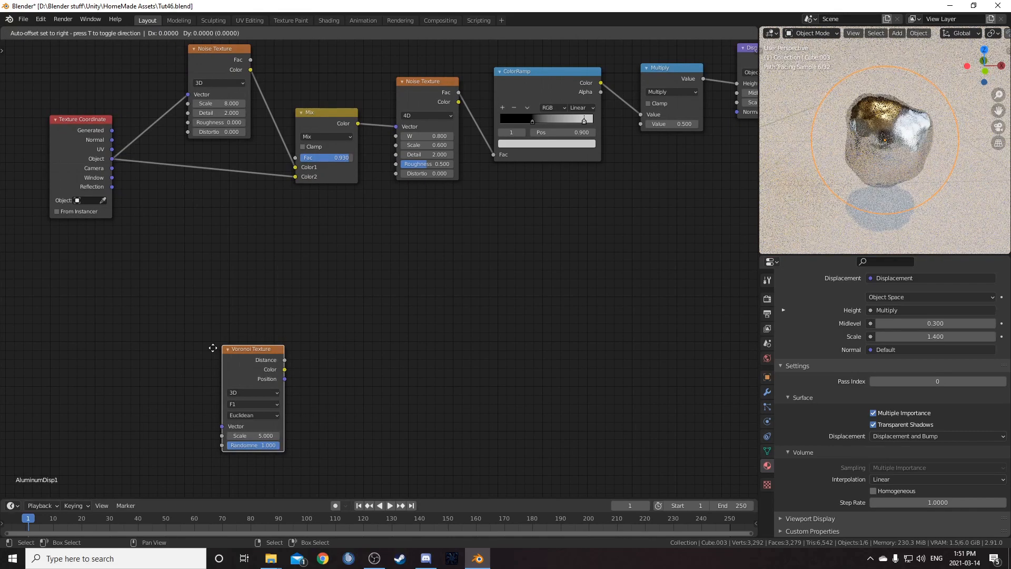
pyautogui.click(294, 265)
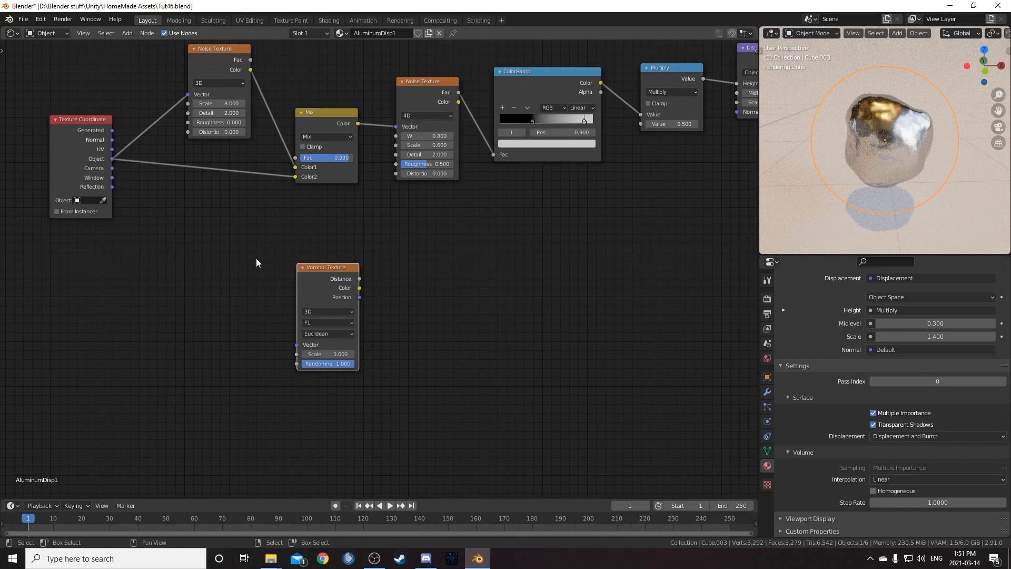
# - Connect the Texture Coordinate's Object output to the Voronoi Texture's Vector input
pyautogui.scroll(1, 267, 264)
pyautogui.moveTo(67, 139); pyautogui.dragTo(283, 358)
pyautogui.moveTo(306, 276); pyautogui.dragTo(405, 227, button='middle')
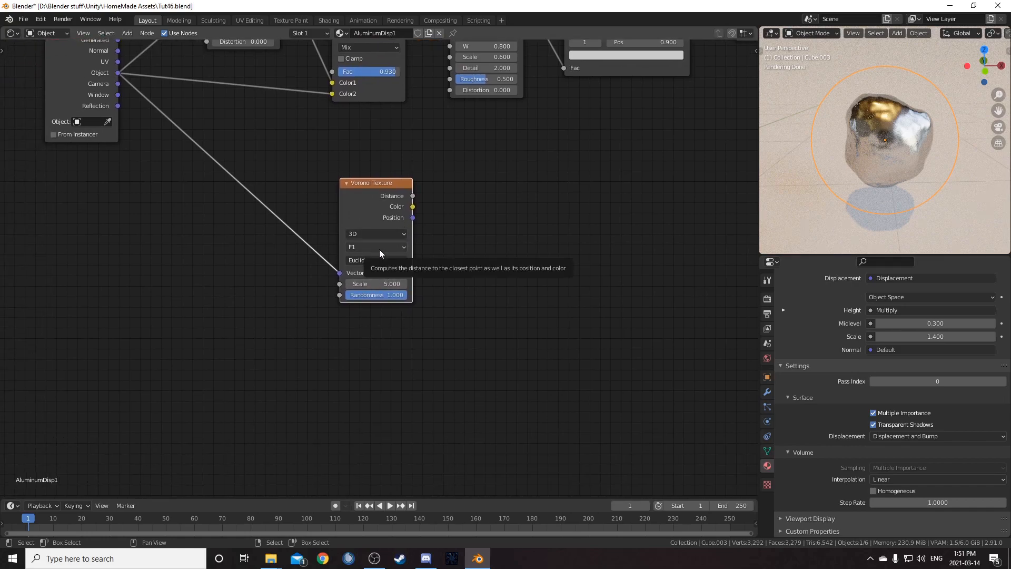
pyautogui.moveTo(379, 254); pyautogui.dragTo(469, 270, button='middle')
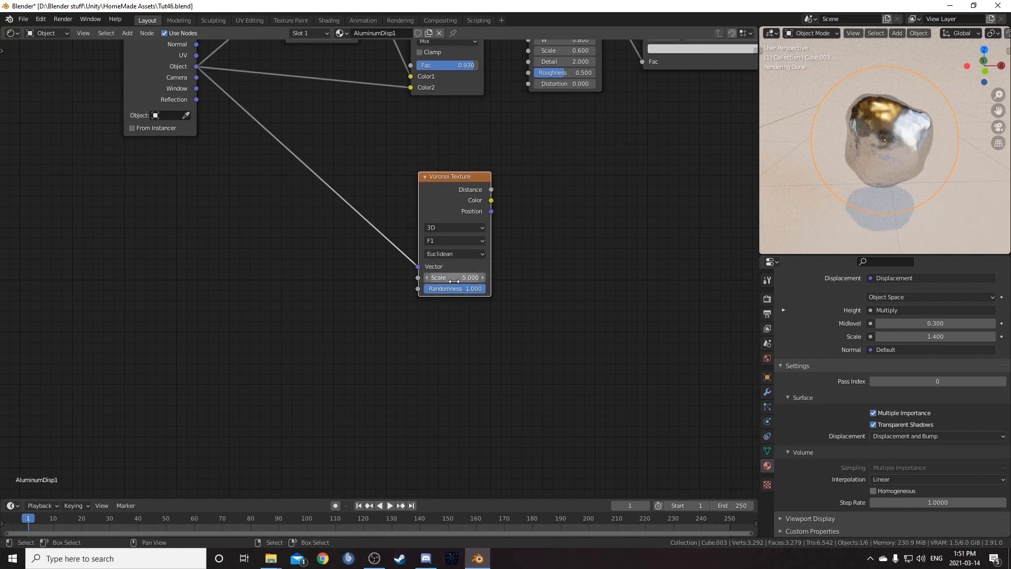
pyautogui.moveTo(463, 177); pyautogui.dragTo(502, 172)
# - Insert a new Noise Texture on the link between the Texture Coordinate Object output and the Voronoi Vector input
pyautogui.hotkey('shift', 'a')
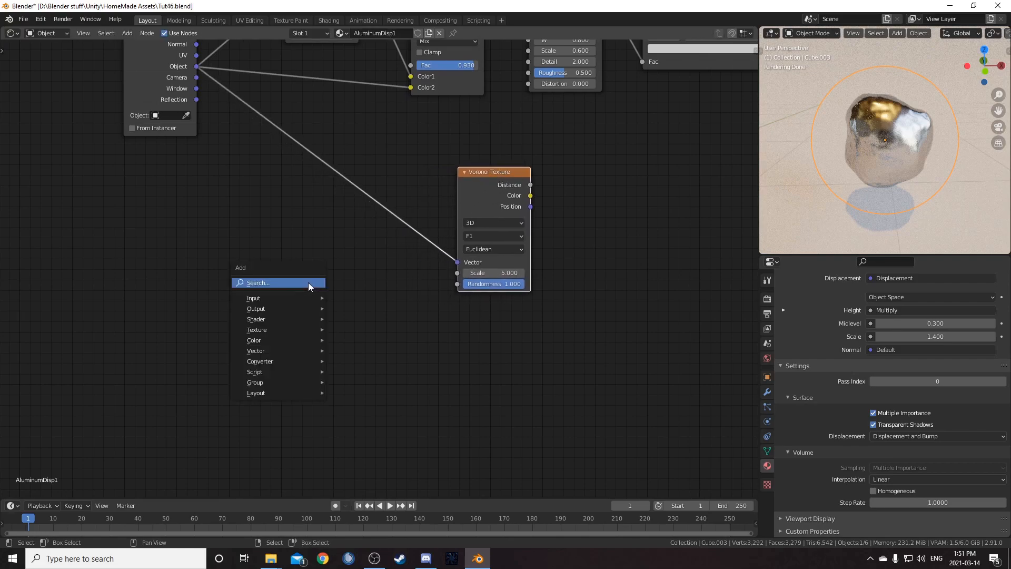
pyautogui.click(309, 282)
pyautogui.write('noi')
pyautogui.press('Return')
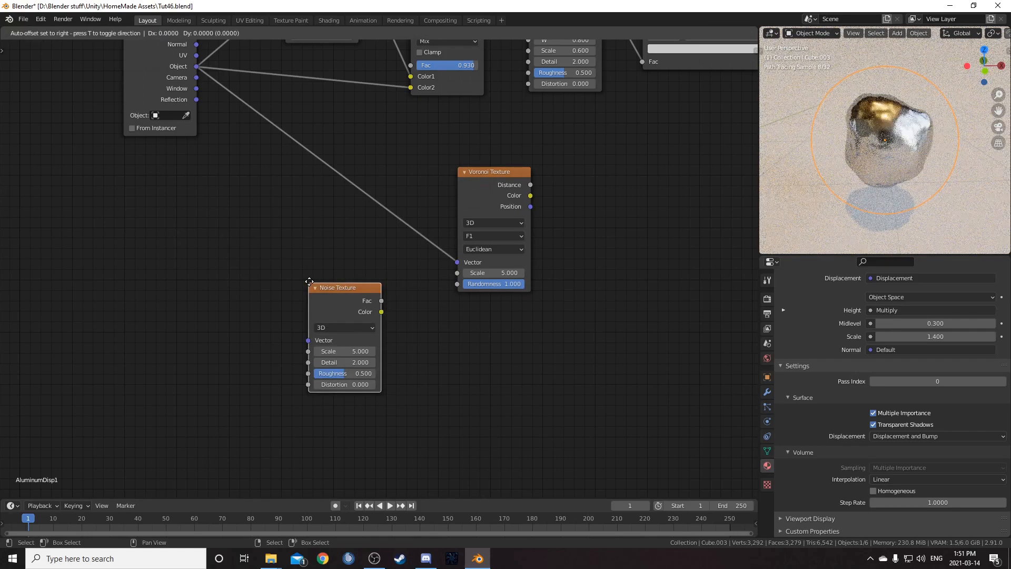
pyautogui.click(268, 112)
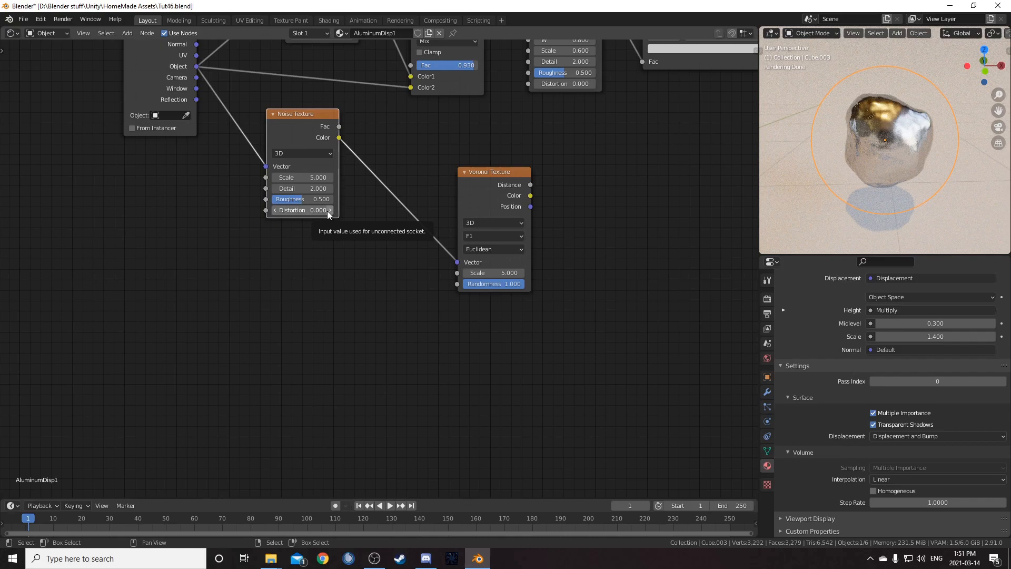
# - Set the new Noise Texture's Scale to 10 and Roughness to 0
pyautogui.click(318, 179)
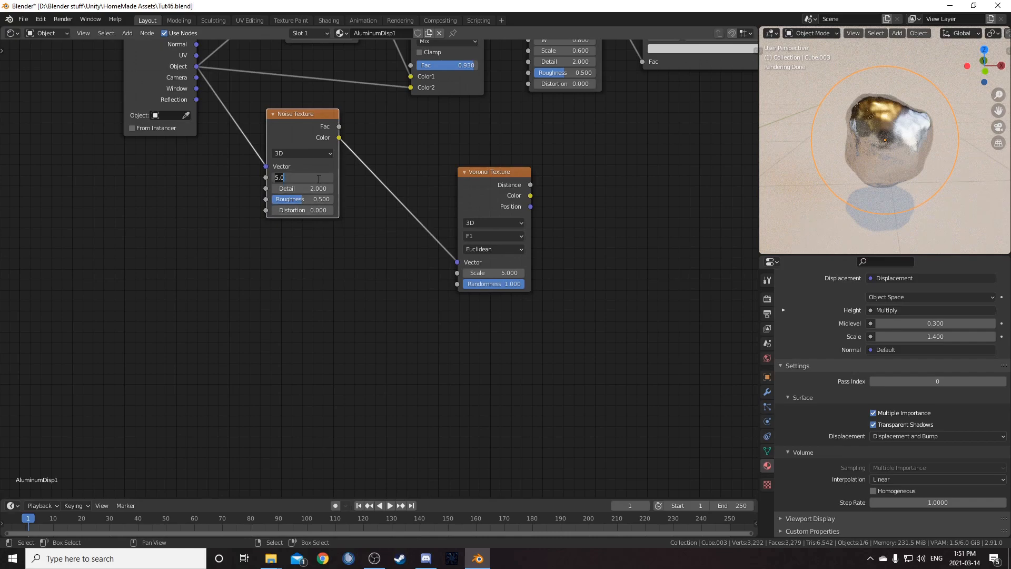
pyautogui.write('10')
pyautogui.press('Tab')
pyautogui.press('Tab')
pyautogui.write('0')
pyautogui.press('Return')
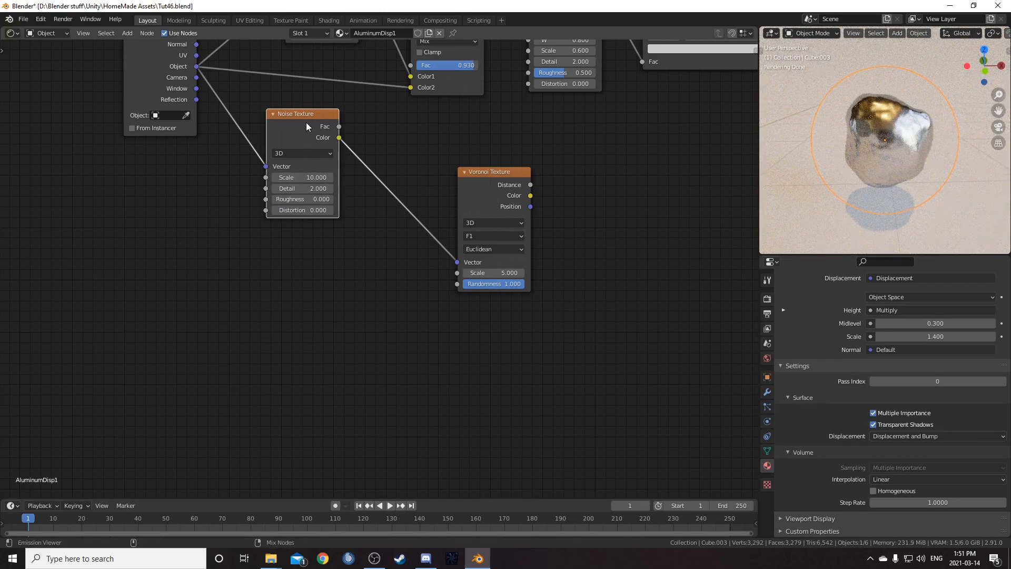
# - Insert a Mix node between the new Noise Texture's Color output and the Voronoi Texture's Vector input
pyautogui.hotkey('shift', 'a')
pyautogui.click(342, 258)
pyautogui.write('mix')
pyautogui.press('Return')
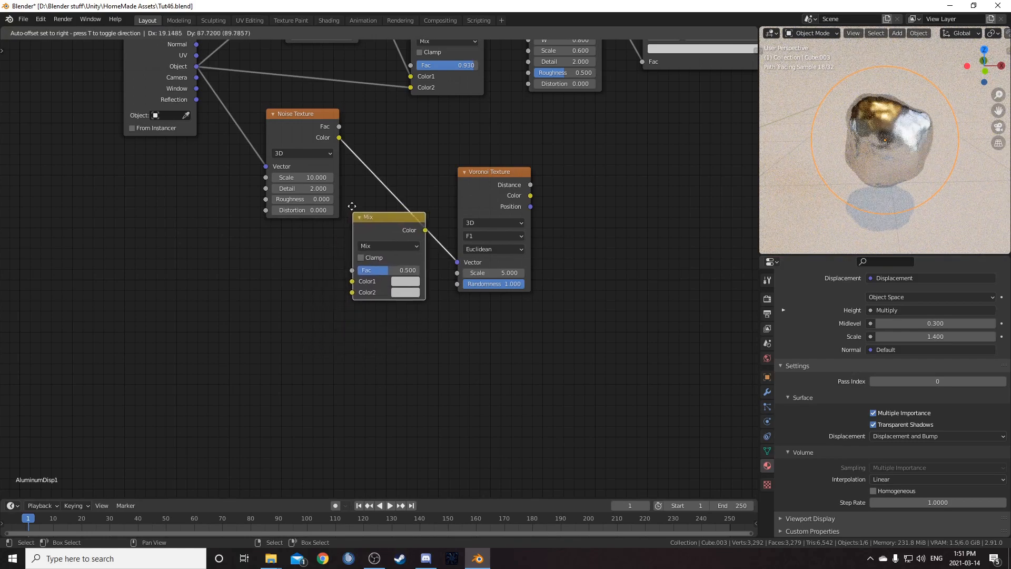
pyautogui.click(379, 169)
# - Connect the Texture Coordinate's Object output to the new Mix node's Color2 and set its Fac to 0.9
pyautogui.moveTo(196, 67); pyautogui.dragTo(383, 248)
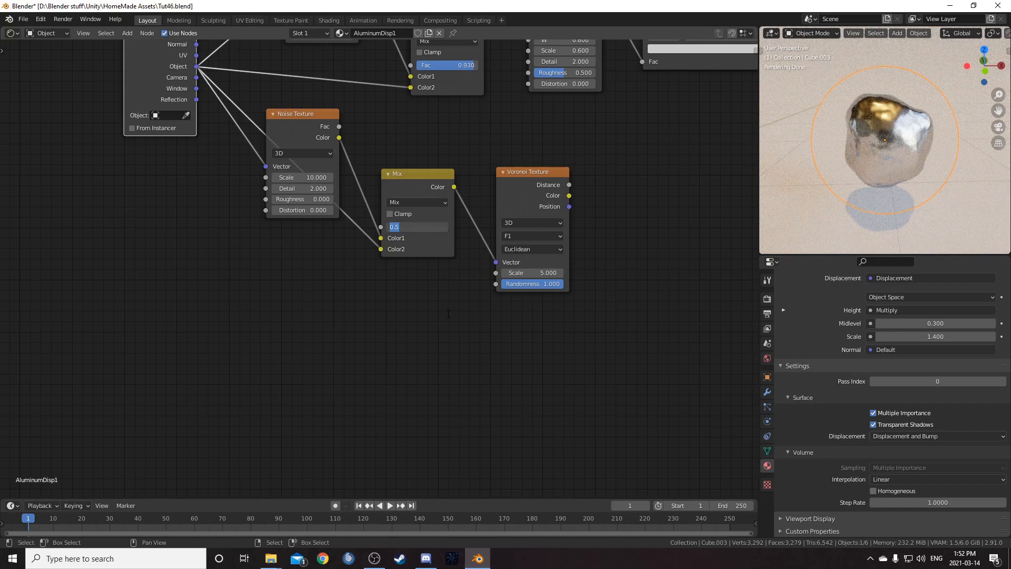
pyautogui.write('.9')
pyautogui.press('Return')
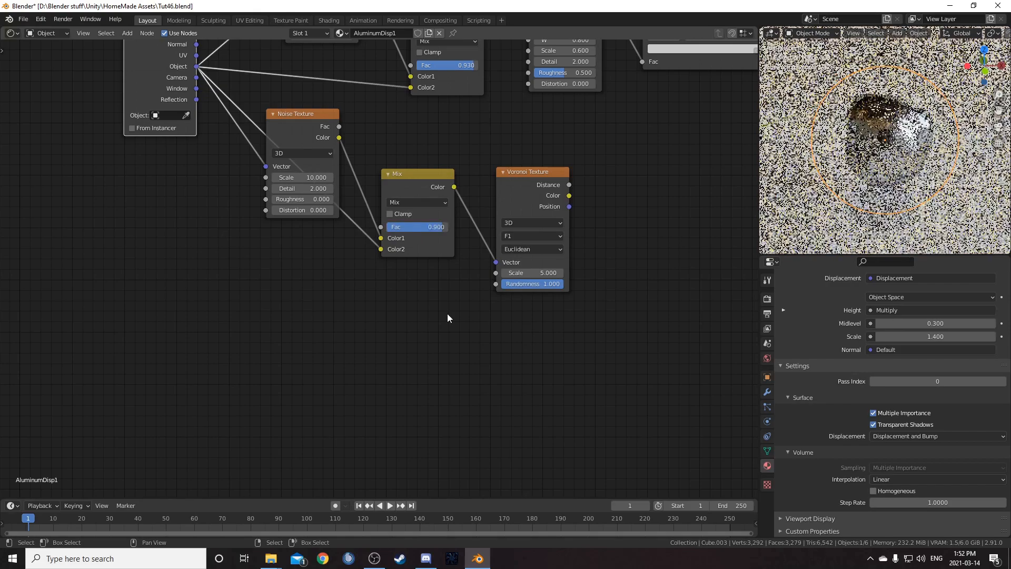
# - Preview the Voronoi Texture's Distance output on the object
pyautogui.keyDown('ctrl'); pyautogui.keyDown('shift'); pyautogui.click(523, 181); pyautogui.keyUp('shift'); pyautogui.keyUp('ctrl')
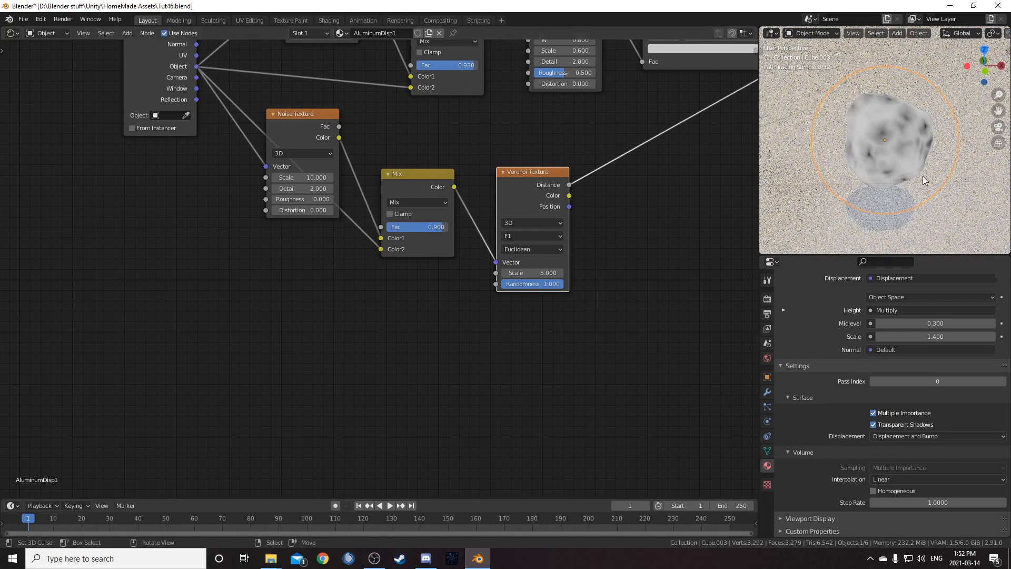
pyautogui.scroll(3, 889, 159)
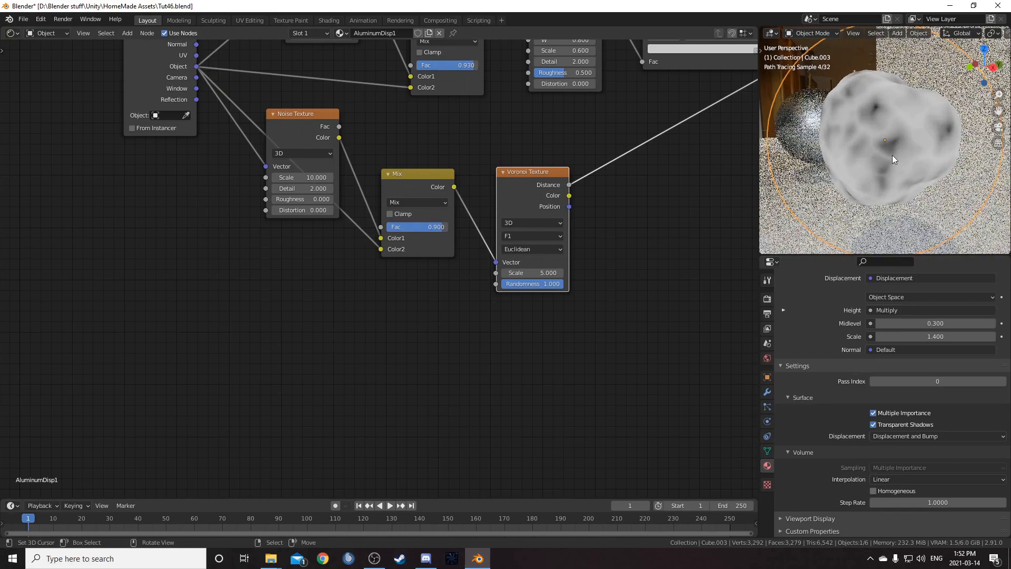
pyautogui.scroll(-4, 477, 257)
pyautogui.moveTo(501, 288); pyautogui.dragTo(309, 261, button='middle')
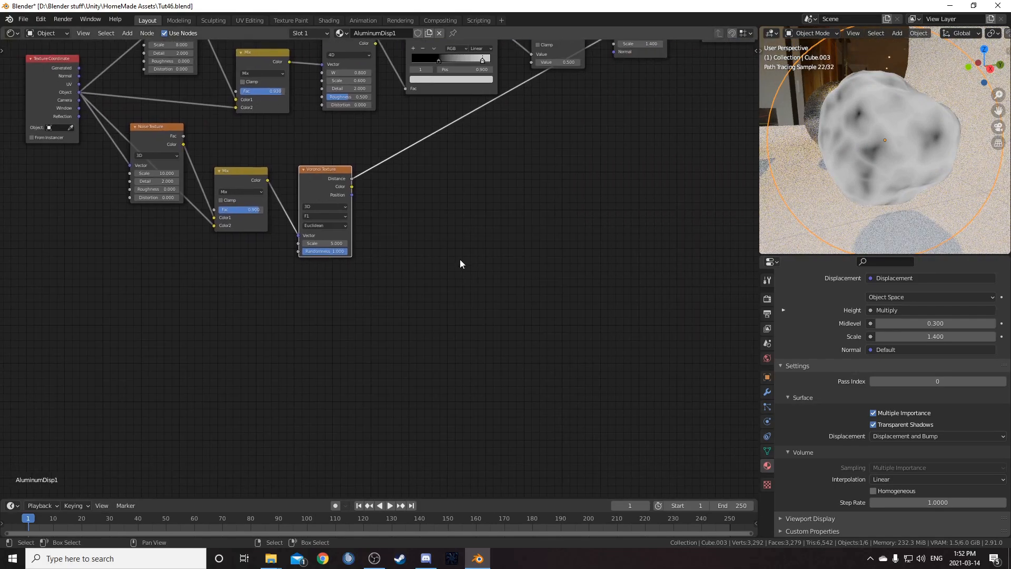
# - Insert a ColorRamp on the preview link coming from the Voronoi Texture's Distance output
pyautogui.moveTo(453, 241); pyautogui.dragTo(518, 268, button='middle')
pyautogui.hotkey('shift', 'a')
pyautogui.click(519, 268)
pyautogui.write('ramp')
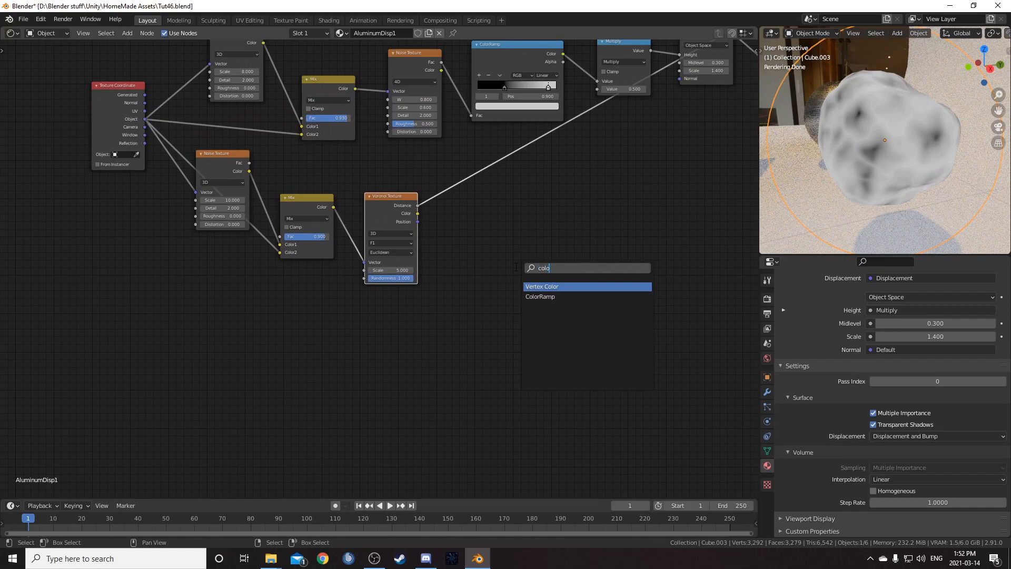
pyautogui.press('Return')
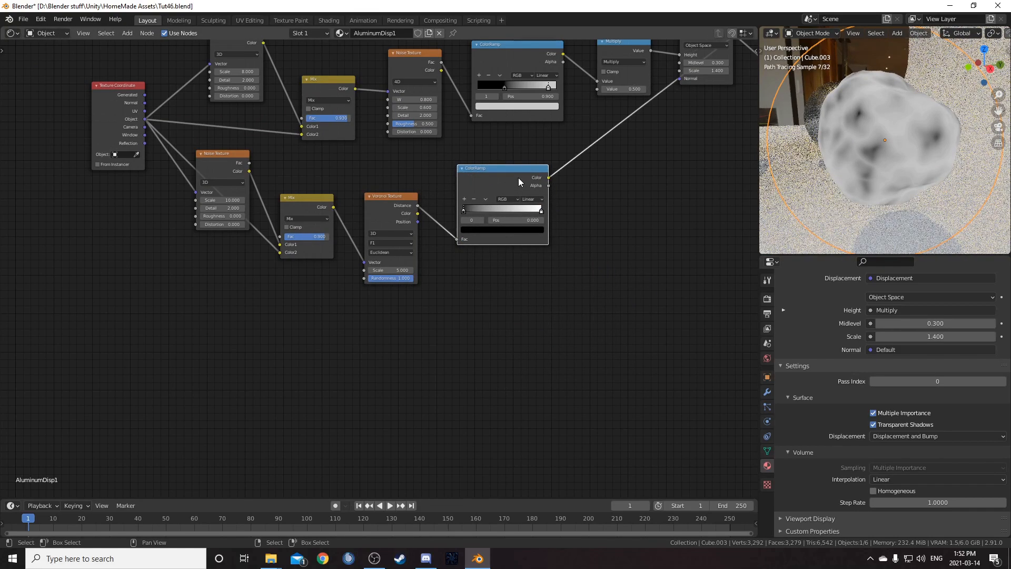
pyautogui.click(546, 297)
pyautogui.scroll(2, 552, 307)
pyautogui.moveTo(552, 306); pyautogui.dragTo(518, 298, button='middle')
pyautogui.scroll(3, 491, 301)
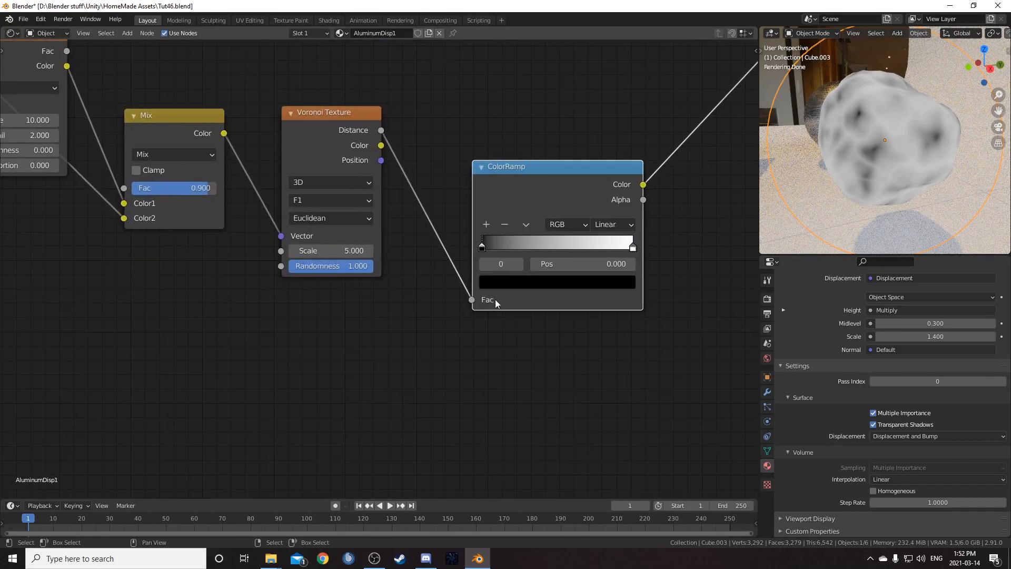
# - Set the new ColorRamp's white stop position to 0.3
pyautogui.moveTo(633, 247); pyautogui.dragTo(543, 247)
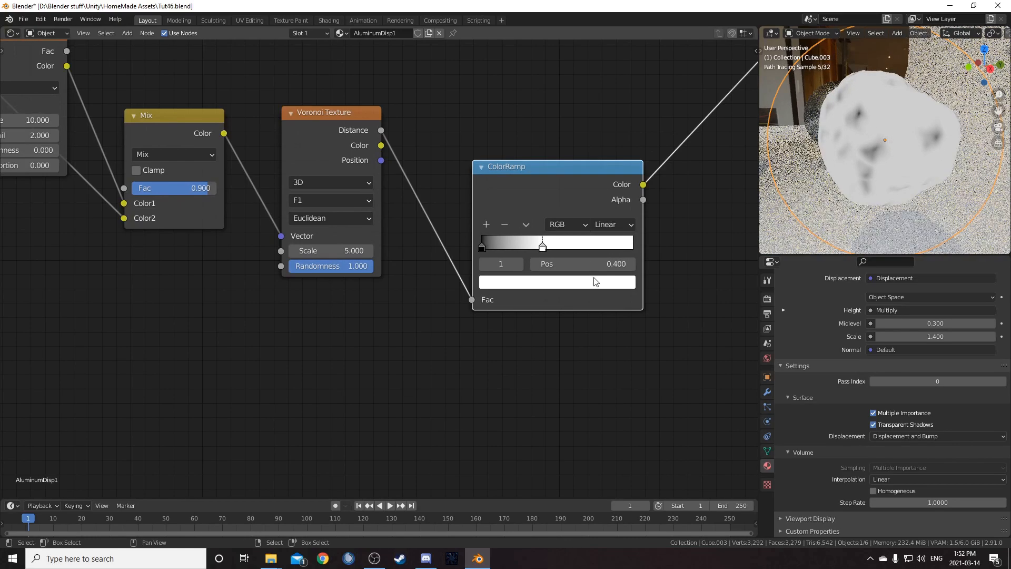
pyautogui.click(595, 267)
pyautogui.write('0.3')
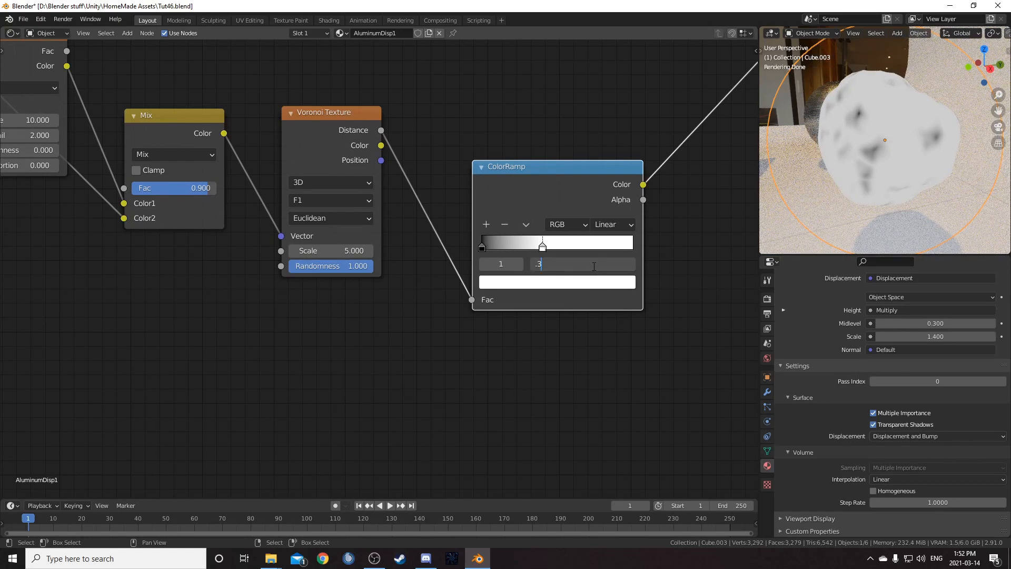
pyautogui.press('Return')
pyautogui.moveTo(834, 156); pyautogui.dragTo(835, 192, button='middle')
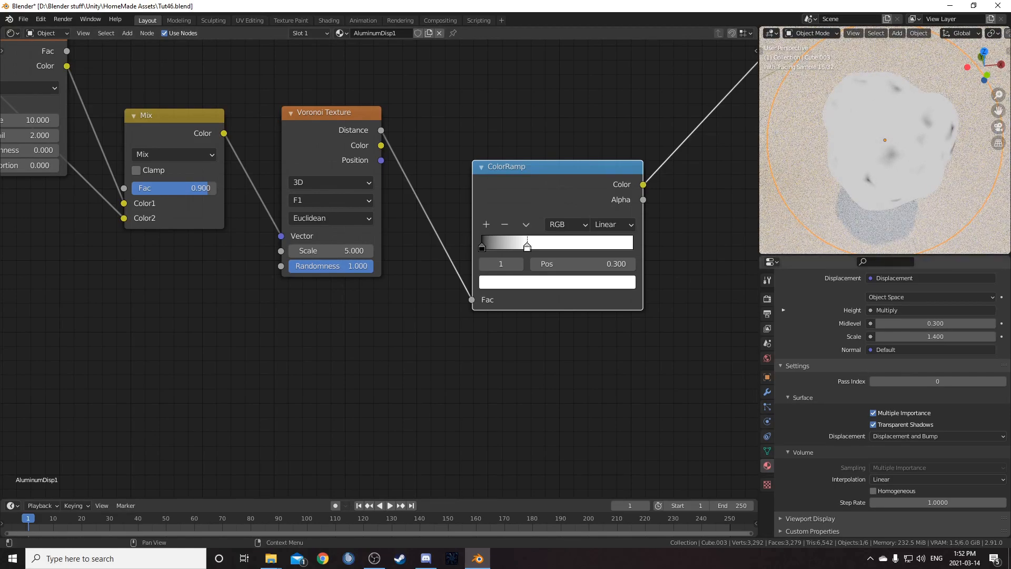
# - Duplicate the Noise Texture node and place the copy below the original
pyautogui.scroll(-3, 224, 344)
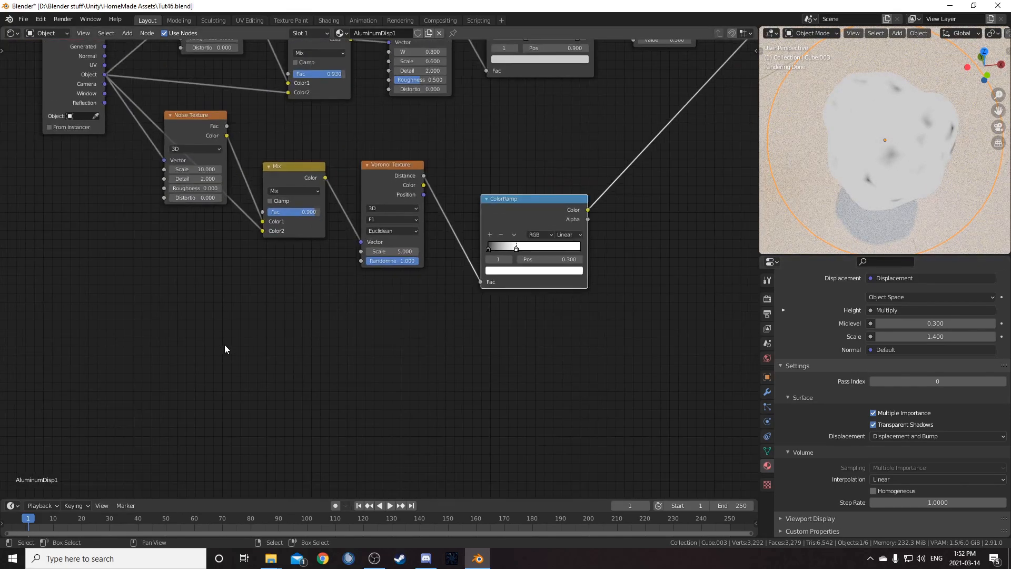
pyautogui.click(206, 133)
pyautogui.moveTo(248, 233); pyautogui.dragTo(262, 209, button='middle')
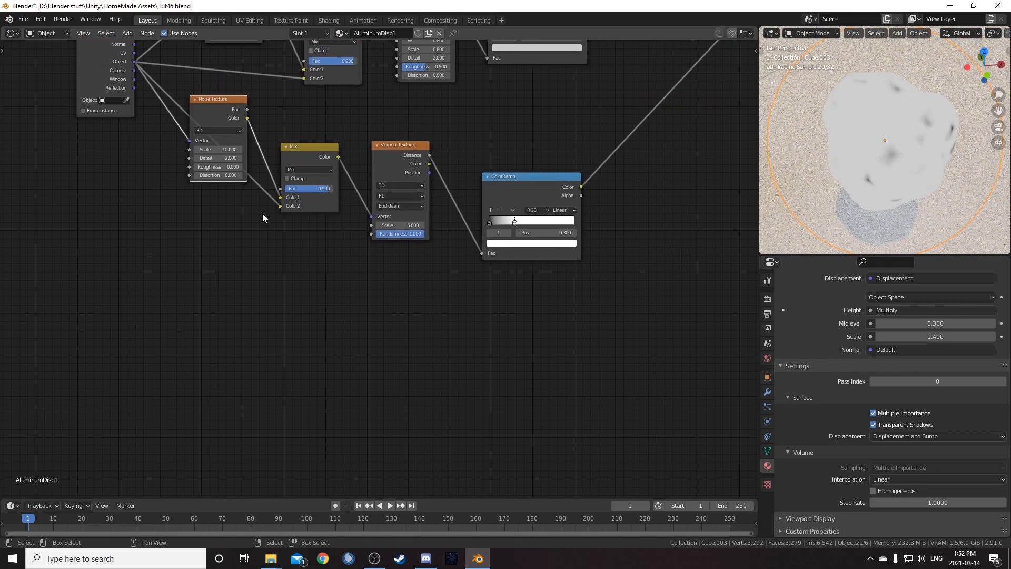
pyautogui.hotkey('shift', 'd')
pyautogui.click(229, 255)
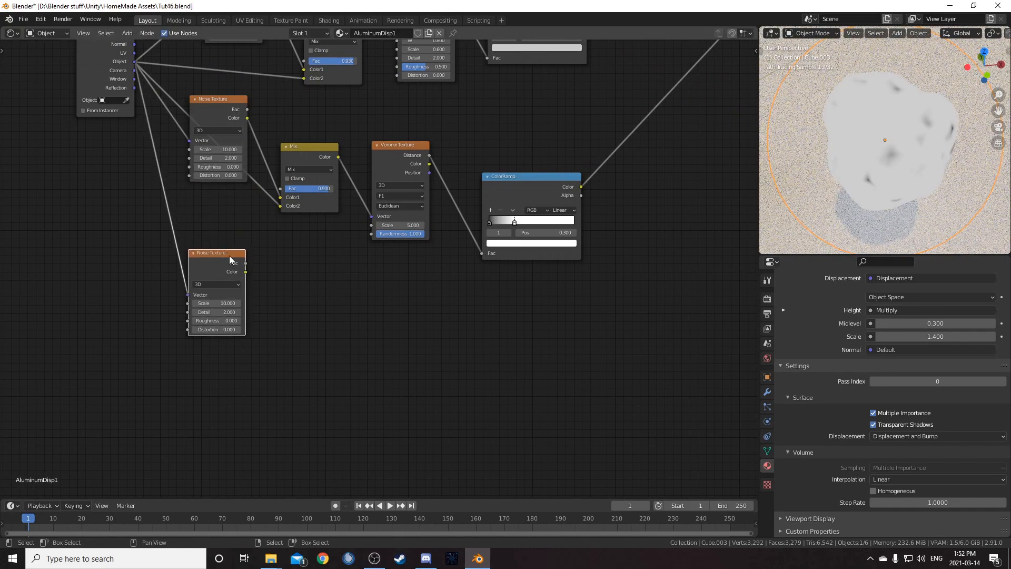
# - Set the duplicated Noise Texture's Scale to 1 and Roughness to 0.5
pyautogui.scroll(1, 314, 362)
pyautogui.moveTo(314, 367); pyautogui.dragTo(384, 388, button='middle')
pyautogui.scroll(-1, 384, 389)
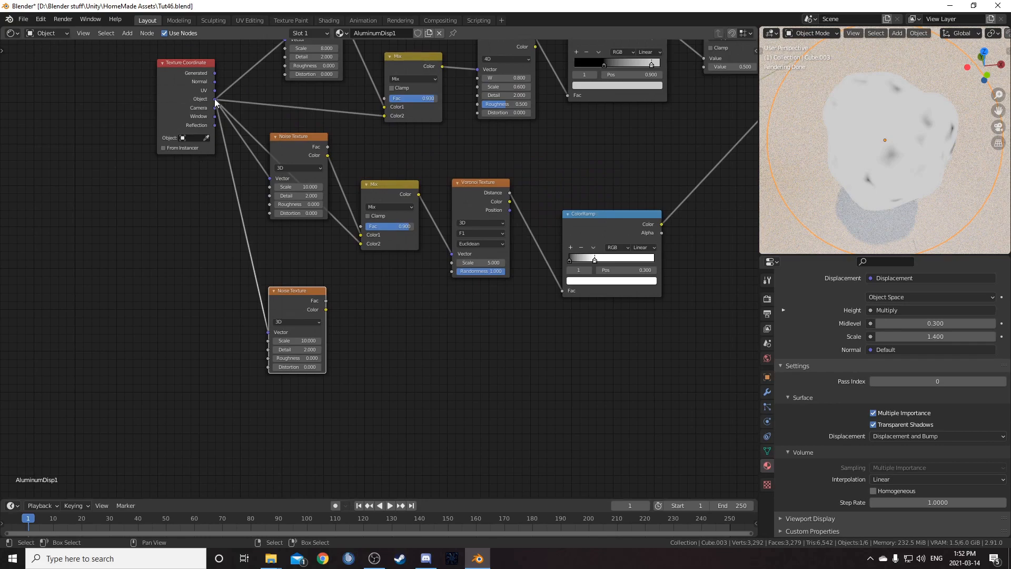
pyautogui.moveTo(346, 327); pyautogui.dragTo(341, 293, button='middle')
pyautogui.click(297, 310)
pyautogui.write('10.0')
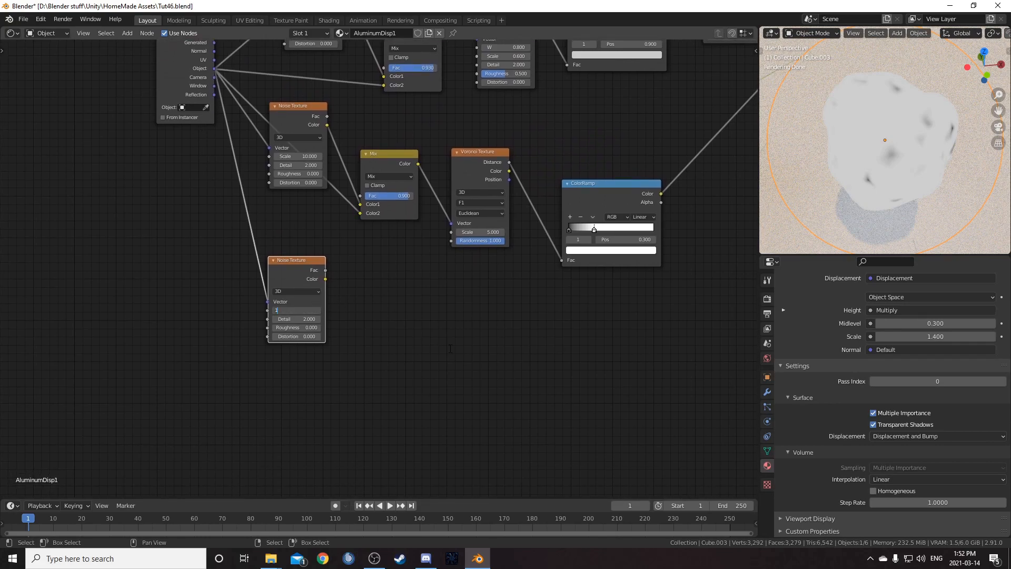
pyautogui.press('Tab')
pyautogui.press('Tab')
pyautogui.write('5')
pyautogui.press('Return')
# - Duplicate the ColorRamp and feed the new Noise Texture's Fac into the copy
pyautogui.scroll(-1, 450, 349)
pyautogui.moveTo(450, 354); pyautogui.dragTo(370, 316, button='middle')
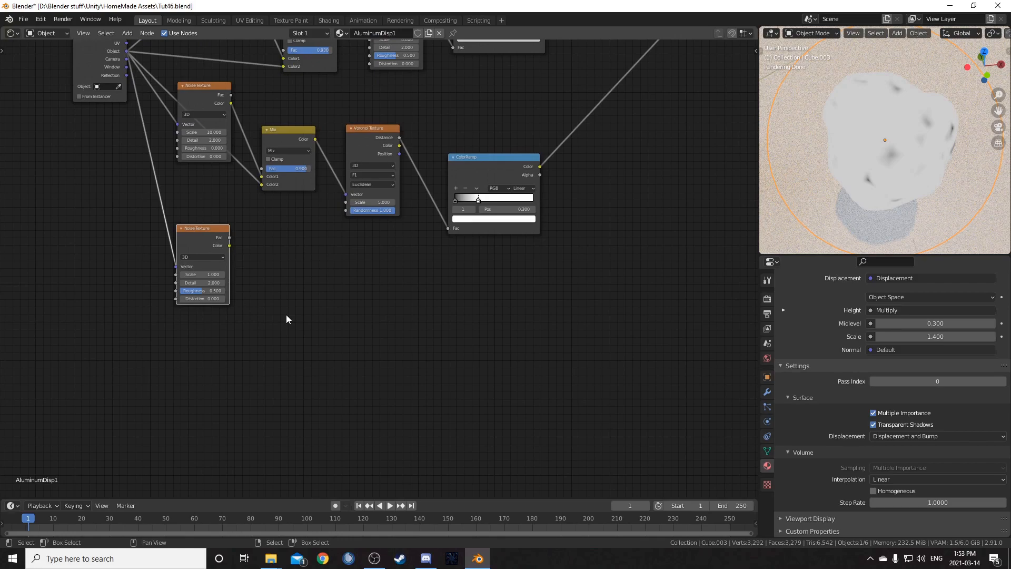
pyautogui.click(495, 154)
pyautogui.hotkey('shift', 'd')
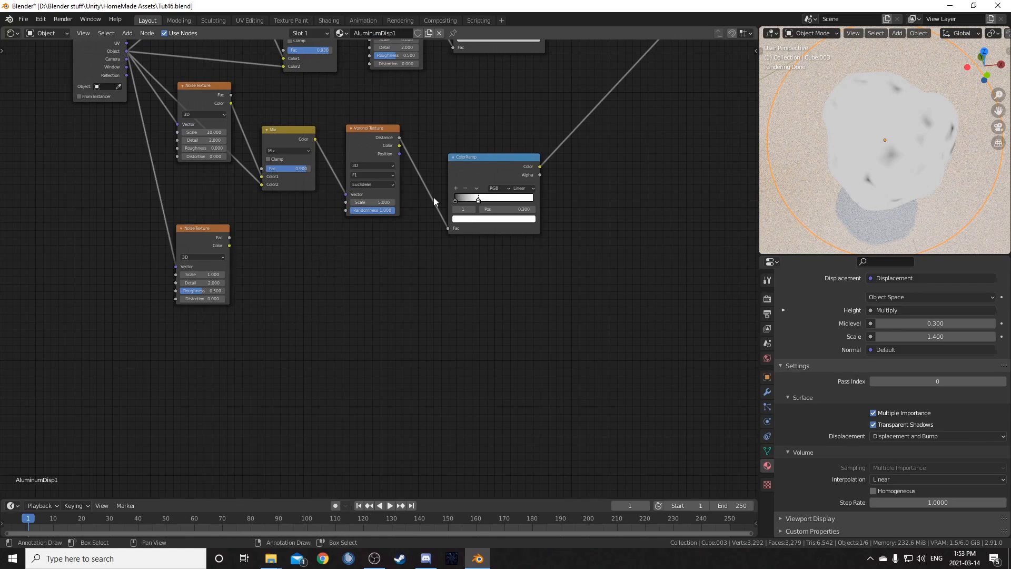
pyautogui.hotkey('shift', 'd')
pyautogui.click(257, 246)
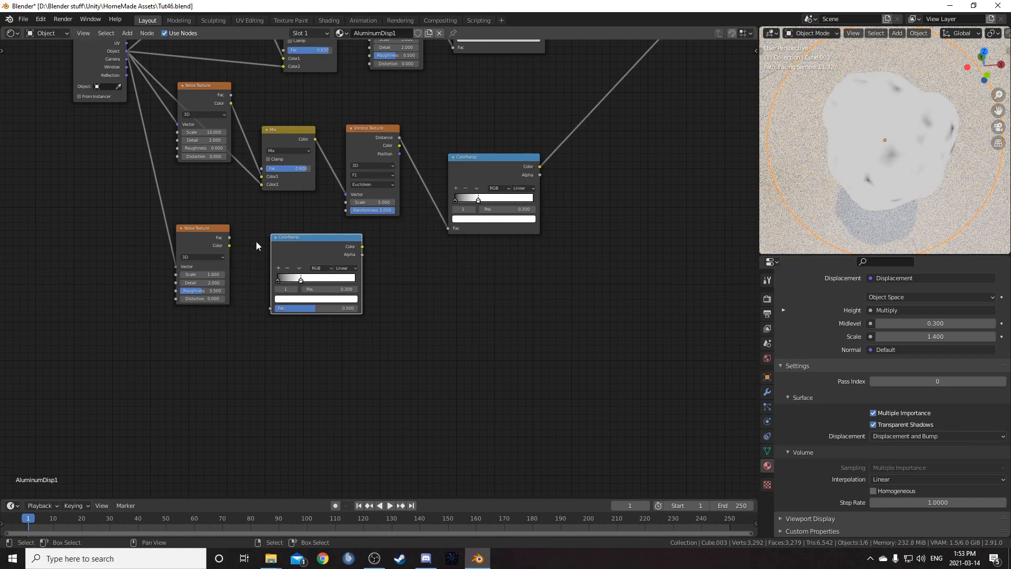
pyautogui.moveTo(229, 238); pyautogui.dragTo(271, 308)
pyautogui.moveTo(338, 236); pyautogui.dragTo(390, 236)
pyautogui.scroll(2, 378, 267)
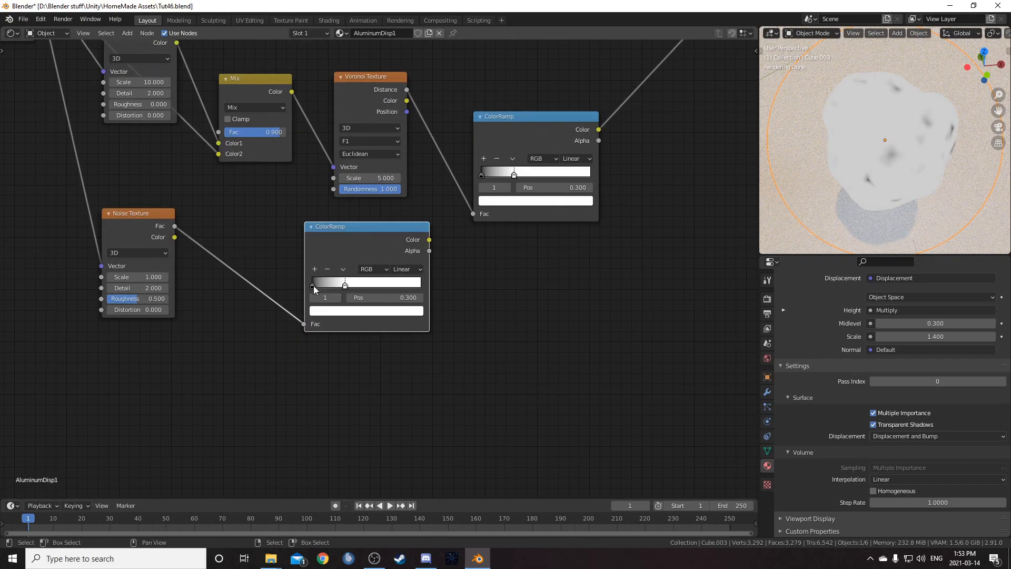
# - Set the new ColorRamp's white stop position to 0.5
pyautogui.click(313, 286)
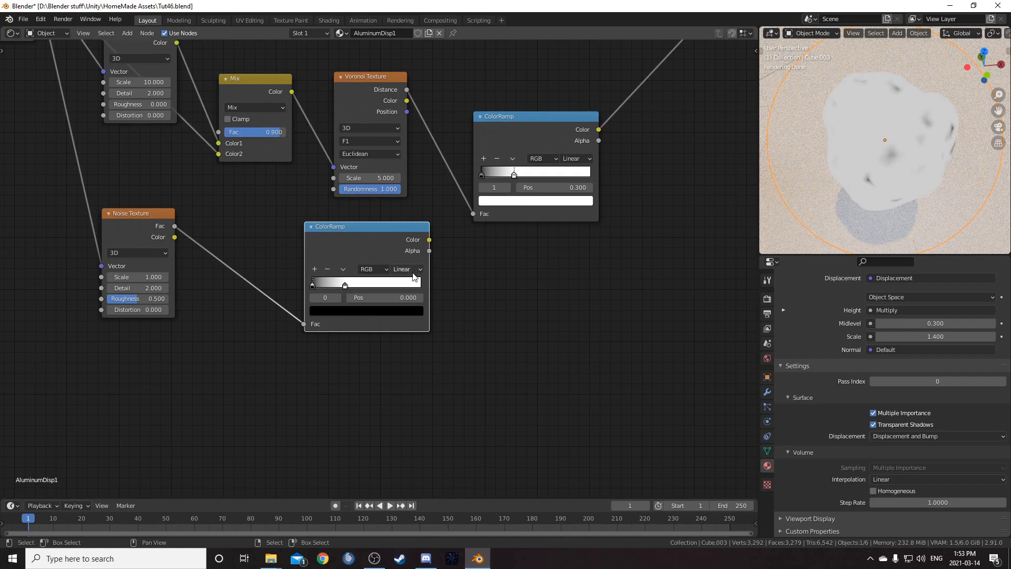
pyautogui.click(345, 285)
pyautogui.click(382, 300)
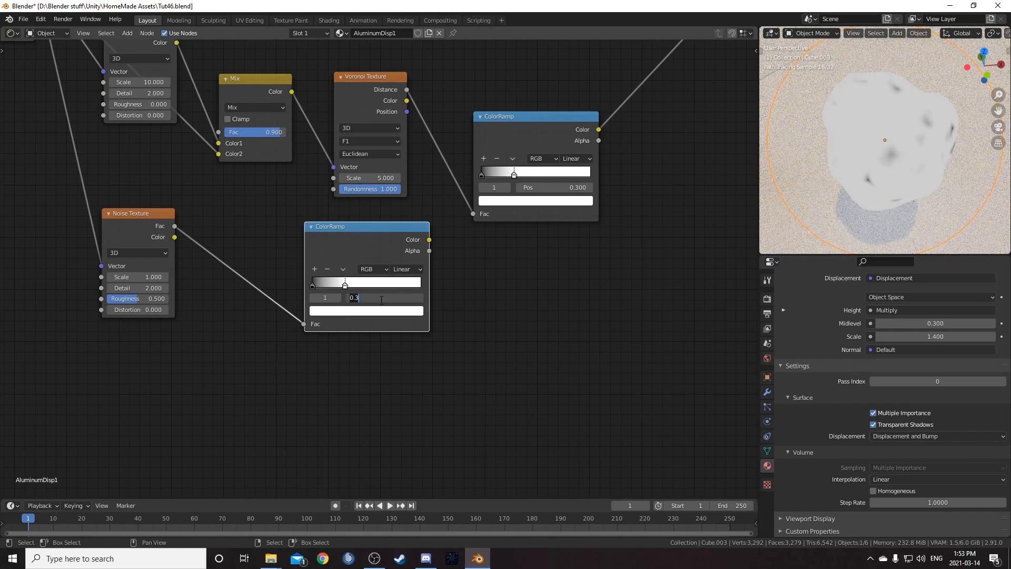
pyautogui.press('Return')
pyautogui.moveTo(368, 235); pyautogui.dragTo(425, 290)
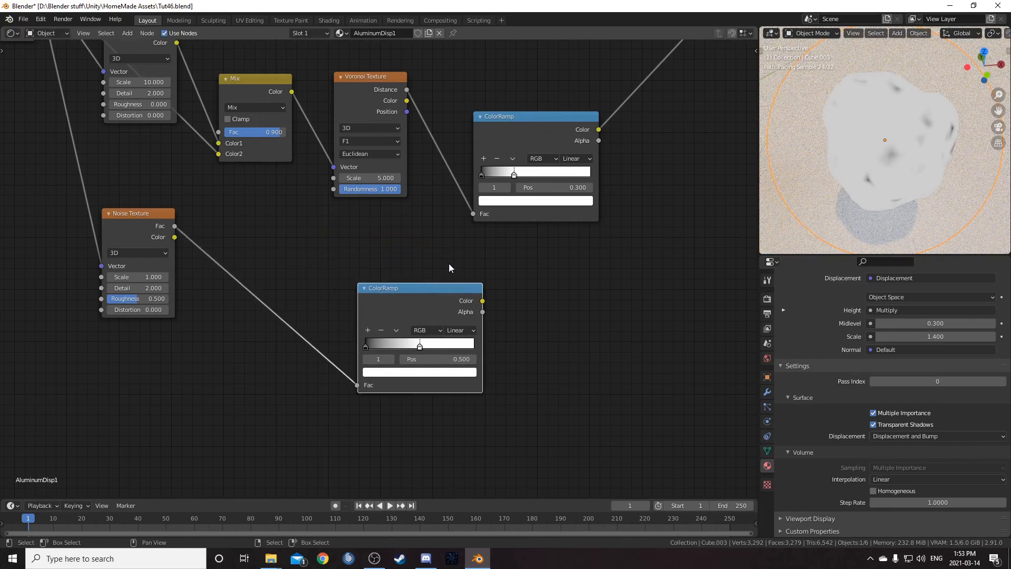
# - Add a MixRGB node that combines the outputs of the two ColorRamps
pyautogui.scroll(-1, 424, 290)
pyautogui.keyDown('ctrl'); pyautogui.scroll(-4, 425, 290); pyautogui.keyUp('ctrl')
pyautogui.hotkey('shift', 'a')
pyautogui.click(518, 293)
pyautogui.write('mixr')
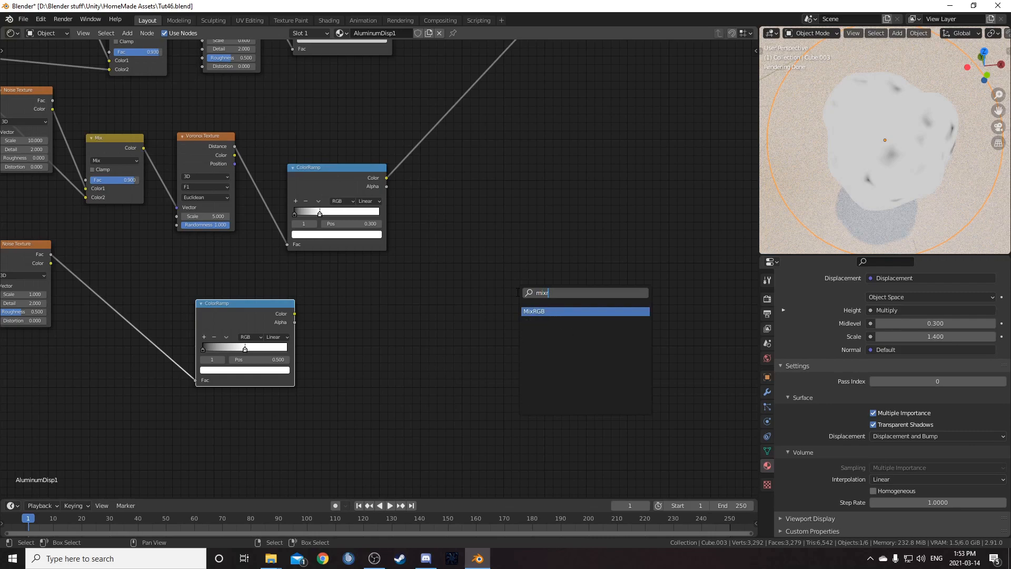
pyautogui.press('Return')
pyautogui.click(454, 130)
pyautogui.moveTo(295, 313); pyautogui.dragTo(429, 156)
pyautogui.moveTo(456, 114); pyautogui.dragTo(487, 145)
pyautogui.moveTo(338, 167); pyautogui.dragTo(329, 149)
pyautogui.moveTo(831, 170); pyautogui.dragTo(908, 140, button='middle')
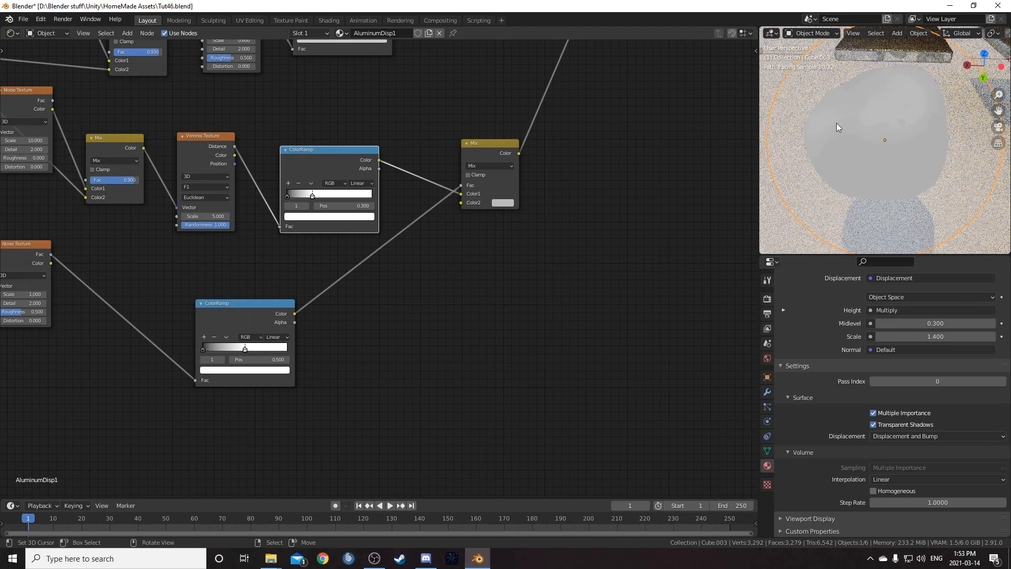
pyautogui.moveTo(501, 277); pyautogui.dragTo(476, 280, button='middle')
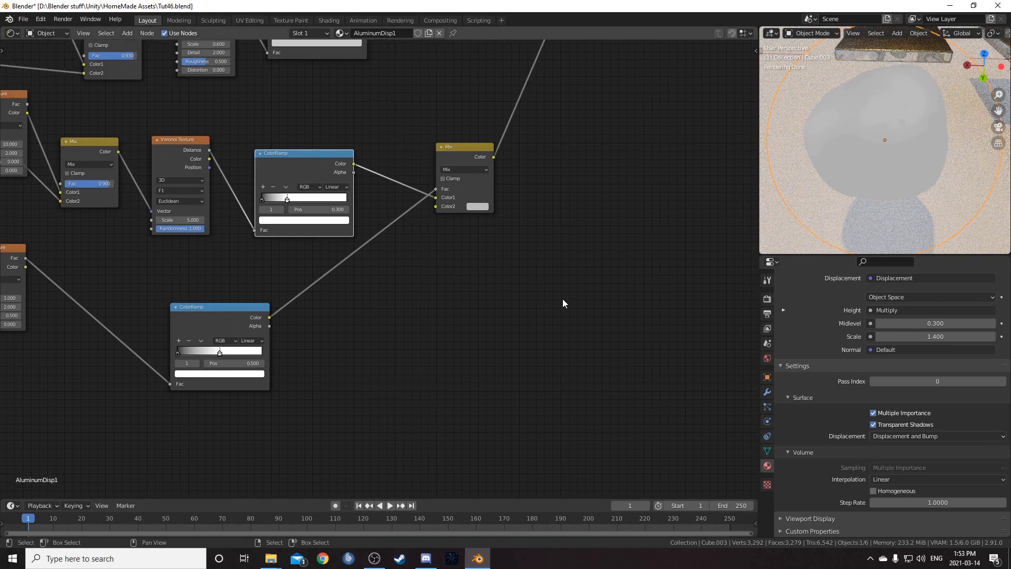
pyautogui.moveTo(562, 300); pyautogui.dragTo(540, 304, button='middle')
# - Add a Math node after the Mix node and set its operation to Multiply
pyautogui.hotkey('shift', 'a')
pyautogui.click(552, 277)
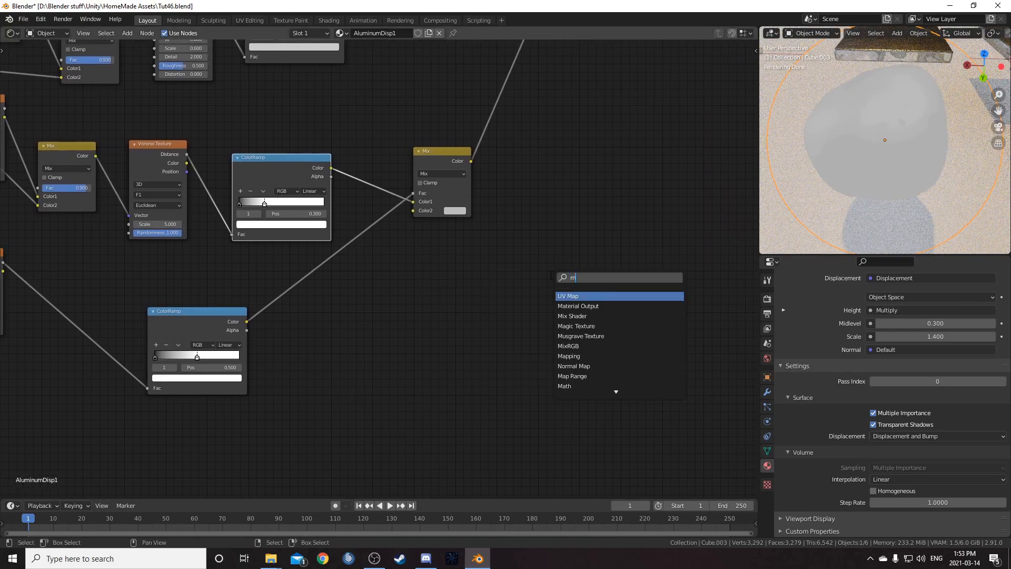
pyautogui.press('Return')
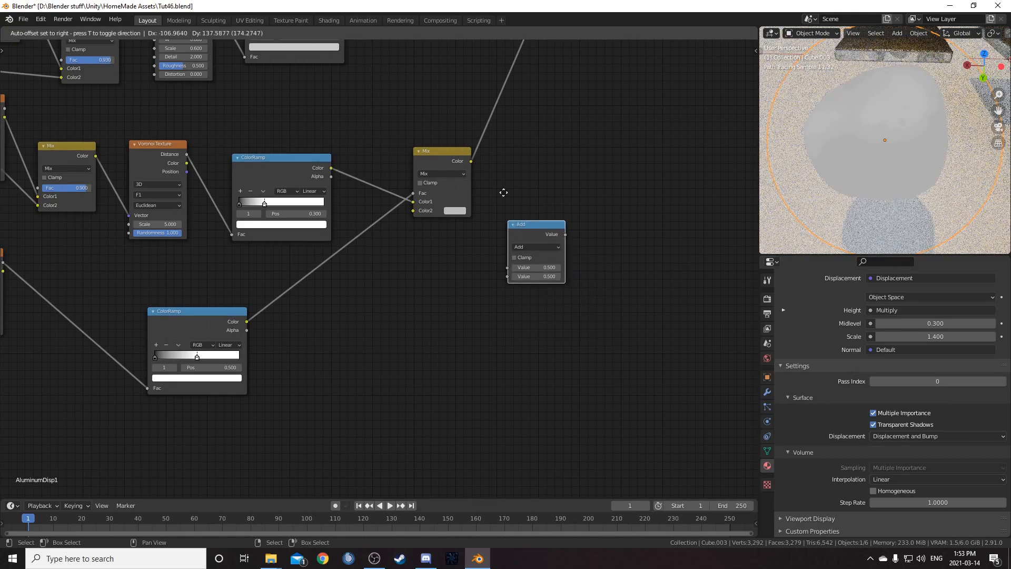
pyautogui.click(476, 106)
pyautogui.moveTo(601, 206); pyautogui.dragTo(448, 324, button='middle')
pyautogui.click(391, 254)
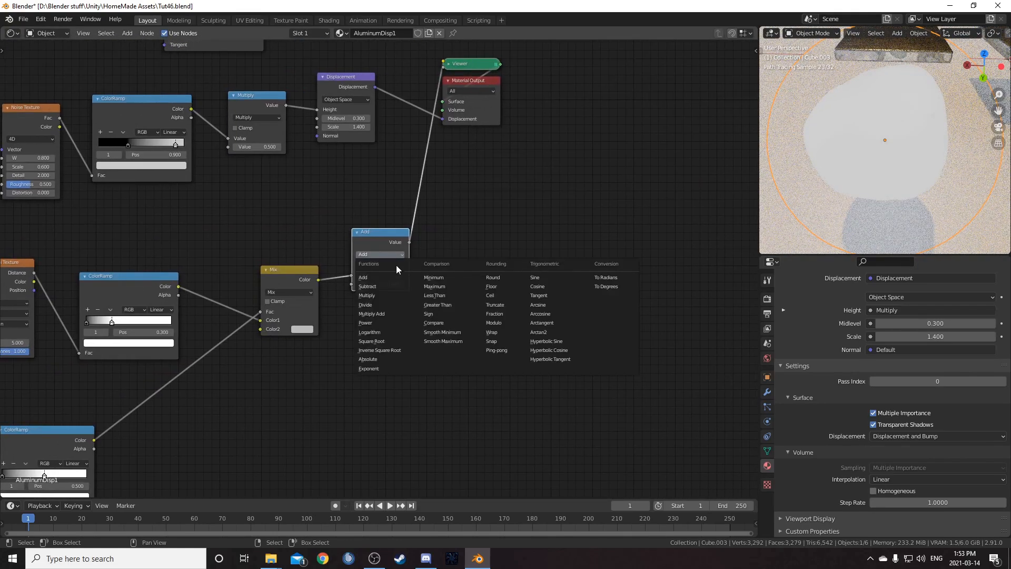
pyautogui.click(397, 295)
# - Duplicate the Multiply node as an Add node summing both Multiply outputs into the Displacement's Height
pyautogui.moveTo(343, 86); pyautogui.dragTo(652, 186)
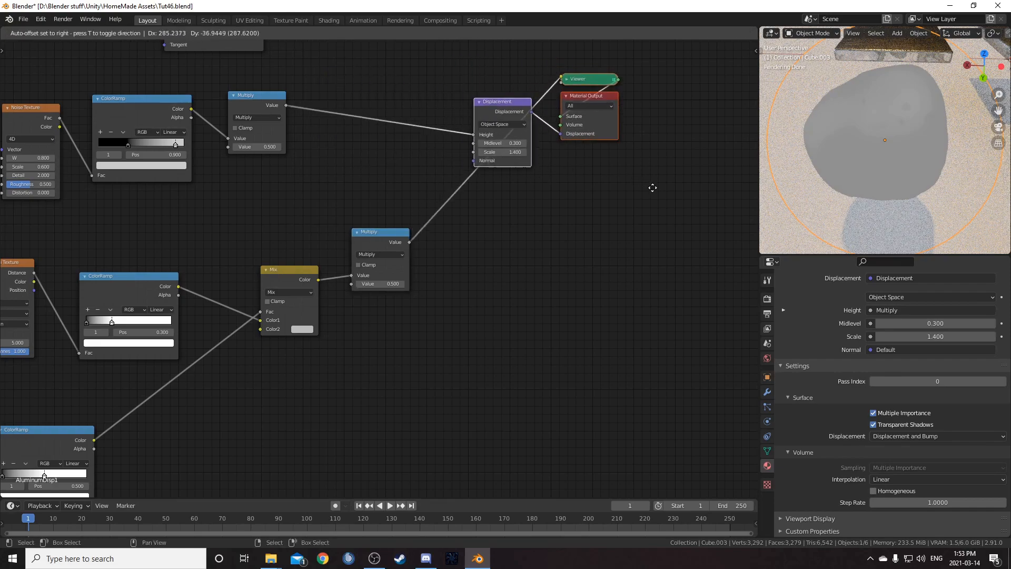
pyautogui.click(387, 236)
pyautogui.hotkey('shift', 'd')
pyautogui.click(394, 108)
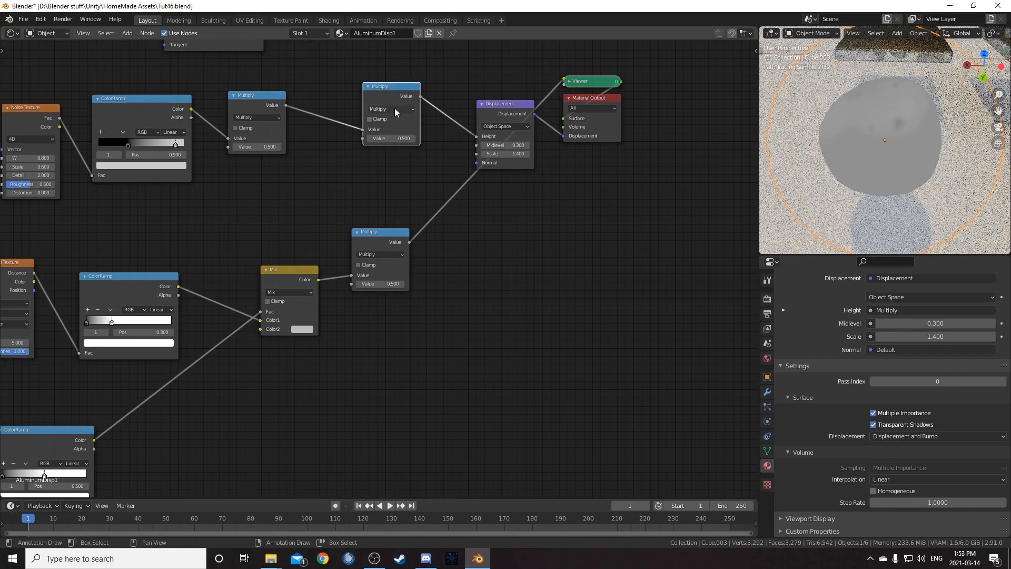
pyautogui.click(394, 108)
pyautogui.click(393, 124)
pyautogui.moveTo(411, 241); pyautogui.dragTo(414, 237)
pyautogui.moveTo(360, 133); pyautogui.dragTo(363, 138)
pyautogui.scroll(-4, 395, 153)
pyautogui.moveTo(401, 153); pyautogui.dragTo(359, 215, button='middle')
pyautogui.moveTo(310, 136); pyautogui.dragTo(551, 247)
pyautogui.press('g')
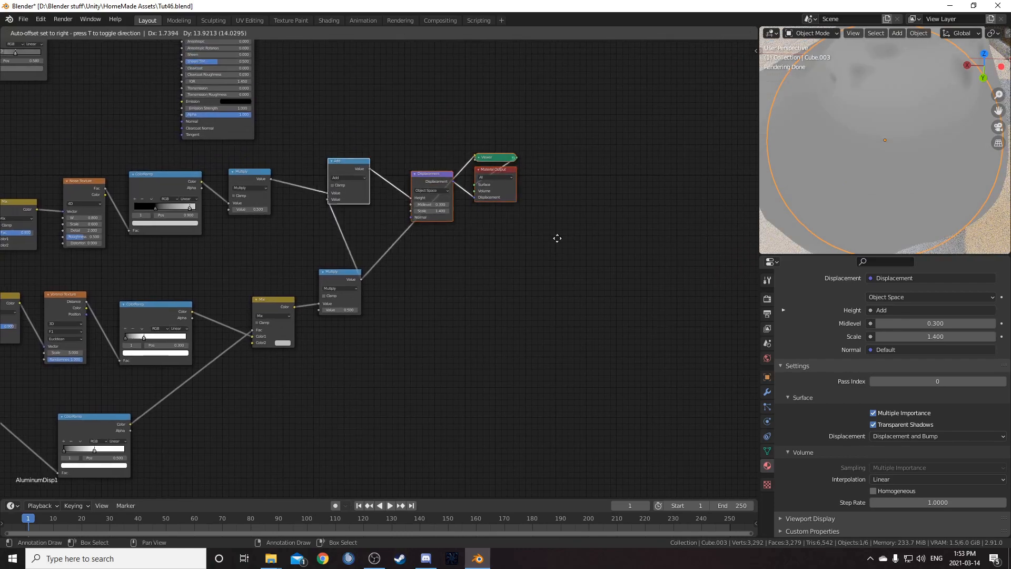
pyautogui.click(649, 241)
# - Set the new Multiply node's Value to 0.3
pyautogui.scroll(6, 447, 327)
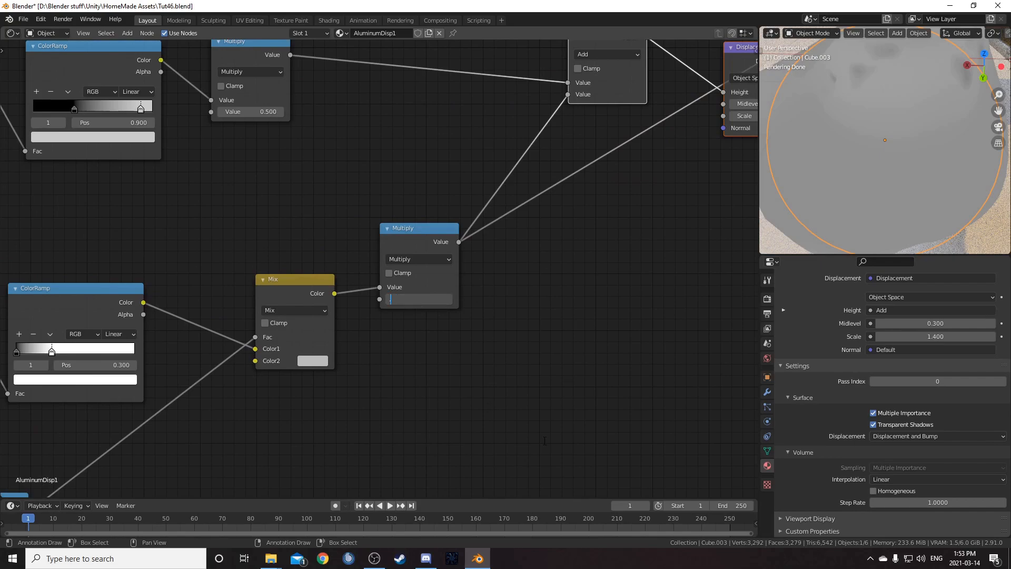
pyautogui.write('.3')
pyautogui.press('Return')
# - Reconnect the Principled BSDF directly to the Material Output surface
pyautogui.scroll(-5, 890, 166)
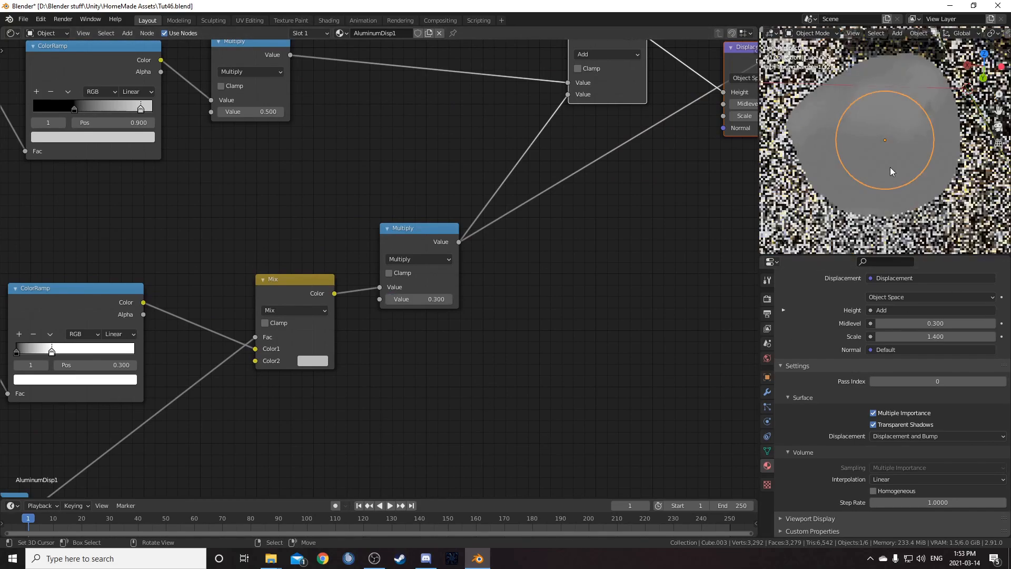
pyautogui.scroll(-4, 520, 213)
pyautogui.moveTo(446, 171); pyautogui.dragTo(413, 320, button='middle')
pyautogui.scroll(-2, 413, 321)
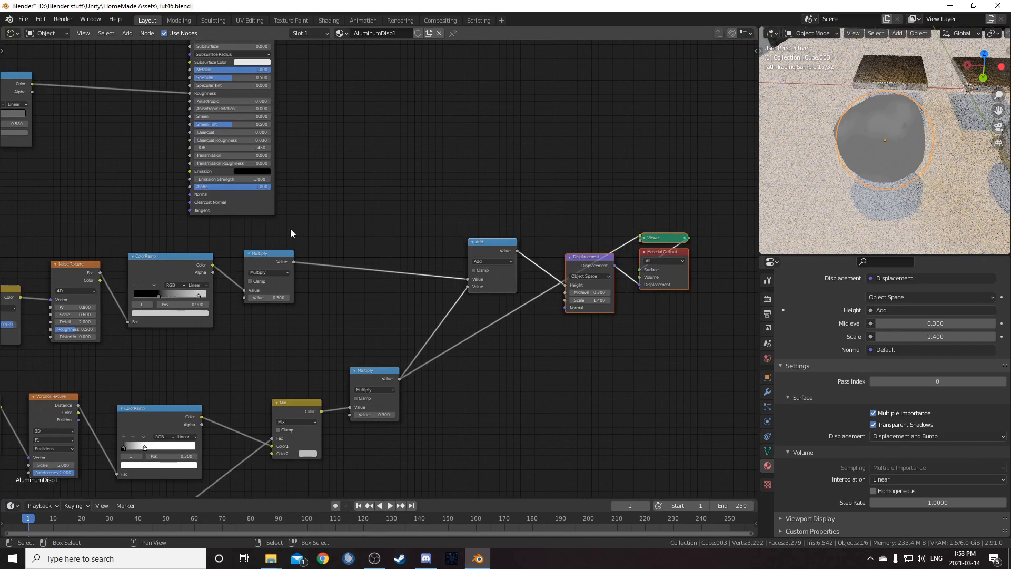
pyautogui.keyDown('ctrl'); pyautogui.keyDown('shift'); pyautogui.click(268, 205); pyautogui.keyUp('shift'); pyautogui.keyUp('ctrl')
# - Inspect the displaced object's render in the viewport from different angles
pyautogui.scroll(3, 898, 163)
pyautogui.scroll(1, 889, 141)
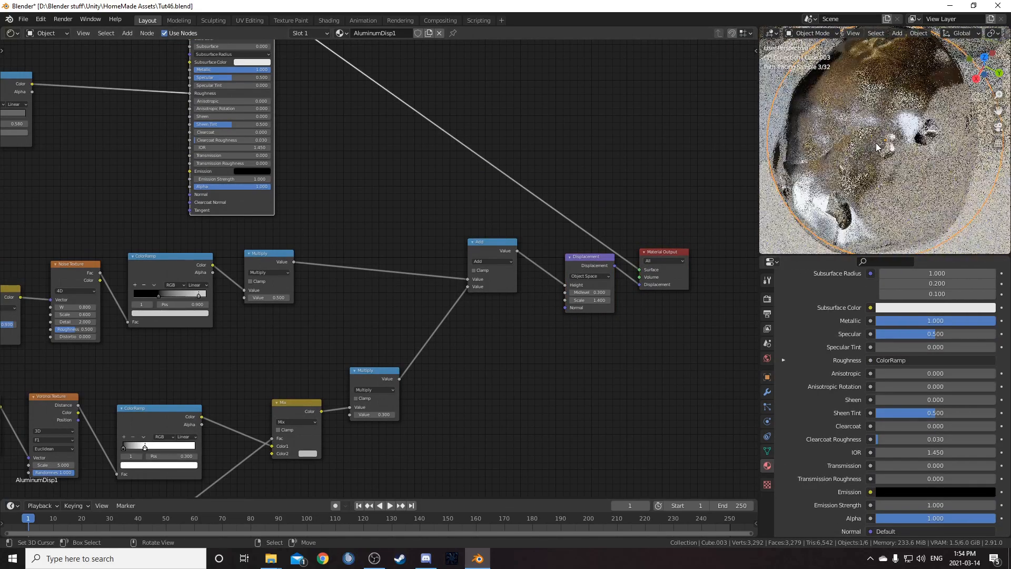
pyautogui.moveTo(876, 150); pyautogui.dragTo(886, 138, button='middle')
pyautogui.scroll(-1, 832, 166)
pyautogui.moveTo(832, 165); pyautogui.dragTo(909, 150, button='middle')
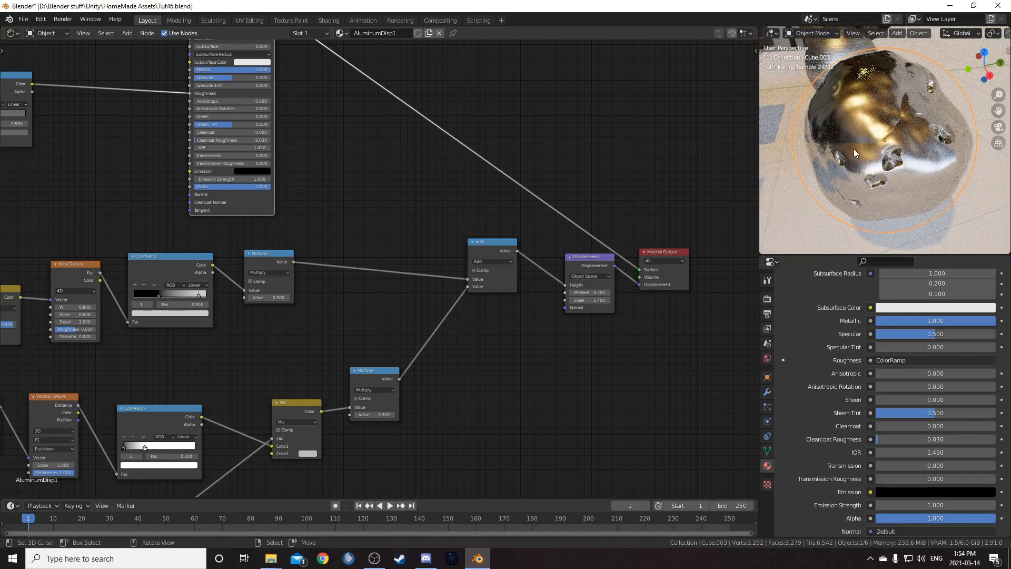
# - Set the lower ColorRamp's interpolation to Ease
pyautogui.moveTo(364, 337); pyautogui.dragTo(473, 256, button='middle')
pyautogui.moveTo(348, 312); pyautogui.dragTo(456, 241, button='middle')
pyautogui.scroll(1, 457, 241)
pyautogui.moveTo(384, 305); pyautogui.dragTo(450, 256, button='middle')
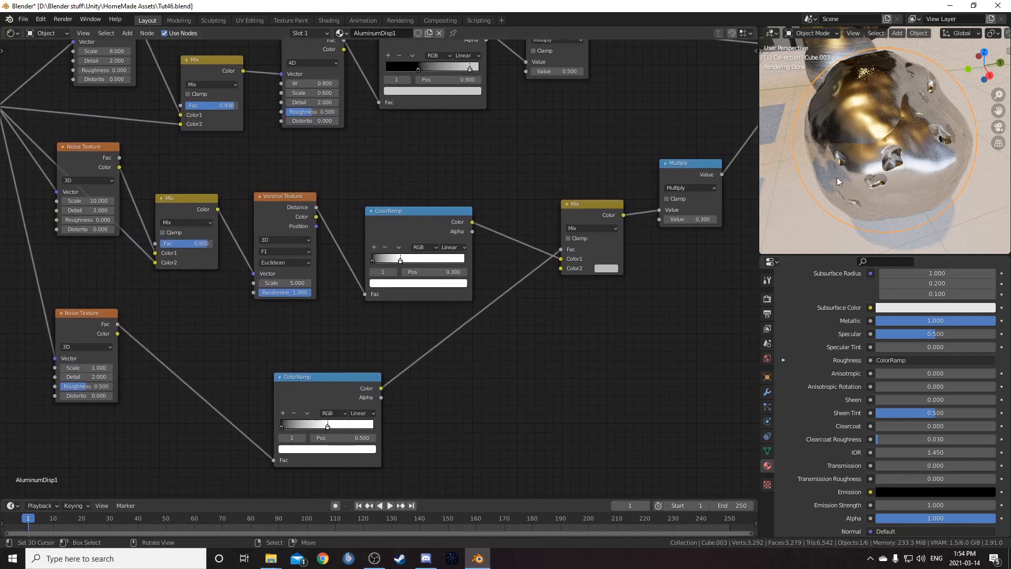
pyautogui.moveTo(357, 397); pyautogui.dragTo(392, 305, button='middle')
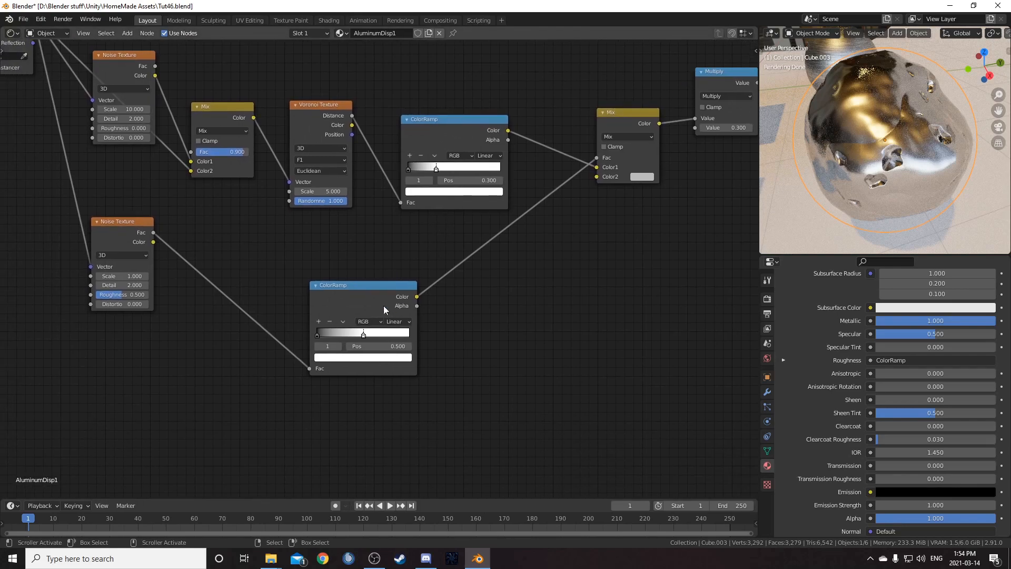
pyautogui.moveTo(353, 294); pyautogui.dragTo(381, 280)
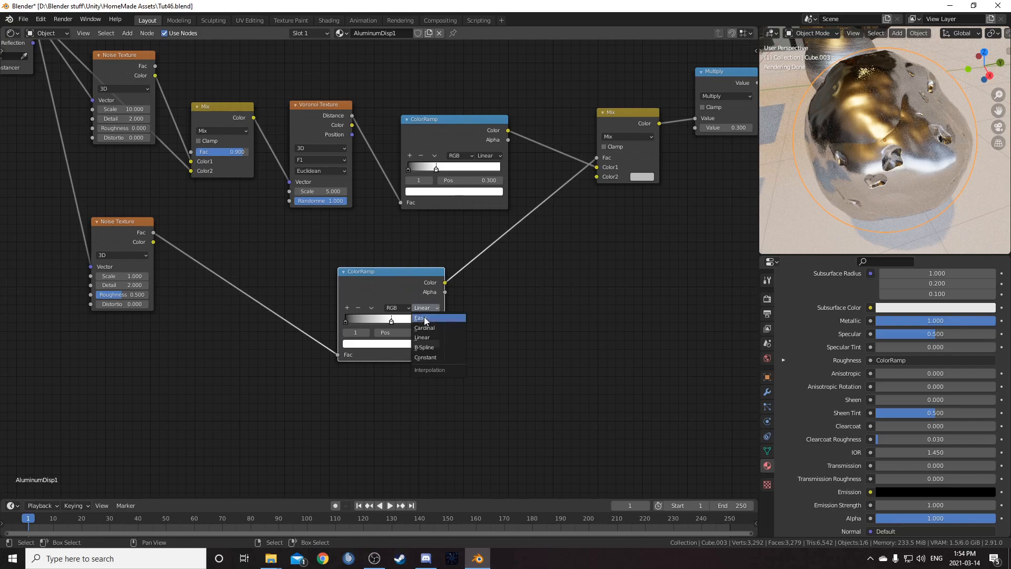
pyautogui.click(424, 318)
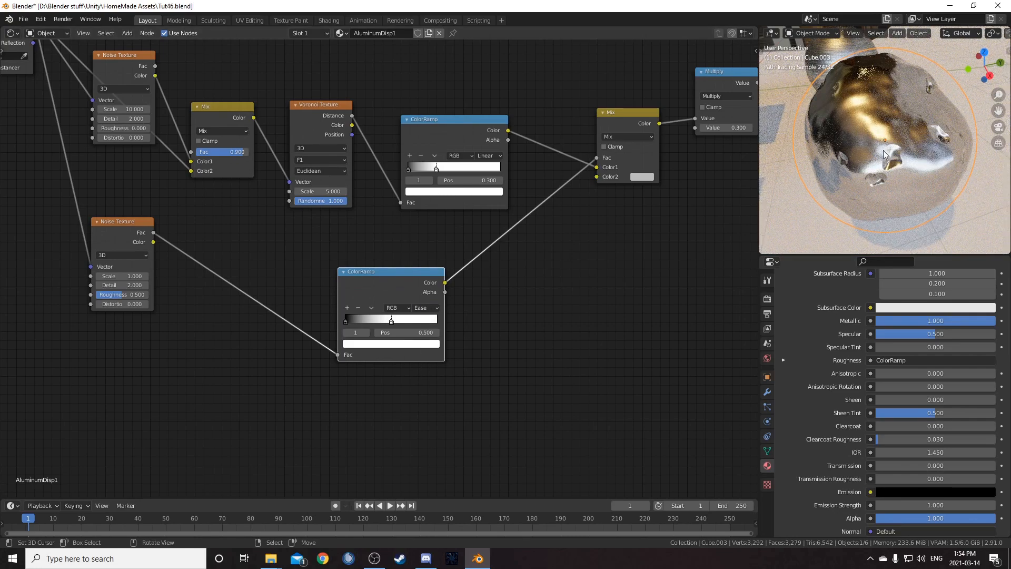
# - Set the Roughness of the Noise Texture with Scale 10 to 0.5
pyautogui.moveTo(535, 318); pyautogui.dragTo(590, 296, button='middle')
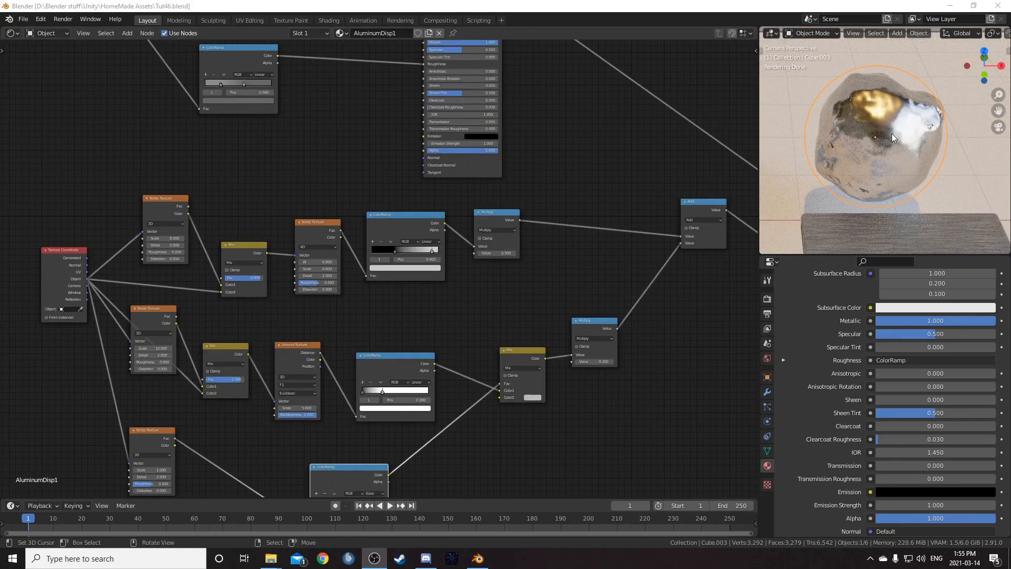
pyautogui.moveTo(145, 379); pyautogui.dragTo(276, 330, button='middle')
pyautogui.scroll(2, 277, 331)
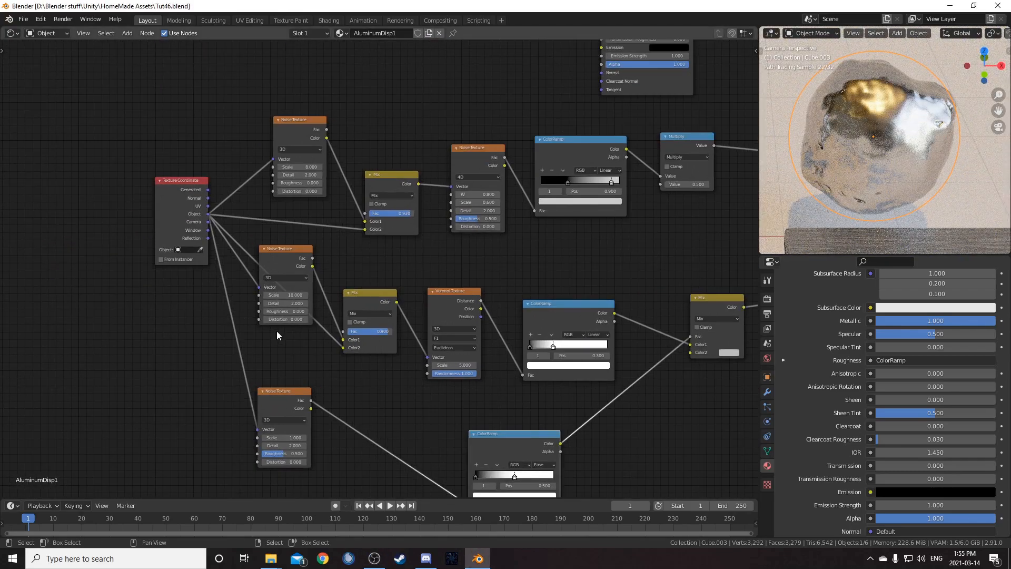
pyautogui.moveTo(286, 264); pyautogui.dragTo(279, 274)
pyautogui.moveTo(325, 337); pyautogui.dragTo(402, 265, button='middle')
pyautogui.moveTo(356, 183)
pyautogui.mouseDown()
pyautogui.moveTo(354, 198)
pyautogui.moveTo(354, 190)
pyautogui.mouseUp()
pyautogui.scroll(2, 368, 248)
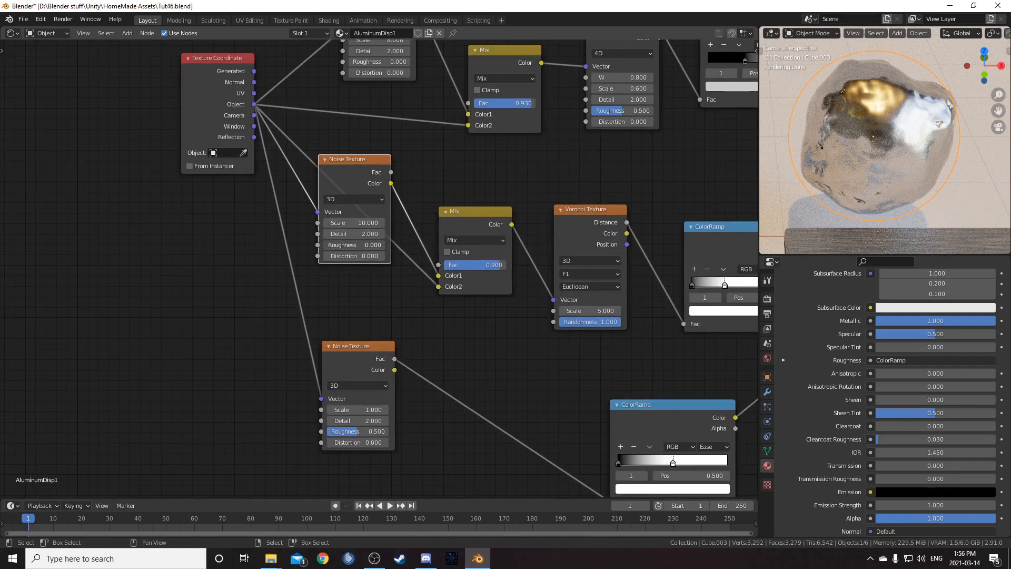
pyautogui.write('.5')
pyautogui.press('Return')
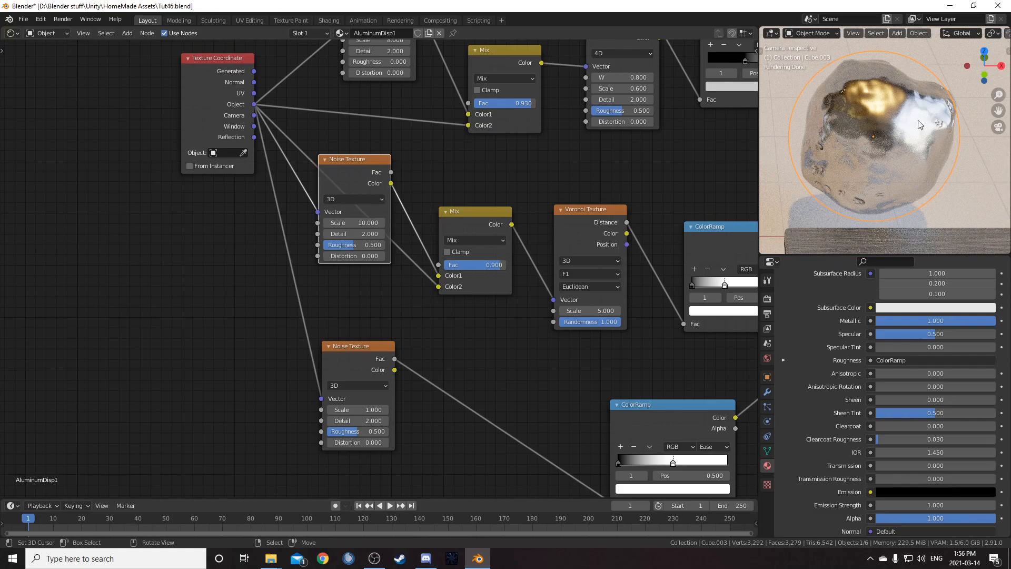
pyautogui.scroll(-2, 426, 236)
pyautogui.moveTo(260, 216); pyautogui.dragTo(262, 221)
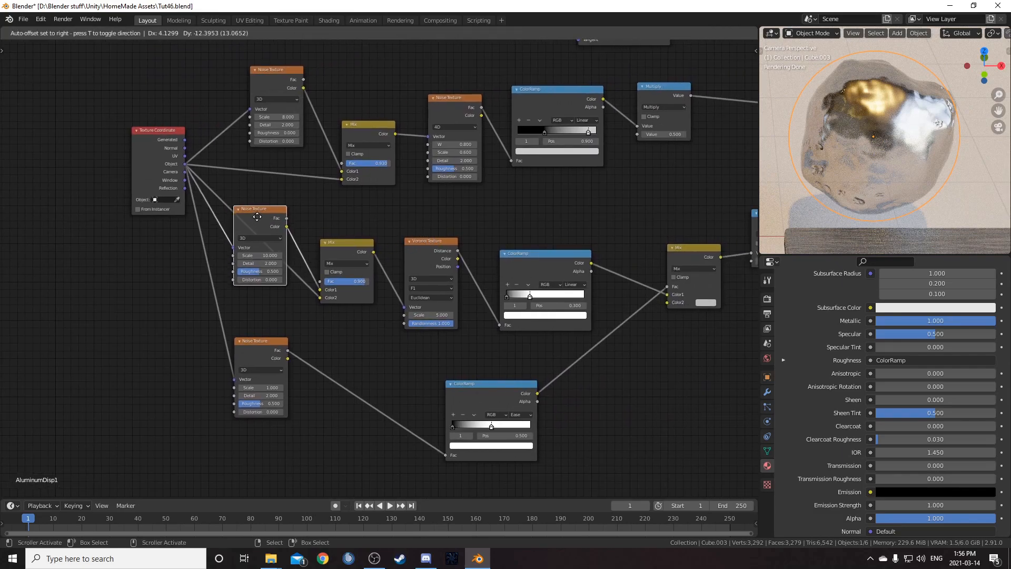
# - Rearrange the noise, Voronoi, Mix and ColorRamp nodes of the displacement setup into a tidier layout
pyautogui.moveTo(943, 165); pyautogui.dragTo(848, 165, button='middle')
pyautogui.press('KP_Decimal')
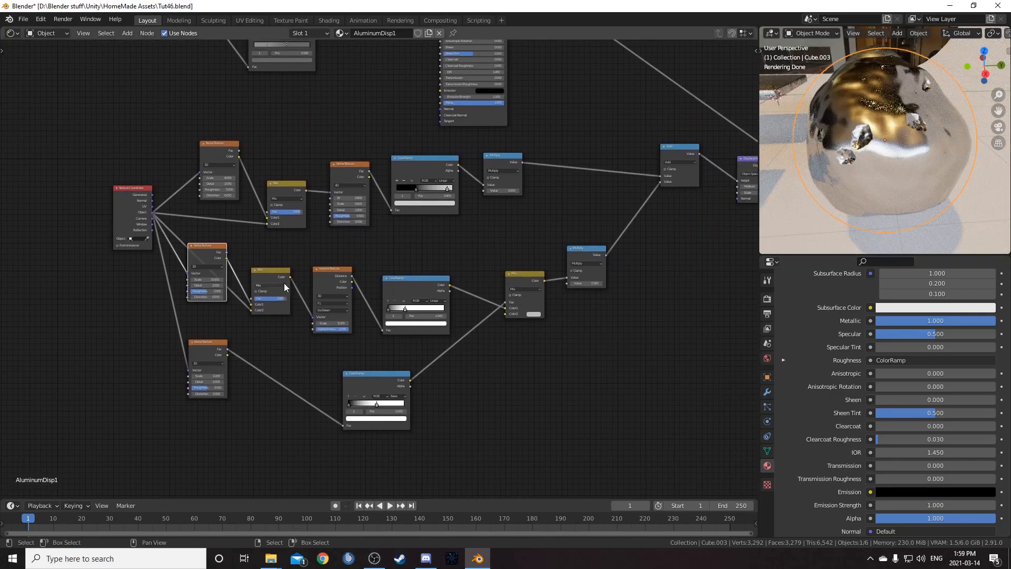
pyautogui.scroll(-1, 447, 280)
pyautogui.scroll(3, 542, 264)
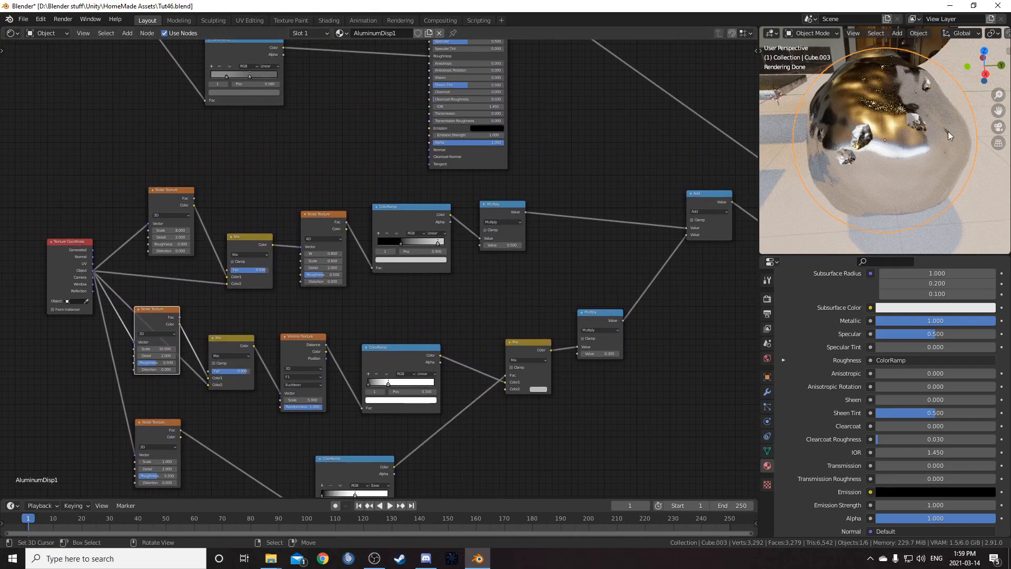
pyautogui.moveTo(325, 211); pyautogui.dragTo(323, 205)
pyautogui.moveTo(176, 202); pyautogui.dragTo(172, 192)
pyautogui.moveTo(249, 264); pyautogui.dragTo(244, 226, button='middle')
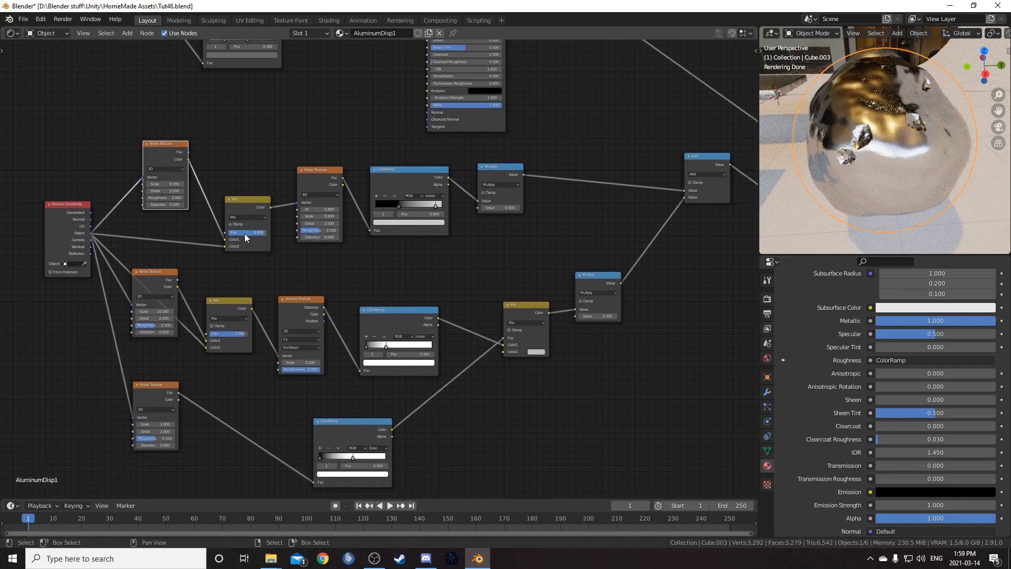
pyautogui.scroll(3, 255, 235)
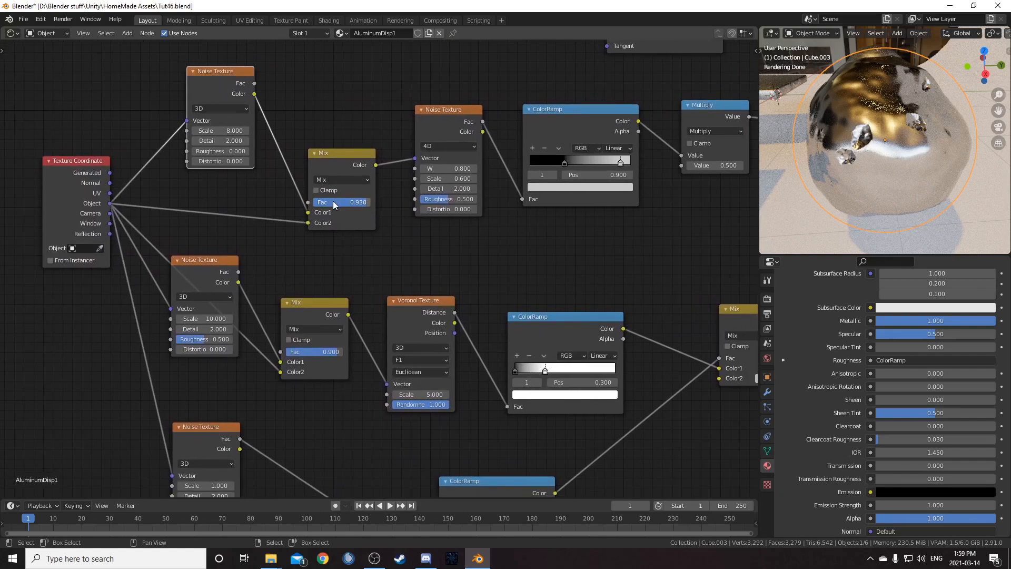
pyautogui.scroll(-4, 333, 201)
pyautogui.moveTo(343, 188); pyautogui.dragTo(341, 177)
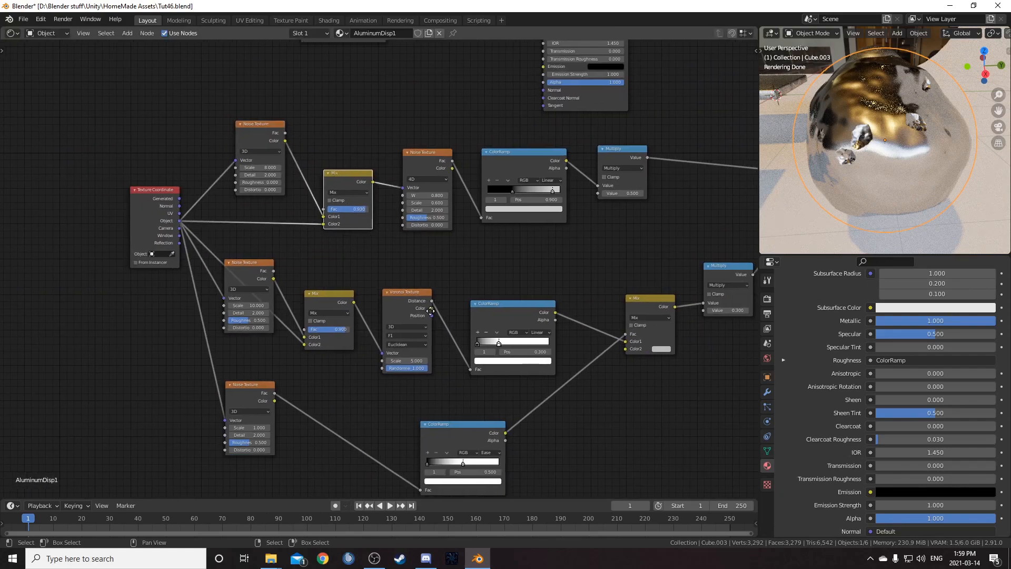
pyautogui.moveTo(439, 311); pyautogui.dragTo(300, 256, button='middle')
pyautogui.scroll(-1, 300, 256)
pyautogui.moveTo(172, 216); pyautogui.dragTo(405, 285)
pyautogui.scroll(1, 386, 288)
pyautogui.moveTo(377, 249); pyautogui.dragTo(374, 237)
pyautogui.scroll(2, 373, 254)
pyautogui.moveTo(279, 274); pyautogui.dragTo(414, 251, button='middle')
pyautogui.moveTo(368, 202); pyautogui.dragTo(373, 199)
pyautogui.click(192, 159)
pyautogui.moveTo(460, 318); pyautogui.dragTo(324, 300, button='middle')
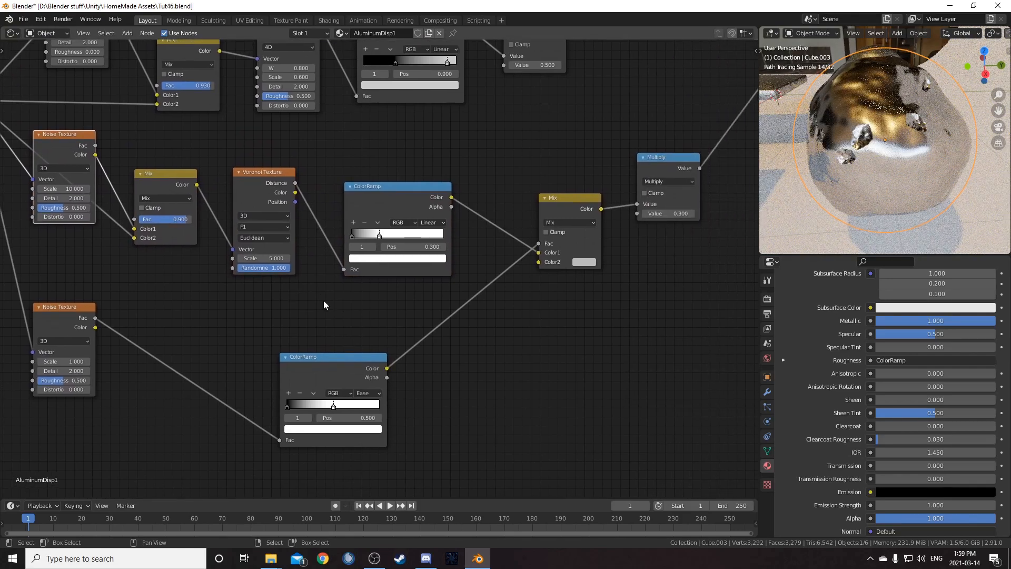
pyautogui.scroll(-1, 190, 304)
pyautogui.moveTo(89, 284); pyautogui.dragTo(415, 438)
pyautogui.moveTo(348, 344); pyautogui.dragTo(292, 368, button='middle')
pyautogui.press('g')
pyautogui.click(303, 356)
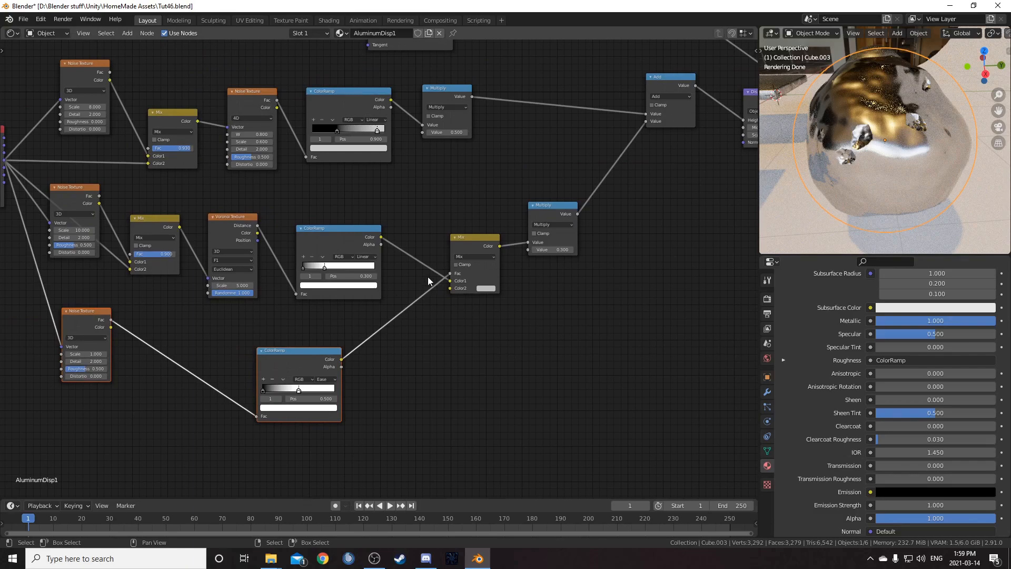
# - Preview the lower Ease ColorRamp's output on the object and inspect it in the viewport from different angles
pyautogui.keyDown('ctrl'); pyautogui.keyDown('shift'); pyautogui.click(314, 353); pyautogui.keyUp('shift'); pyautogui.keyUp('ctrl')
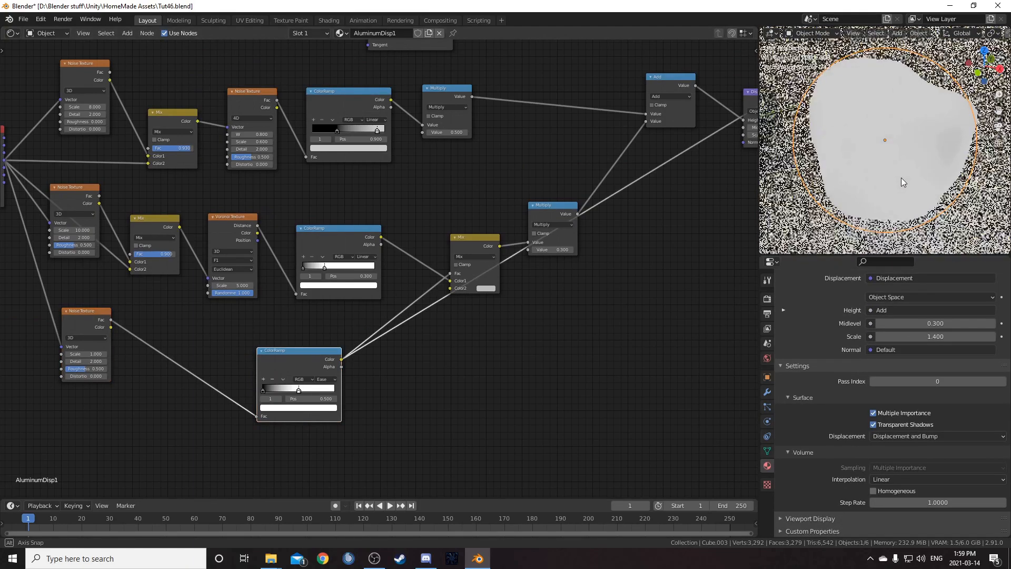
pyautogui.scroll(1, 478, 292)
pyautogui.moveTo(362, 229); pyautogui.dragTo(367, 213)
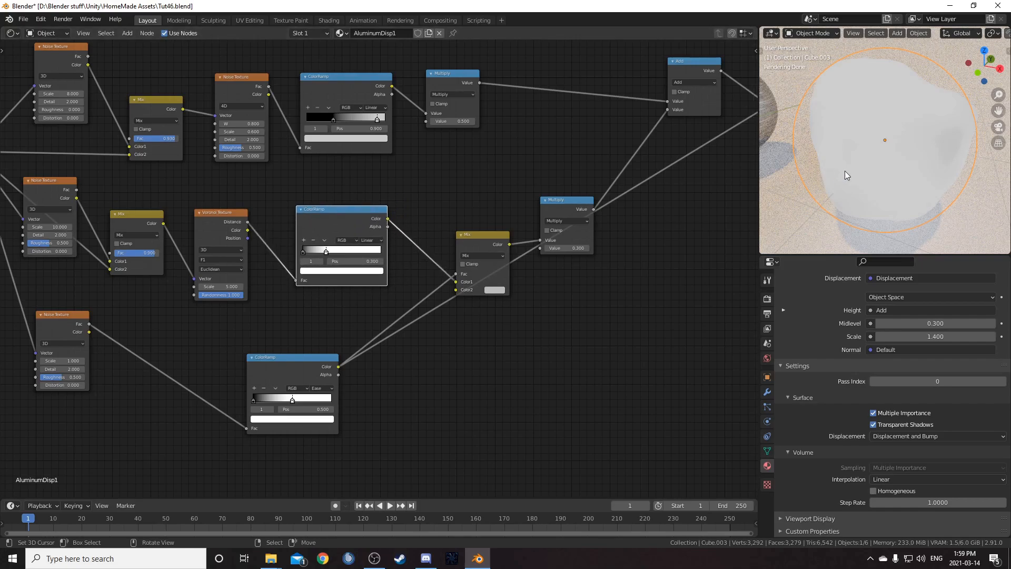
pyautogui.moveTo(872, 156)
pyautogui.mouseDown(button='middle')
pyautogui.moveTo(950, 159)
pyautogui.moveTo(957, 138)
pyautogui.moveTo(874, 140)
pyautogui.moveTo(873, 182)
pyautogui.moveTo(908, 171)
pyautogui.mouseUp(button='middle')
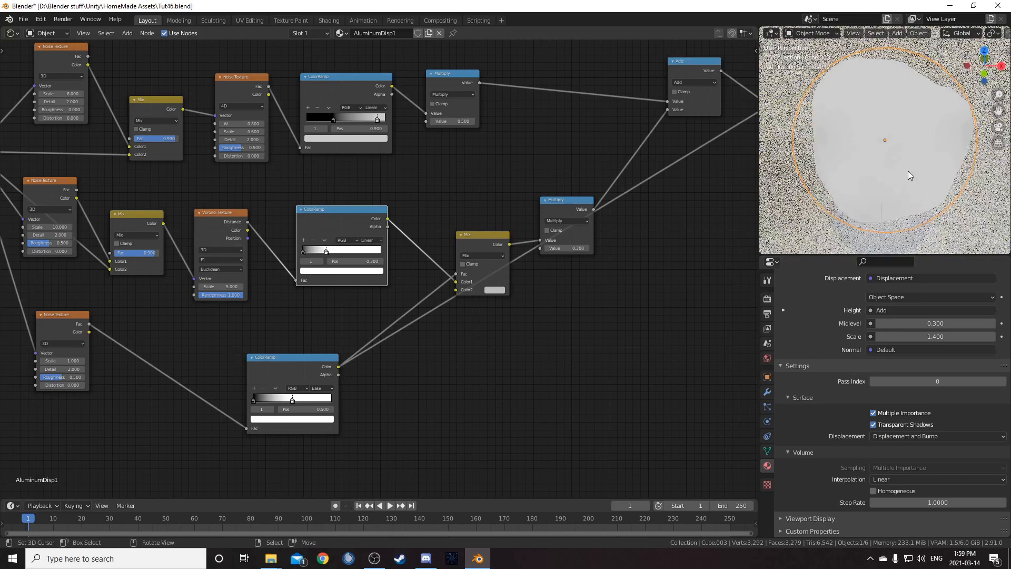
pyautogui.scroll(-3, 453, 325)
pyautogui.moveTo(524, 306); pyautogui.dragTo(417, 332, button='middle')
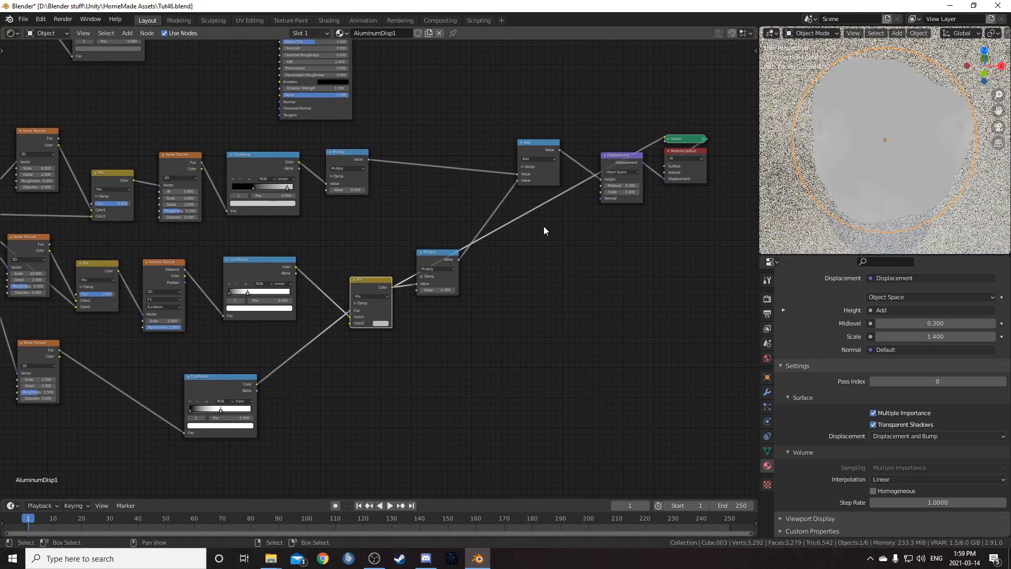
pyautogui.moveTo(878, 172); pyautogui.dragTo(907, 141, button='middle')
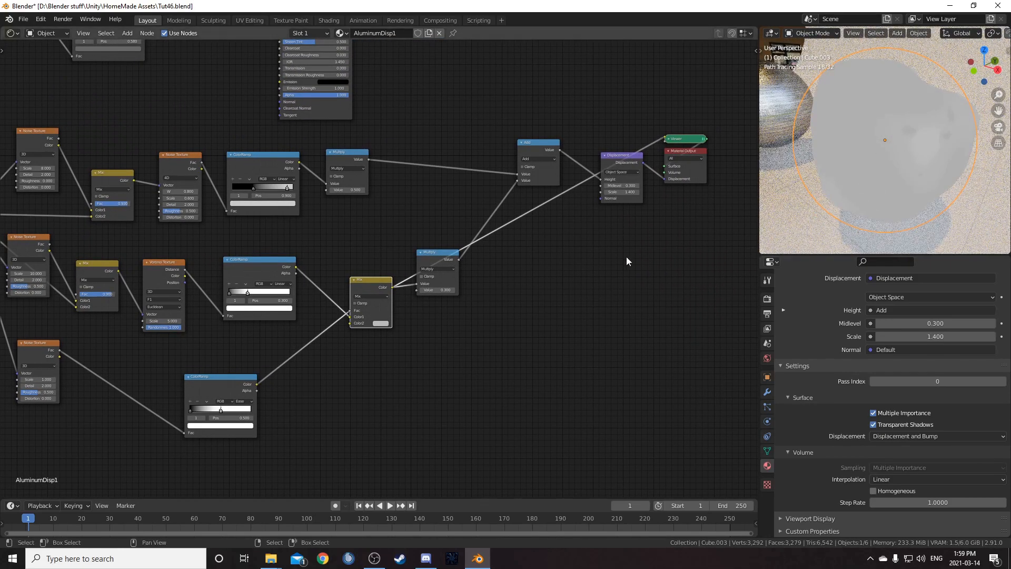
pyautogui.moveTo(531, 181); pyautogui.dragTo(406, 225, button='middle')
pyautogui.scroll(3, 328, 290)
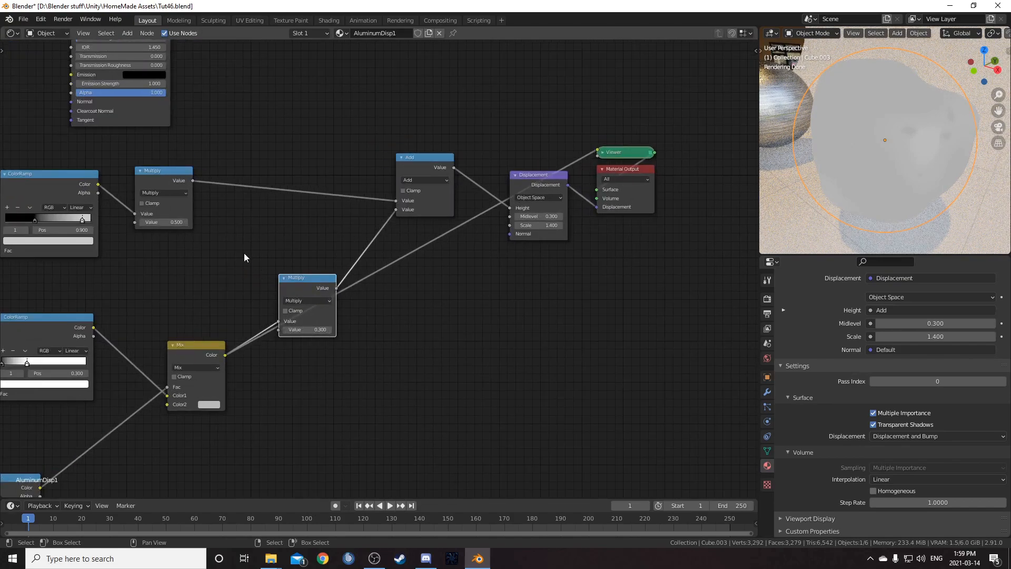
# - Reposition the two Multiply nodes and align the Add and Displacement nodes beside them
pyautogui.moveTo(172, 171); pyautogui.dragTo(192, 175)
pyautogui.moveTo(287, 277); pyautogui.dragTo(276, 277)
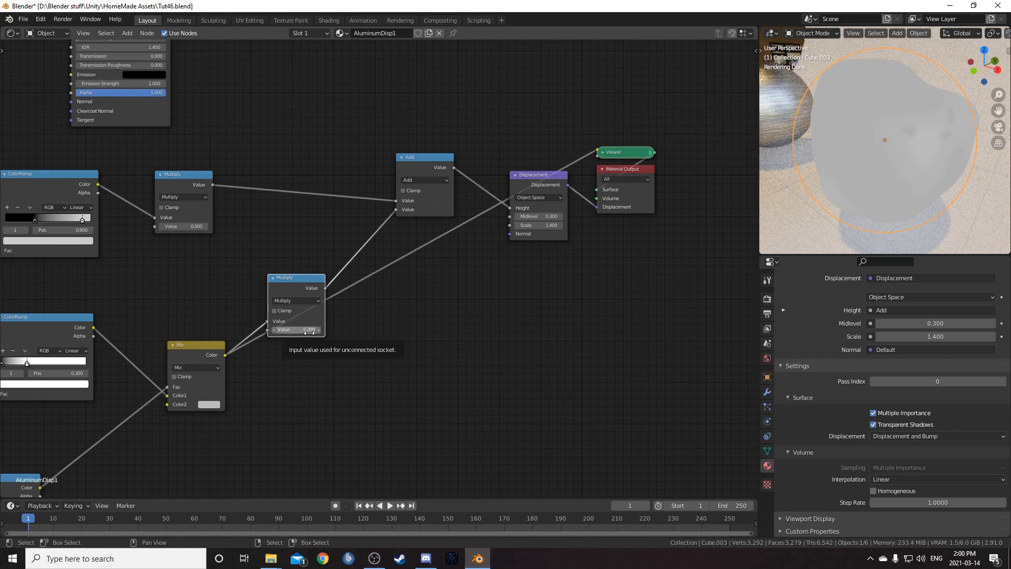
pyautogui.moveTo(297, 278); pyautogui.dragTo(296, 274)
pyautogui.moveTo(183, 176); pyautogui.dragTo(233, 153)
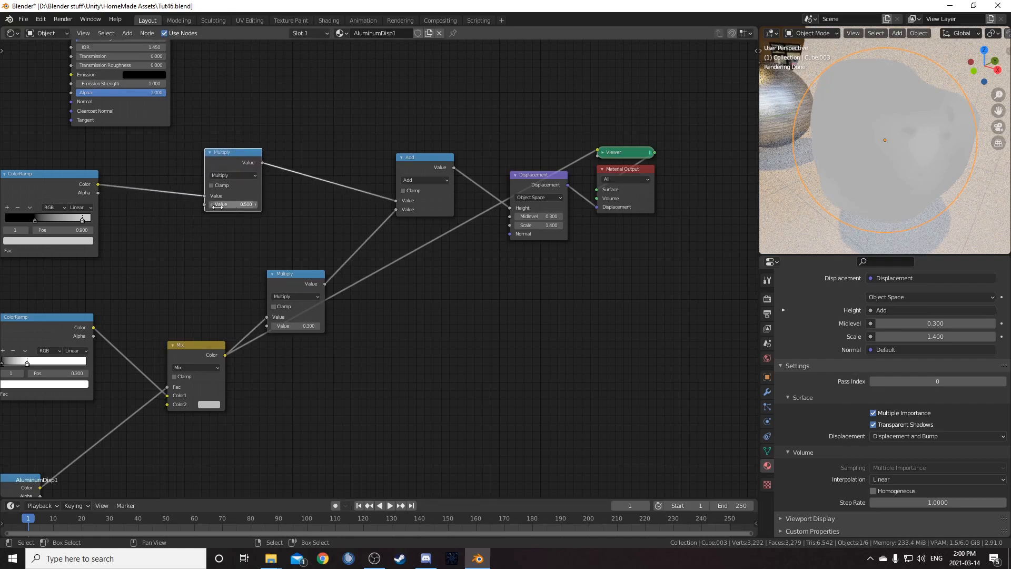
pyautogui.moveTo(417, 186); pyautogui.dragTo(404, 183)
pyautogui.moveTo(532, 175); pyautogui.dragTo(521, 173)
pyautogui.scroll(-4, 371, 159)
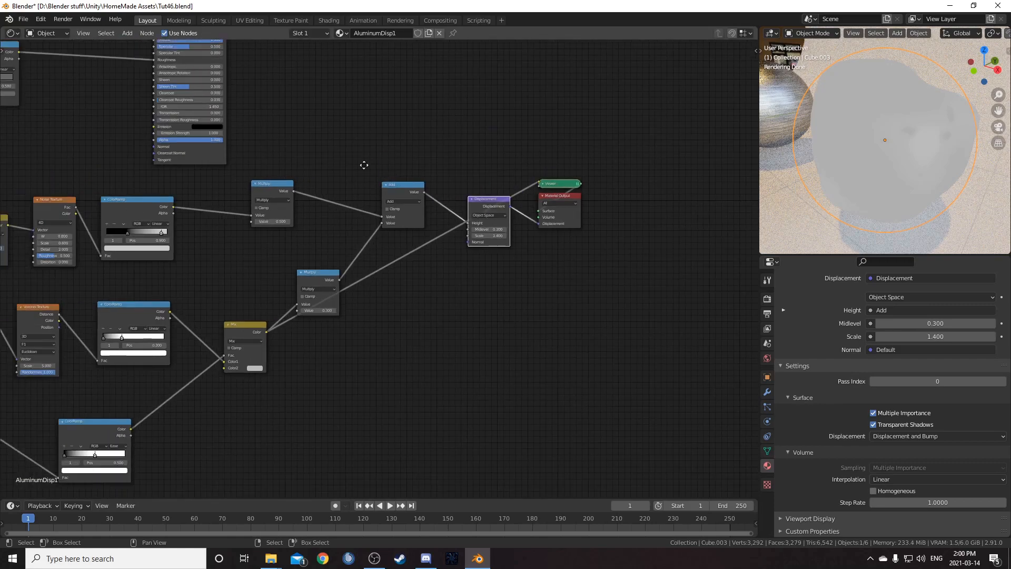
pyautogui.moveTo(372, 159); pyautogui.dragTo(364, 167, button='middle')
# - Preview the Displacement node's output in the viewport, then return the preview to the Principled BSDF
pyautogui.keyDown('ctrl'); pyautogui.keyDown('shift'); pyautogui.click(479, 209); pyautogui.keyUp('shift'); pyautogui.keyUp('ctrl')
pyautogui.moveTo(906, 178); pyautogui.dragTo(758, 187, button='middle')
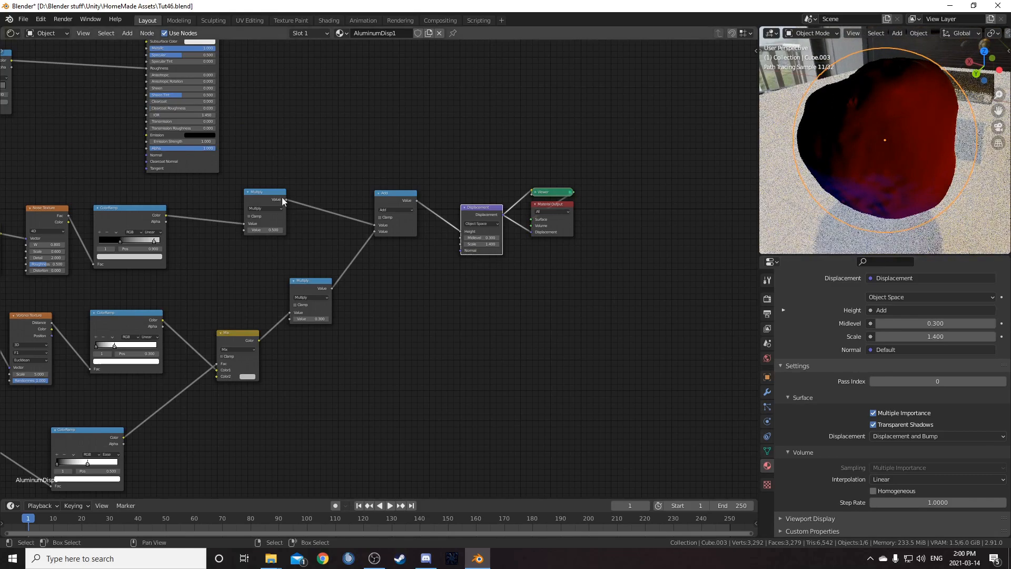
pyautogui.keyDown('ctrl'); pyautogui.keyDown('shift'); pyautogui.click(211, 160); pyautogui.keyUp('shift'); pyautogui.keyUp('ctrl')
pyautogui.moveTo(884, 178); pyautogui.dragTo(864, 169, button='middle')
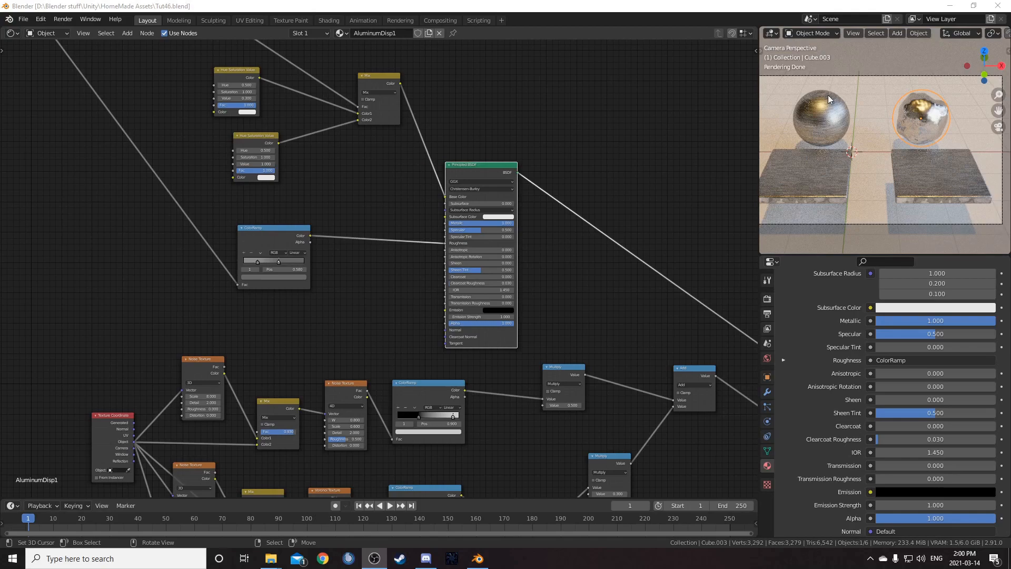
pyautogui.scroll(3, 363, 279)
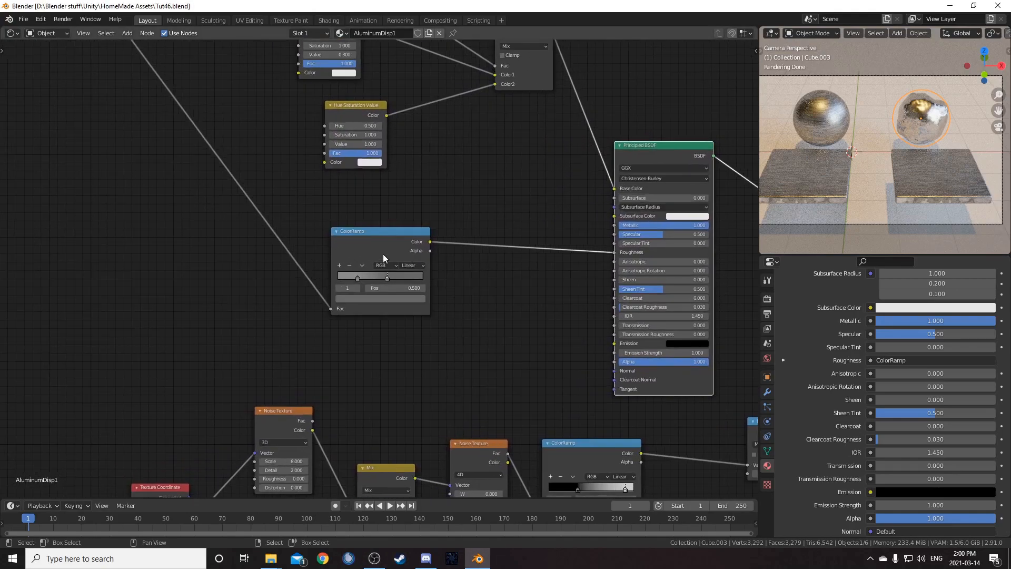
pyautogui.moveTo(370, 241); pyautogui.dragTo(370, 241)
pyautogui.click(665, 149)
pyautogui.scroll(2, 527, 285)
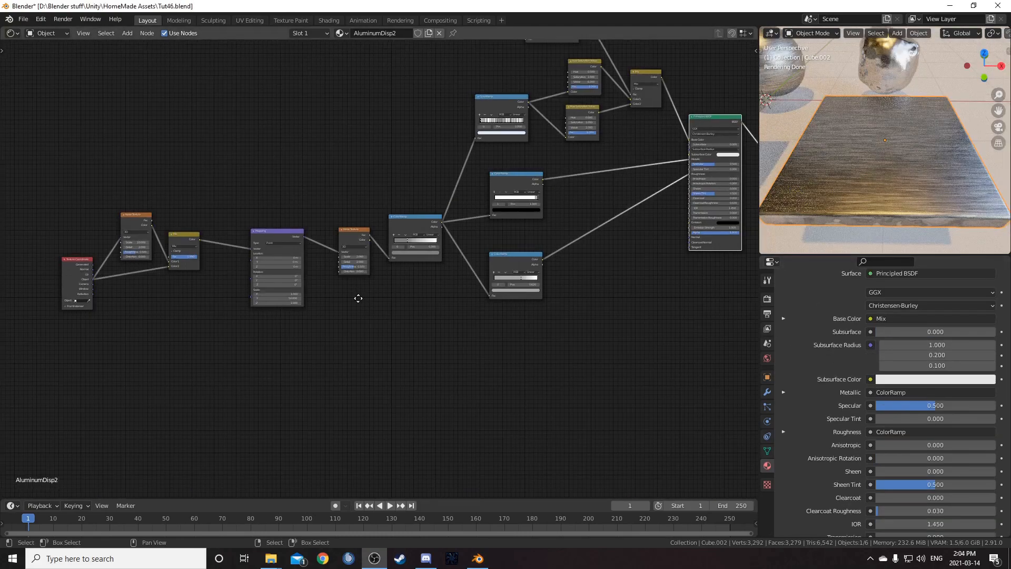
# - In the AluminumDisp2 material, add a Mapping node between the Mix node and the existing Mapping node
pyautogui.scroll(-2, 357, 293)
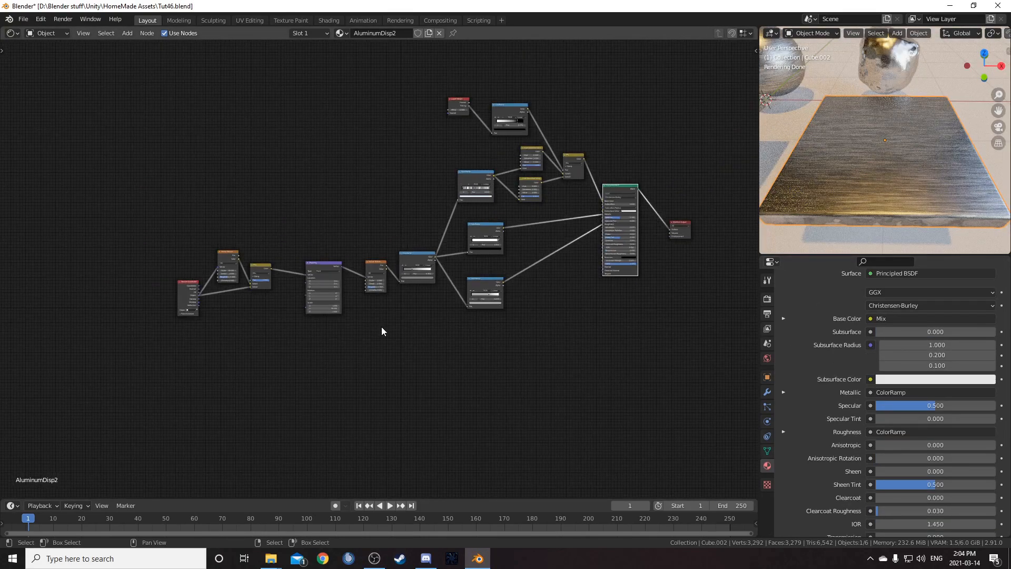
pyautogui.moveTo(381, 329); pyautogui.dragTo(397, 284, button='middle')
pyautogui.scroll(4, 354, 264)
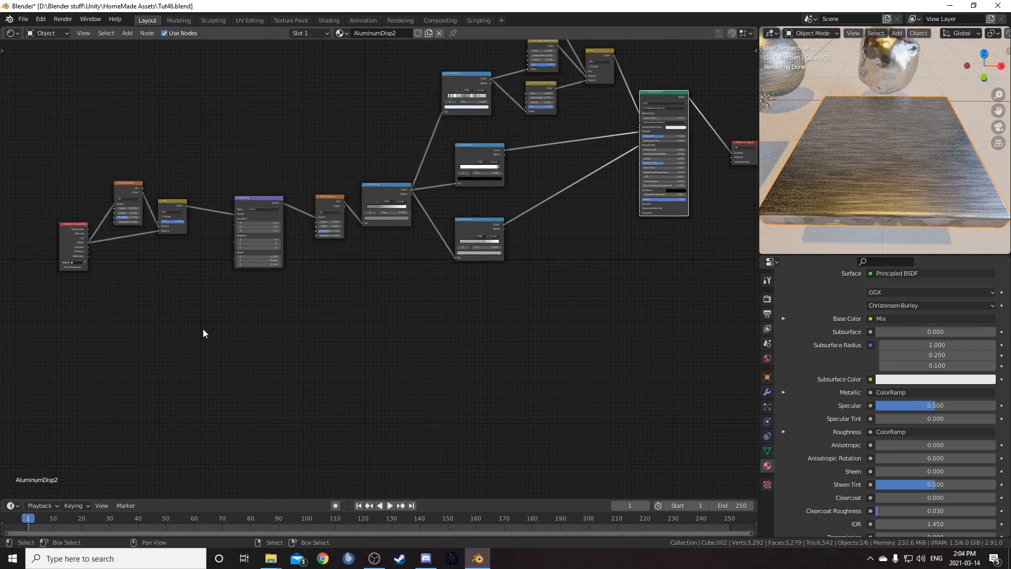
pyautogui.moveTo(240, 358); pyautogui.dragTo(406, 326, button='middle')
pyautogui.hotkey('shift', 'a')
pyautogui.click(395, 326)
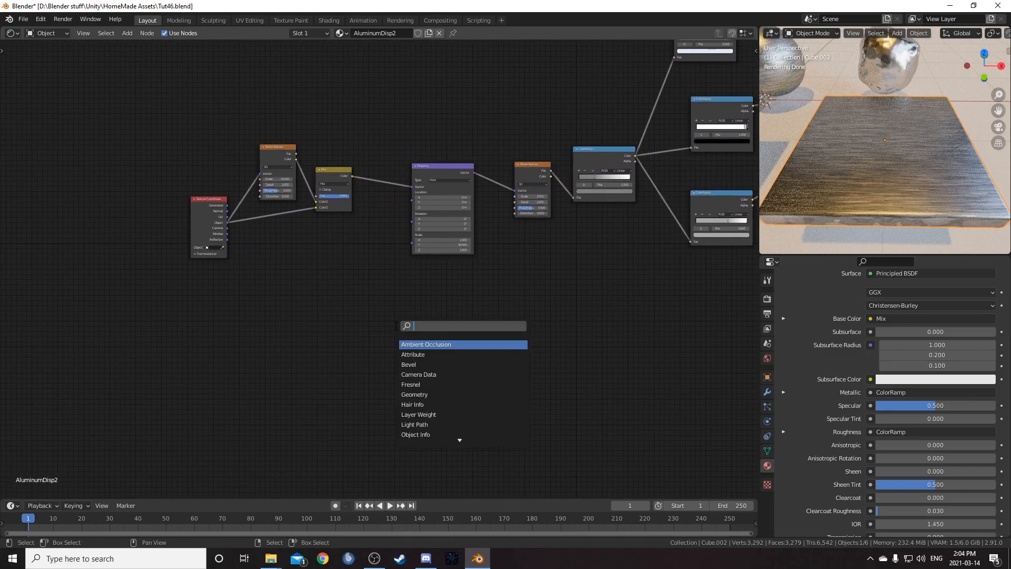
pyautogui.write('mappi')
pyautogui.press('Return')
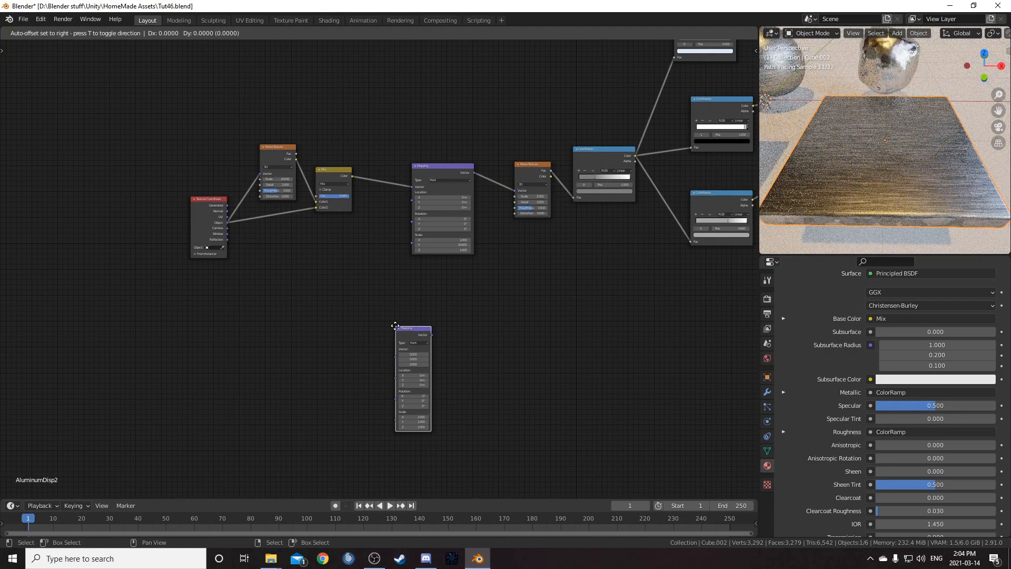
pyautogui.click(374, 135)
pyautogui.scroll(1, 384, 269)
pyautogui.scroll(2, 386, 266)
pyautogui.moveTo(395, 70); pyautogui.dragTo(394, 120)
pyautogui.moveTo(389, 289); pyautogui.dragTo(407, 264, button='middle')
# - Add a Separate XYZ node driven by the Texture Coordinate's Object output and preview its X channel
pyautogui.moveTo(168, 166); pyautogui.dragTo(145, 173)
pyautogui.keyDown('ctrl'); pyautogui.keyDown('shift'); pyautogui.click(144, 174); pyautogui.keyUp('shift'); pyautogui.keyUp('ctrl')
pyautogui.hotkey('shift', 'a')
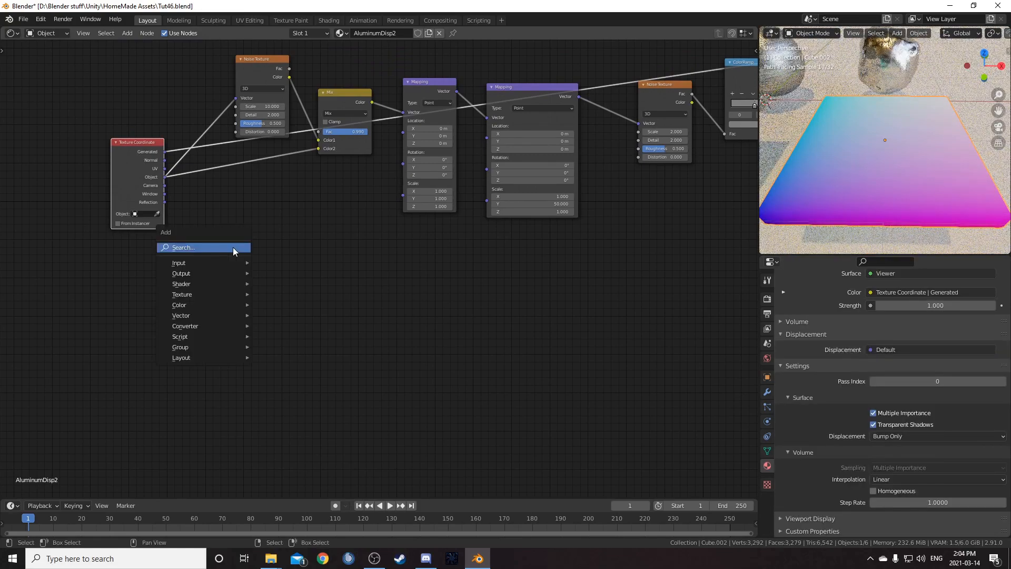
pyautogui.click(235, 249)
pyautogui.press('Down')
pyautogui.press('Down')
pyautogui.press('Return')
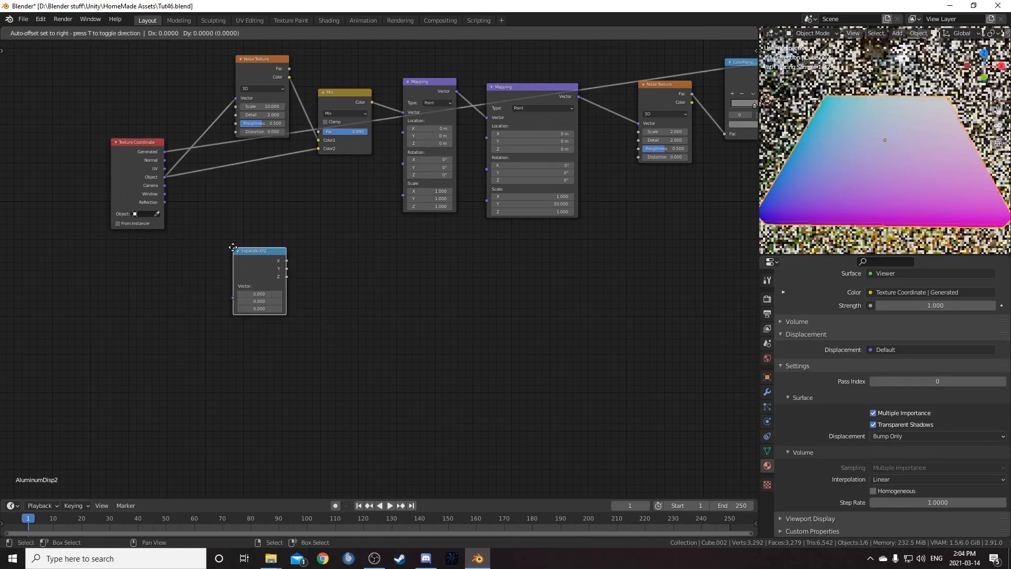
pyautogui.click(641, 77)
pyautogui.moveTo(641, 78); pyautogui.dragTo(305, 319)
# - Insert a ColorRamp node after the Separate XYZ X output
pyautogui.scroll(3, 326, 324)
pyautogui.hotkey('shift', 'a')
pyautogui.click(362, 350)
pyautogui.write('ramp')
pyautogui.press('Return')
pyautogui.click(325, 272)
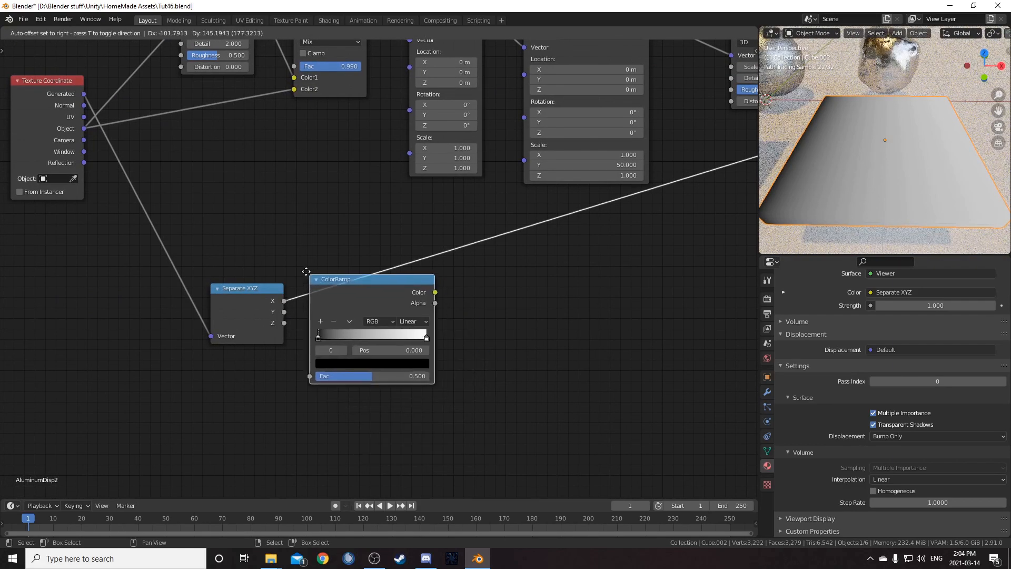
# - Insert a Math node set to Multiply after the new ColorRamp
pyautogui.hotkey('shift', 'a')
pyautogui.click(532, 428)
pyautogui.write('math')
pyautogui.press('Return')
pyautogui.click(498, 242)
pyautogui.click(522, 275)
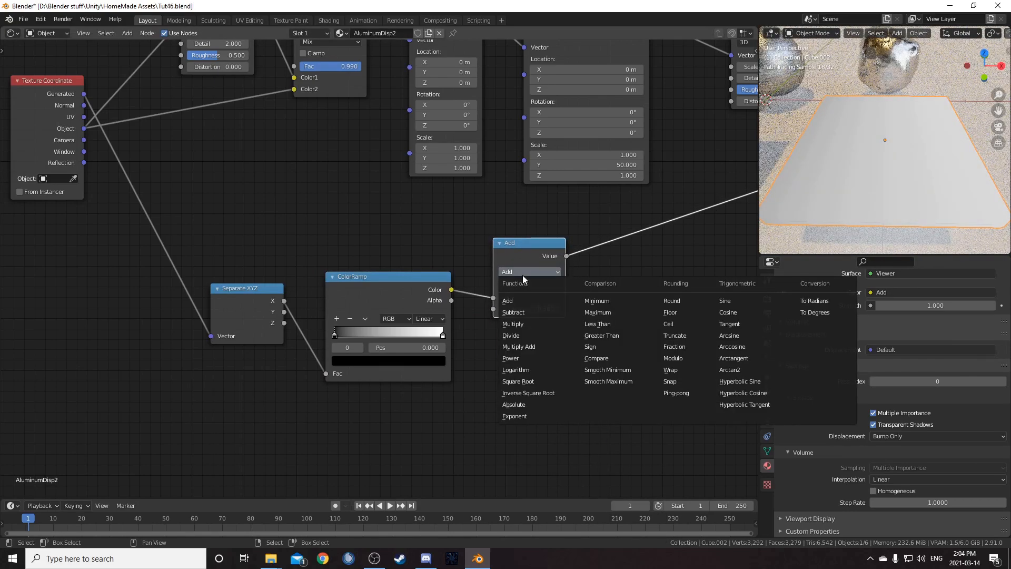
pyautogui.click(513, 324)
pyautogui.moveTo(523, 252); pyautogui.dragTo(524, 262)
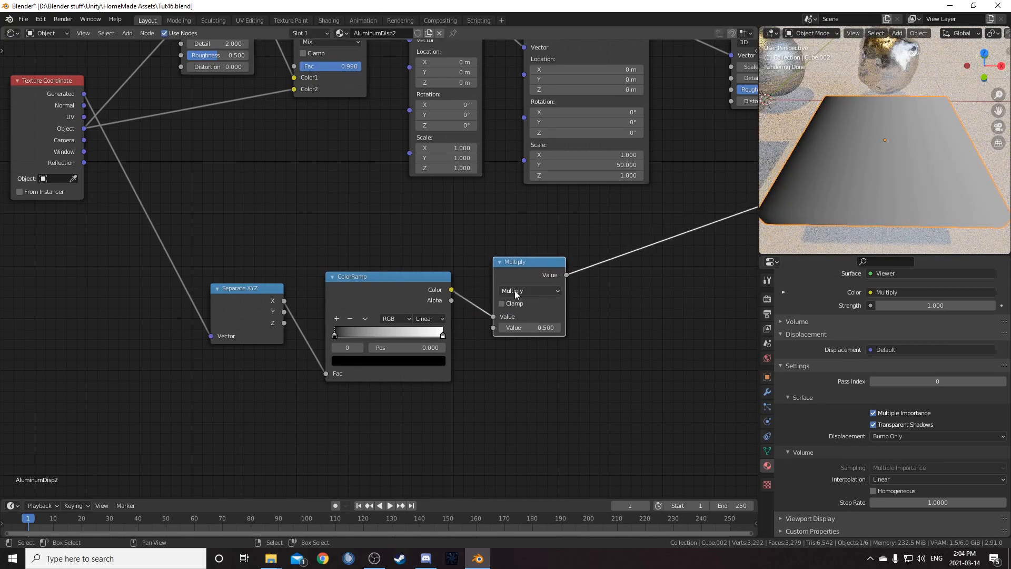
# - Move the Separate XYZ, ColorRamp and Multiply nodes below the main chain and lower the Multiply node slightly
pyautogui.scroll(-5, 480, 344)
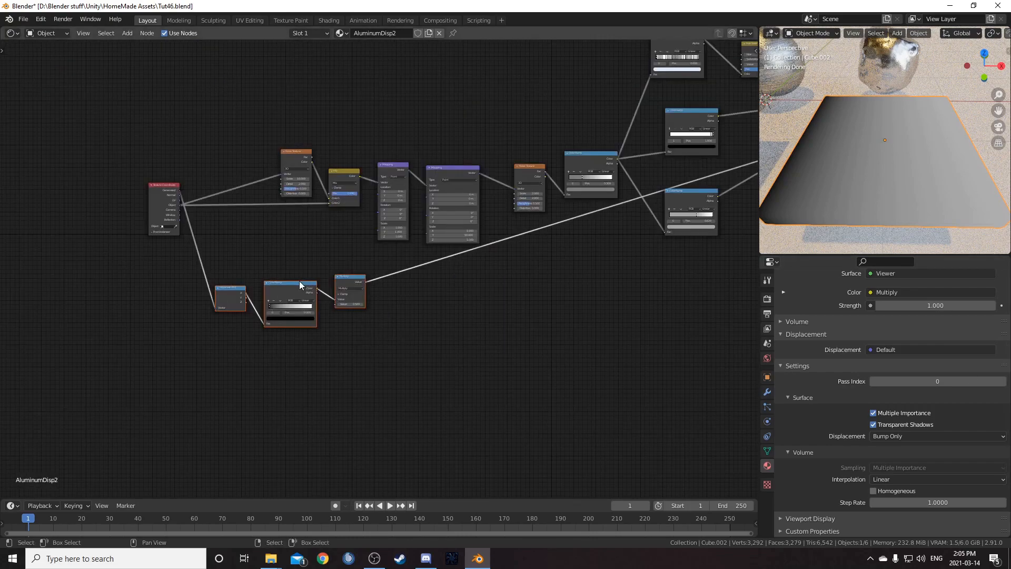
pyautogui.scroll(4, 327, 282)
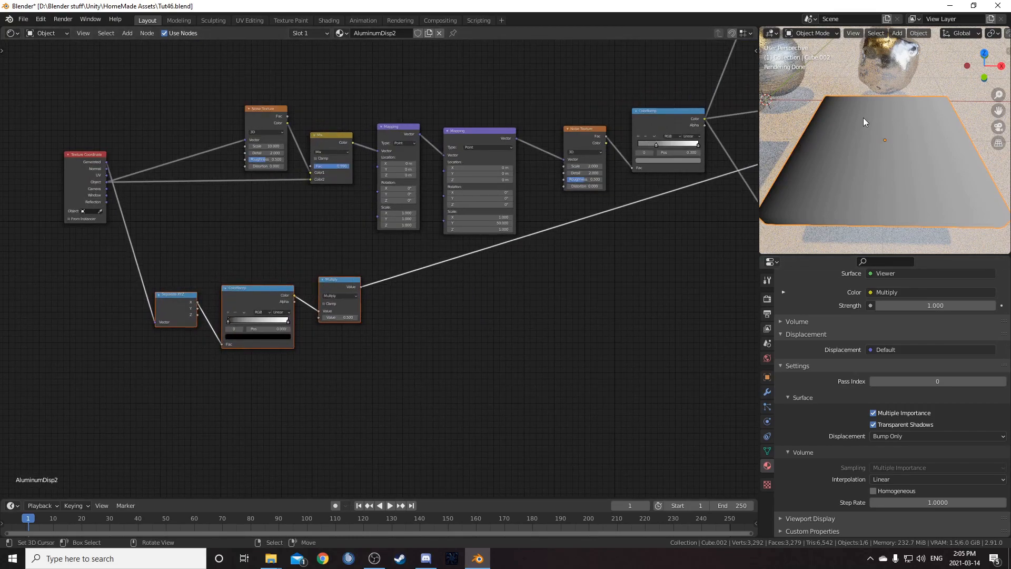
pyautogui.moveTo(367, 236); pyautogui.dragTo(466, 193, button='middle')
pyautogui.moveTo(259, 217); pyautogui.dragTo(443, 334)
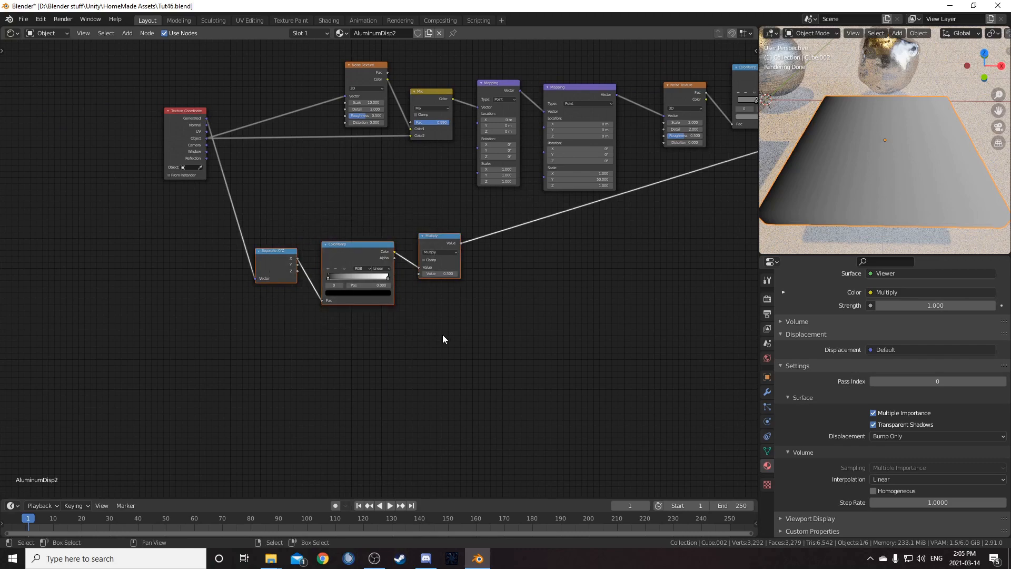
pyautogui.press('g')
pyautogui.click(408, 309)
pyautogui.moveTo(464, 261); pyautogui.dragTo(439, 287, button='middle')
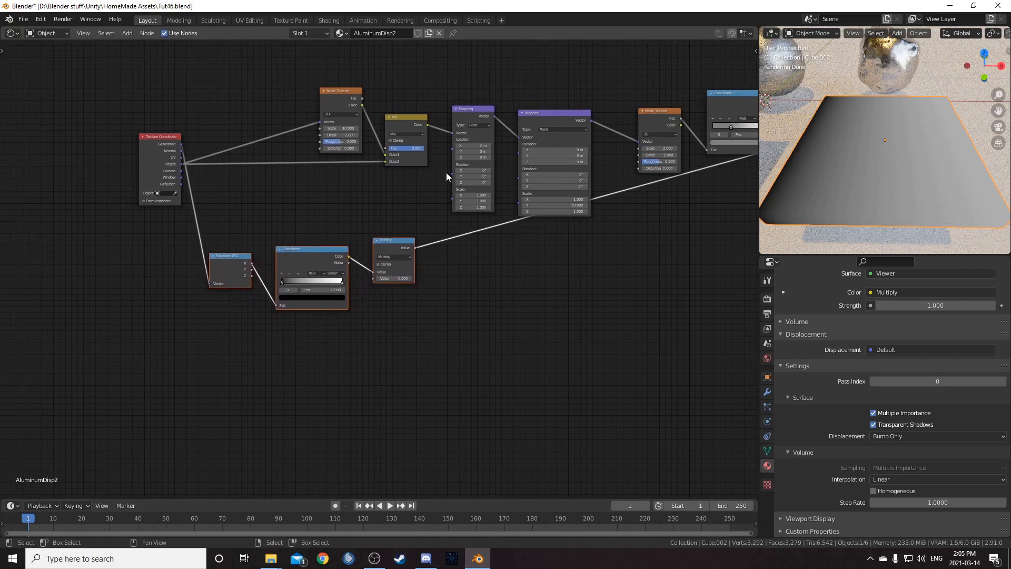
pyautogui.moveTo(390, 247); pyautogui.dragTo(399, 276)
# - Add a Combine XYZ node and insert it after the Multiply node
pyautogui.hotkey('shift', 'a')
pyautogui.click(491, 330)
pyautogui.write('combin')
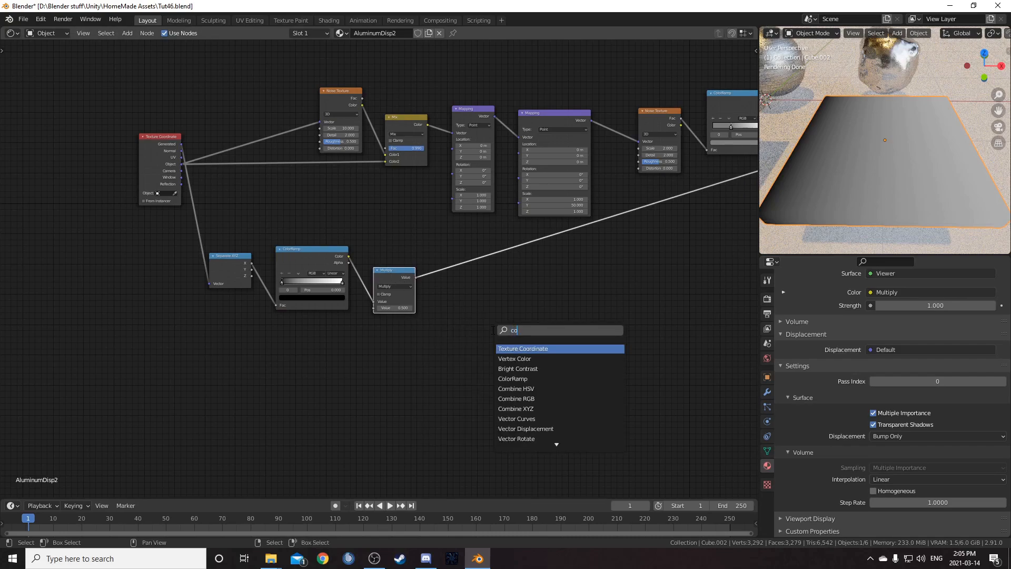
pyautogui.press('Down')
pyautogui.press('Down')
pyautogui.press('Return')
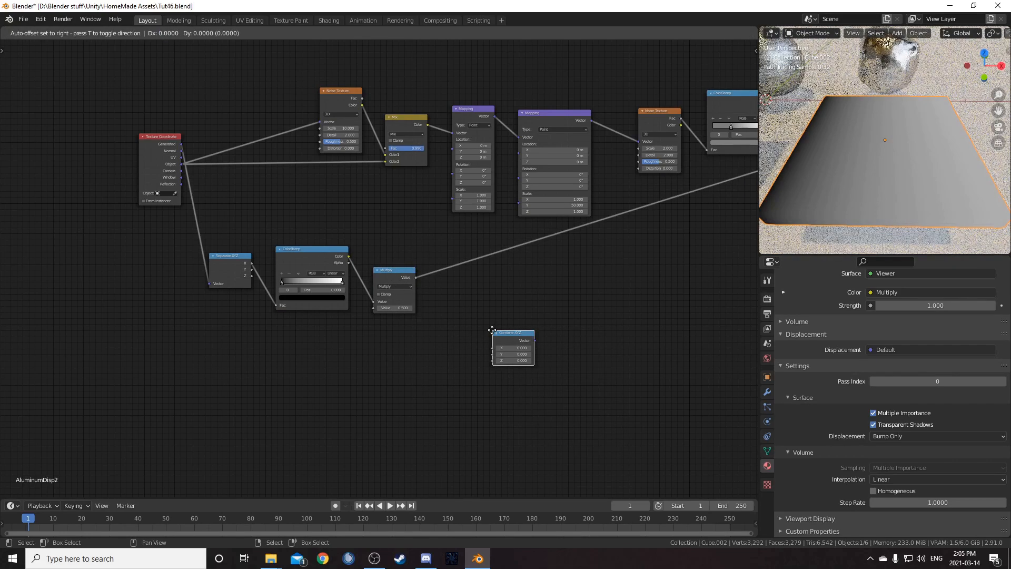
pyautogui.click(466, 248)
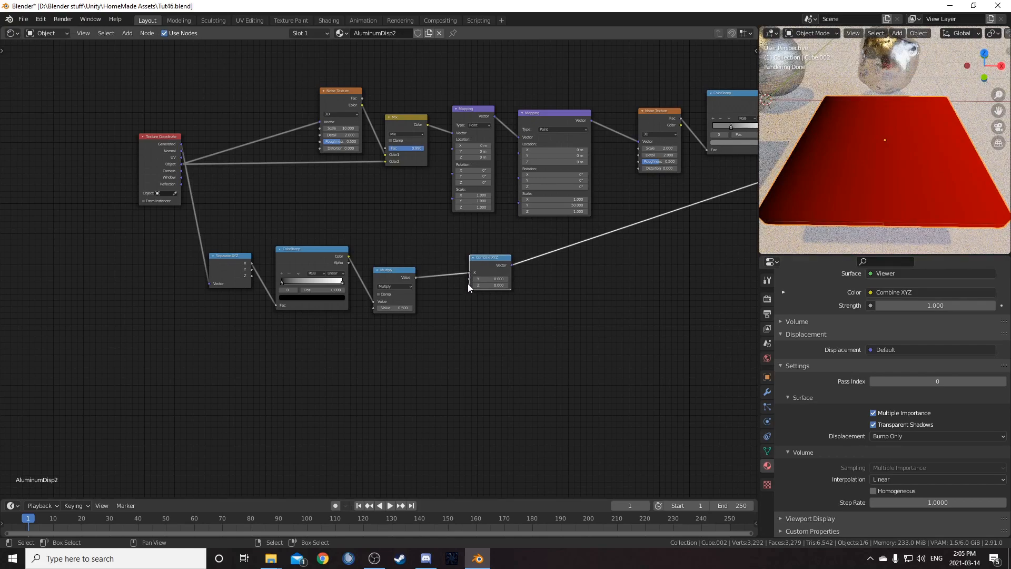
# - Connect the Combine XYZ vector output to the first Mapping node's Scale input
pyautogui.moveTo(469, 272); pyautogui.dragTo(486, 241)
pyautogui.moveTo(450, 176); pyautogui.dragTo(451, 177)
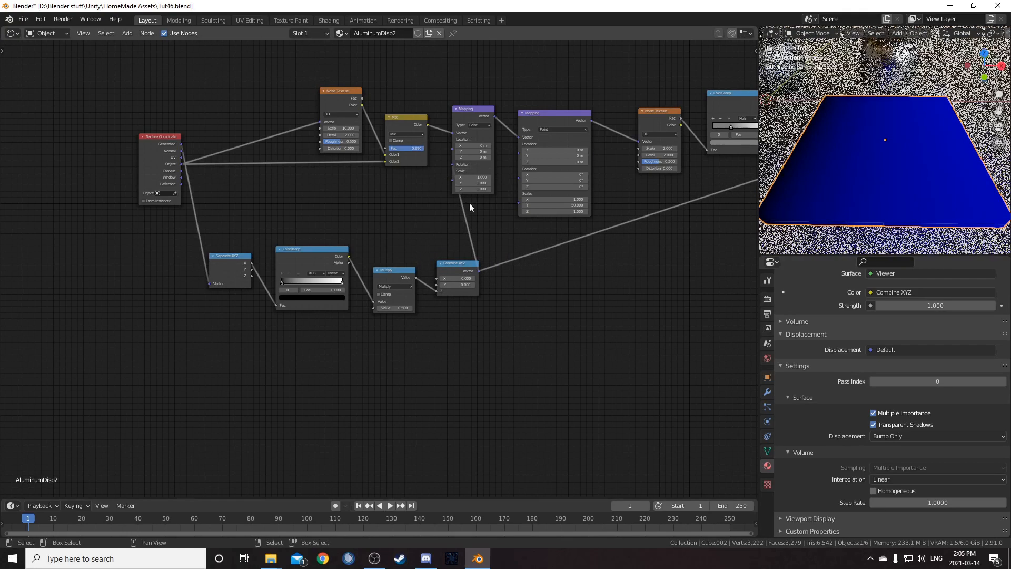
# - Preview the Principled BSDF again as the material's surface output
pyautogui.scroll(-2, 527, 263)
pyautogui.moveTo(570, 306); pyautogui.dragTo(346, 305, button='middle')
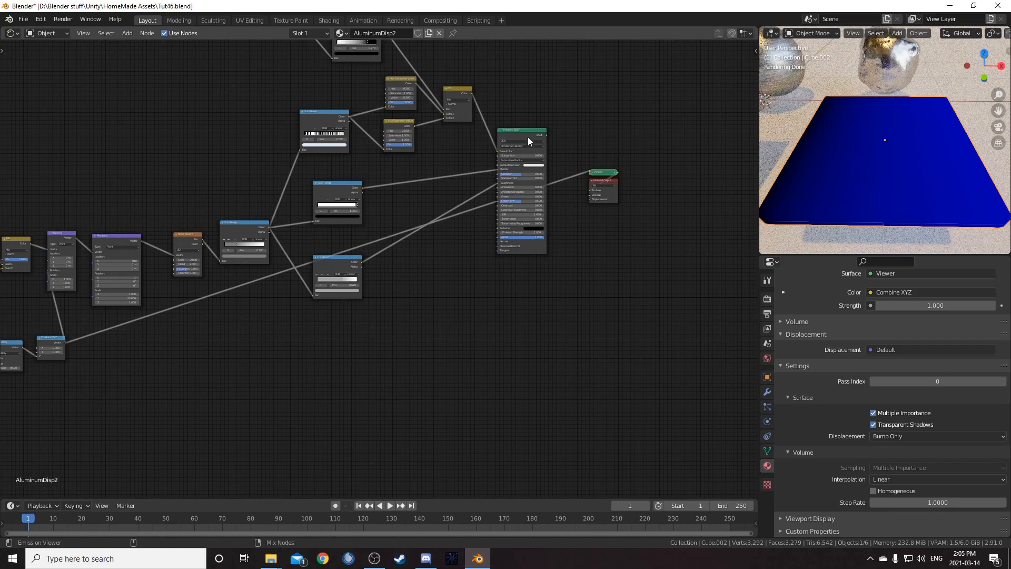
pyautogui.keyDown('ctrl'); pyautogui.keyDown('shift'); pyautogui.click(533, 127); pyautogui.keyUp('shift'); pyautogui.keyUp('ctrl')
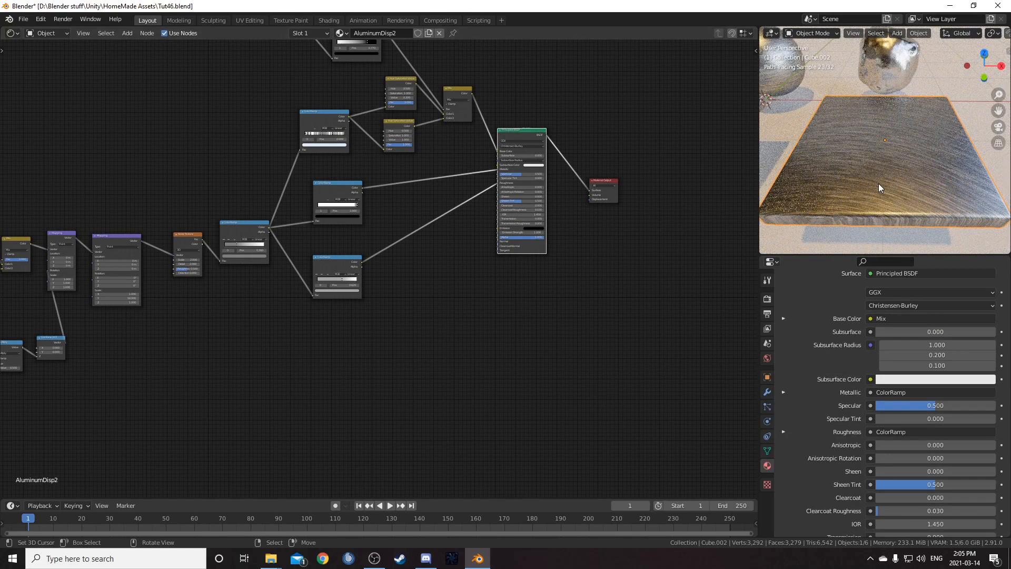
# - Set the Multiply node's value to 1
pyautogui.moveTo(225, 294); pyautogui.dragTo(481, 237, button='middle')
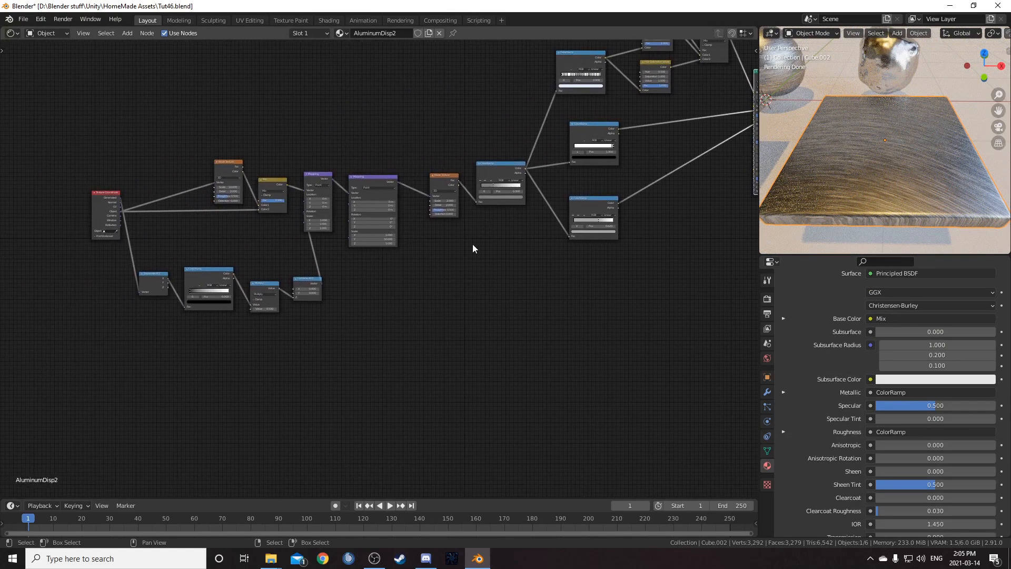
pyautogui.scroll(8, 369, 316)
pyautogui.moveTo(248, 386); pyautogui.dragTo(471, 351, button='middle')
pyautogui.scroll(4, 333, 347)
pyautogui.scroll(1, 333, 347)
pyautogui.moveTo(316, 349); pyautogui.dragTo(399, 339, button='middle')
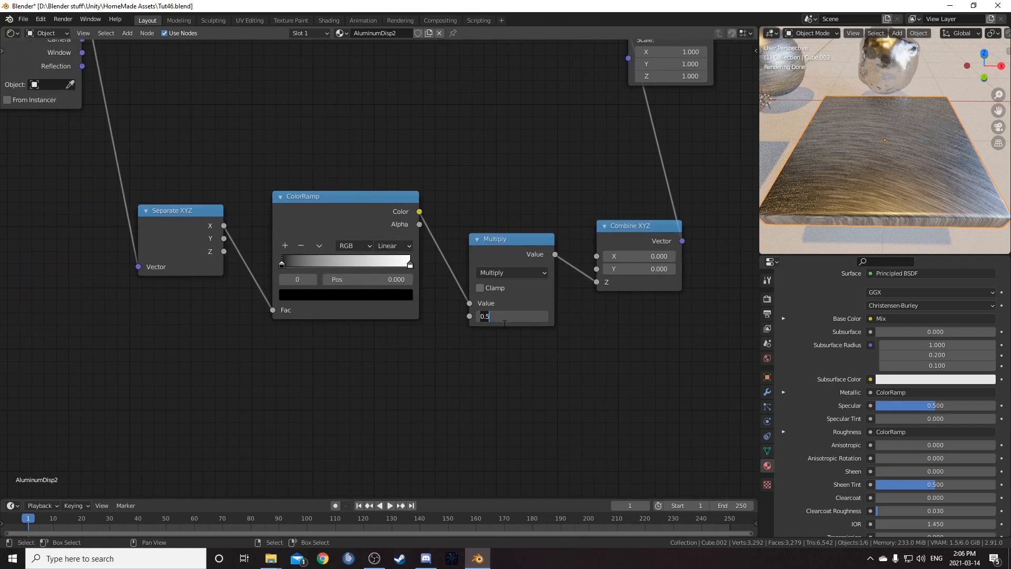
pyautogui.press('Return')
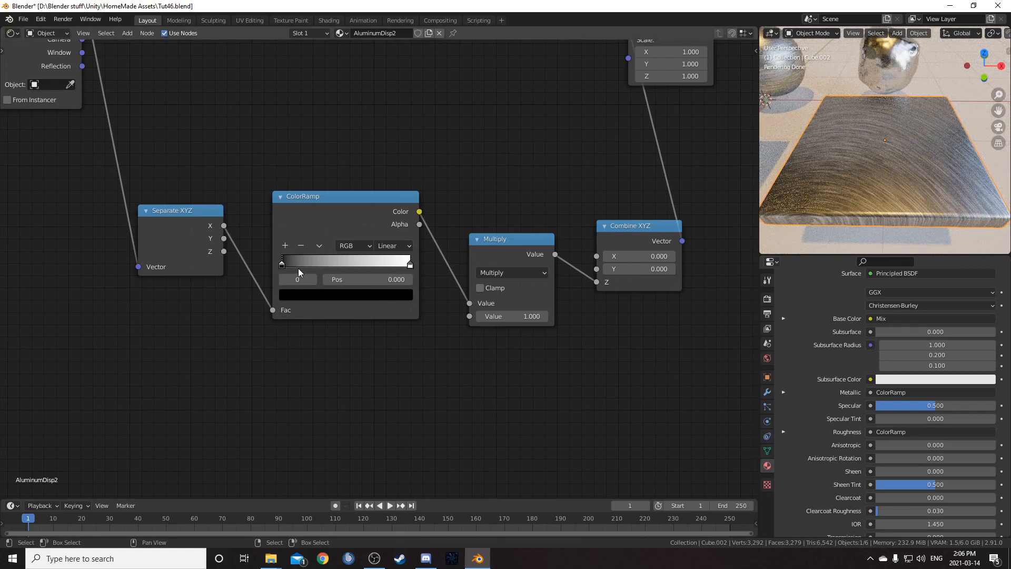
# - Set the ColorRamp's white stop colour to a value of 0.5 and save the file
pyautogui.click(415, 263)
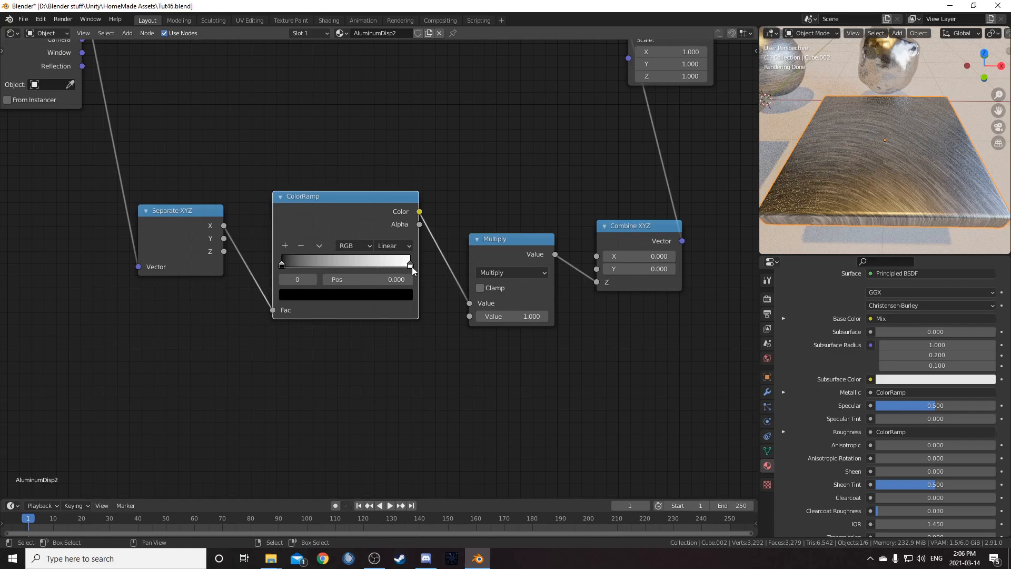
pyautogui.click(397, 296)
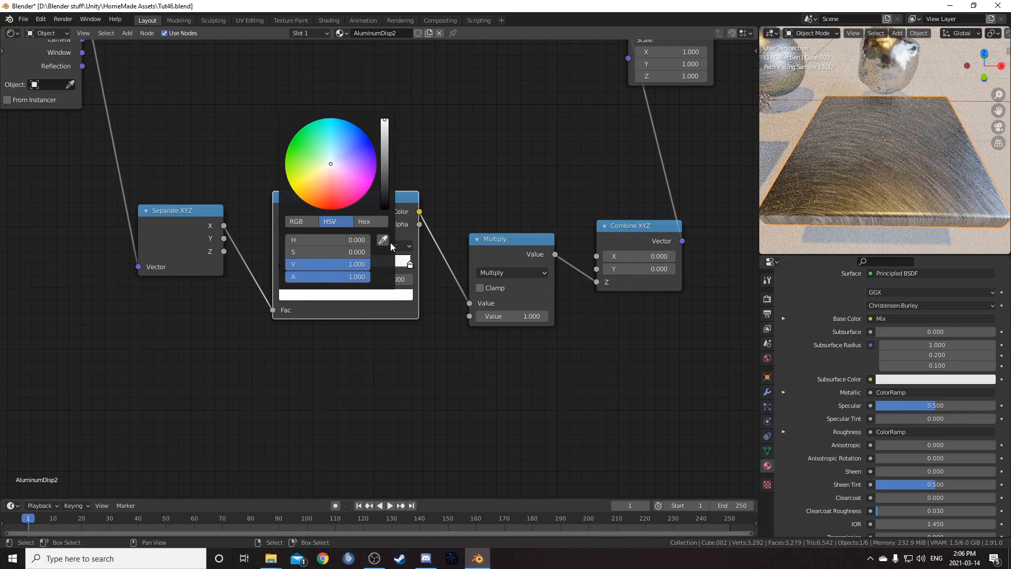
pyautogui.click(340, 263)
pyautogui.write('.5')
pyautogui.press('Return')
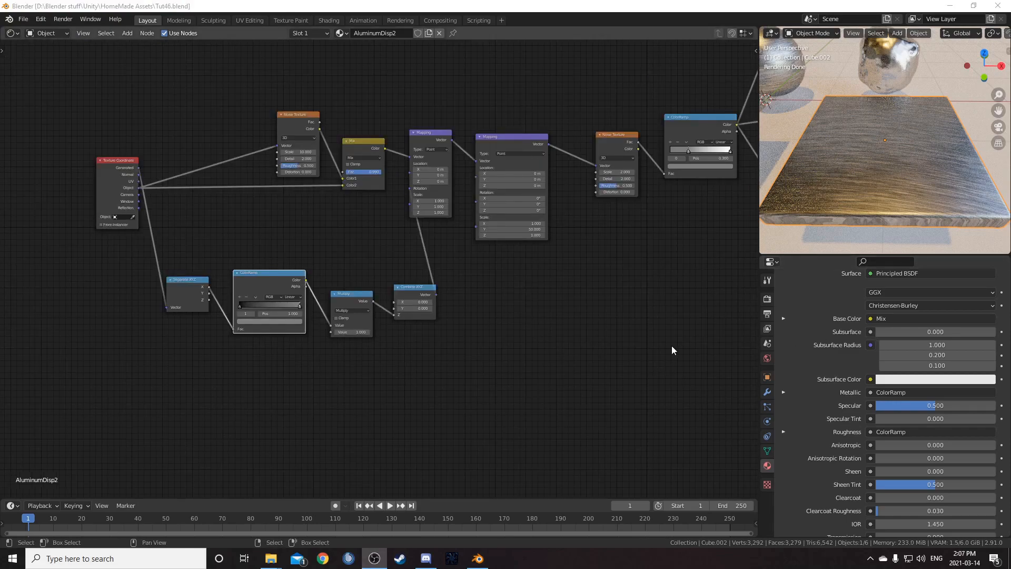
pyautogui.hotkey('ctrl', 's')
# - Set the material's displacement method to Displacement and Bump
pyautogui.moveTo(668, 348); pyautogui.dragTo(387, 336, button='middle')
pyautogui.moveTo(542, 310); pyautogui.dragTo(458, 388, button='middle')
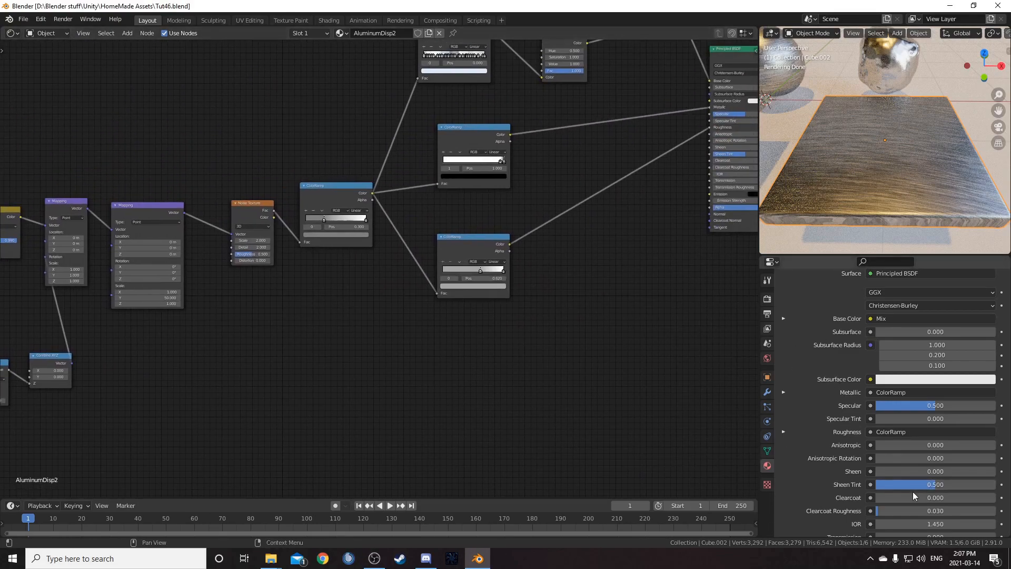
pyautogui.scroll(-10, 843, 466)
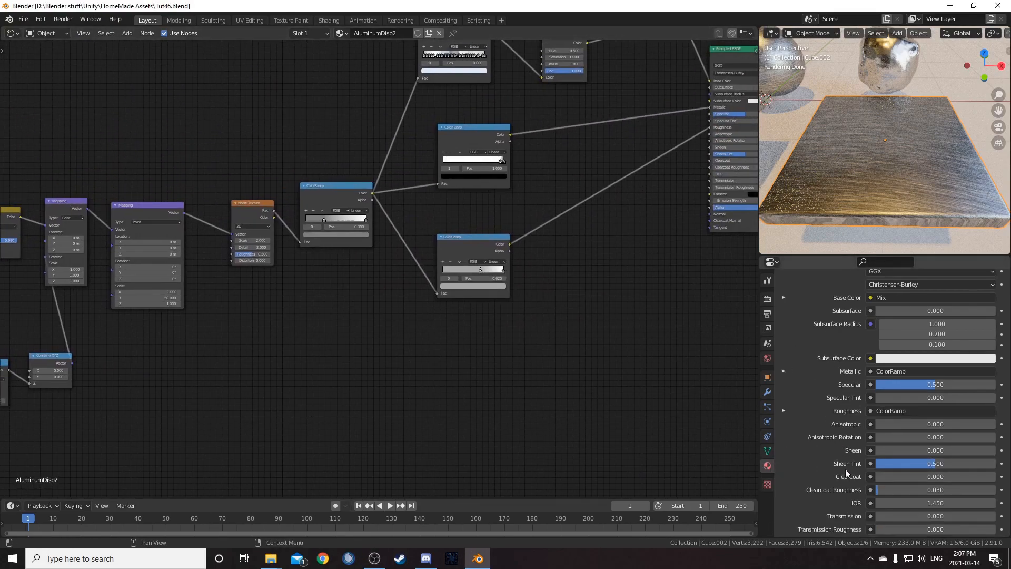
pyautogui.scroll(-5, 850, 479)
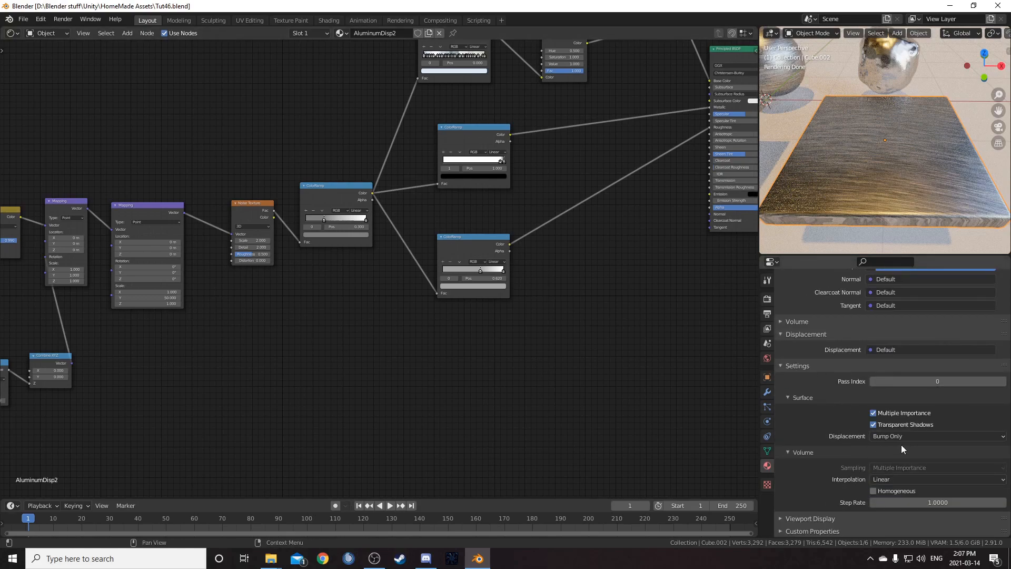
pyautogui.click(880, 436)
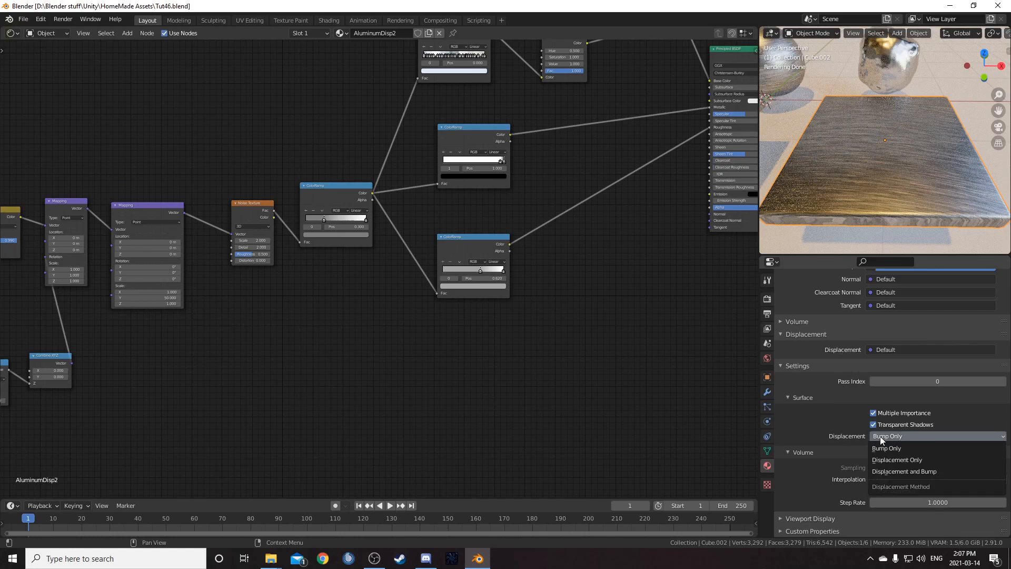
pyautogui.click(890, 471)
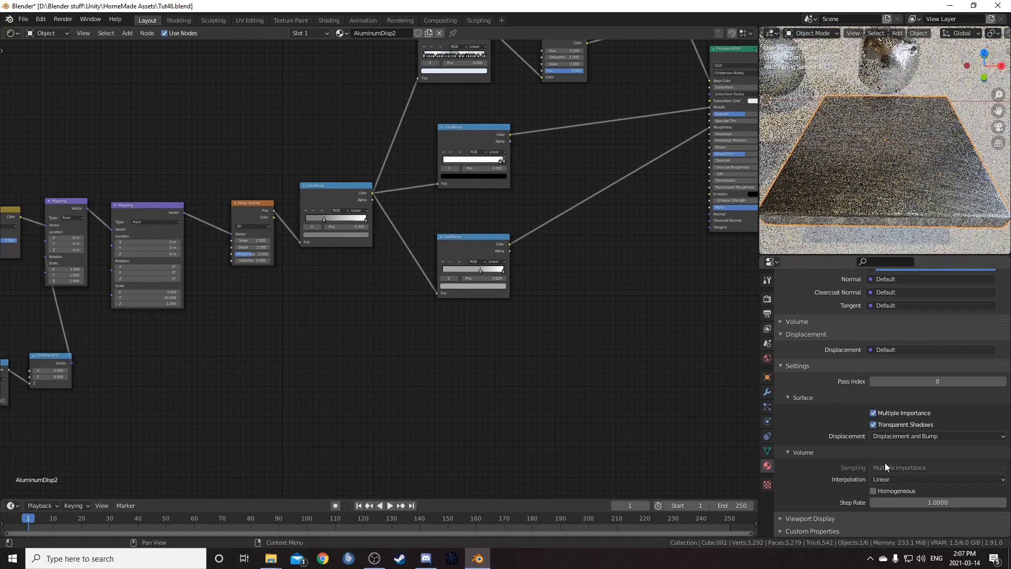
# - Apply the Bevel modifier on the cube
pyautogui.click(767, 394)
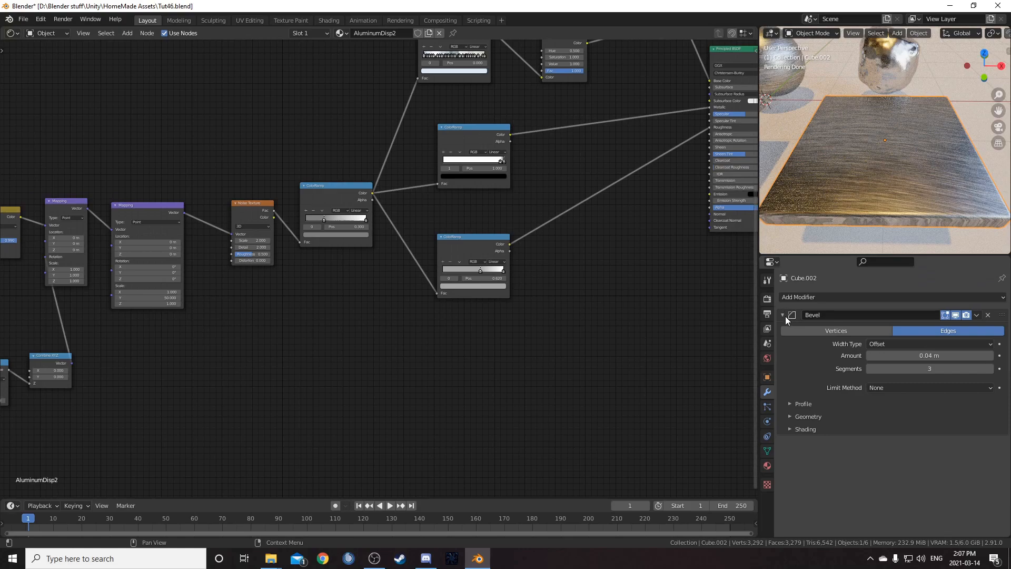
pyautogui.hotkey('ctrl', 'a')
# - Add a Subdivision Surface modifier to the cube using Simple subdivision
pyautogui.click(812, 297)
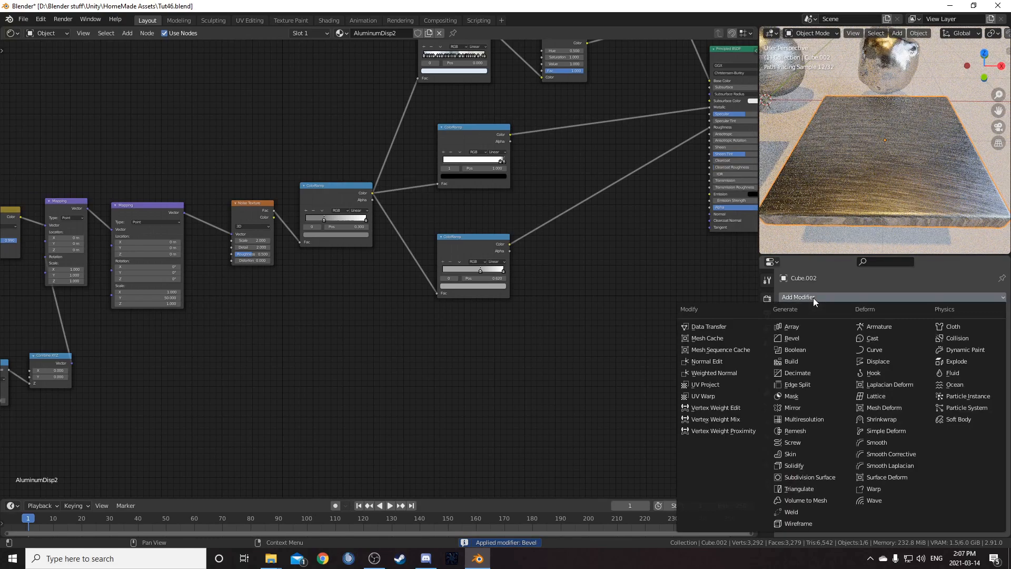
pyautogui.click(829, 476)
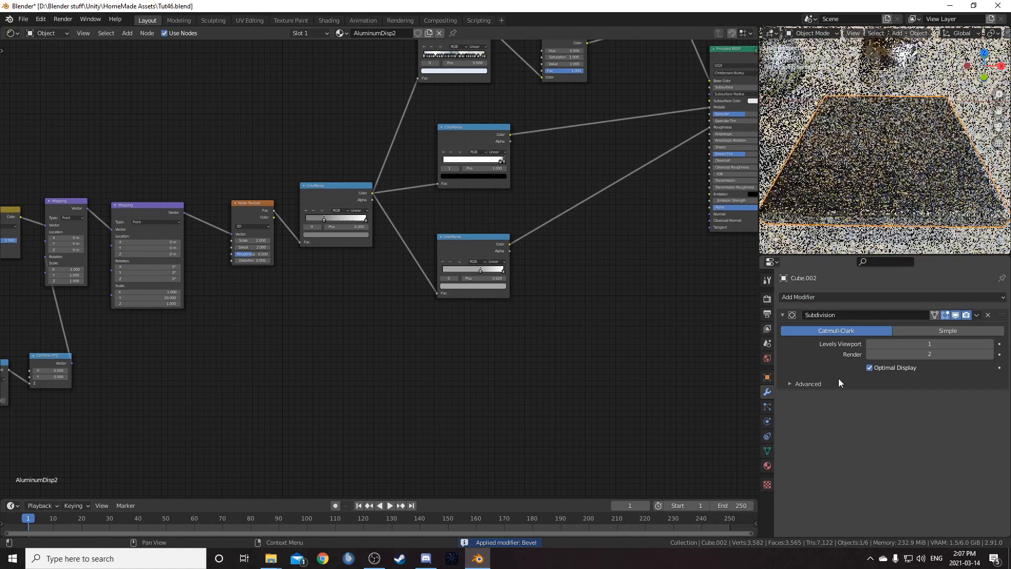
pyautogui.click(990, 343)
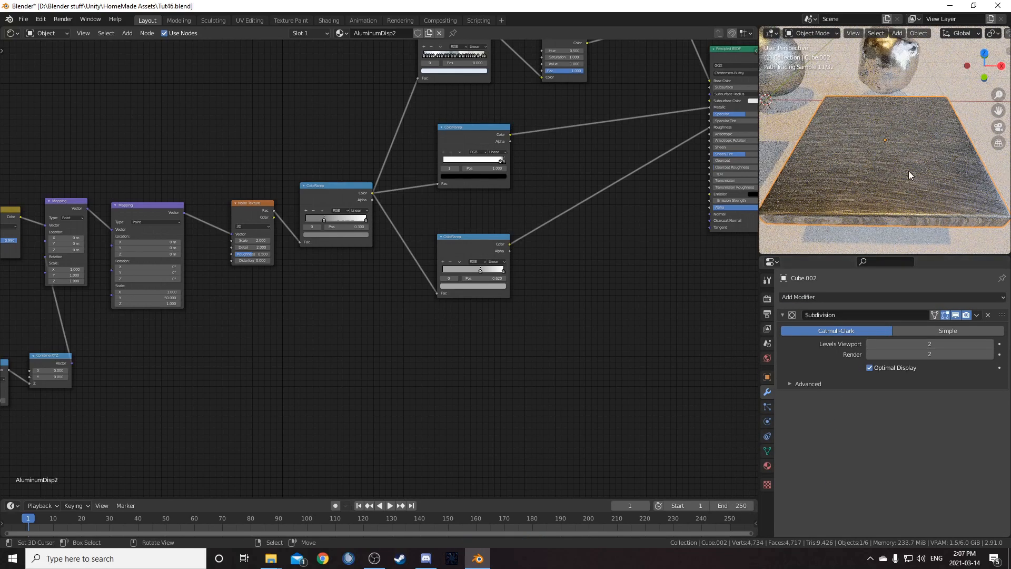
pyautogui.moveTo(438, 255); pyautogui.dragTo(451, 270, button='middle')
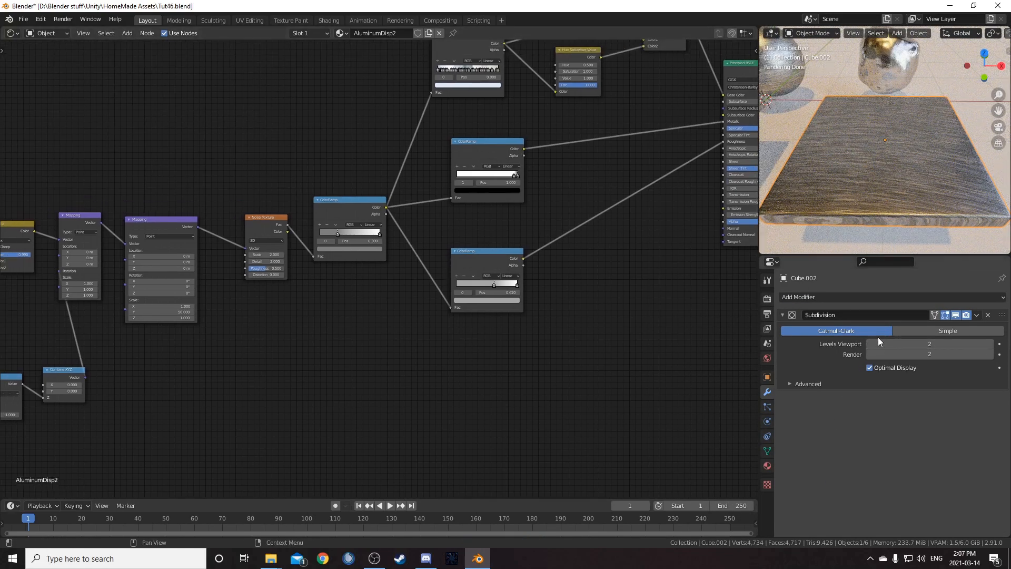
pyautogui.click(905, 331)
pyautogui.scroll(-1, 592, 277)
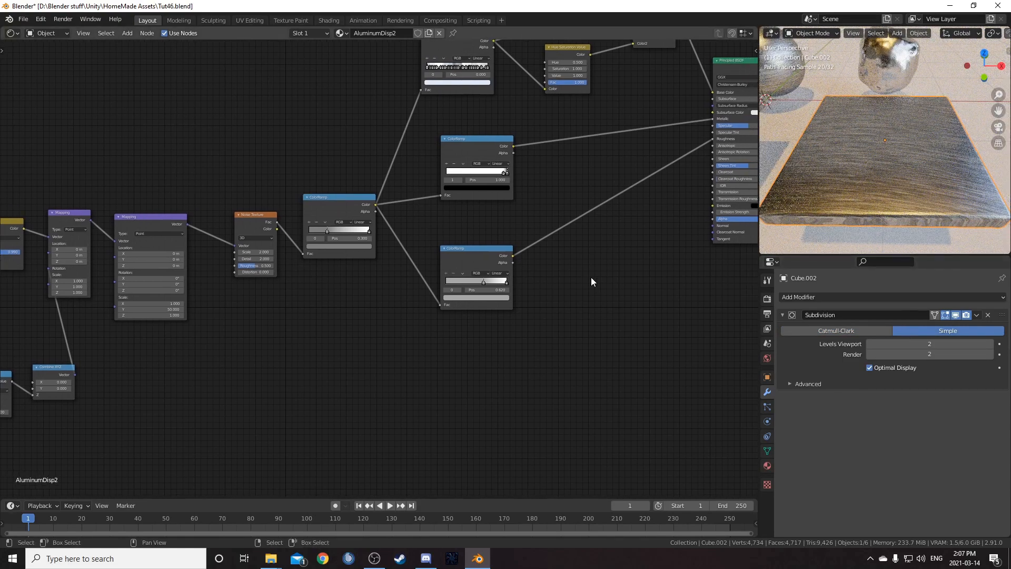
# - Add a Texture Coordinate node in empty space and preview its Object output
pyautogui.moveTo(530, 261); pyautogui.dragTo(564, 230, button='middle')
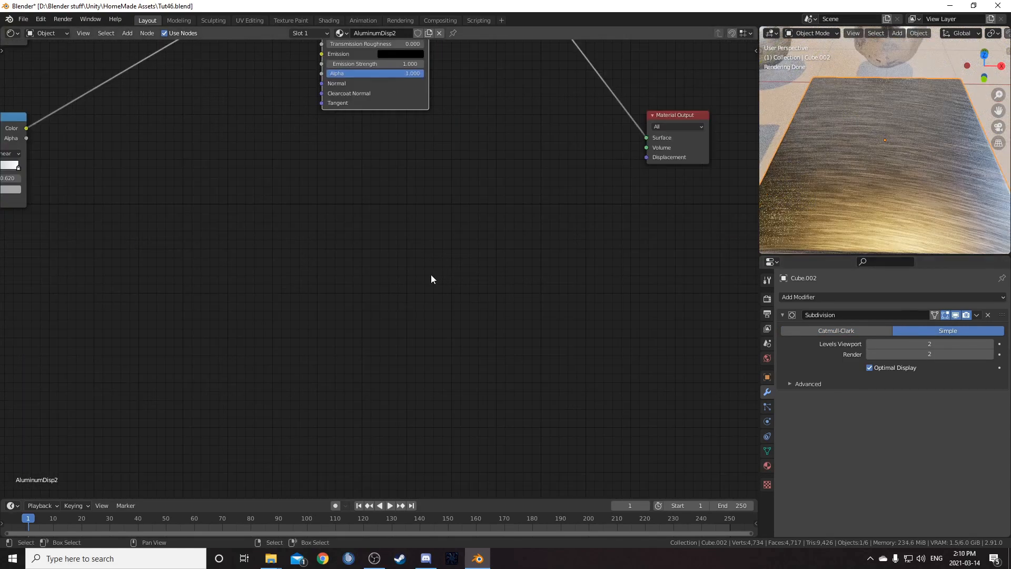
pyautogui.moveTo(431, 274); pyautogui.dragTo(442, 238, button='middle')
pyautogui.hotkey('shift', 'a')
pyautogui.write('tex')
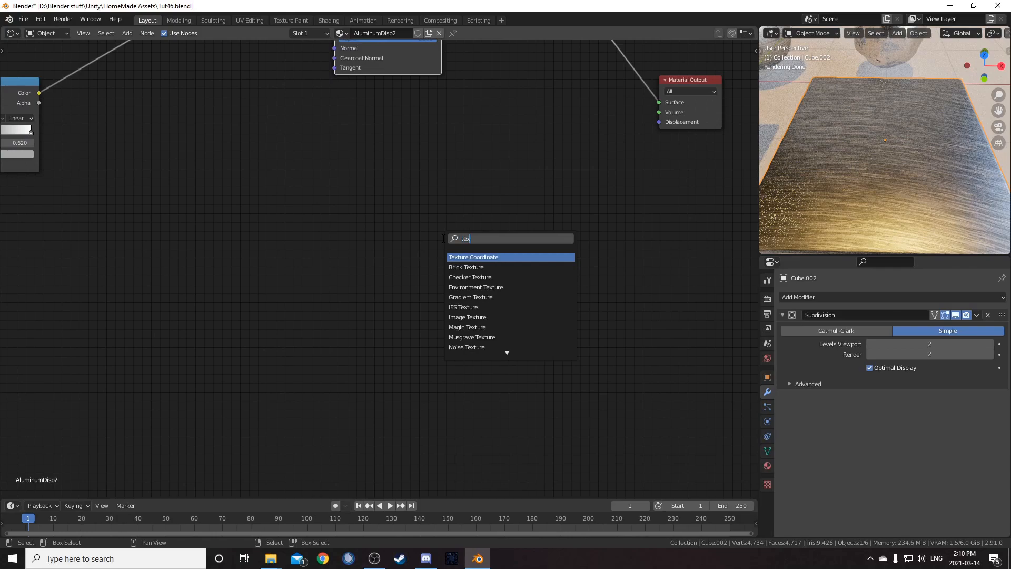
pyautogui.press('Return')
pyautogui.keyDown('ctrl'); pyautogui.keyDown('shift'); pyautogui.click(274, 204); pyautogui.keyUp('shift'); pyautogui.keyUp('ctrl')
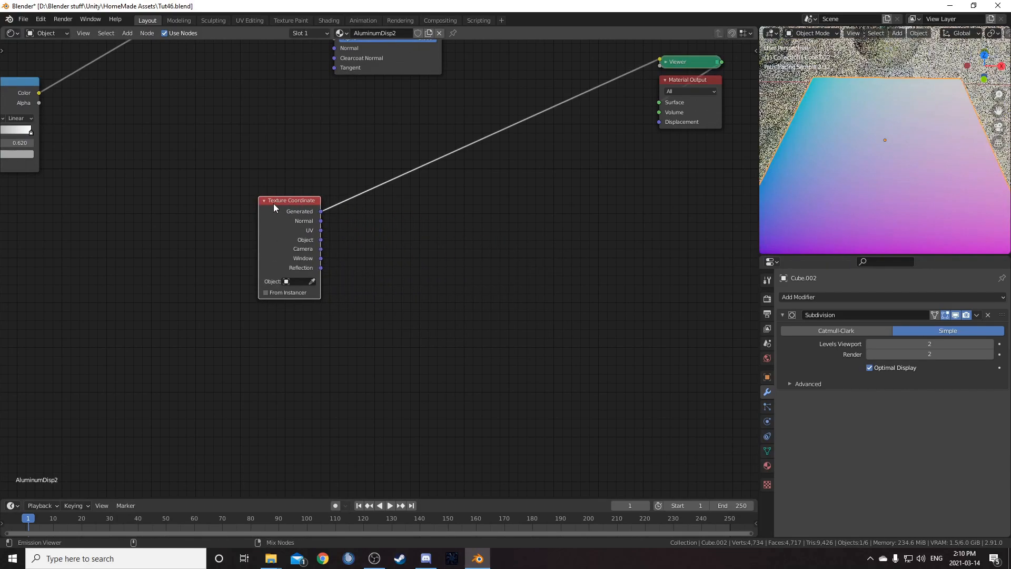
pyautogui.keyDown('ctrl'); pyautogui.keyDown('shift'); pyautogui.click(274, 204); pyautogui.keyUp('shift'); pyautogui.keyUp('ctrl')
# - Add a Noise Texture node fed by the Texture Coordinate's Object output
pyautogui.hotkey('shift', 'a')
pyautogui.write('noise')
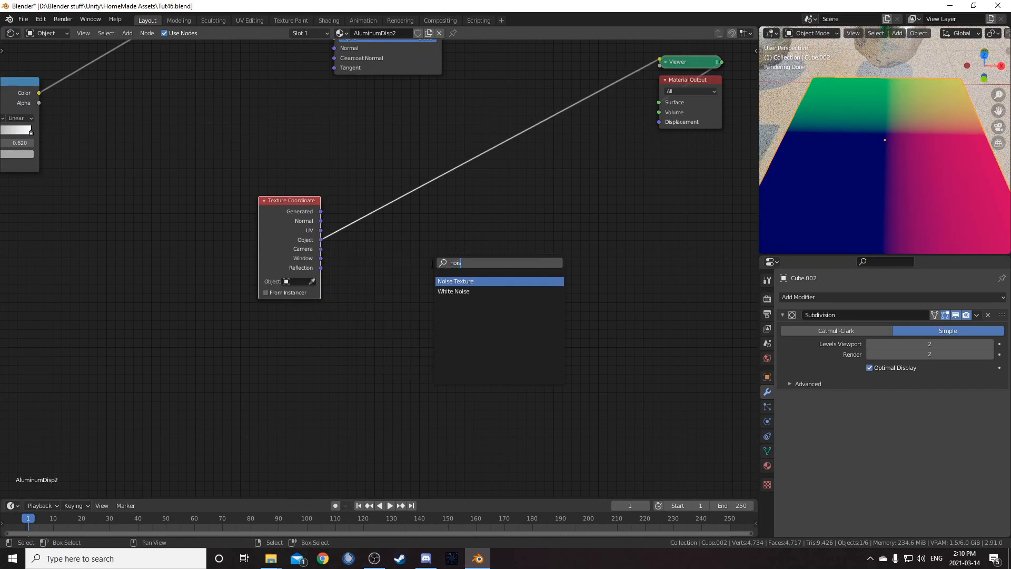
pyautogui.press('Return')
pyautogui.click(370, 169)
pyautogui.moveTo(370, 168); pyautogui.dragTo(372, 136)
# - Duplicate the Noise Texture below, switch the copy to 4D and set its scale to 2
pyautogui.hotkey('shift', 'd')
pyautogui.click(409, 274)
pyautogui.scroll(2, 409, 275)
pyautogui.click(411, 308)
pyautogui.click(412, 349)
pyautogui.click(422, 372)
pyautogui.write('5.0')
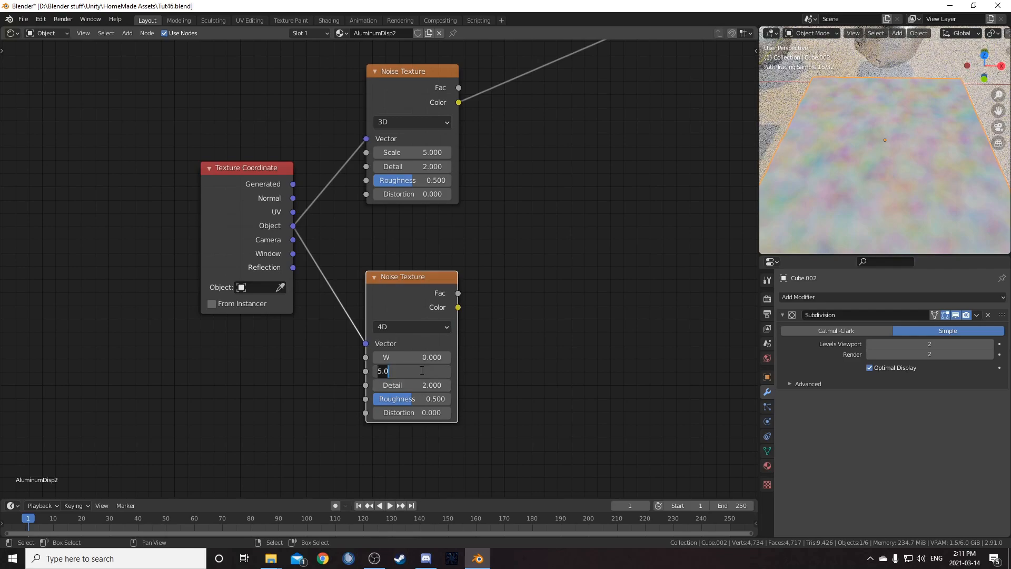
pyautogui.write('2')
pyautogui.press('Return')
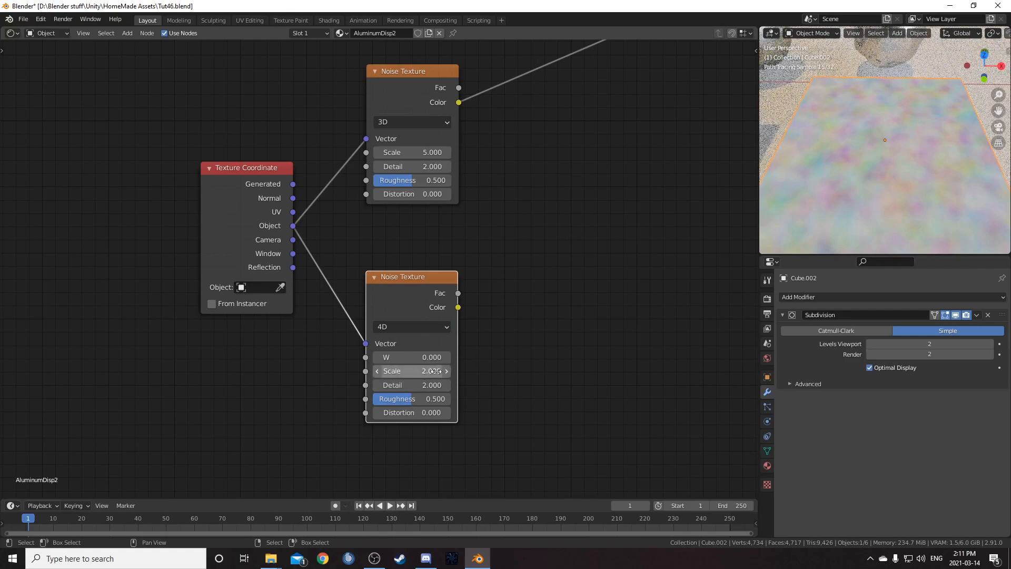
# - Set the upper Noise Texture's scale to 4
pyautogui.click(388, 153)
pyautogui.write('4')
pyautogui.press('Return')
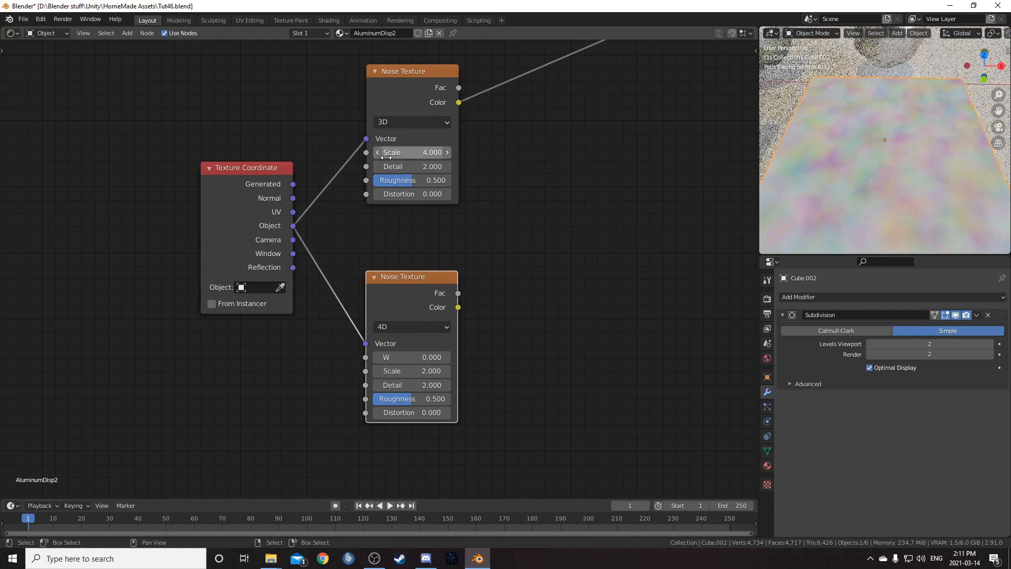
# - Add a ColorRamp node after the upper Noise Texture's Fac output
pyautogui.scroll(-4, 517, 206)
pyautogui.moveTo(569, 210); pyautogui.dragTo(448, 277, button='middle')
pyautogui.keyDown('ctrl'); pyautogui.keyDown('shift'); pyautogui.click(337, 190); pyautogui.keyUp('shift'); pyautogui.keyUp('ctrl')
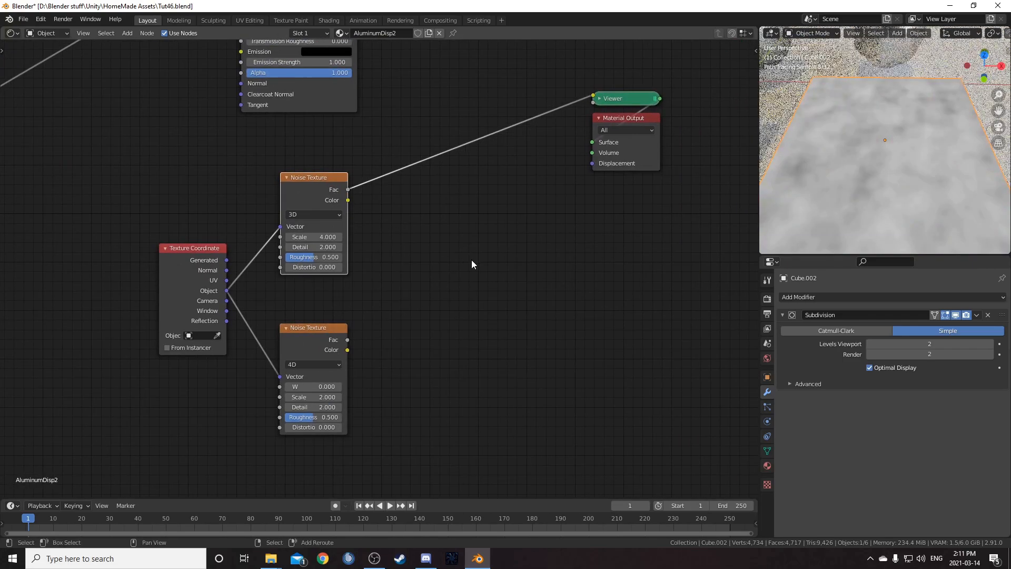
pyautogui.hotkey('shift', 'a')
pyautogui.click(472, 261)
pyautogui.write('color')
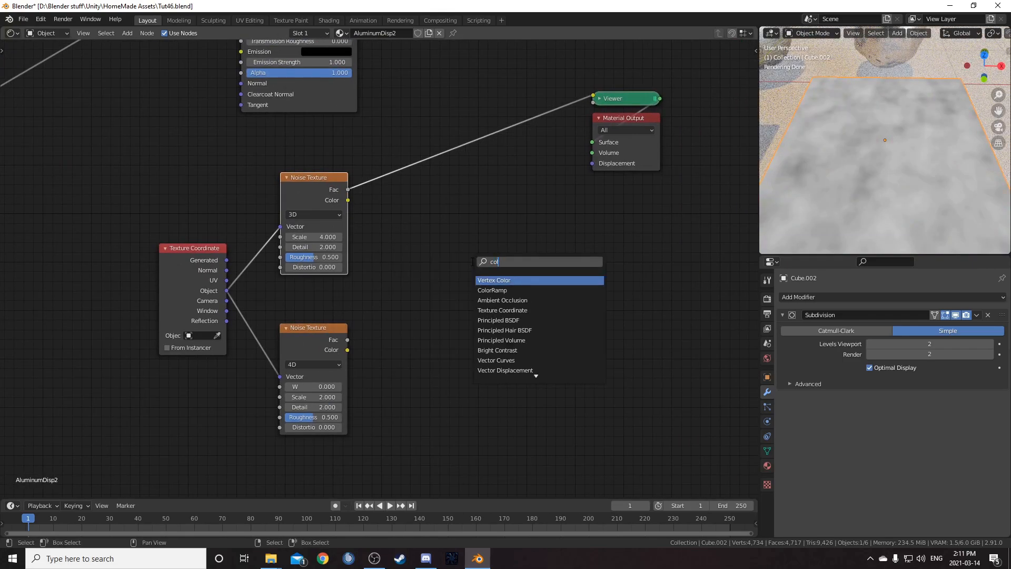
pyautogui.press('Return')
pyautogui.click(390, 146)
# - Duplicate the ColorRamp onto the lower Noise Texture's Fac output, preview it, and save the file
pyautogui.keyDown('ctrl'); pyautogui.keyDown('shift'); pyautogui.click(317, 353); pyautogui.keyUp('shift'); pyautogui.keyUp('ctrl')
pyautogui.click(445, 156)
pyautogui.hotkey('shift', 'd')
pyautogui.click(438, 274)
pyautogui.moveTo(438, 274); pyautogui.dragTo(445, 321)
pyautogui.hotkey('ctrl', 's')
# - Move the upper ColorRamp's white stop to position 0.68
pyautogui.scroll(3, 515, 185)
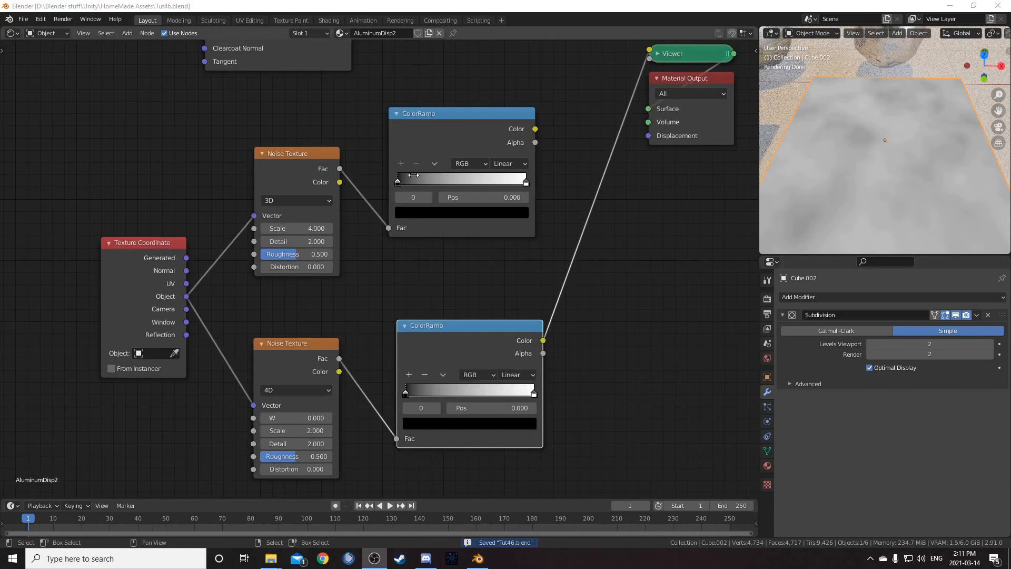
pyautogui.moveTo(516, 185); pyautogui.dragTo(458, 218, button='middle')
pyautogui.click(468, 216)
pyautogui.doubleClick(452, 232)
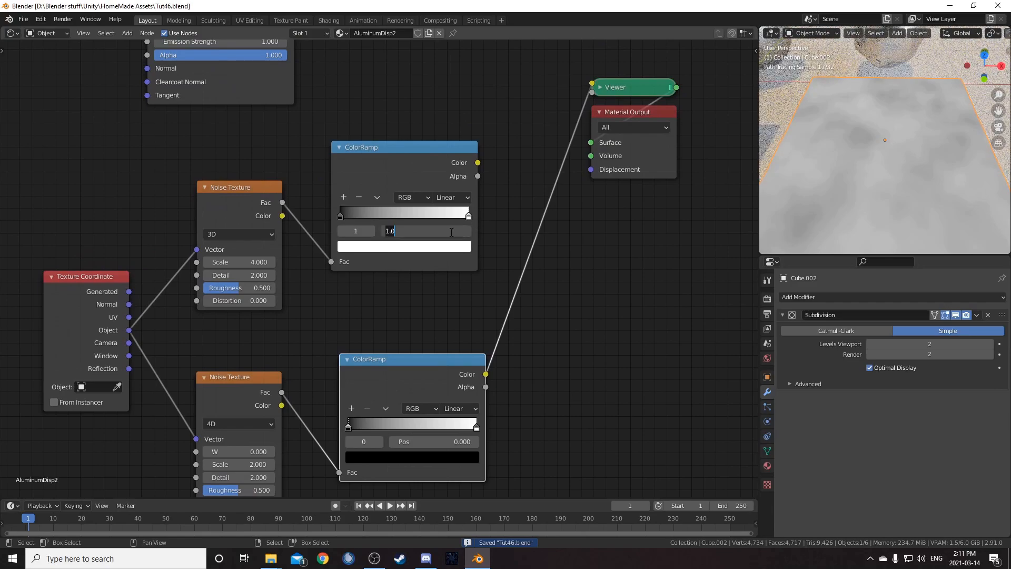
pyautogui.write('.68')
pyautogui.press('Return')
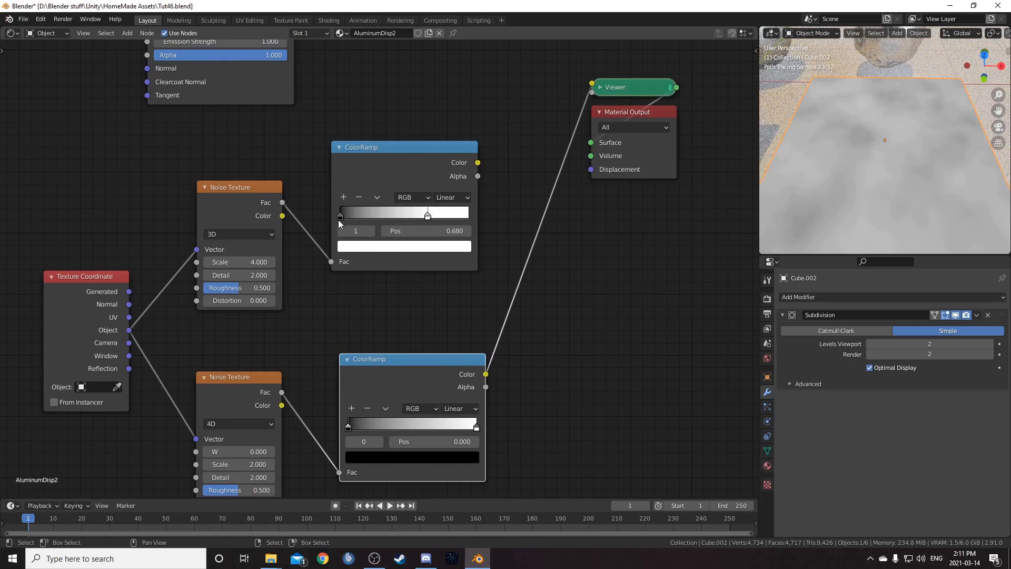
# - Move the upper ColorRamp's black stop to position 0.9 and set that stop's colour value to 0.7
pyautogui.click(341, 216)
pyautogui.doubleClick(437, 232)
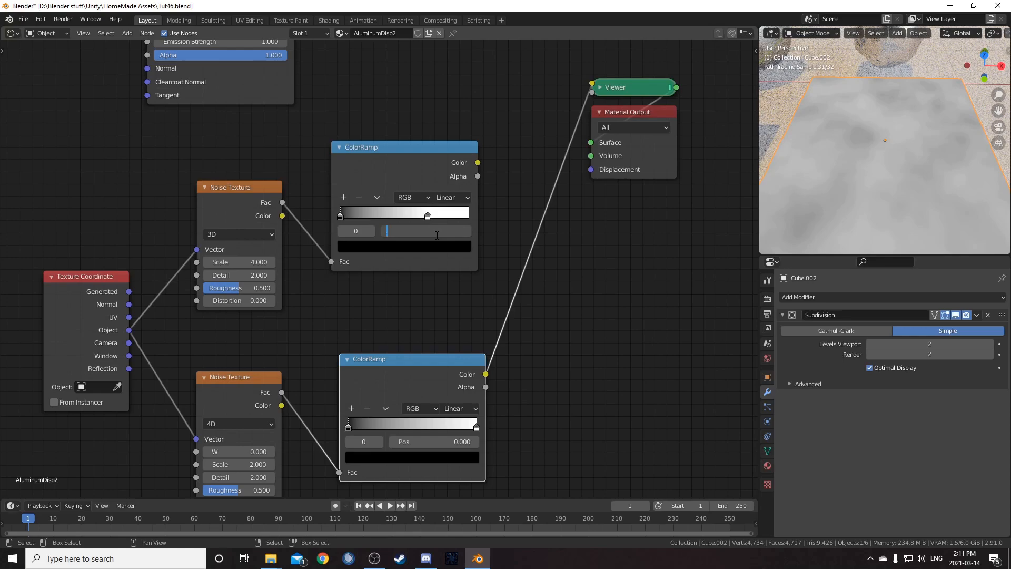
pyautogui.press('Return')
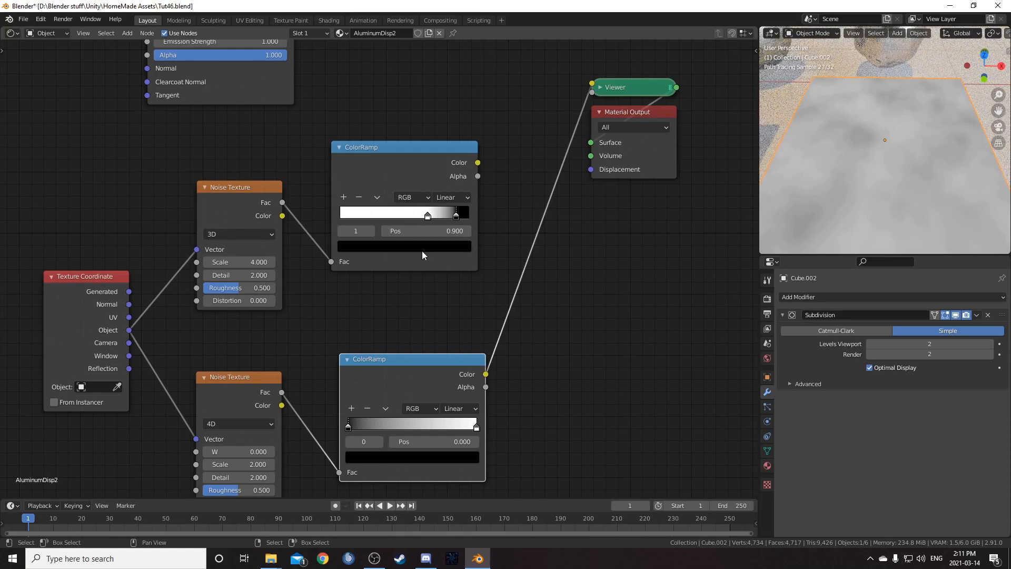
pyautogui.click(422, 248)
pyautogui.click(414, 215)
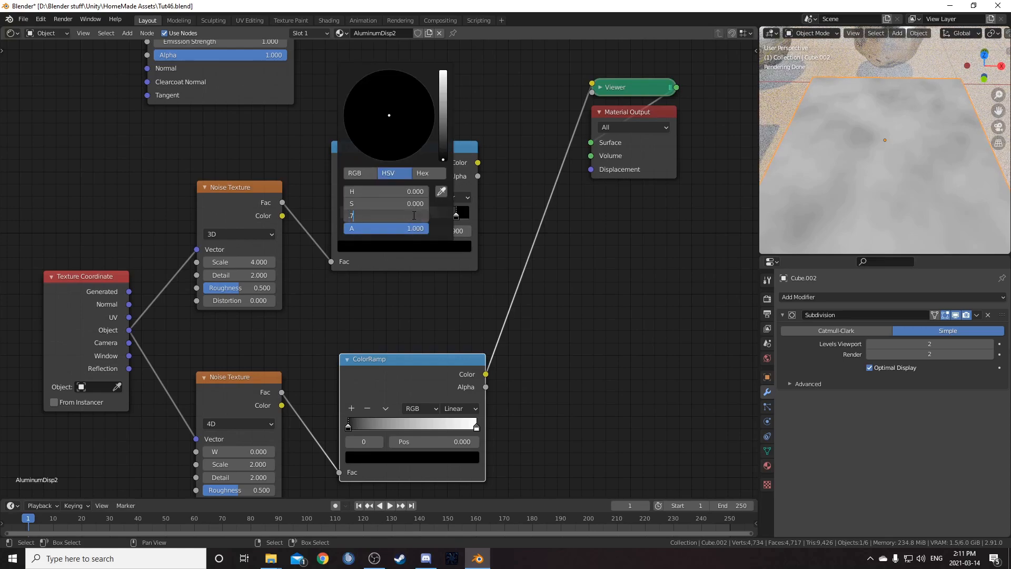
pyautogui.write('.7')
pyautogui.press('Return')
# - Move the lower ColorRamp's black stop to position 0.46
pyautogui.moveTo(568, 351); pyautogui.dragTo(558, 281, button='middle')
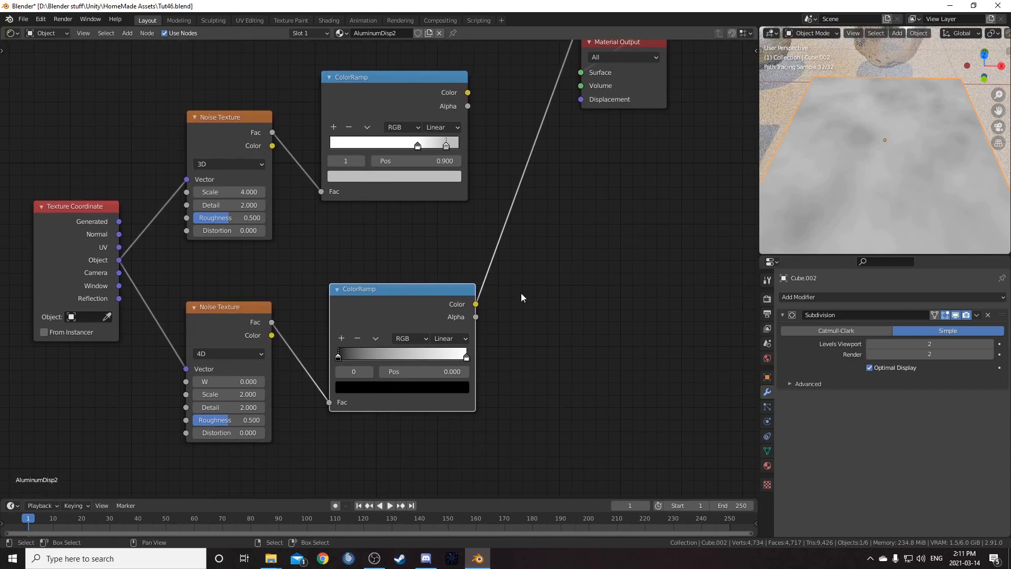
pyautogui.scroll(2, 400, 327)
pyautogui.moveTo(332, 431); pyautogui.dragTo(321, 384, button='middle')
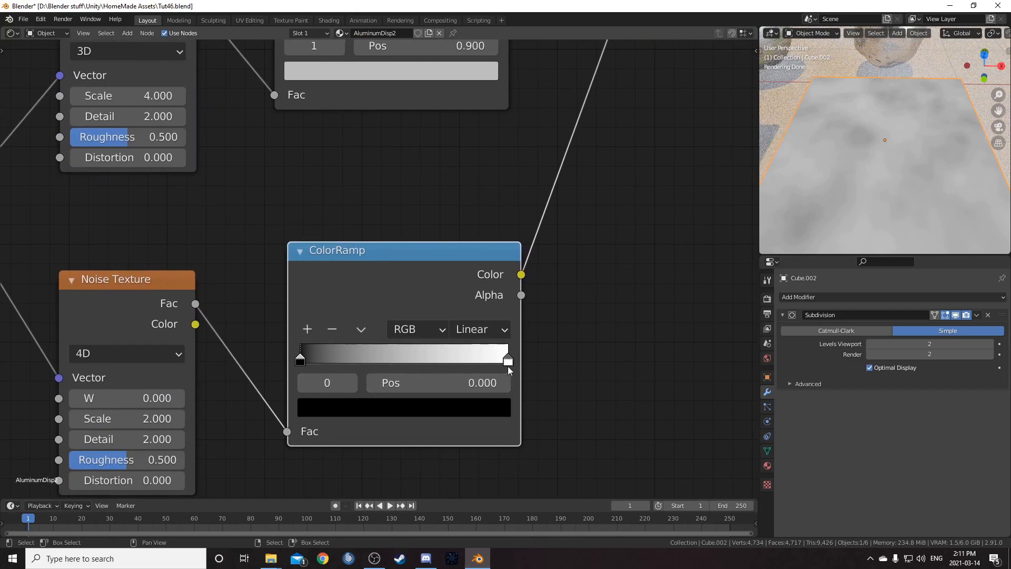
pyautogui.click(507, 364)
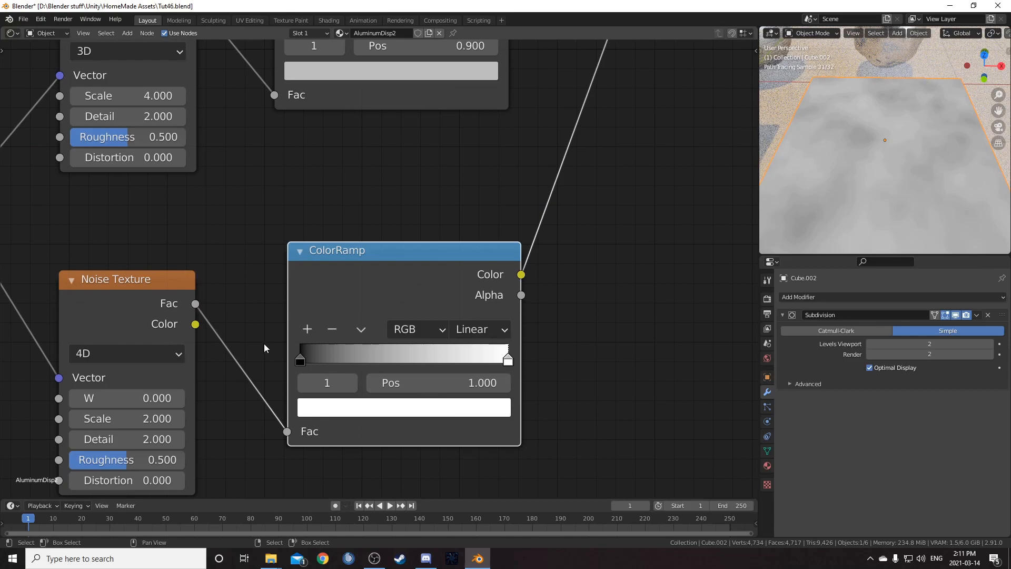
pyautogui.click(300, 360)
pyautogui.click(443, 382)
pyautogui.write('0.0')
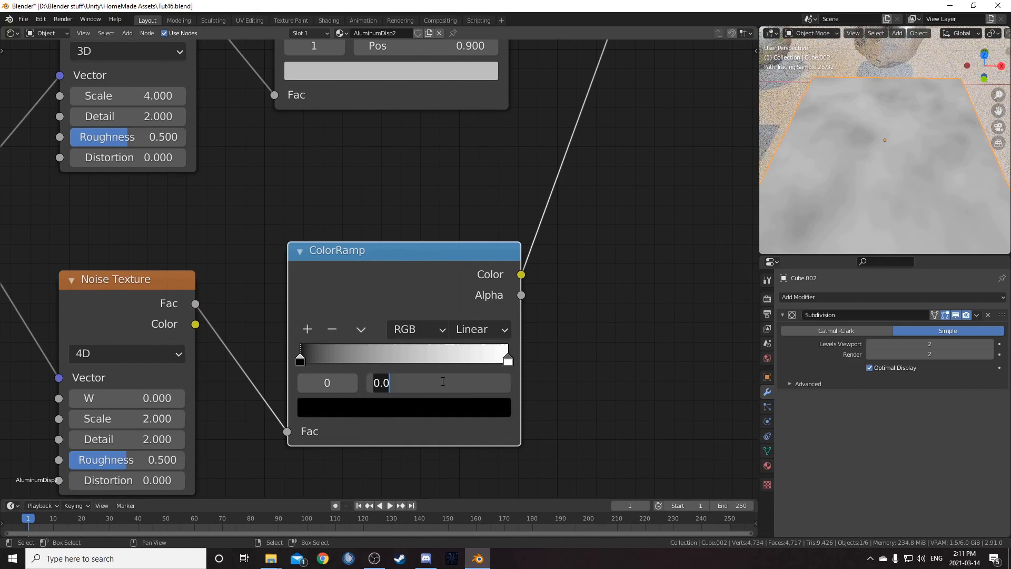
pyautogui.write('46')
pyautogui.press('Return')
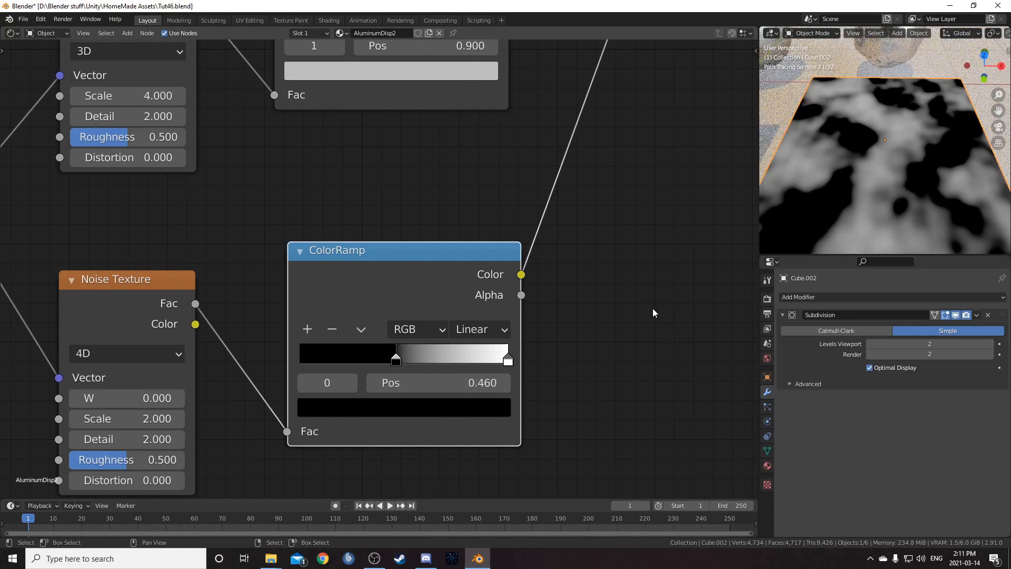
# - Add a Mix node fed by the upper ColorRamp into Fac and the lower ColorRamp into Color1
pyautogui.scroll(-5, 653, 315)
pyautogui.moveTo(630, 320); pyautogui.dragTo(598, 346, button='middle')
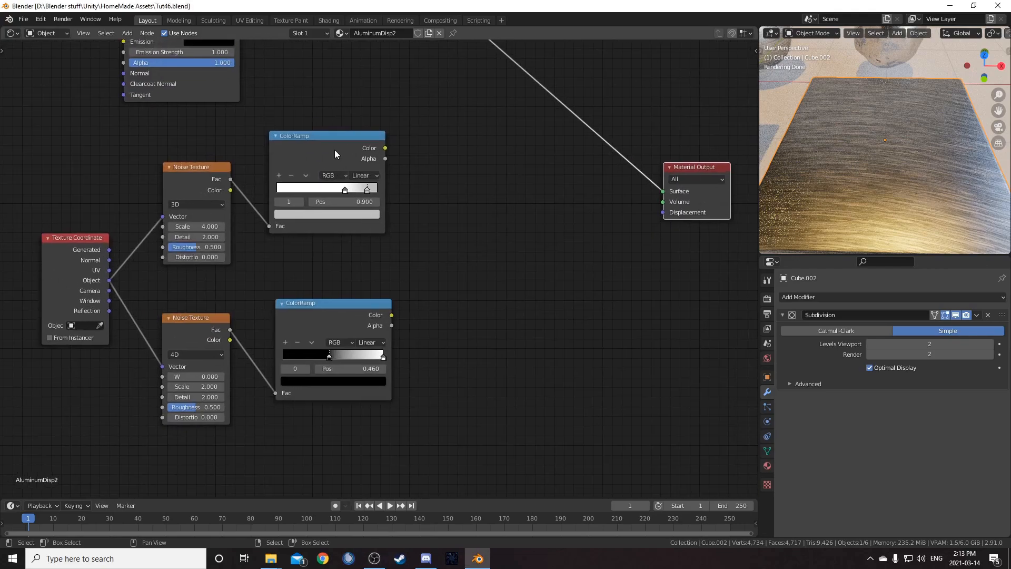
pyautogui.keyDown('ctrl'); pyautogui.keyDown('shift'); pyautogui.moveTo(338, 140); pyautogui.dragTo(332, 319, button='right'); pyautogui.keyUp('shift'); pyautogui.keyUp('ctrl')
pyautogui.scroll(2, 398, 311)
pyautogui.click(452, 233)
pyautogui.moveTo(469, 231); pyautogui.dragTo(523, 200)
pyautogui.click(495, 285)
pyautogui.moveTo(495, 284)
pyautogui.mouseDown()
pyautogui.moveTo(496, 271)
pyautogui.moveTo(495, 284)
pyautogui.mouseUp()
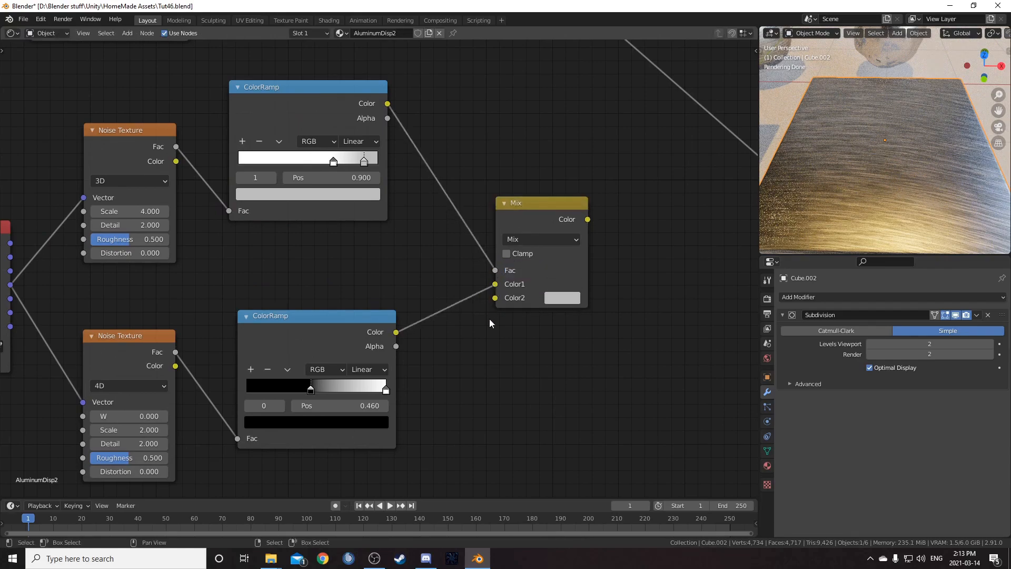
pyautogui.scroll(-2, 537, 289)
pyautogui.moveTo(589, 264); pyautogui.dragTo(467, 270, button='middle')
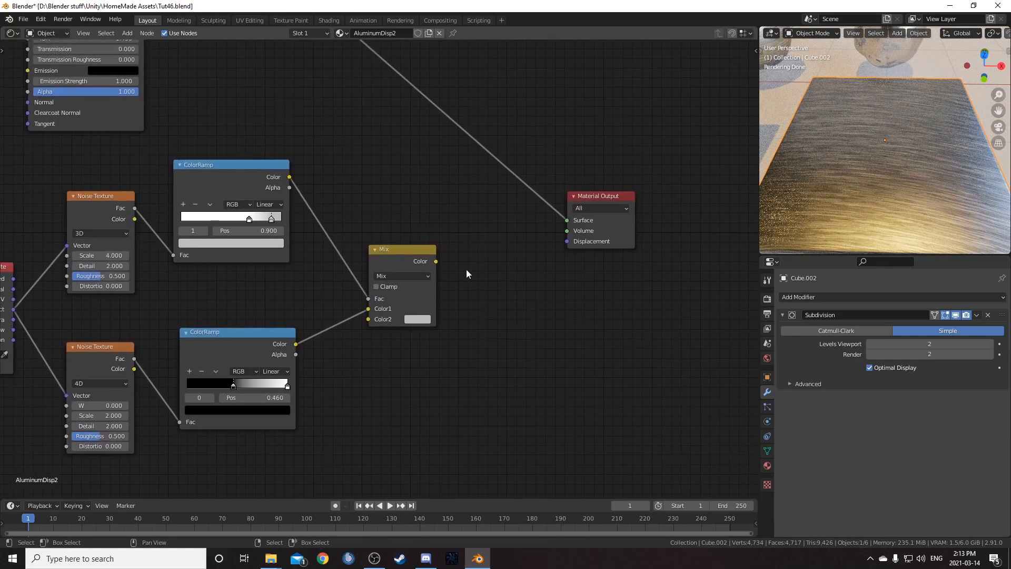
pyautogui.click(416, 319)
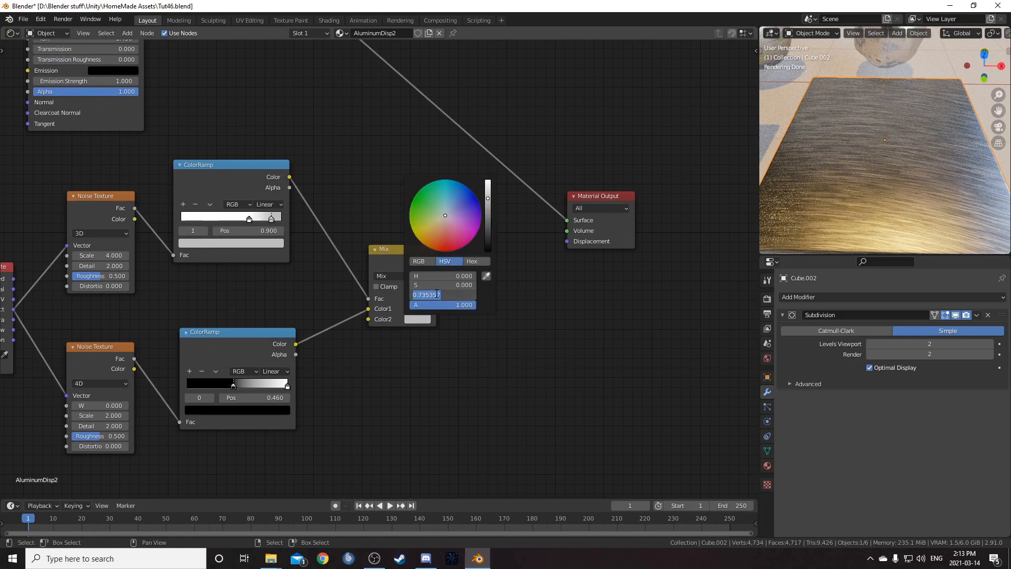
pyautogui.press('Return')
# - Move the node group aside and add a Displacement node near the Material Output
pyautogui.moveTo(525, 386); pyautogui.dragTo(375, 393, button='middle')
pyautogui.moveTo(408, 175); pyautogui.dragTo(556, 276)
pyautogui.press('g')
pyautogui.click(629, 230)
pyautogui.hotkey('shift', 'a')
pyautogui.click(423, 377)
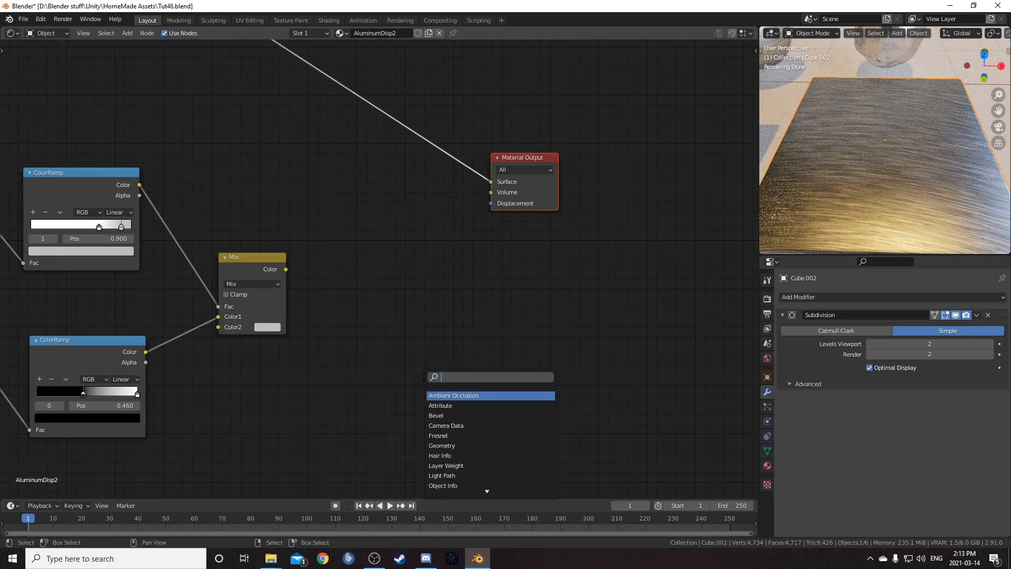
pyautogui.write('disp')
pyautogui.press('Return')
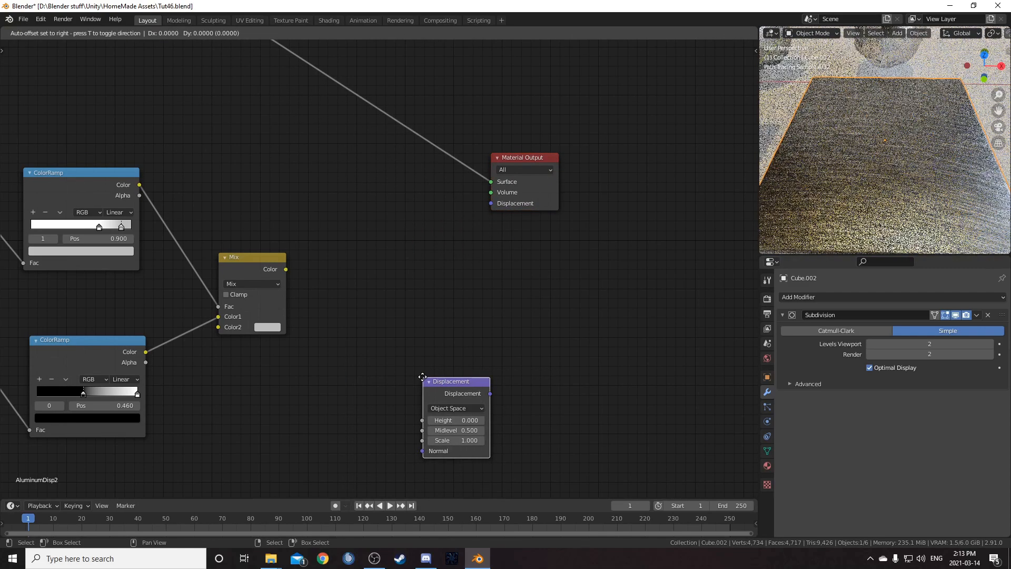
# - Link the Displacement node and adjust the upper ColorRamp's stops, then undo these changes
pyautogui.click(345, 227)
pyautogui.moveTo(285, 269); pyautogui.dragTo(350, 271)
pyautogui.moveTo(419, 245); pyautogui.dragTo(492, 203)
pyautogui.moveTo(865, 202); pyautogui.dragTo(877, 171, button='middle')
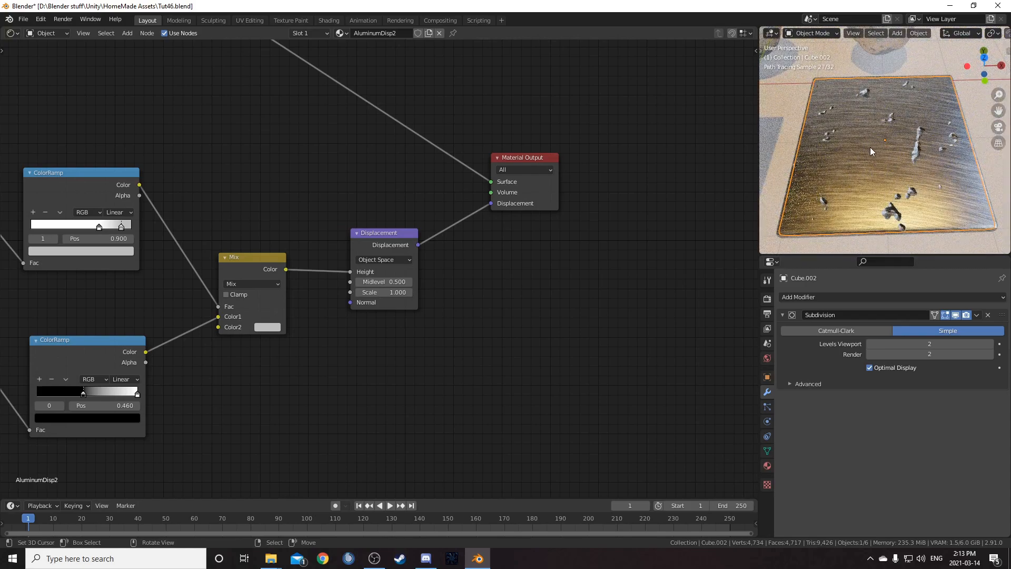
pyautogui.scroll(-5, 185, 292)
pyautogui.moveTo(149, 313); pyautogui.dragTo(242, 268, button='middle')
pyautogui.scroll(5, 241, 267)
pyautogui.moveTo(241, 231); pyautogui.dragTo(323, 288, button='middle')
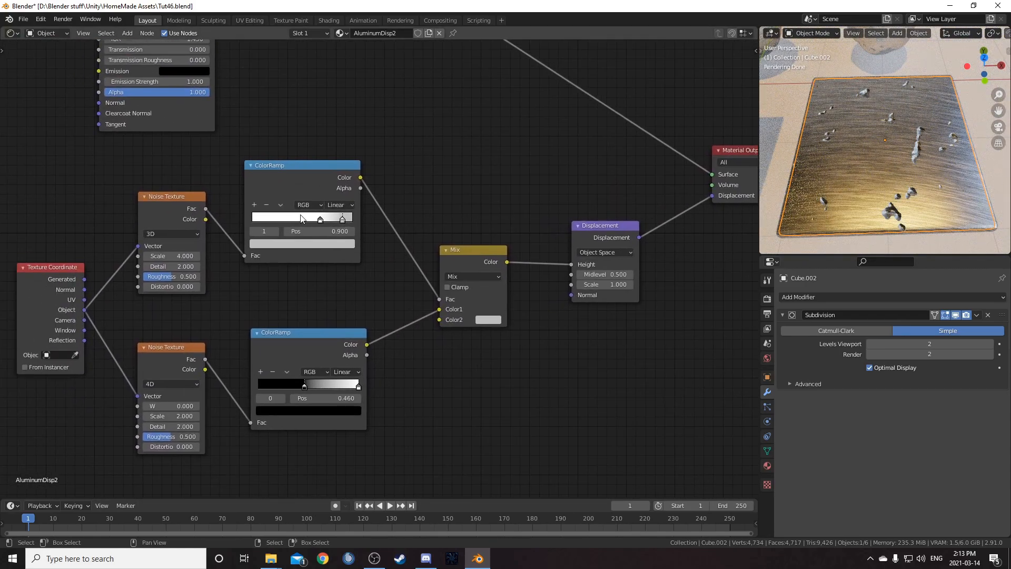
pyautogui.click(320, 219)
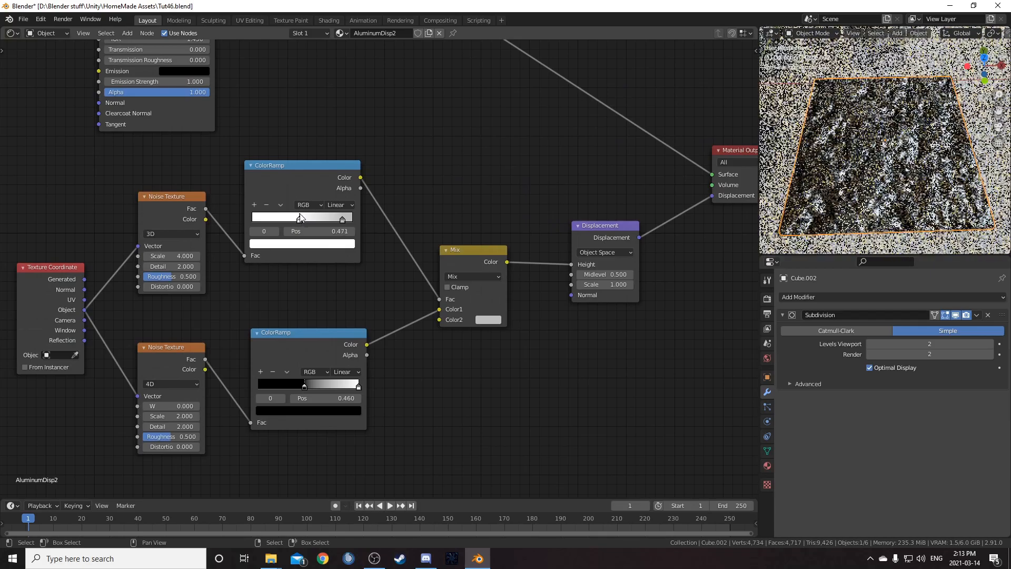
pyautogui.moveTo(321, 213); pyautogui.dragTo(330, 210)
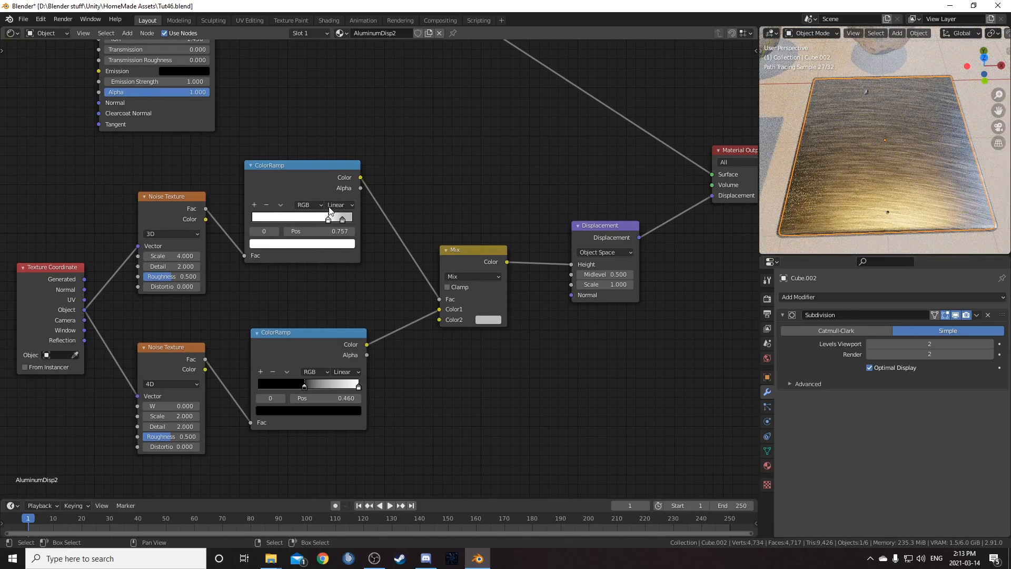
pyautogui.moveTo(342, 218)
pyautogui.mouseDown()
pyautogui.moveTo(334, 217)
pyautogui.moveTo(351, 216)
pyautogui.mouseUp()
pyautogui.hotkey('ctrl', 'z')
pyautogui.hotkey('ctrl', 'z')
pyautogui.hotkey('ctrl', 'z')
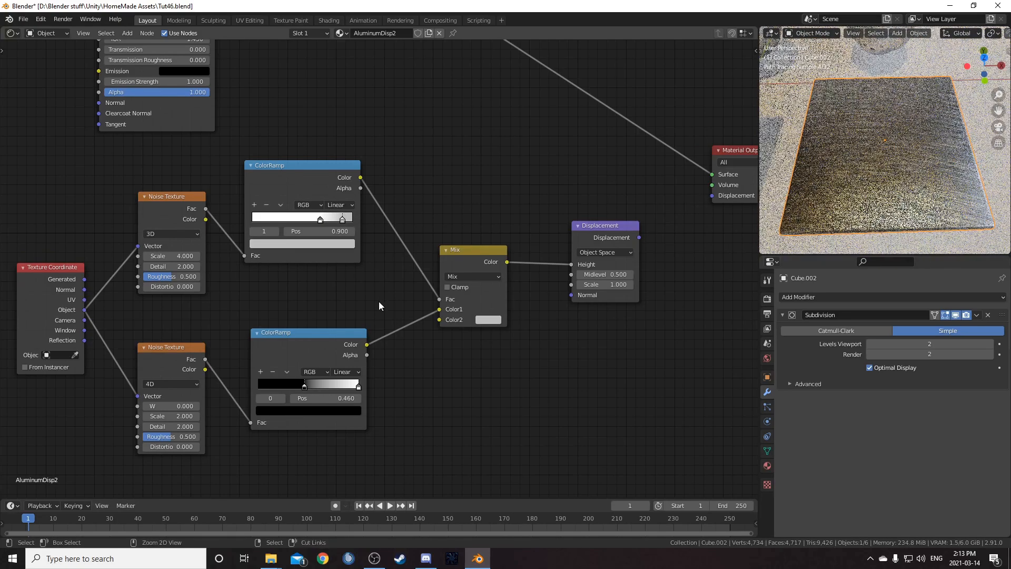
pyautogui.hotkey('ctrl', 'z')
pyautogui.hotkey('ctrl', 'z')
pyautogui.hotkey('ctrl', 'z')
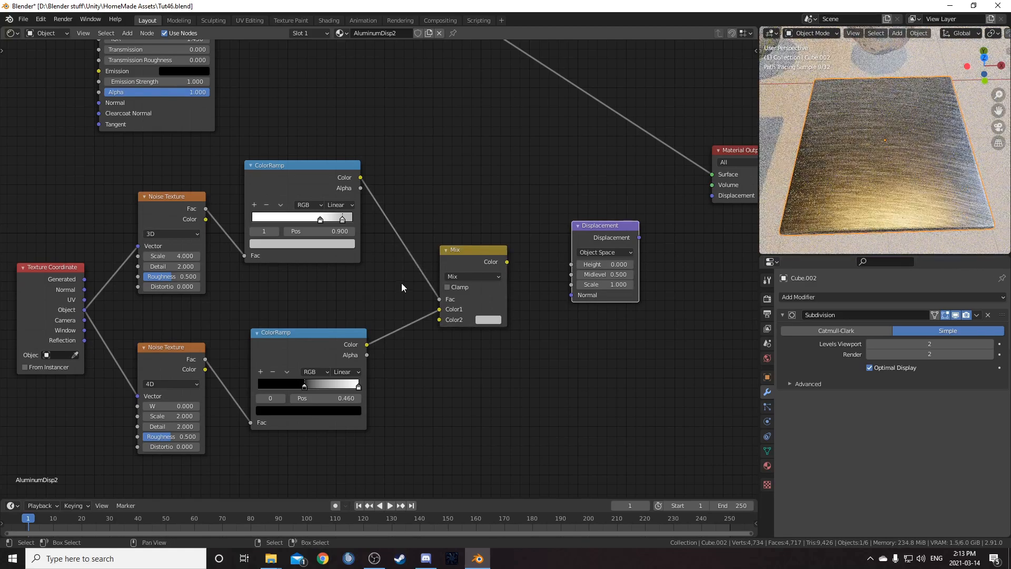
# - Connect the Mix Color to the Displacement Height and the Displacement output to the Material Output's Displacement
pyautogui.moveTo(507, 262); pyautogui.dragTo(571, 265)
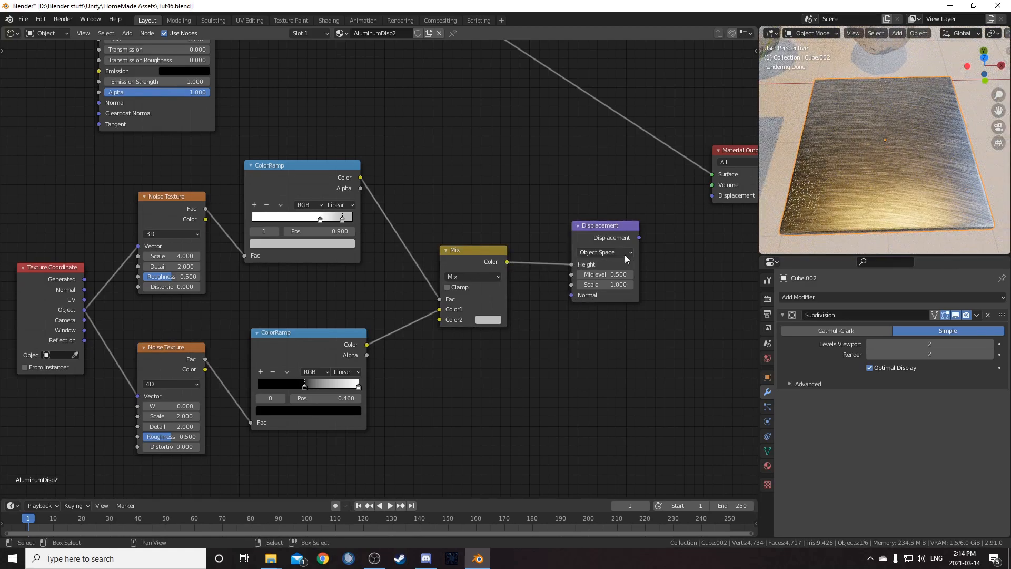
pyautogui.moveTo(639, 237); pyautogui.dragTo(712, 196)
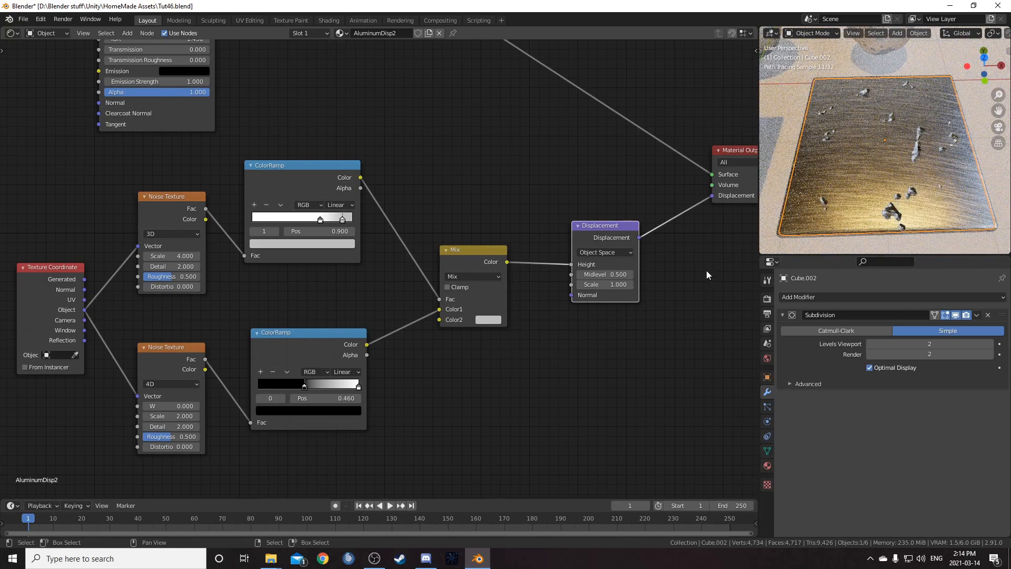
# - Select the original Aluminum cube and set its lower ColorRamp's selected stop colour value to 0.55
pyautogui.moveTo(845, 203); pyautogui.dragTo(836, 183, button='middle')
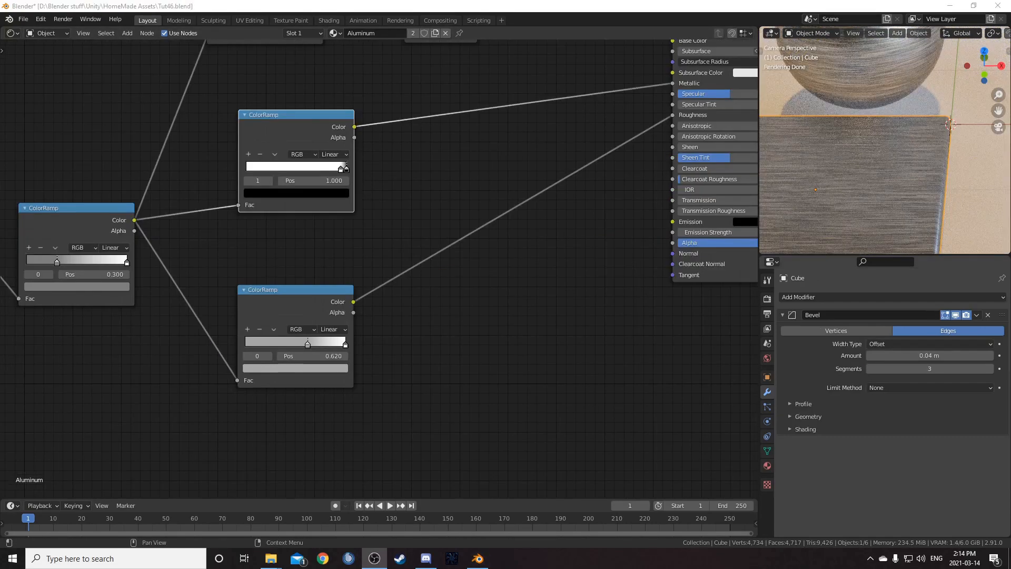
pyautogui.moveTo(323, 293); pyautogui.dragTo(358, 301, button='middle')
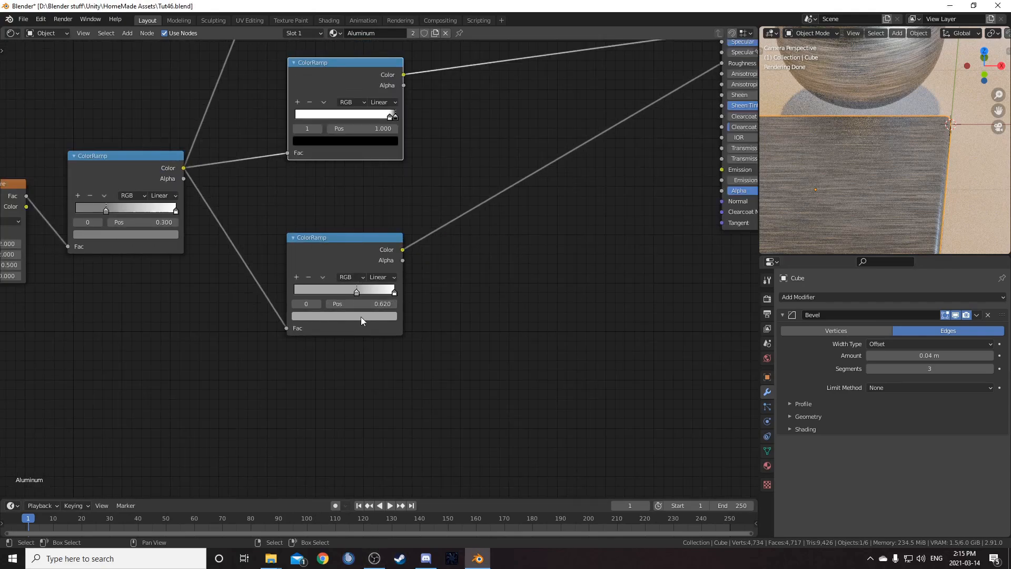
pyautogui.click(362, 316)
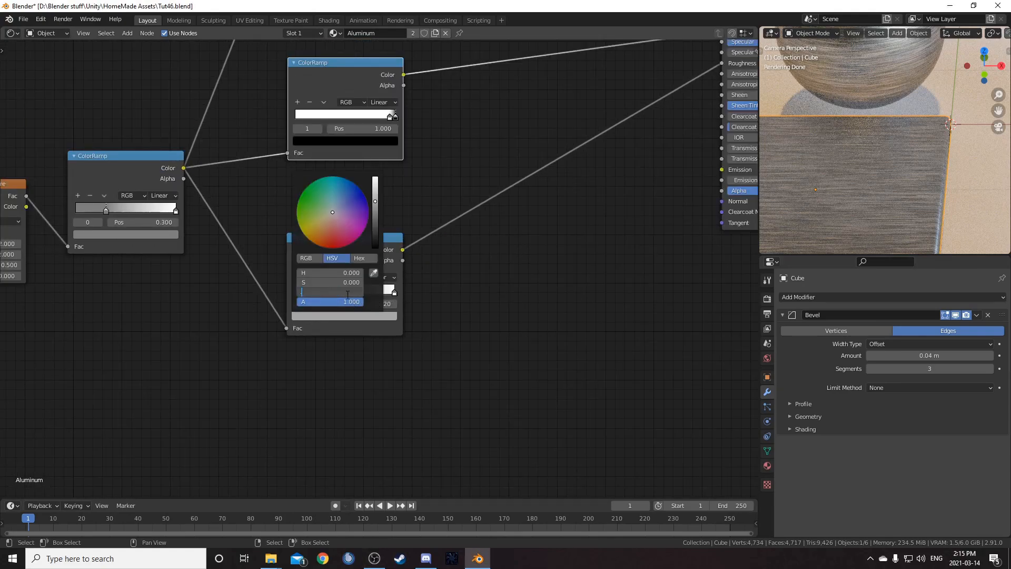
pyautogui.write('.55')
pyautogui.press('Return')
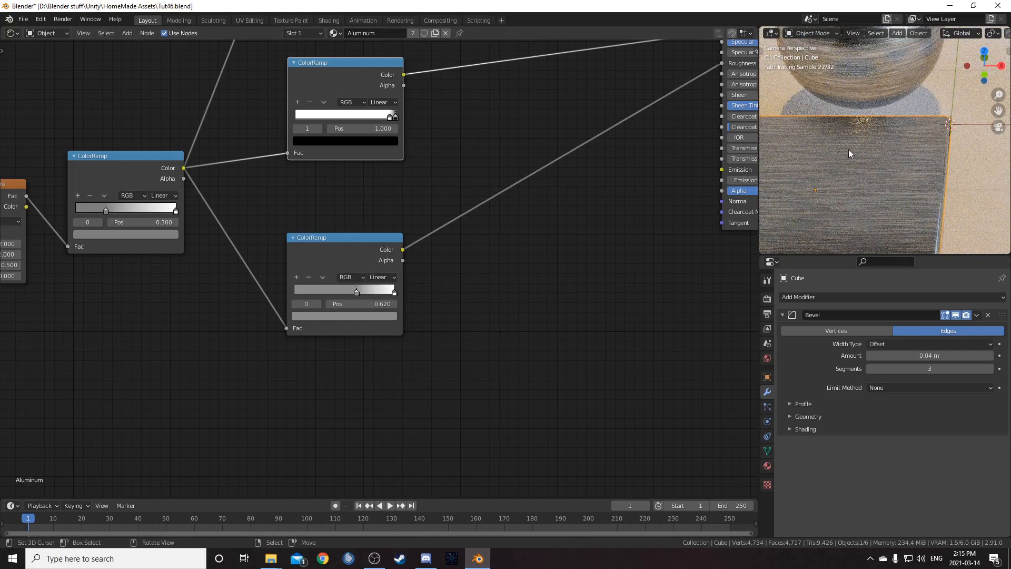
# - Select the AluminumDisp2 cube and set its lower roughness ColorRamp's stop colour value to 0.65
pyautogui.scroll(-3, 923, 167)
pyautogui.click(987, 168)
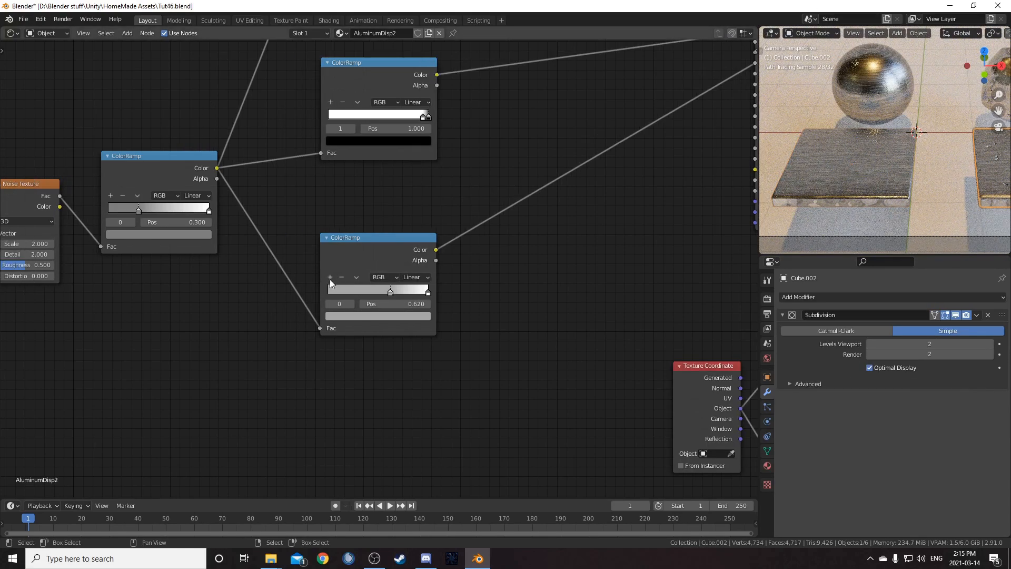
pyautogui.click(403, 316)
pyautogui.click(388, 291)
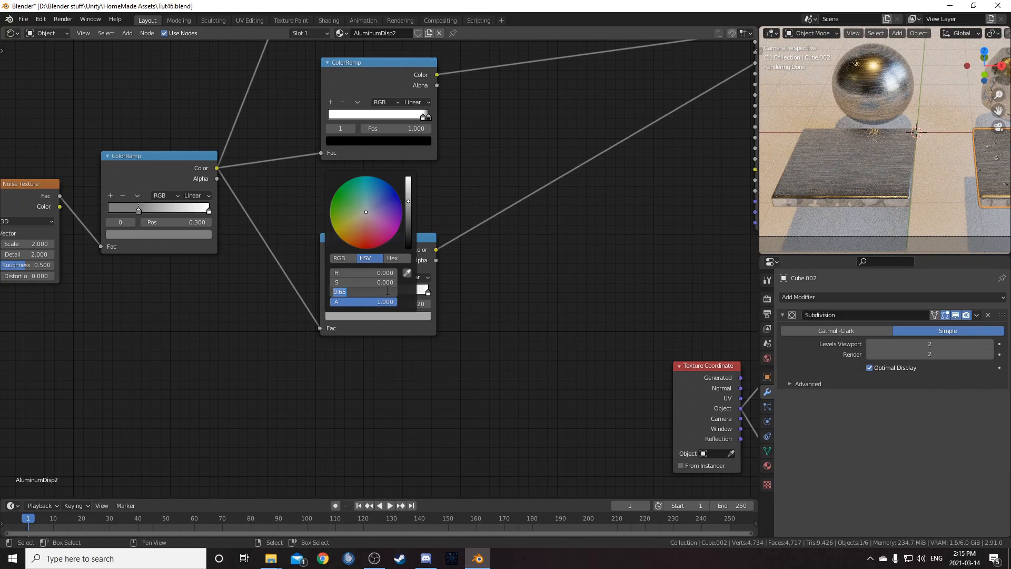
pyautogui.press('Return')
# - Browse the AluminumDisp2 node tree back to the roughness ColorRamp and save the file
pyautogui.scroll(-5, 97, 269)
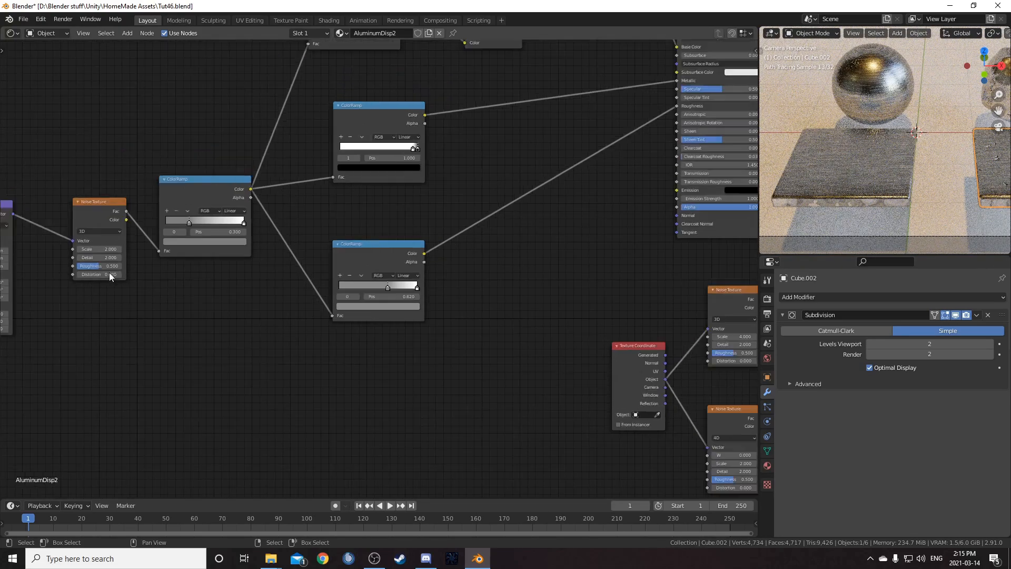
pyautogui.moveTo(453, 237); pyautogui.dragTo(292, 290, button='middle')
pyautogui.moveTo(251, 298); pyautogui.dragTo(253, 292)
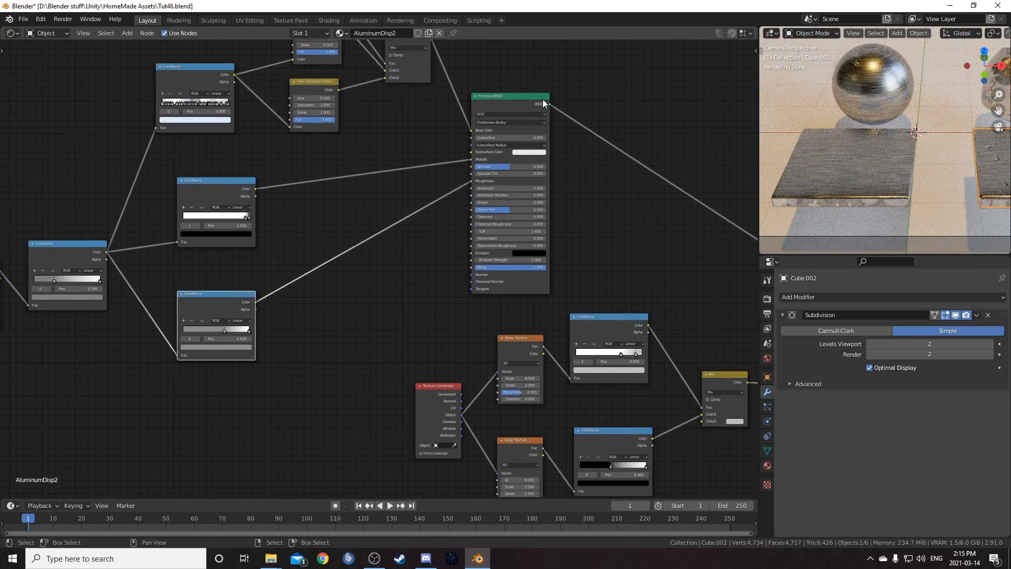
pyautogui.scroll(4, 232, 331)
pyautogui.moveTo(231, 292); pyautogui.dragTo(277, 242, button='middle')
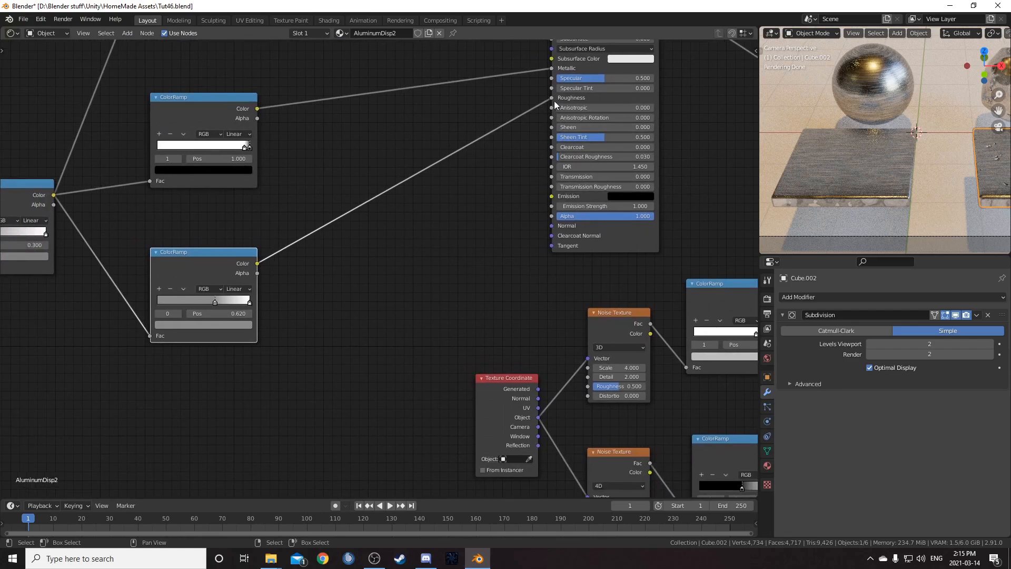
pyautogui.scroll(4, 138, 352)
pyautogui.moveTo(138, 353); pyautogui.dragTo(313, 292, button='middle')
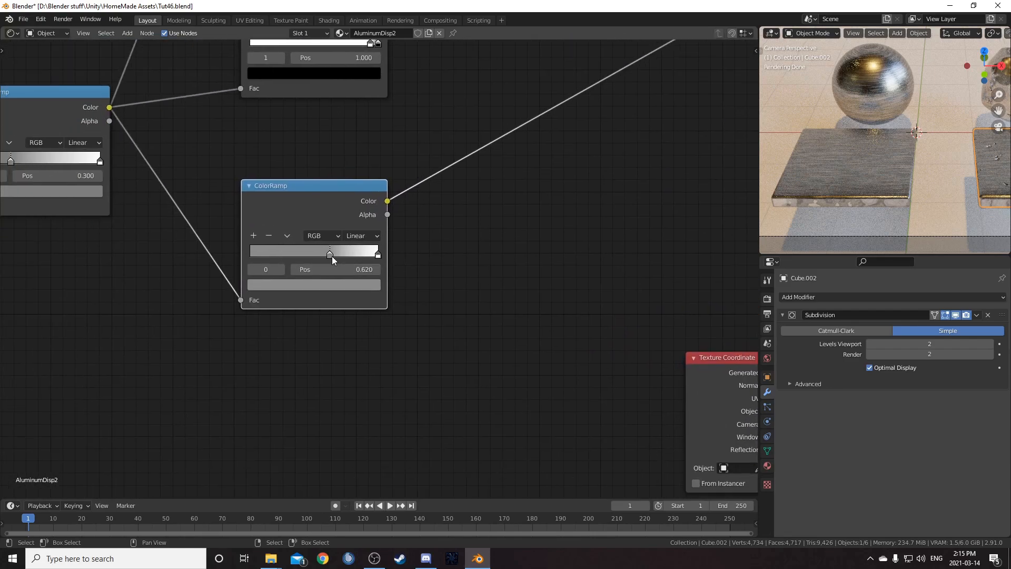
pyautogui.click(329, 285)
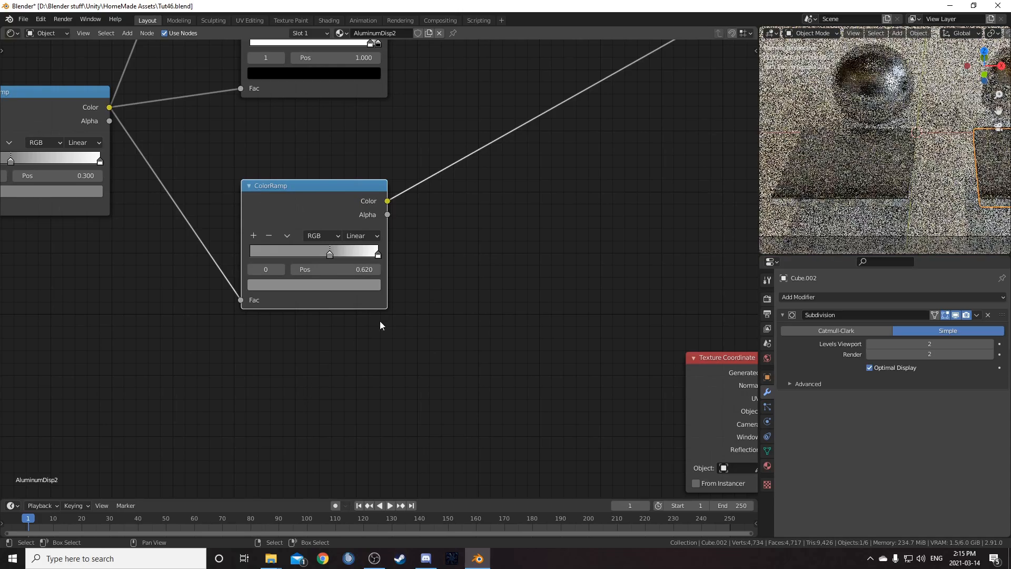
pyautogui.scroll(-2, 447, 290)
pyautogui.hotkey('ctrl', 's')
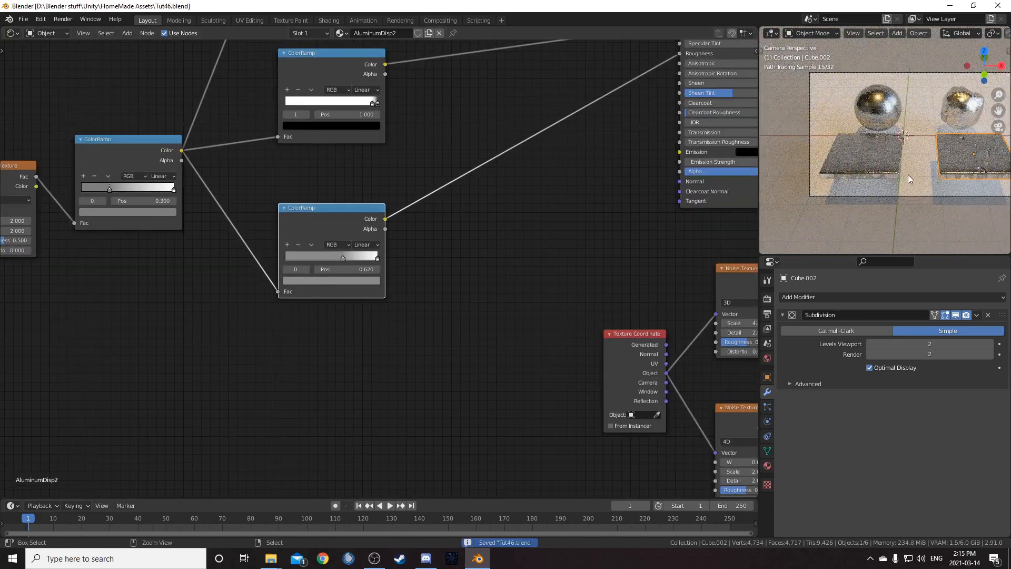
# - Frame the selected cube and maximise the 3D viewport to compare the rendered materials
pyautogui.press('KP_Decimal')
pyautogui.hotkey('ctrl', 'space')
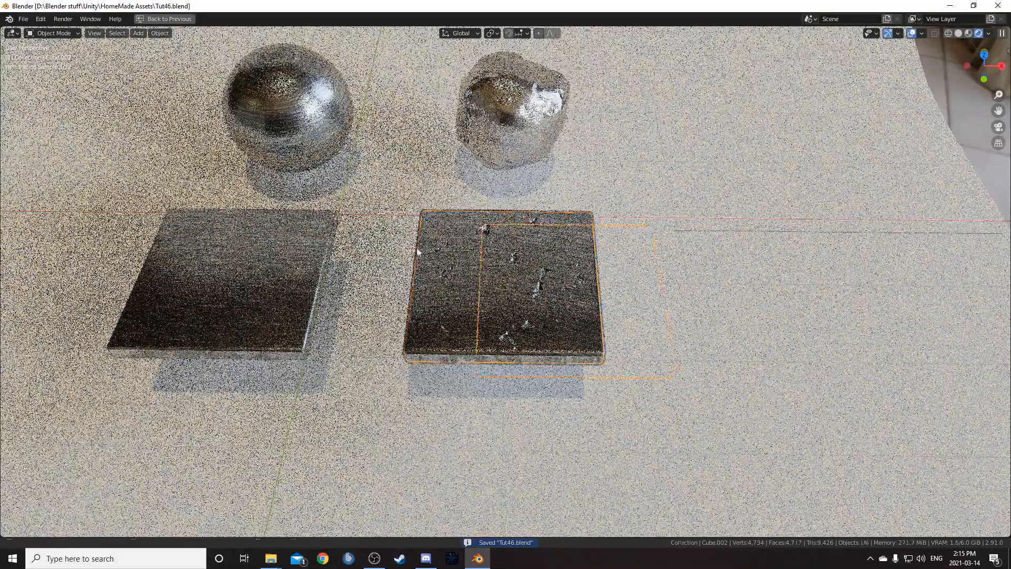
# - Select the AluminumDisp1 cube and rotate it 180 degrees about the X axis
pyautogui.keyDown('shift'); pyautogui.moveTo(337, 252); pyautogui.dragTo(473, 276, button='middle'); pyautogui.keyUp('shift')
pyautogui.scroll(1, 473, 276)
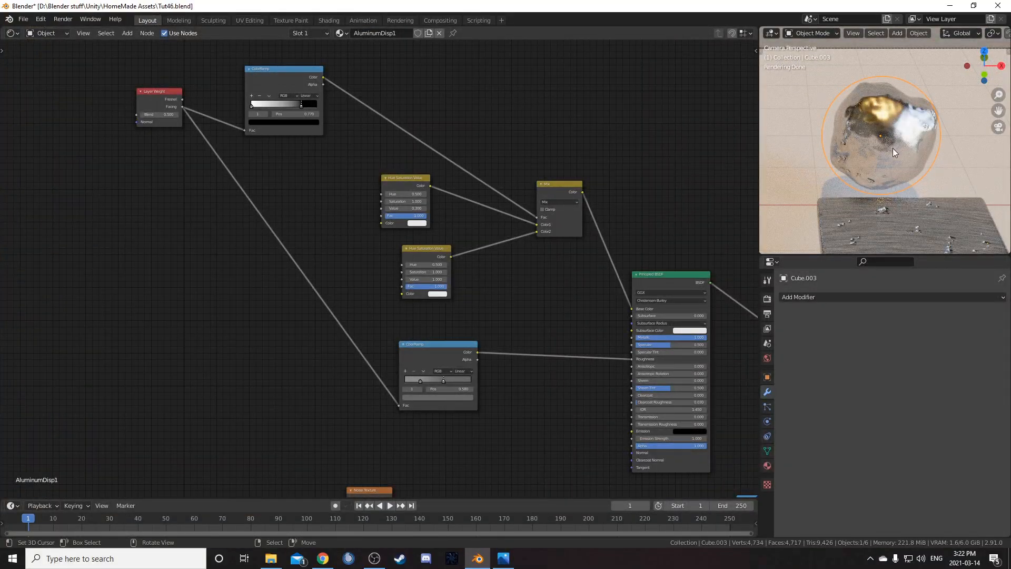
pyautogui.click(880, 134)
pyautogui.click(881, 134)
pyautogui.write('rx180')
pyautogui.press('Return')
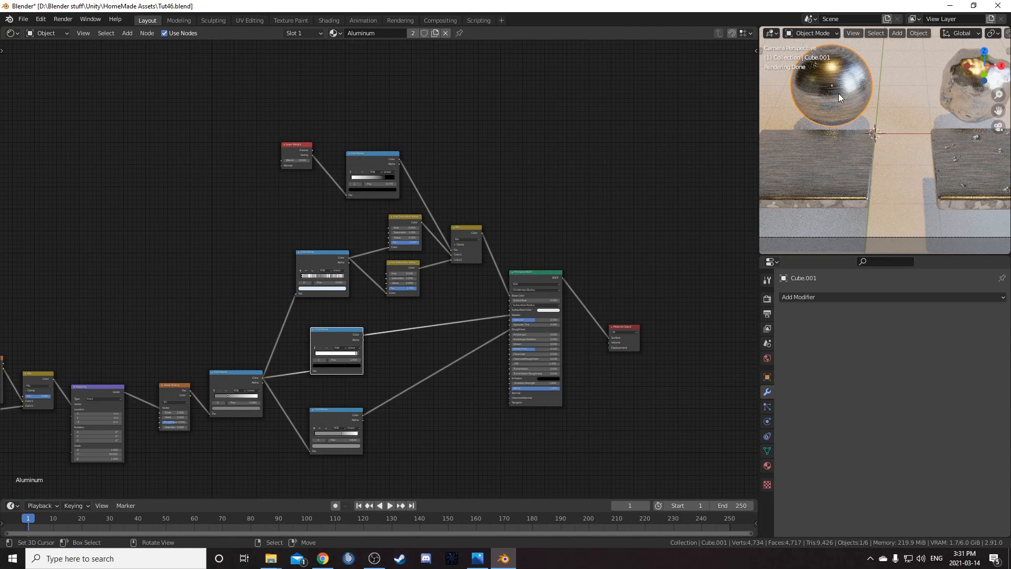
# - Navigate the Aluminum material's node tree to the multi-stop ColorRamp feeding the Hue Saturation Value nodes
pyautogui.moveTo(377, 258); pyautogui.dragTo(415, 314, button='middle')
pyautogui.scroll(-3, 337, 295)
pyautogui.moveTo(265, 282); pyautogui.dragTo(285, 292, button='middle')
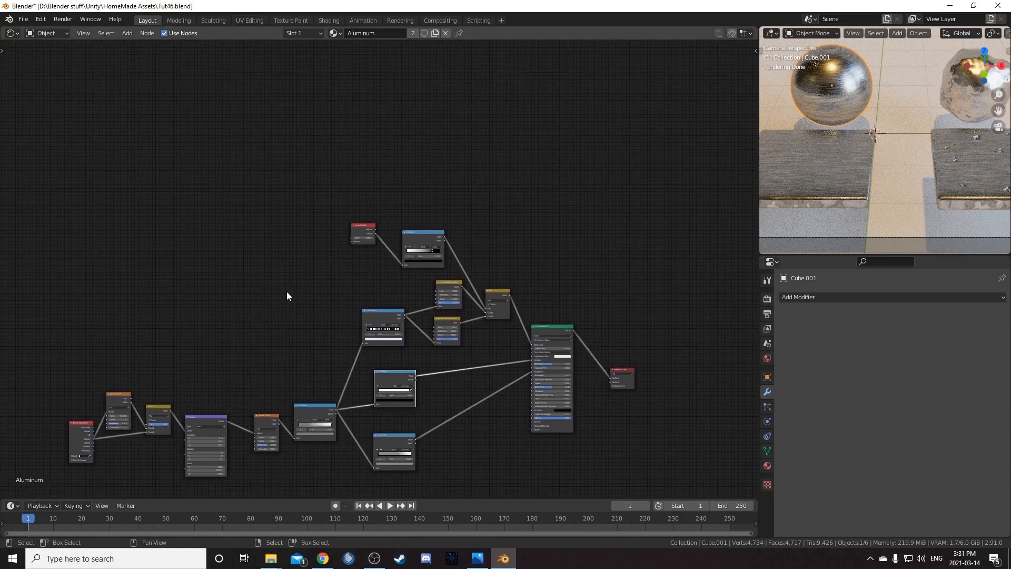
pyautogui.scroll(6, 284, 295)
pyautogui.moveTo(339, 321); pyautogui.dragTo(306, 176, button='middle')
pyautogui.scroll(6, 334, 189)
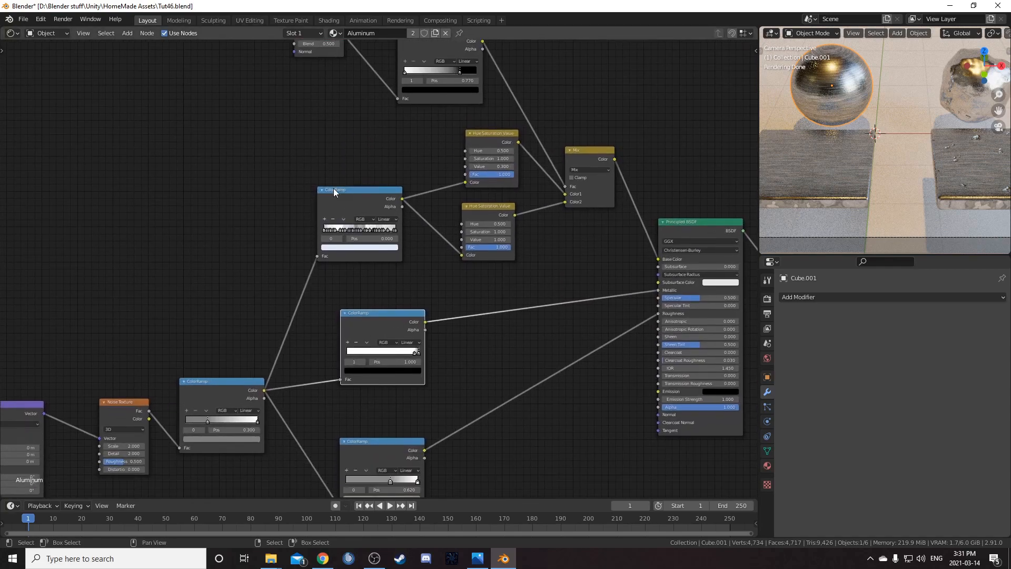
pyautogui.moveTo(361, 216); pyautogui.dragTo(351, 195, button='middle')
pyautogui.moveTo(141, 191); pyautogui.dragTo(169, 195, button='middle')
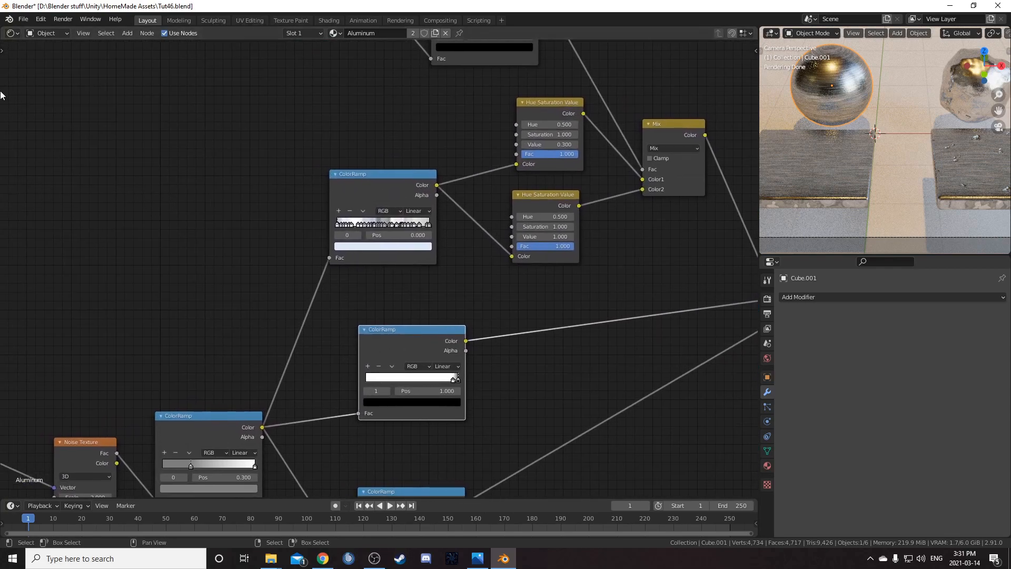
# - Split the node editor area and switch the new left area to an Image Editor
pyautogui.moveTo(2, 29); pyautogui.dragTo(349, 53)
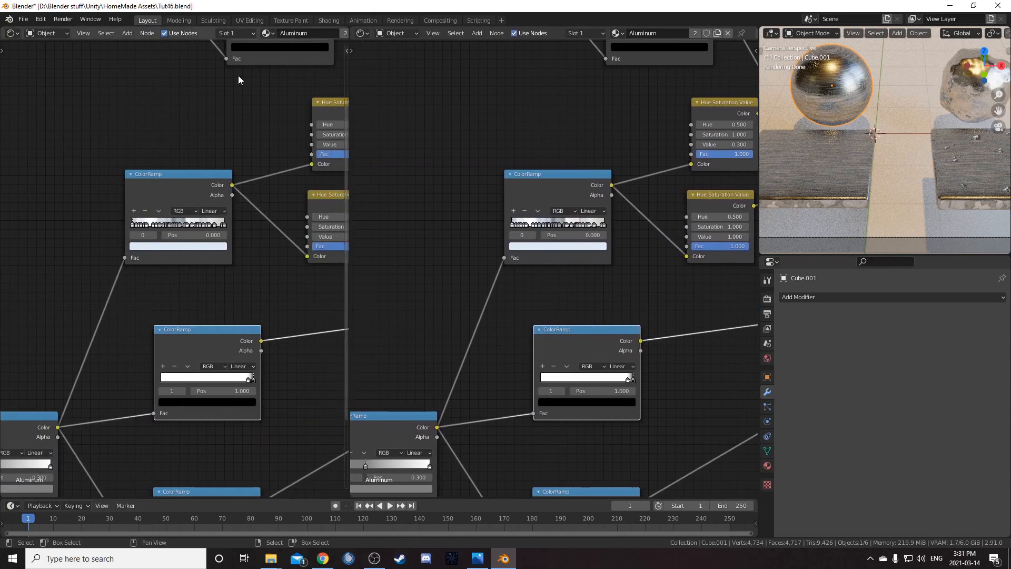
pyautogui.click(11, 33)
pyautogui.click(37, 74)
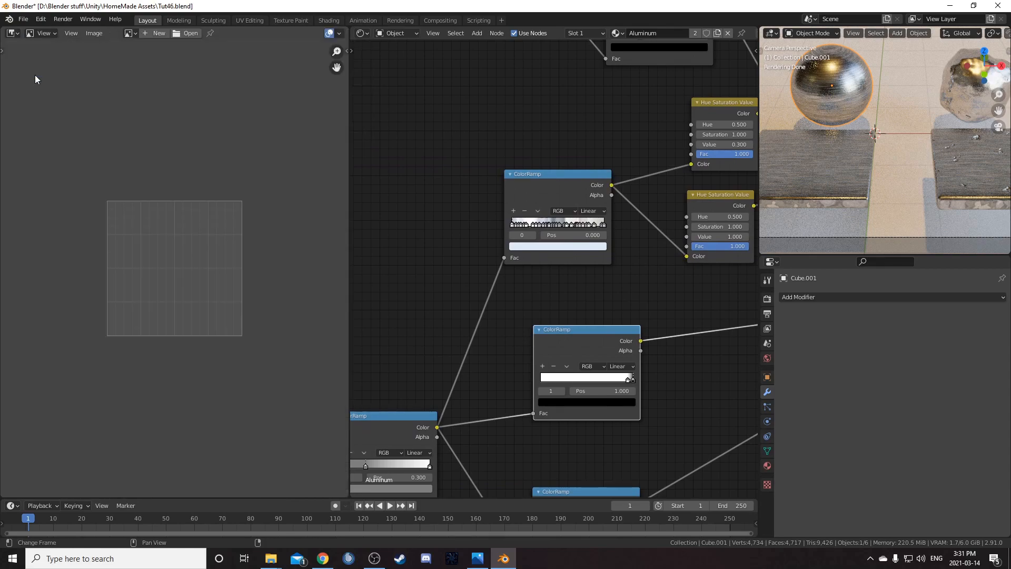
# - Load the Aluminium-4.jpg and Aluminum.jpg reference photos into the Image Editor
pyautogui.moveTo(335, 259); pyautogui.dragTo(232, 277)
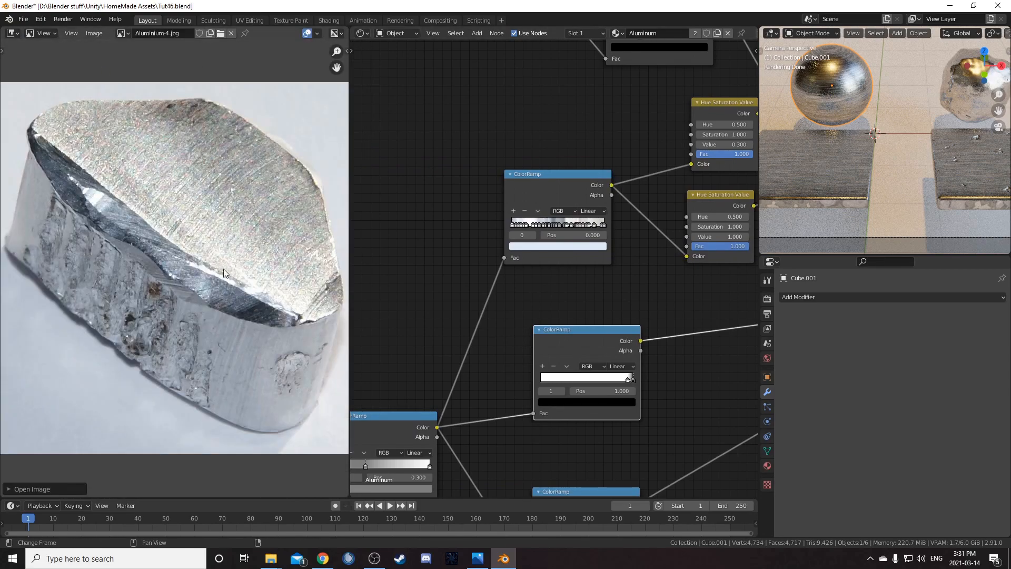
pyautogui.moveTo(440, 317); pyautogui.dragTo(231, 350)
pyautogui.scroll(3, 231, 351)
pyautogui.moveTo(178, 340); pyautogui.dragTo(184, 358, button='middle')
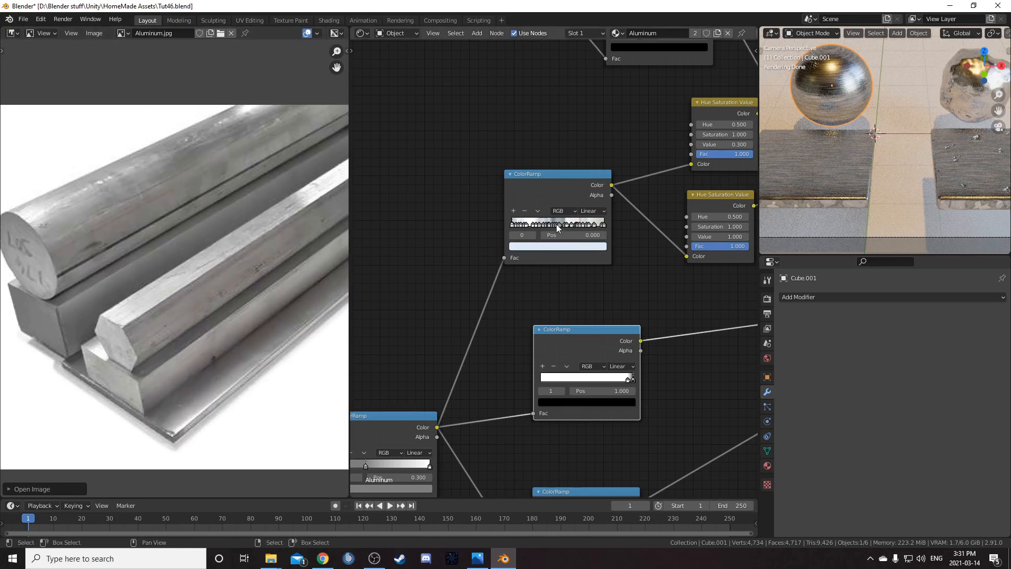
# - Sample a colour gradient from the Aluminum.jpg photo into the multi-stop ColorRamp with the eyedropper
pyautogui.scroll(2, 559, 224)
pyautogui.press('e')
pyautogui.moveTo(162, 219); pyautogui.dragTo(222, 249)
pyautogui.press('e')
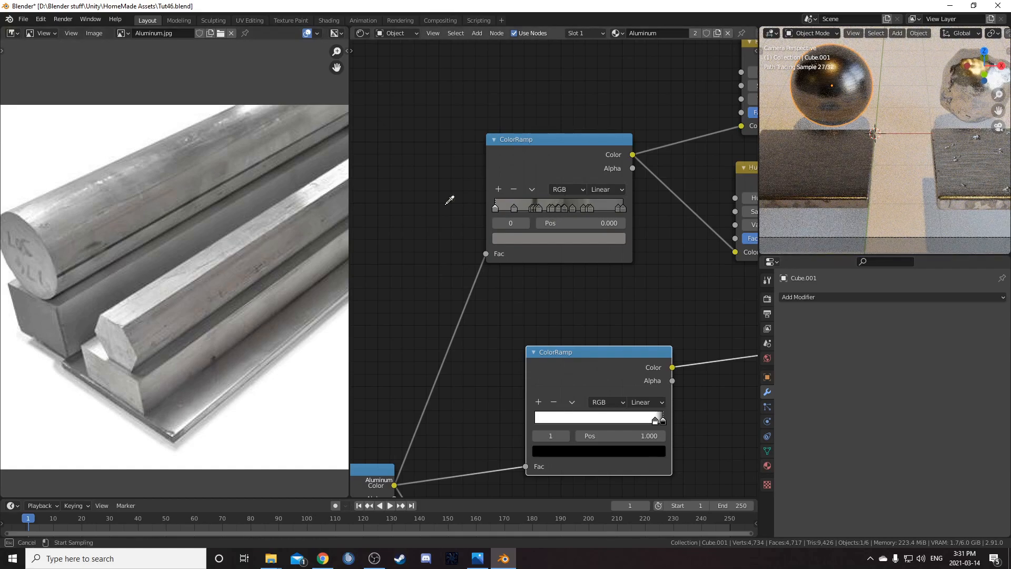
pyautogui.moveTo(56, 207); pyautogui.dragTo(157, 165)
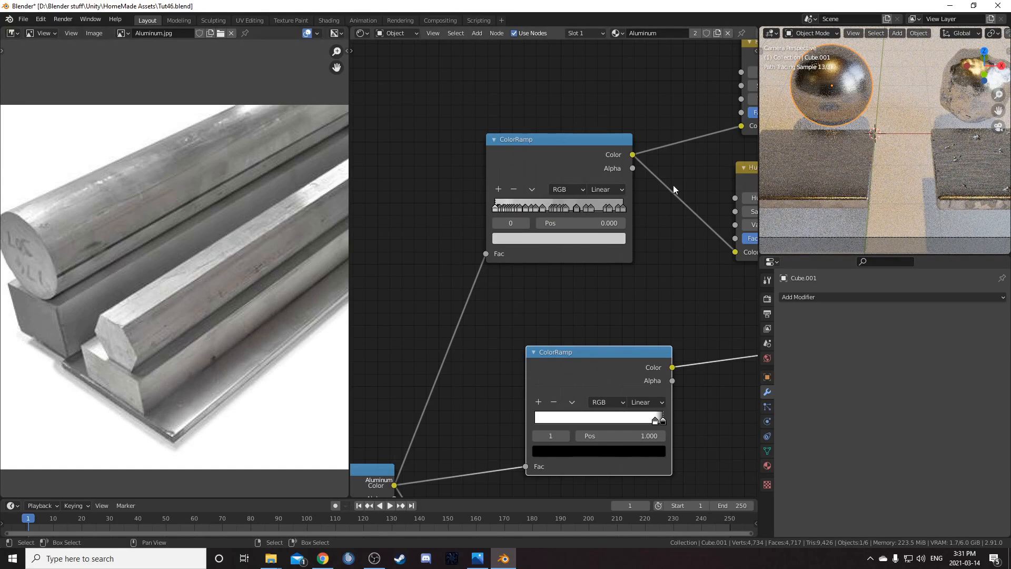
pyautogui.scroll(2, 857, 161)
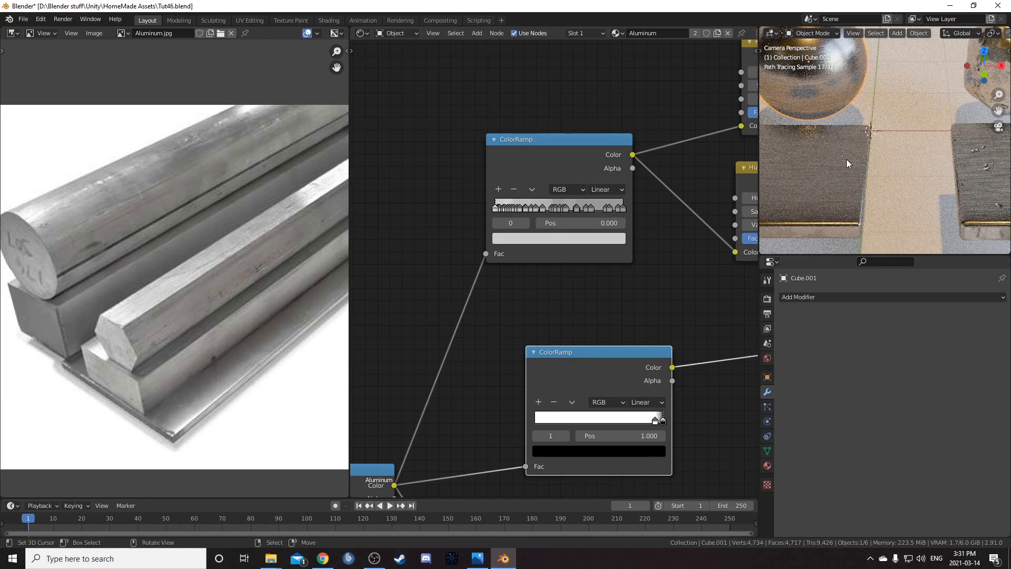
pyautogui.scroll(-1, 847, 163)
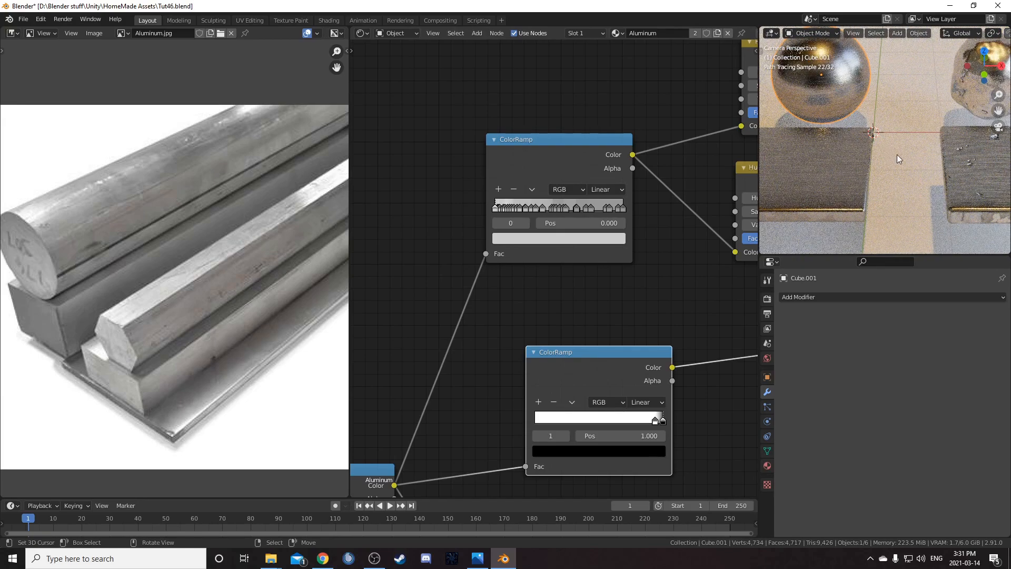